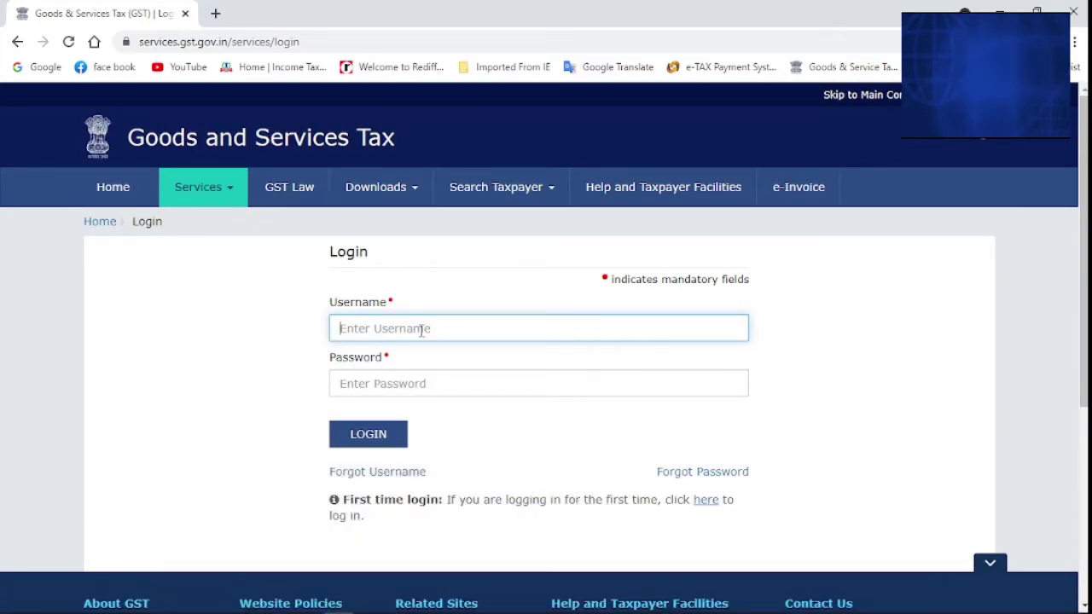
Log in to the GST Portal with the username, account password and captcha characters
{"action": "key", "text": "ctrl+v"}
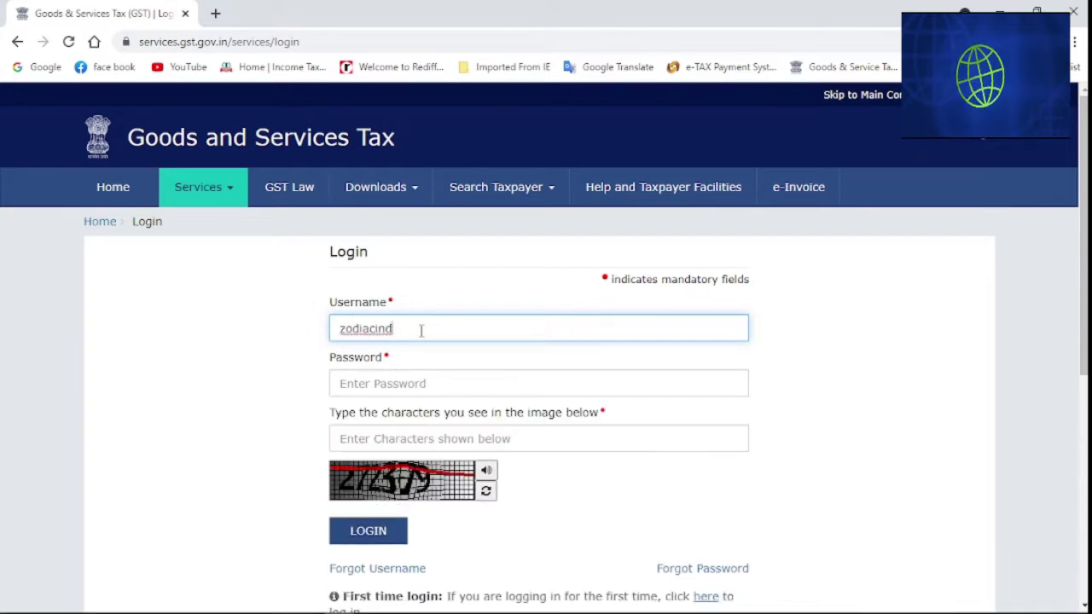
{"action": "left_click", "coordinate": [363, 392]}
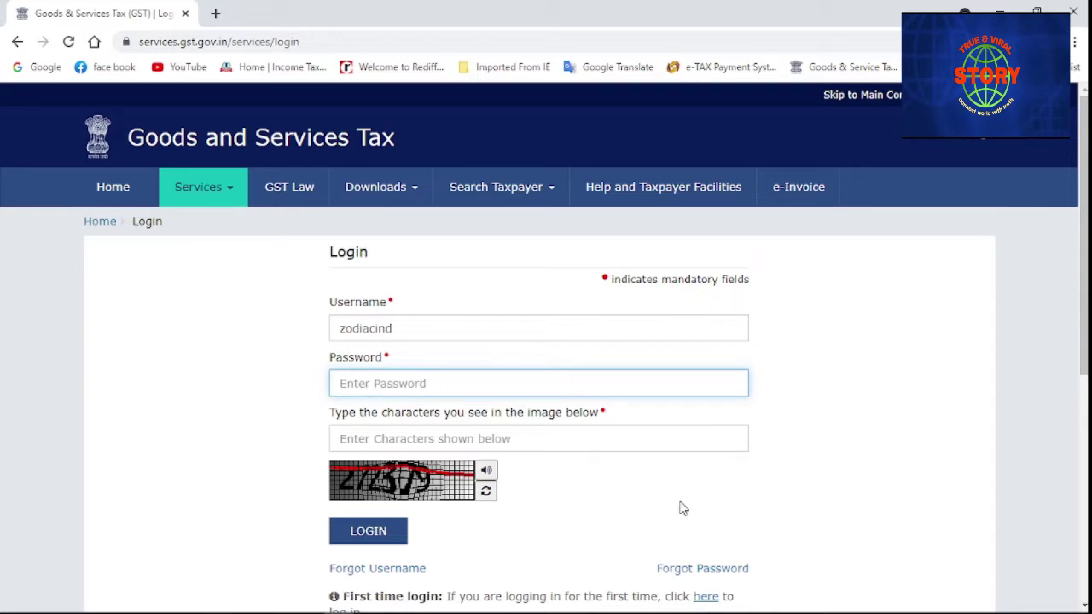
{"action": "type", "text": "••"}
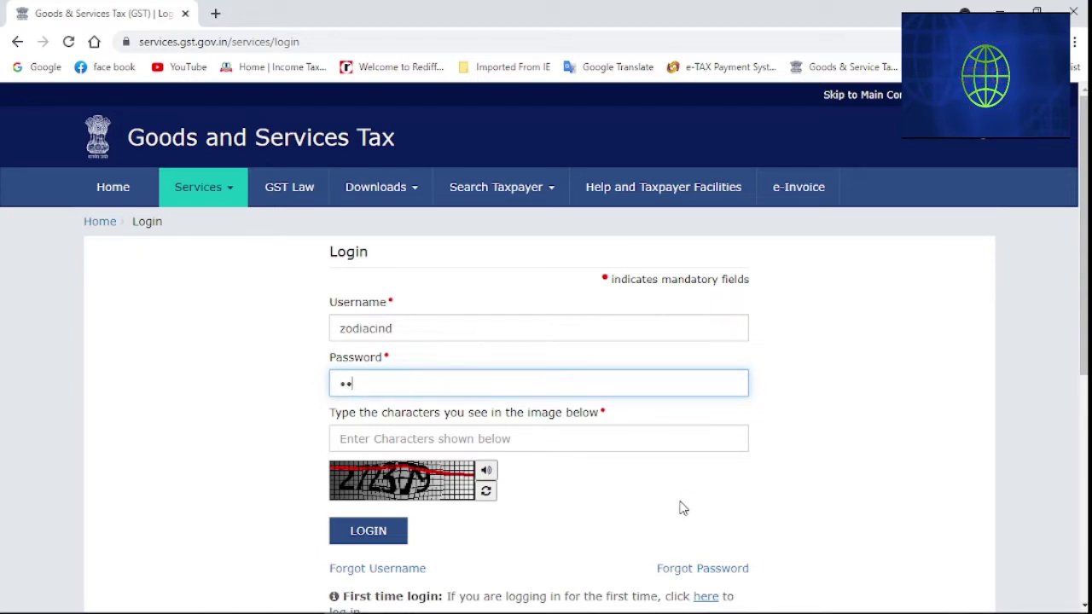
{"action": "type", "text": "••••"}
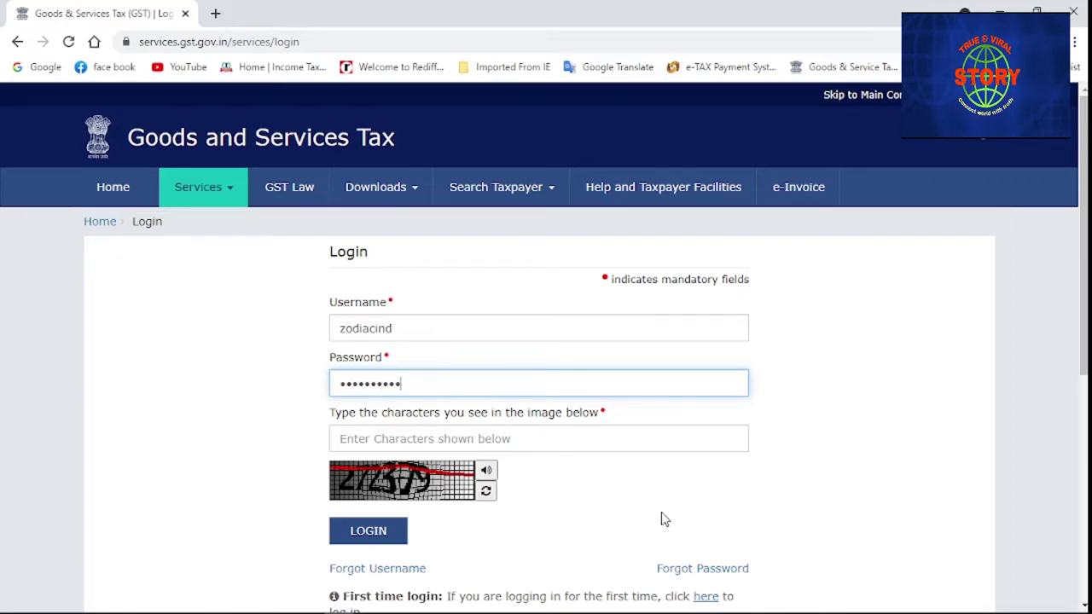
{"action": "left_click", "coordinate": [528, 438]}
{"action": "type", "text": "27"}
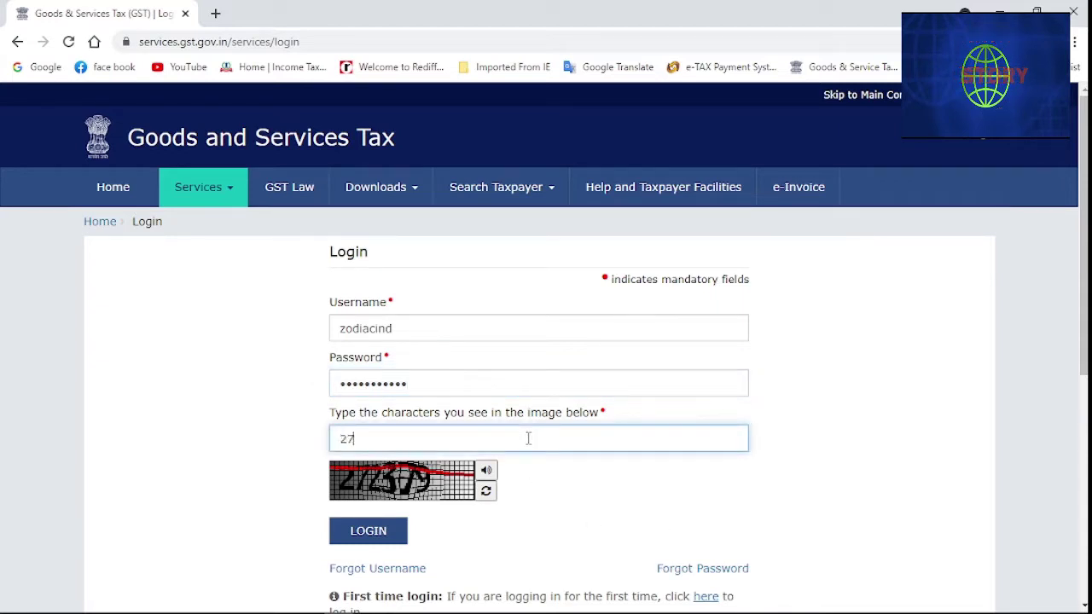
{"action": "type", "text": "237"}
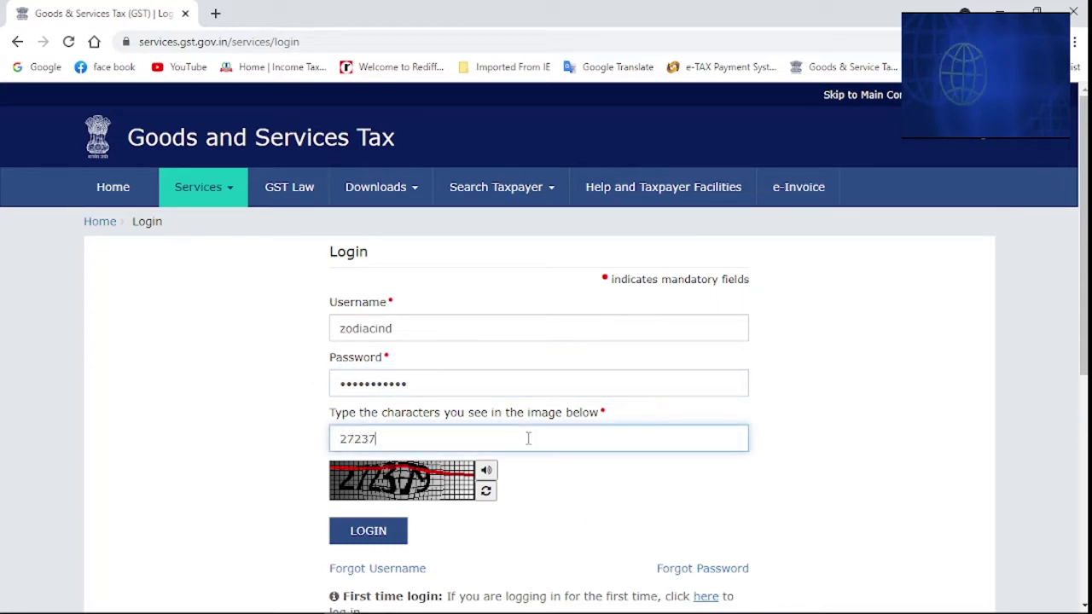
{"action": "type", "text": "9"}
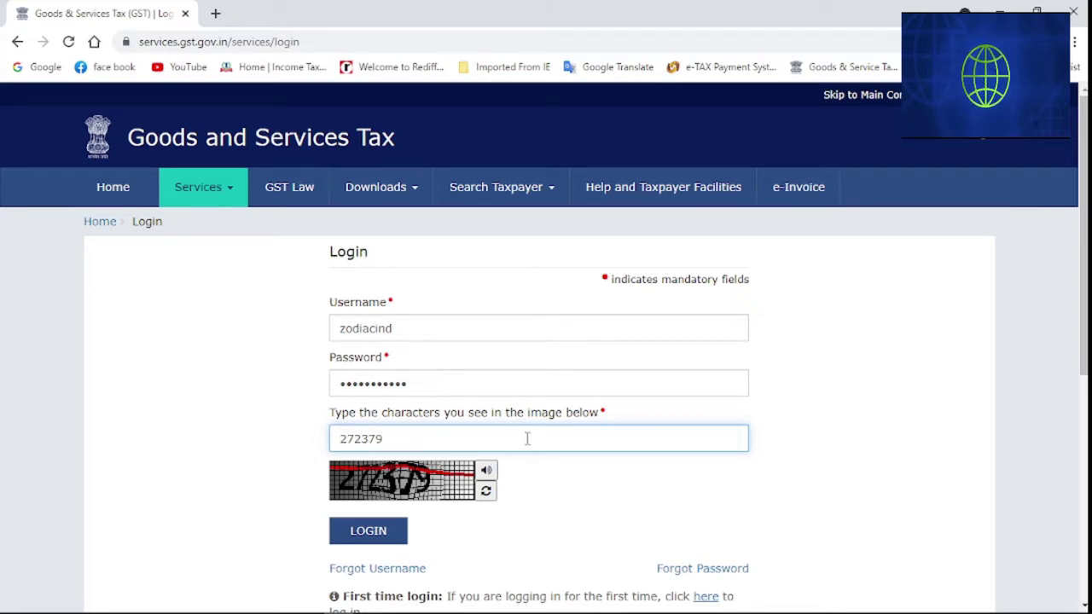
{"action": "left_click", "coordinate": [371, 538]}
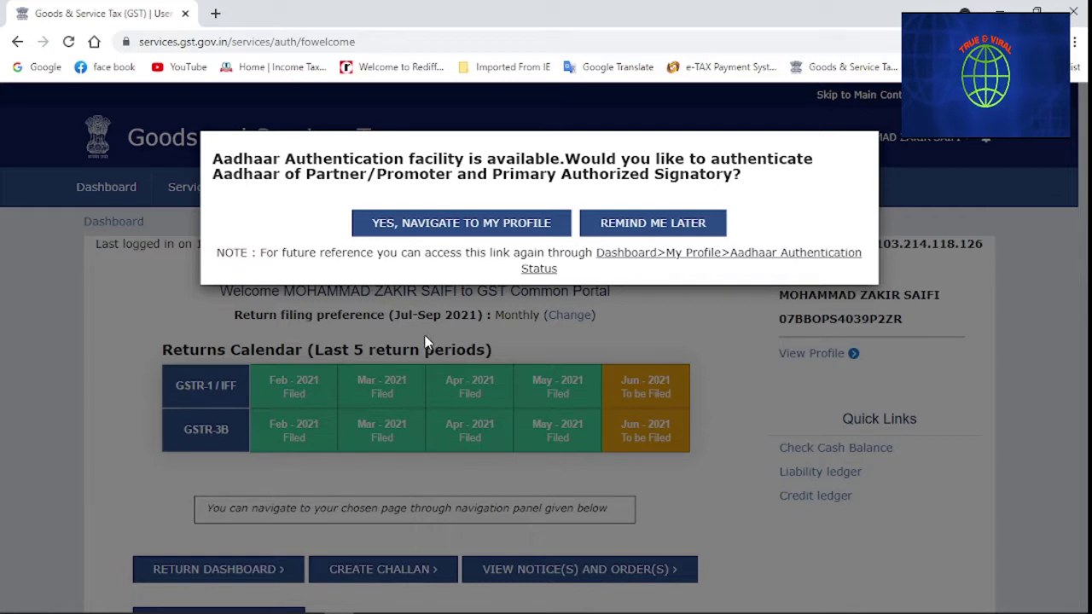
Postpone the Aadhaar authentication with Remind Me Later and go to the Return Dashboard
{"action": "left_click", "coordinate": [651, 224]}
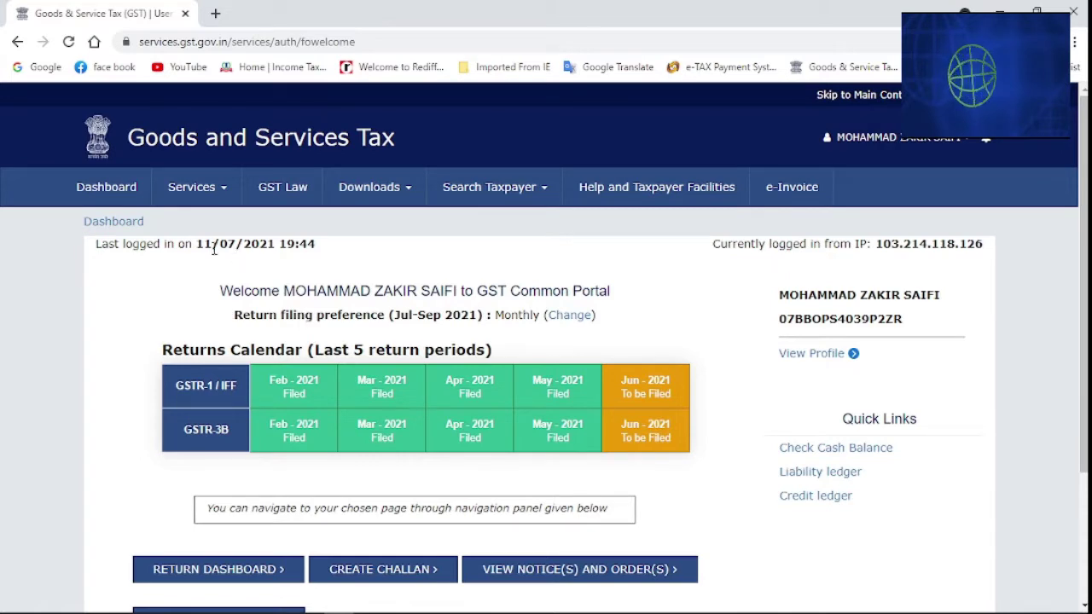
{"action": "scroll", "coordinate": [104, 317], "scroll_direction": "down", "scroll_amount": 2}
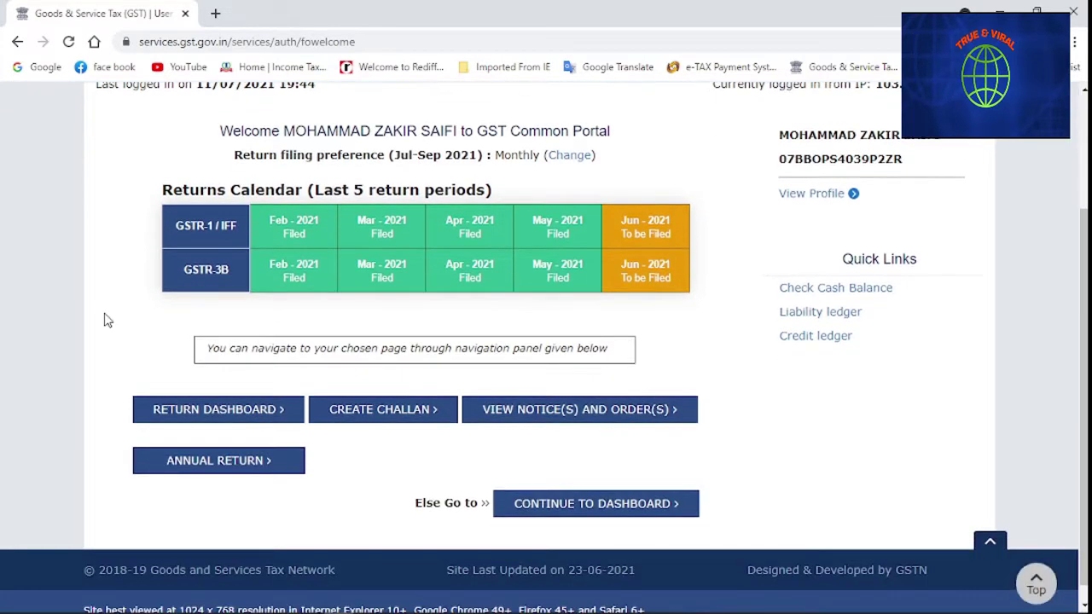
{"action": "scroll", "coordinate": [104, 320], "scroll_direction": "down", "scroll_amount": 1}
{"action": "scroll", "coordinate": [251, 328], "scroll_direction": "up", "scroll_amount": 1}
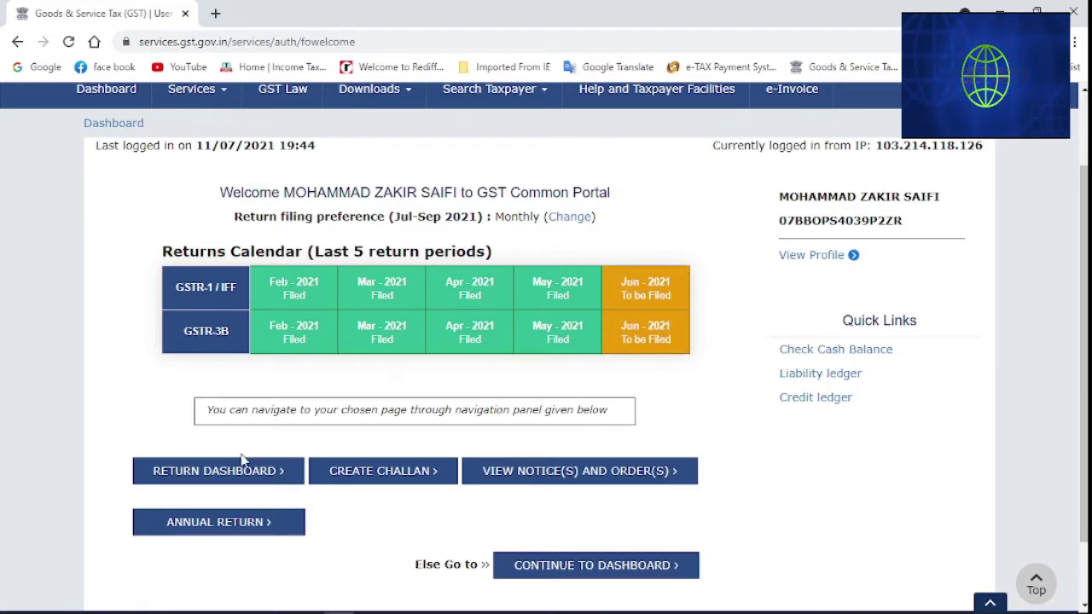
{"action": "left_click", "coordinate": [197, 483]}
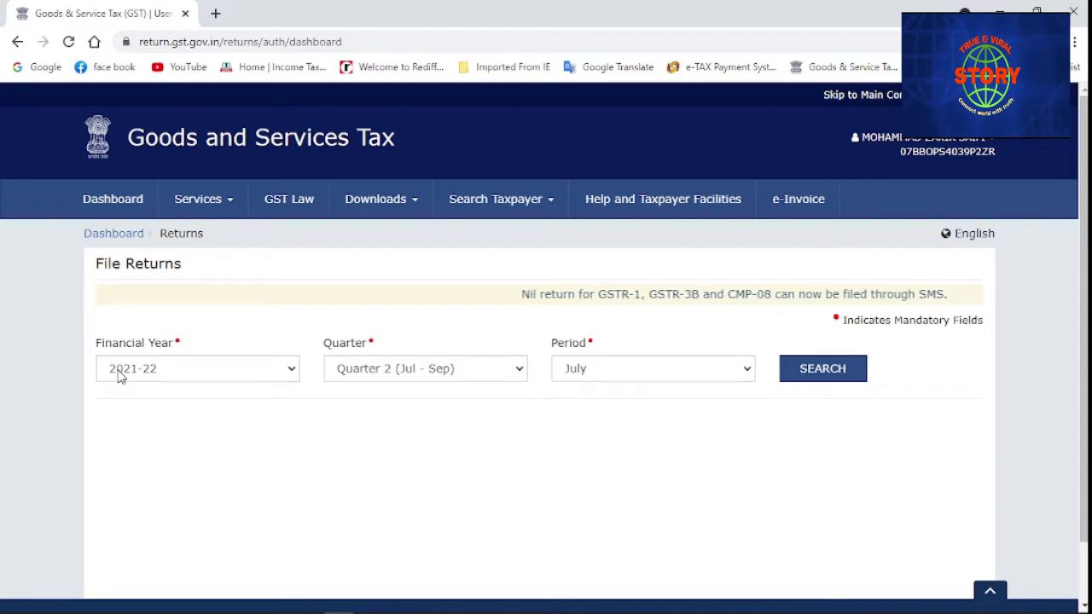
Show the 2021-22 return tiles for Quarter 1 (Apr - Jun), period June
{"action": "left_click", "coordinate": [362, 378]}
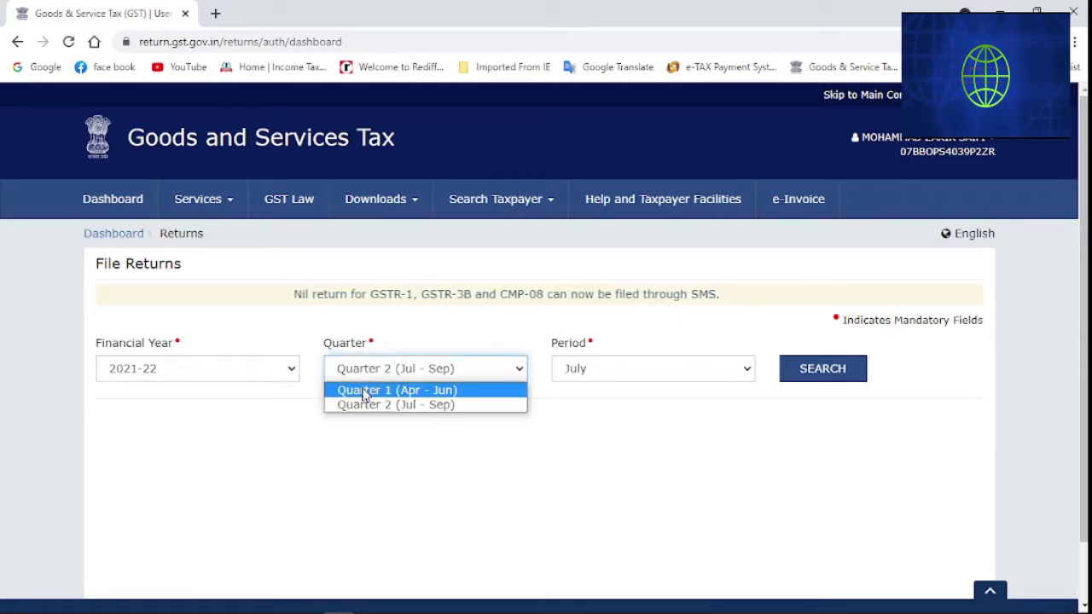
{"action": "left_click", "coordinate": [365, 395]}
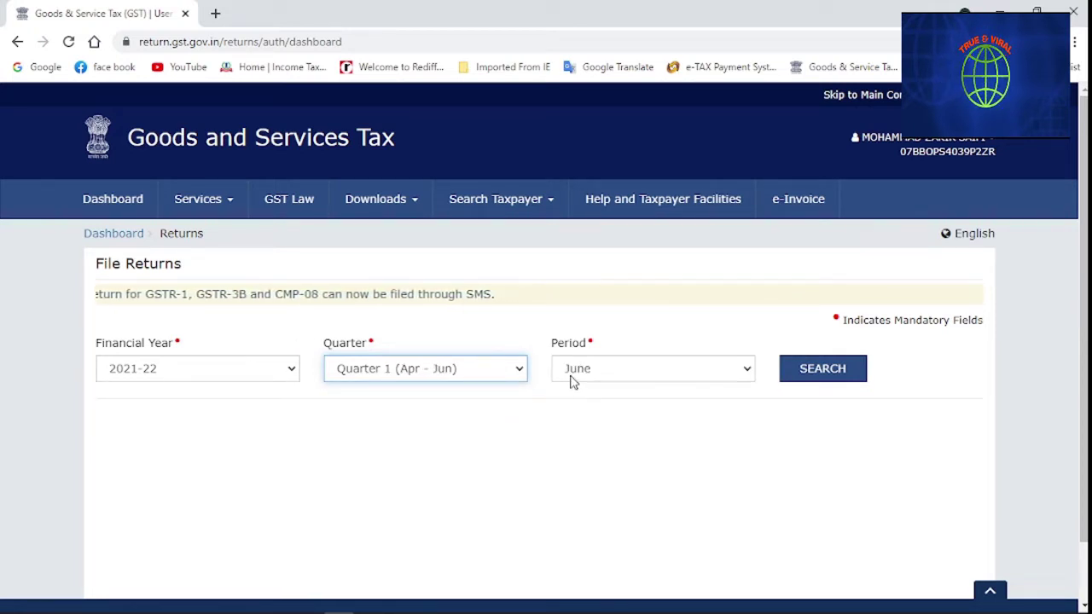
{"action": "left_click", "coordinate": [819, 372]}
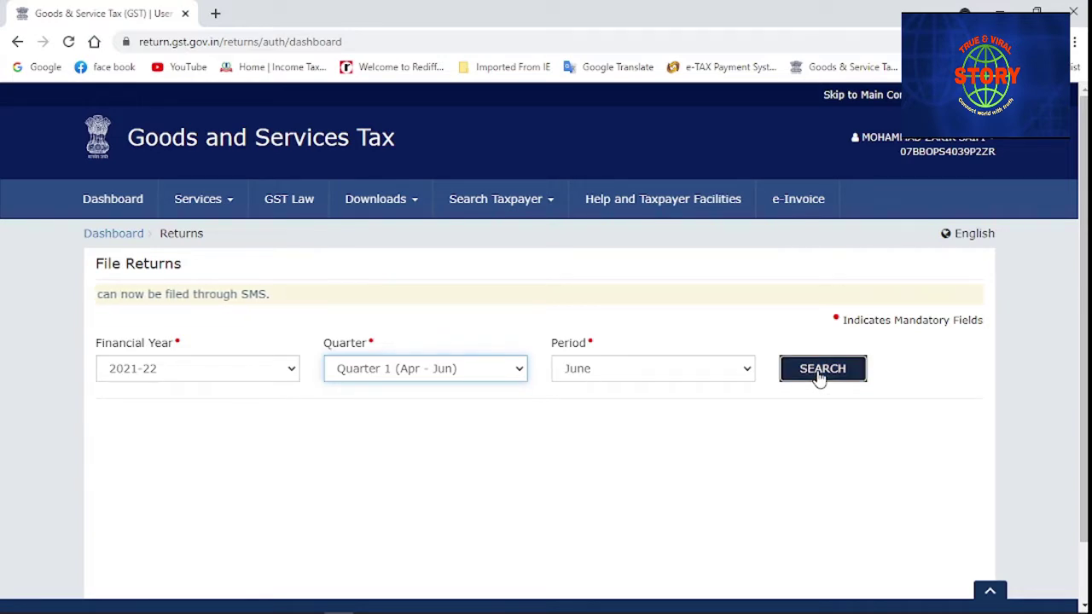
{"action": "scroll", "coordinate": [403, 394], "scroll_direction": "down", "scroll_amount": 2}
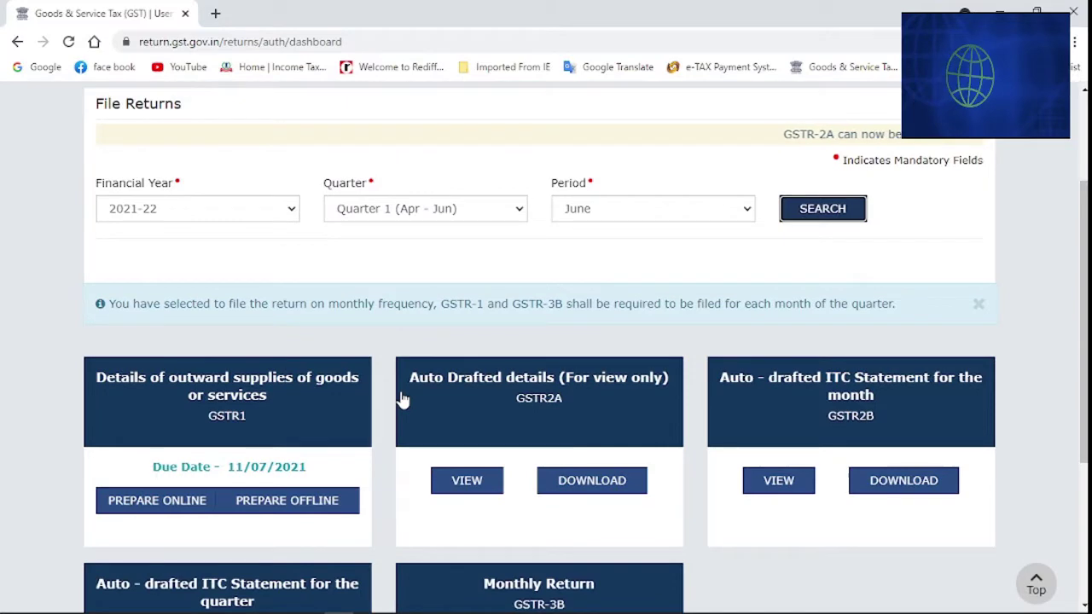
{"action": "scroll", "coordinate": [402, 399], "scroll_direction": "down", "scroll_amount": 1}
{"action": "scroll", "coordinate": [402, 398], "scroll_direction": "down", "scroll_amount": 1}
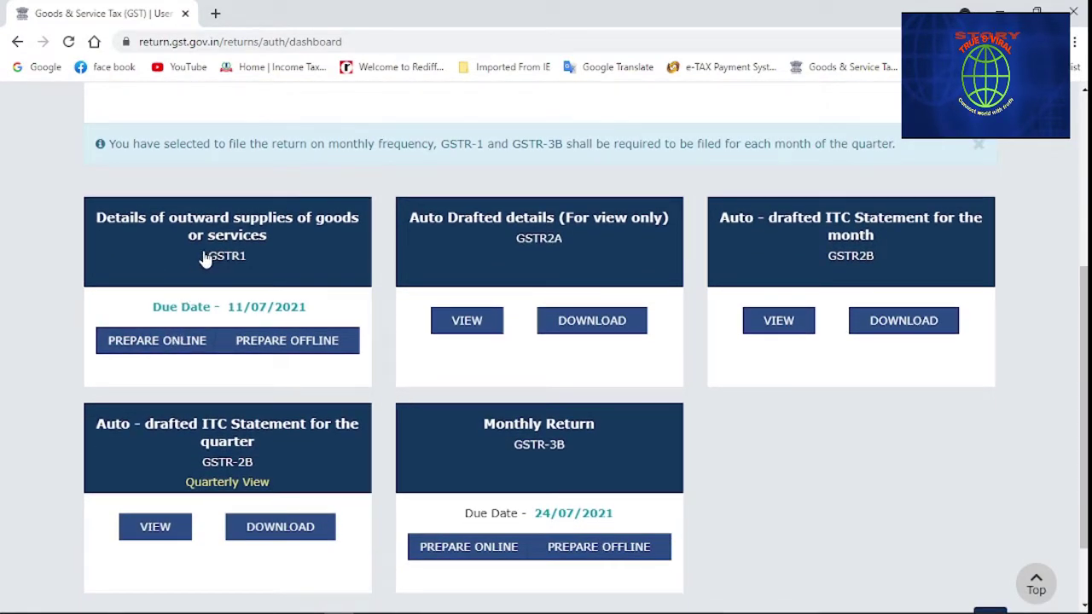
{"action": "left_click_drag", "start_coordinate": [510, 247], "coordinate": [539, 247]}
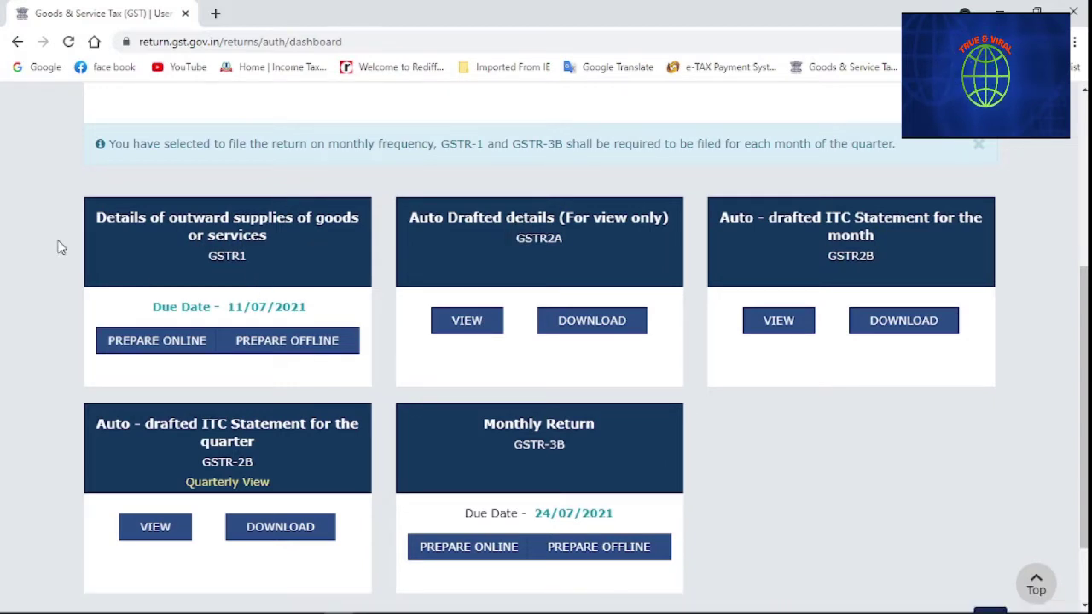
Open the June GSTR-1 and review the 9A, 9C, 10, 11A, 11B amendment tiles, all 0
{"action": "left_click", "coordinate": [178, 250]}
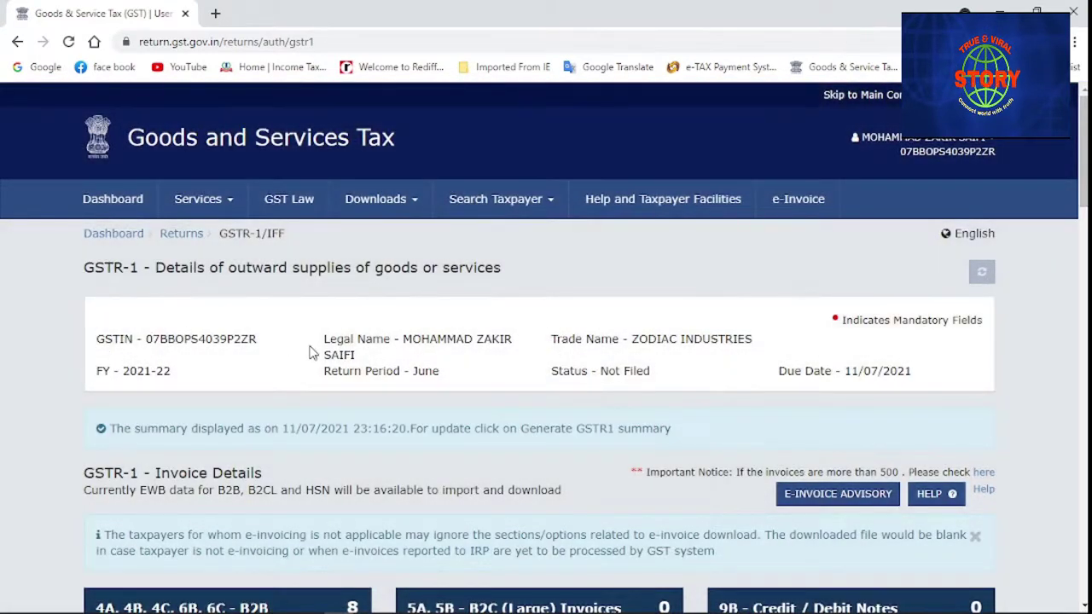
{"action": "scroll", "coordinate": [311, 353], "scroll_direction": "down", "scroll_amount": 2}
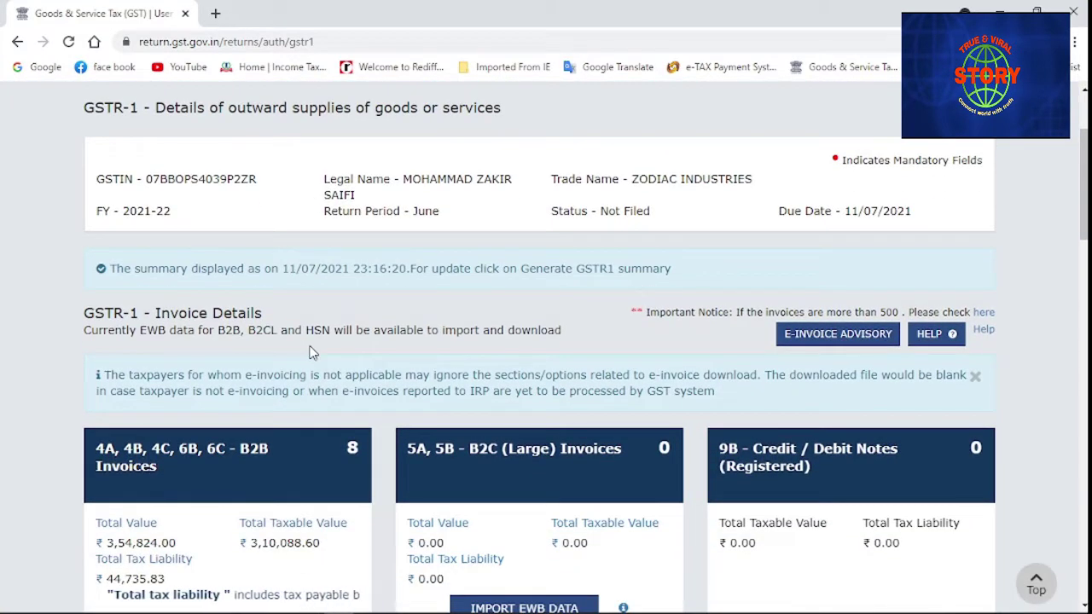
{"action": "scroll", "coordinate": [311, 353], "scroll_direction": "down", "scroll_amount": 1}
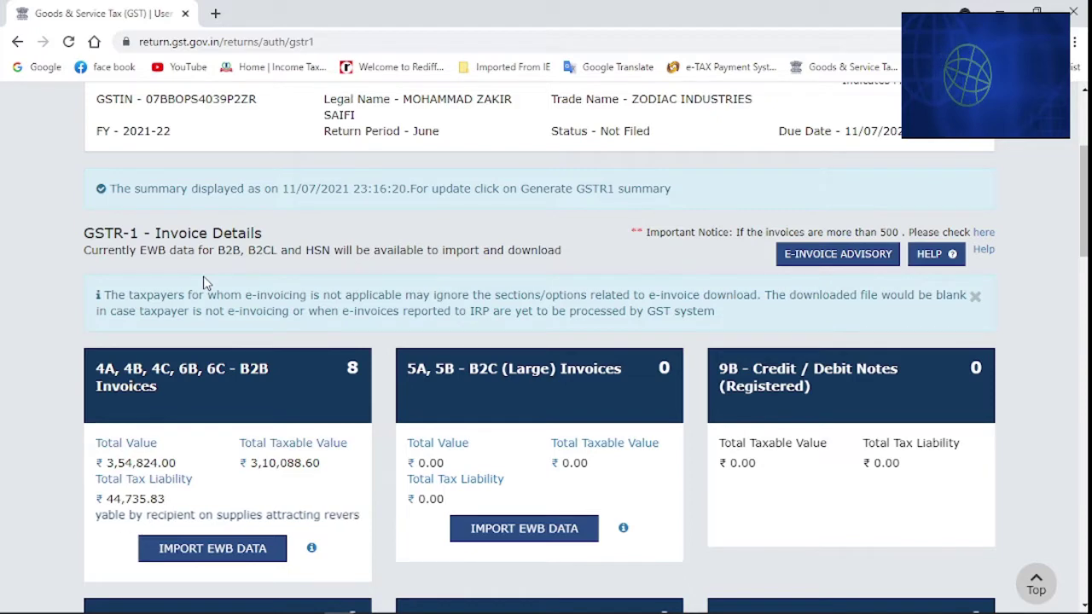
{"action": "scroll", "coordinate": [203, 283], "scroll_direction": "down", "scroll_amount": 1}
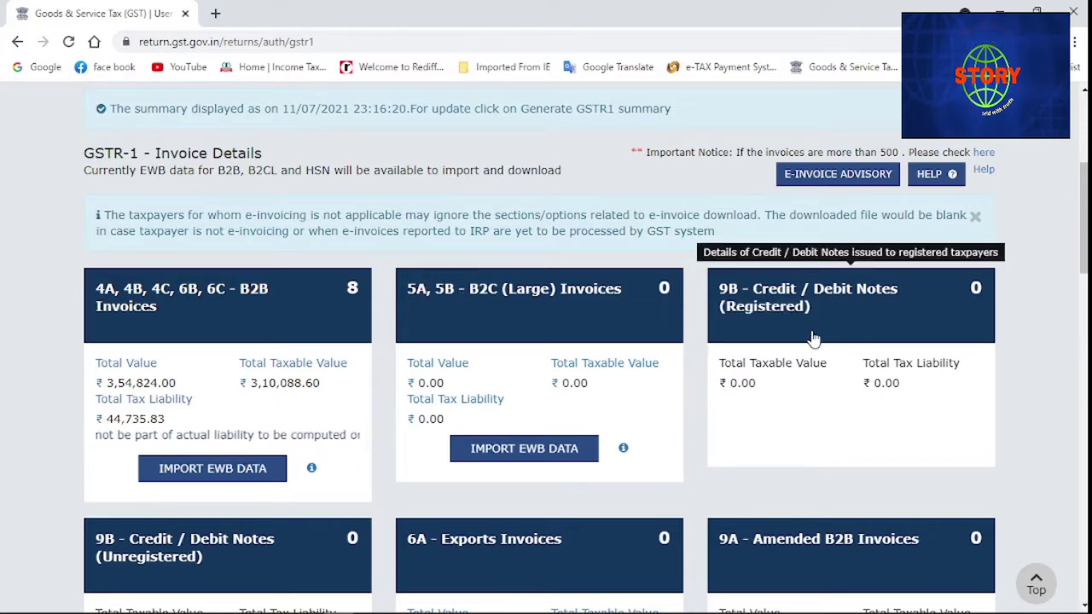
{"action": "scroll", "coordinate": [813, 339], "scroll_direction": "down", "scroll_amount": 1}
{"action": "scroll", "coordinate": [813, 339], "scroll_direction": "down", "scroll_amount": 1}
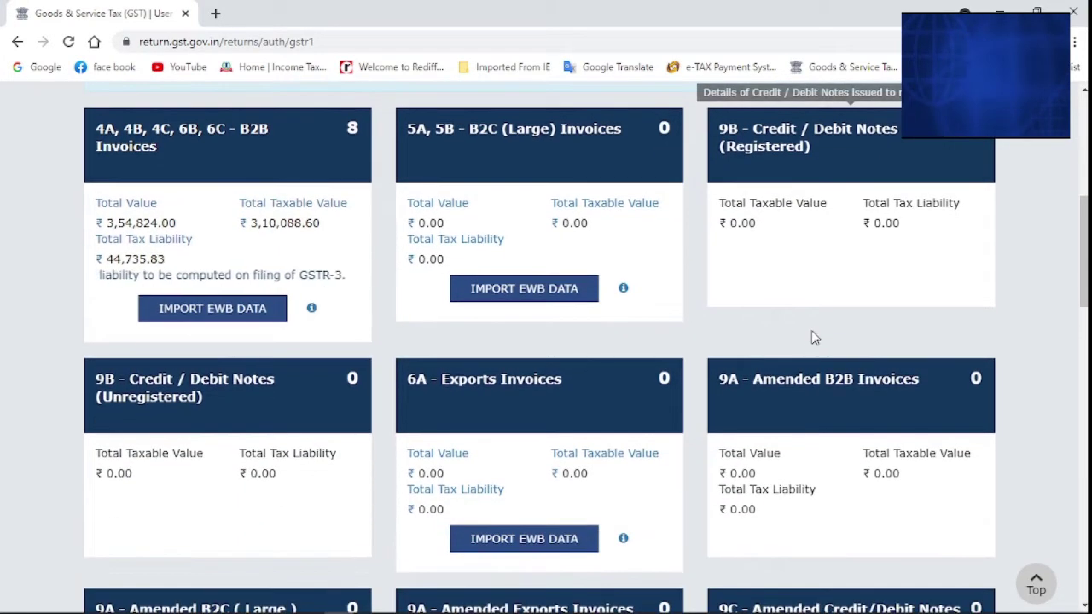
{"action": "scroll", "coordinate": [812, 336], "scroll_direction": "down", "scroll_amount": 2}
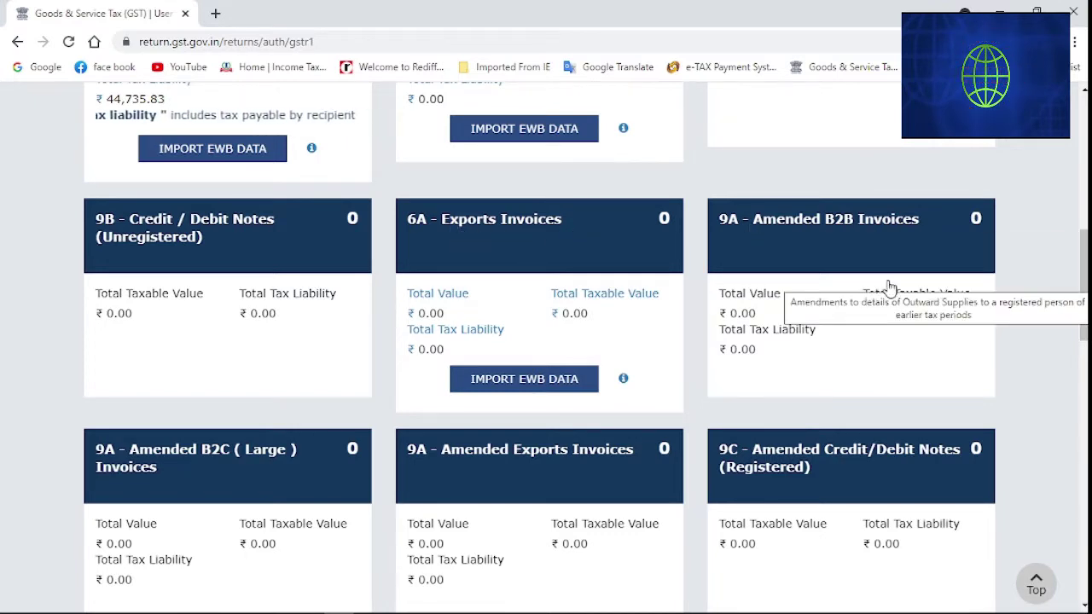
{"action": "scroll", "coordinate": [889, 288], "scroll_direction": "down", "scroll_amount": 2}
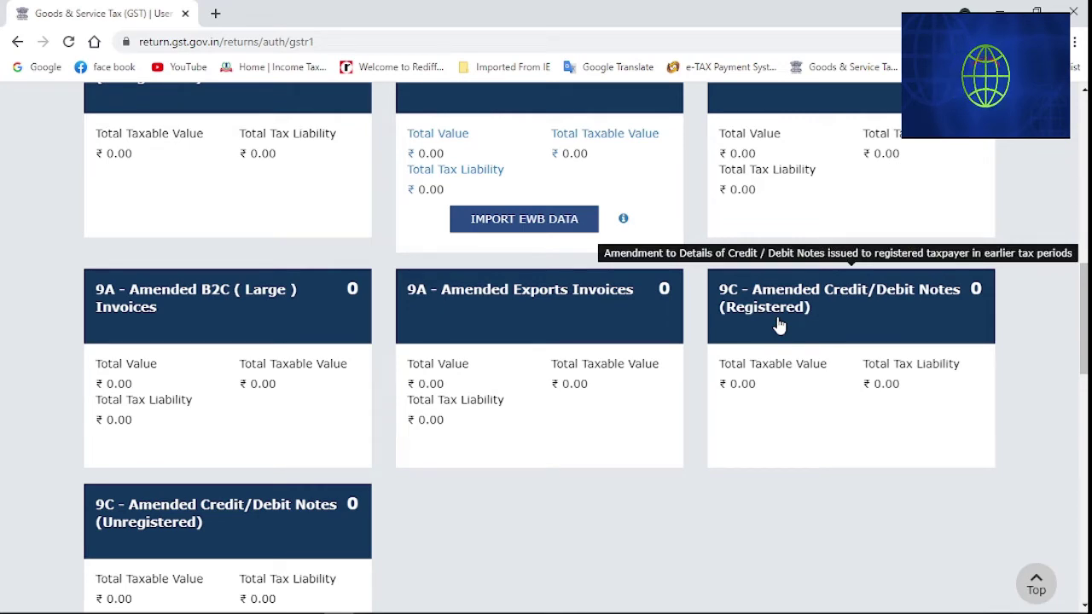
{"action": "scroll", "coordinate": [778, 324], "scroll_direction": "down", "scroll_amount": 2}
{"action": "scroll", "coordinate": [777, 323], "scroll_direction": "down", "scroll_amount": 2}
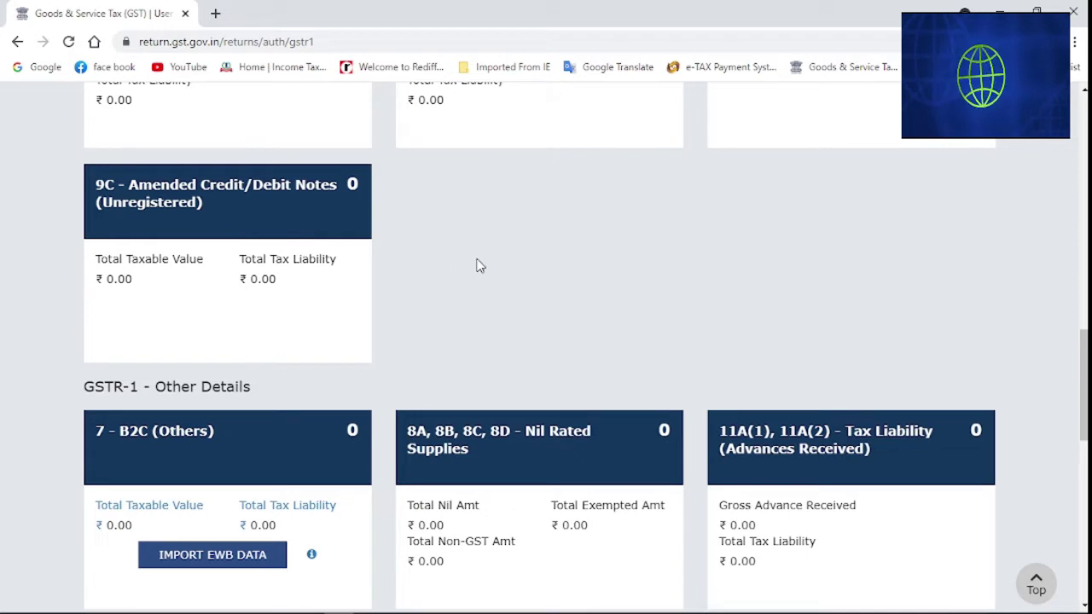
{"action": "scroll", "coordinate": [480, 265], "scroll_direction": "down", "scroll_amount": 1}
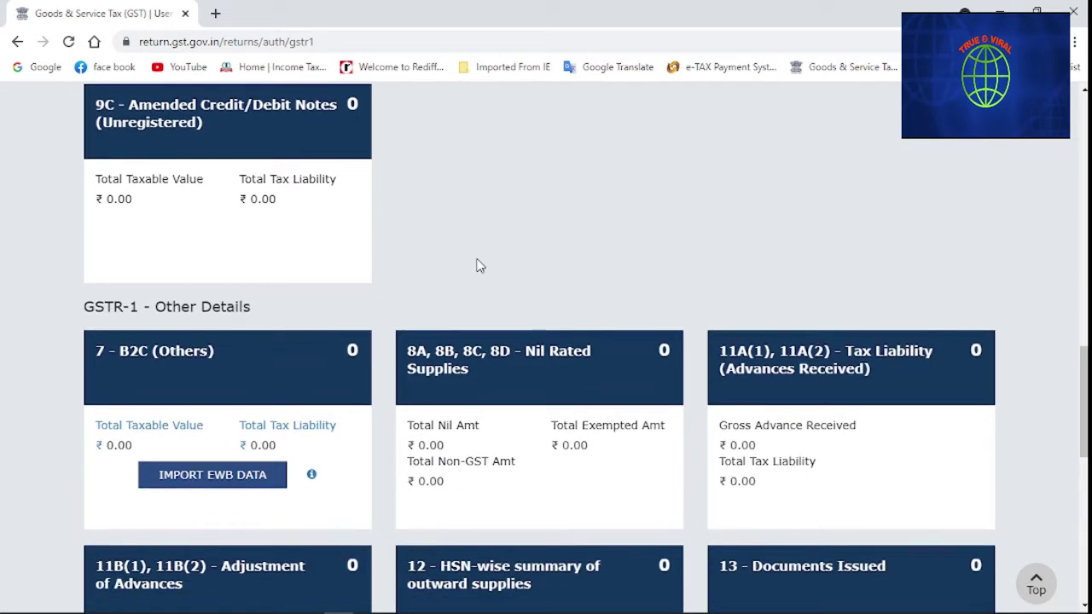
{"action": "scroll", "coordinate": [479, 266], "scroll_direction": "down", "scroll_amount": 2}
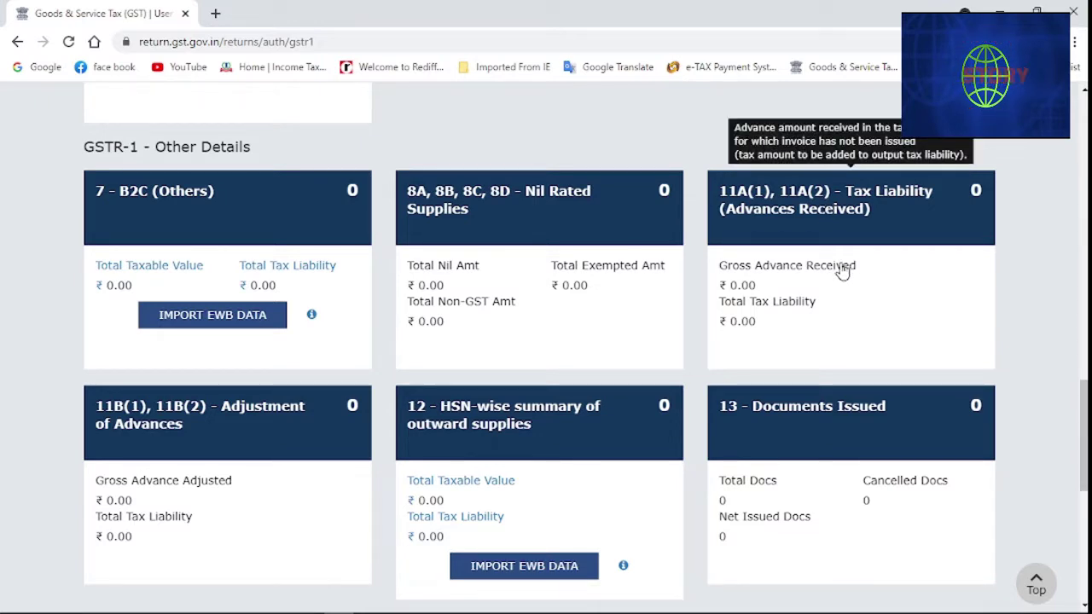
{"action": "scroll", "coordinate": [842, 270], "scroll_direction": "down", "scroll_amount": 3}
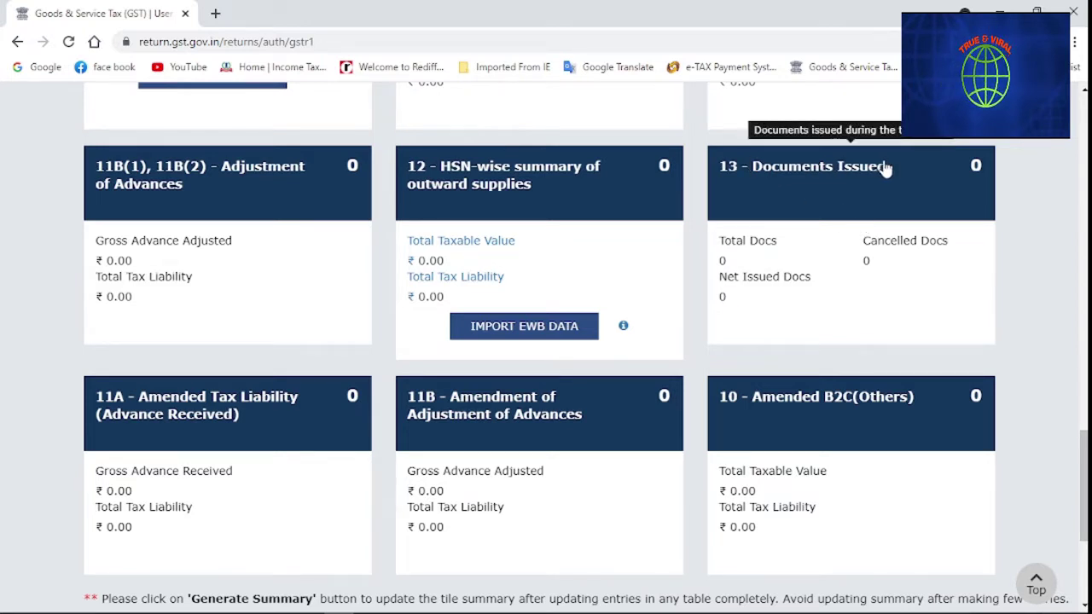
{"action": "scroll", "coordinate": [145, 346], "scroll_direction": "down", "scroll_amount": 2}
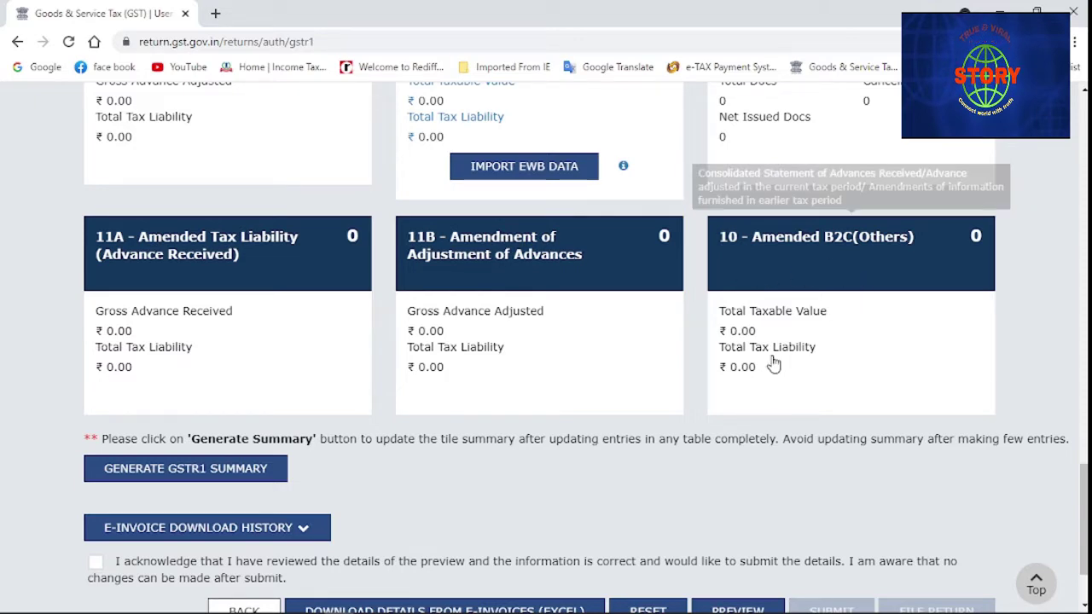
{"action": "scroll", "coordinate": [884, 310], "scroll_direction": "down", "scroll_amount": 1}
{"action": "scroll", "coordinate": [883, 310], "scroll_direction": "down", "scroll_amount": 1}
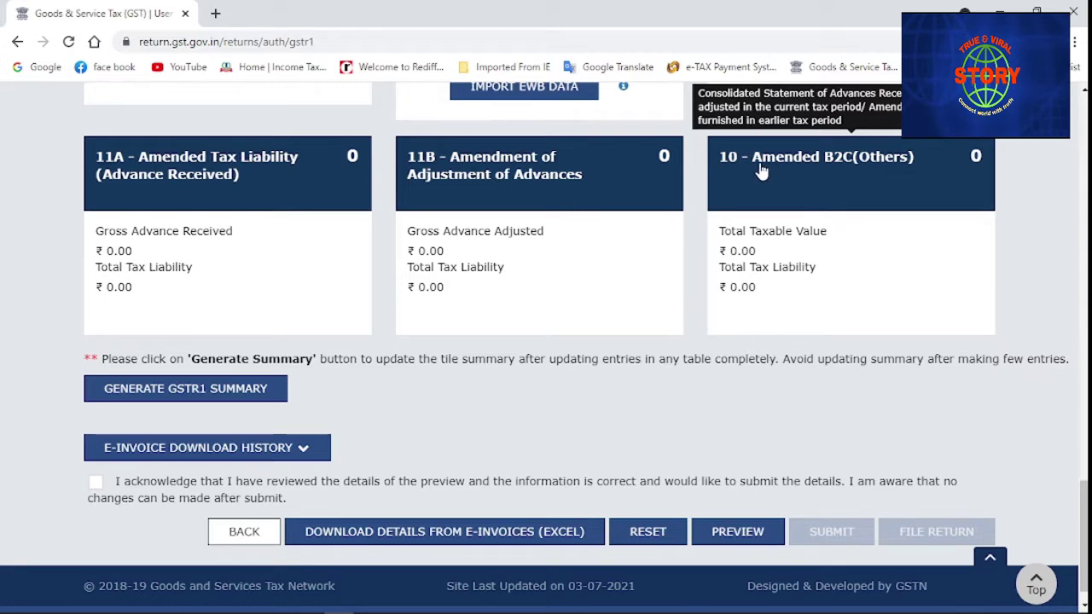
Return to the B2B Invoices tile showing 8 invoices worth ₹3,54,824.00
{"action": "scroll", "coordinate": [755, 300], "scroll_direction": "up", "scroll_amount": 1}
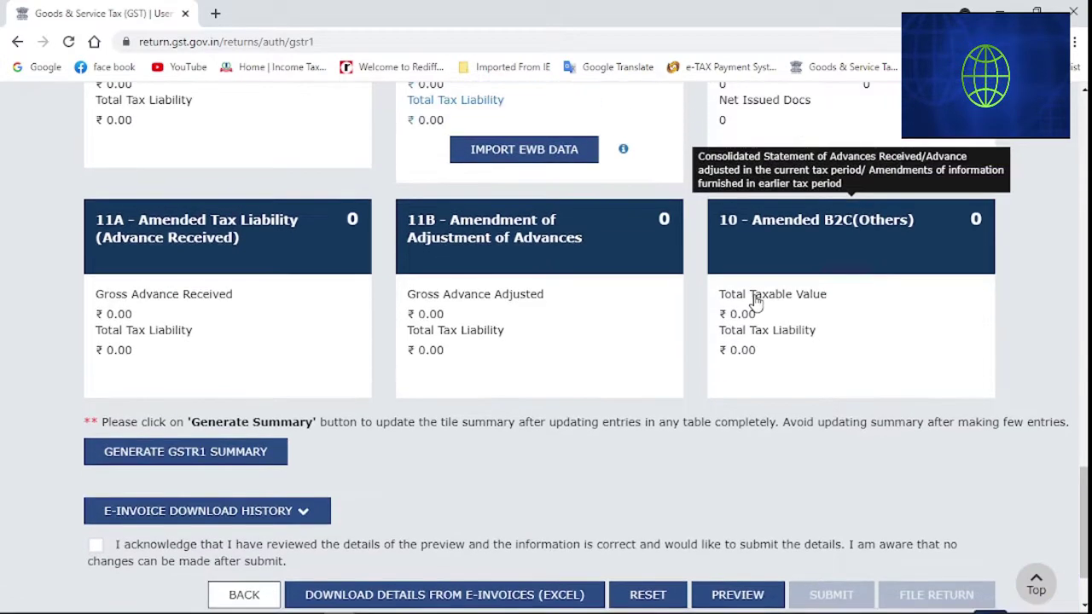
{"action": "scroll", "coordinate": [755, 300], "scroll_direction": "up", "scroll_amount": 4}
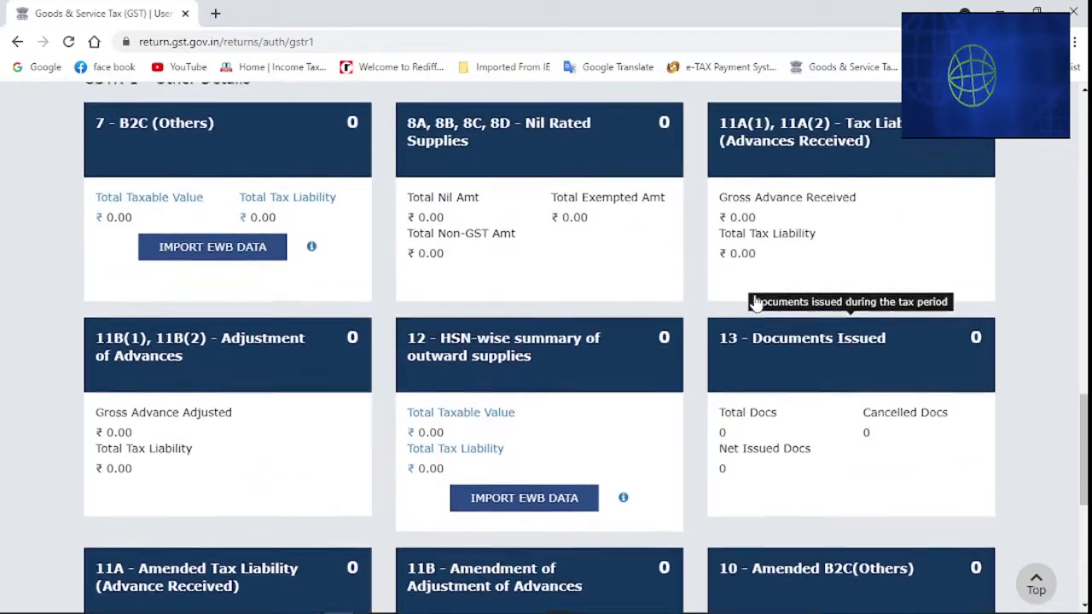
{"action": "scroll", "coordinate": [754, 302], "scroll_direction": "up", "scroll_amount": 3}
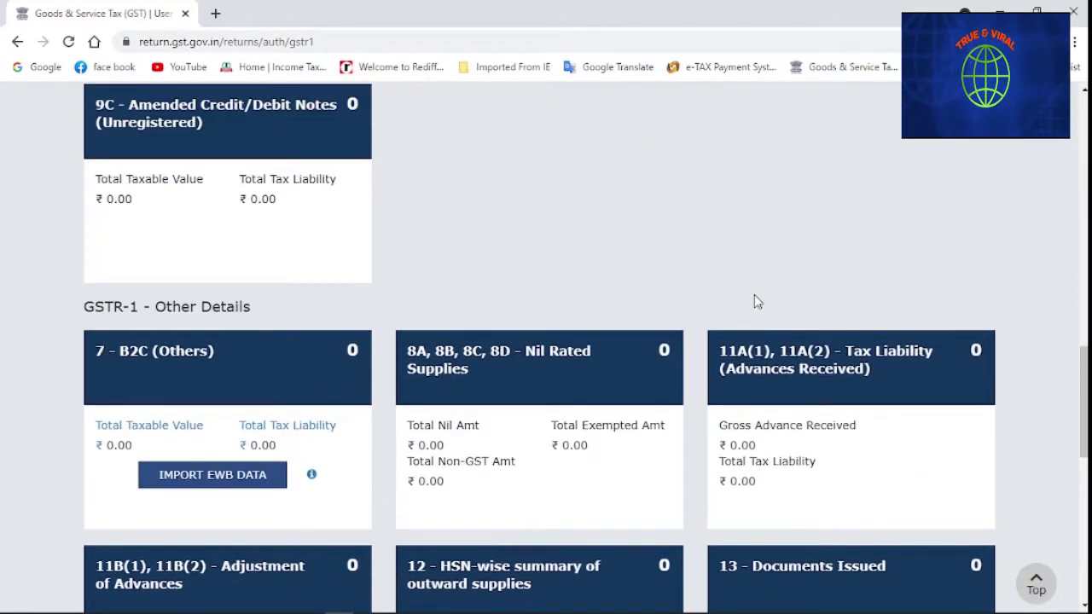
{"action": "scroll", "coordinate": [755, 300], "scroll_direction": "up", "scroll_amount": 3}
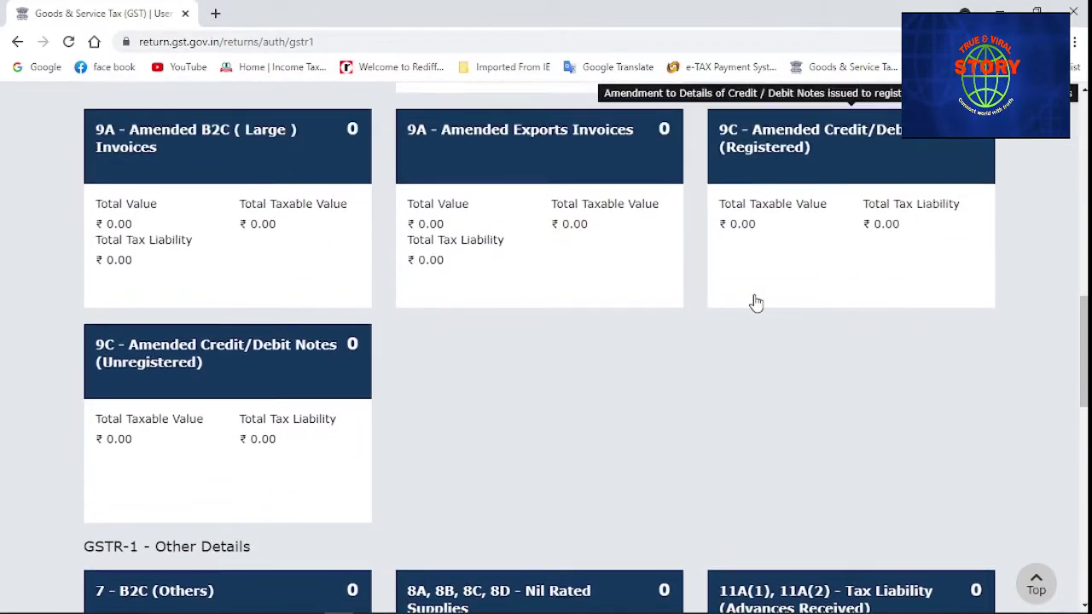
{"action": "scroll", "coordinate": [755, 302], "scroll_direction": "up", "scroll_amount": 5}
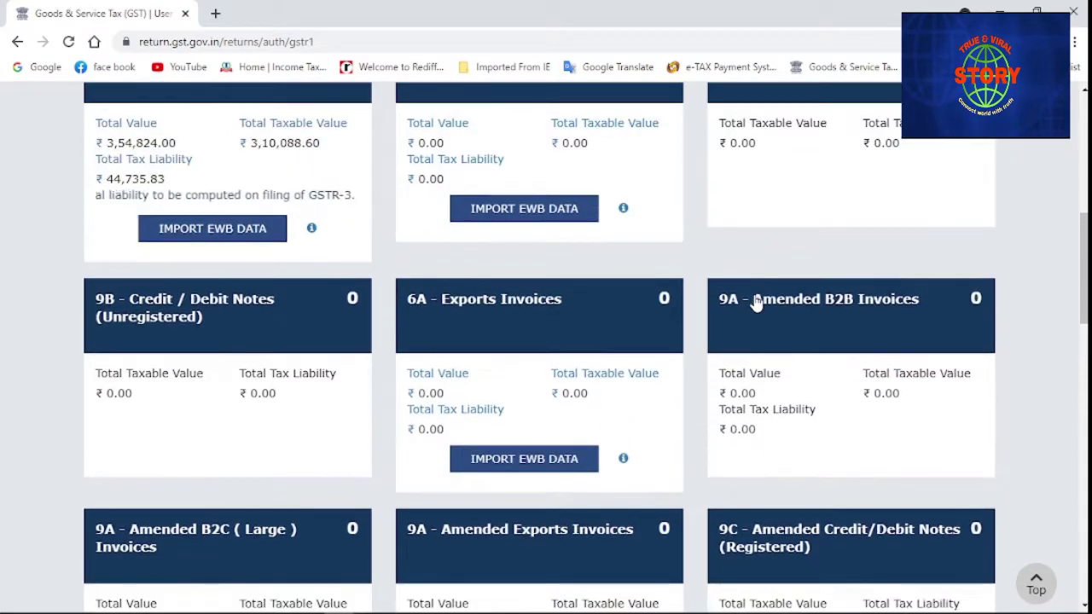
{"action": "scroll", "coordinate": [755, 302], "scroll_direction": "up", "scroll_amount": 5}
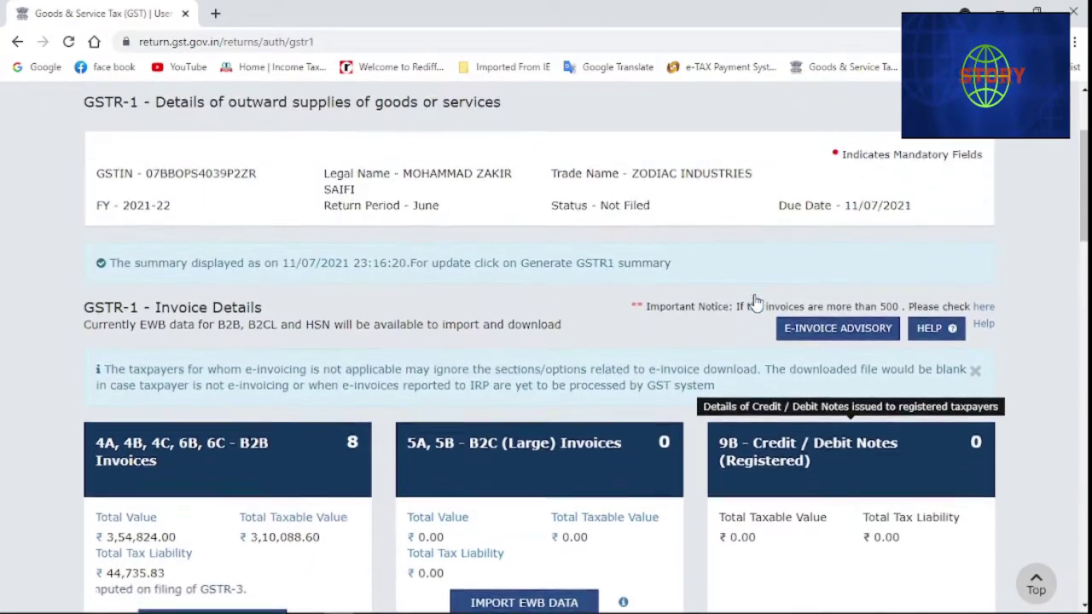
{"action": "scroll", "coordinate": [754, 297], "scroll_direction": "up", "scroll_amount": 1}
{"action": "scroll", "coordinate": [626, 332], "scroll_direction": "down", "scroll_amount": 2}
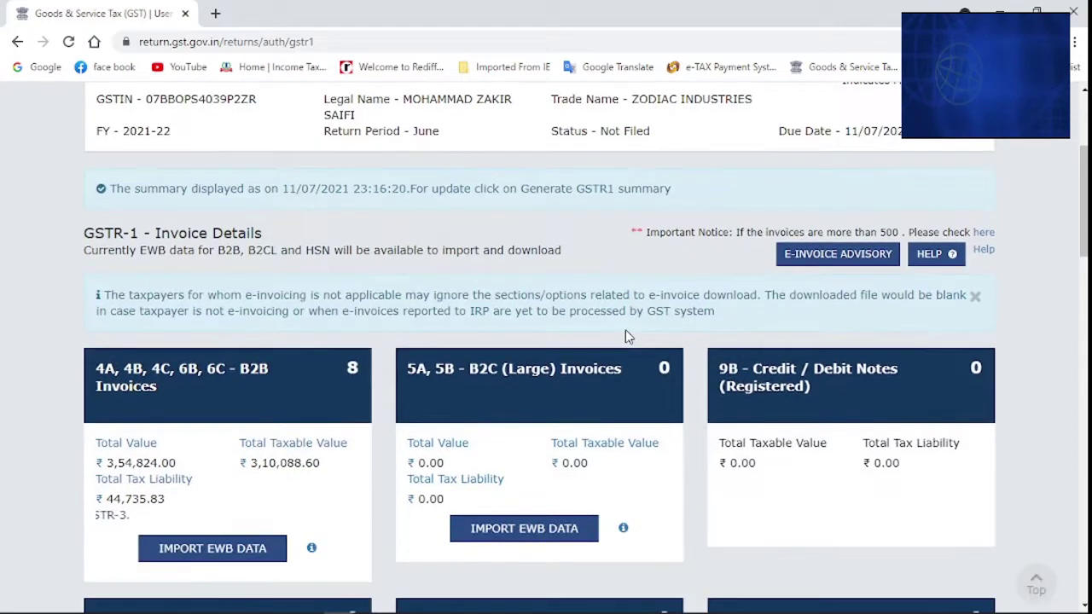
{"action": "scroll", "coordinate": [625, 330], "scroll_direction": "down", "scroll_amount": 1}
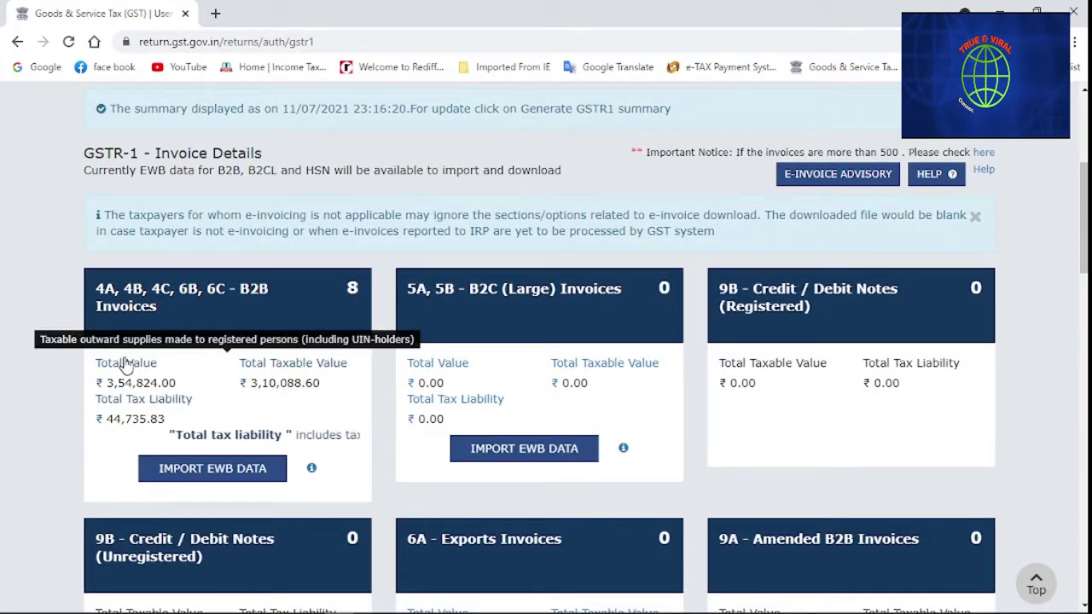
Open the 4A, 4B, 4C, 6B, 6C - B2B Invoices section and start a new invoice
{"action": "left_click", "coordinate": [182, 319]}
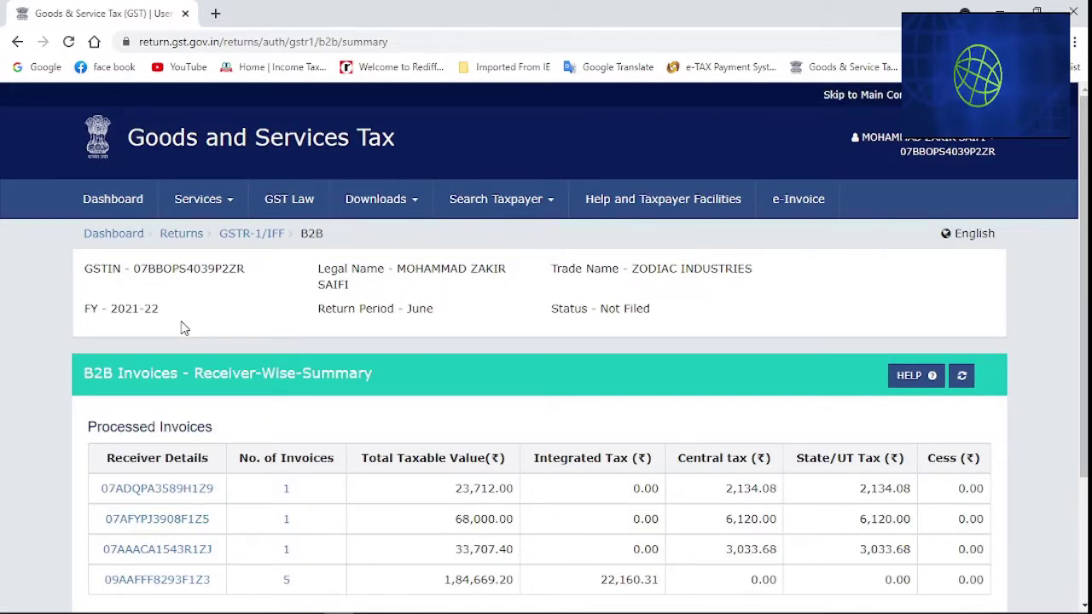
{"action": "scroll", "coordinate": [184, 329], "scroll_direction": "down", "scroll_amount": 3}
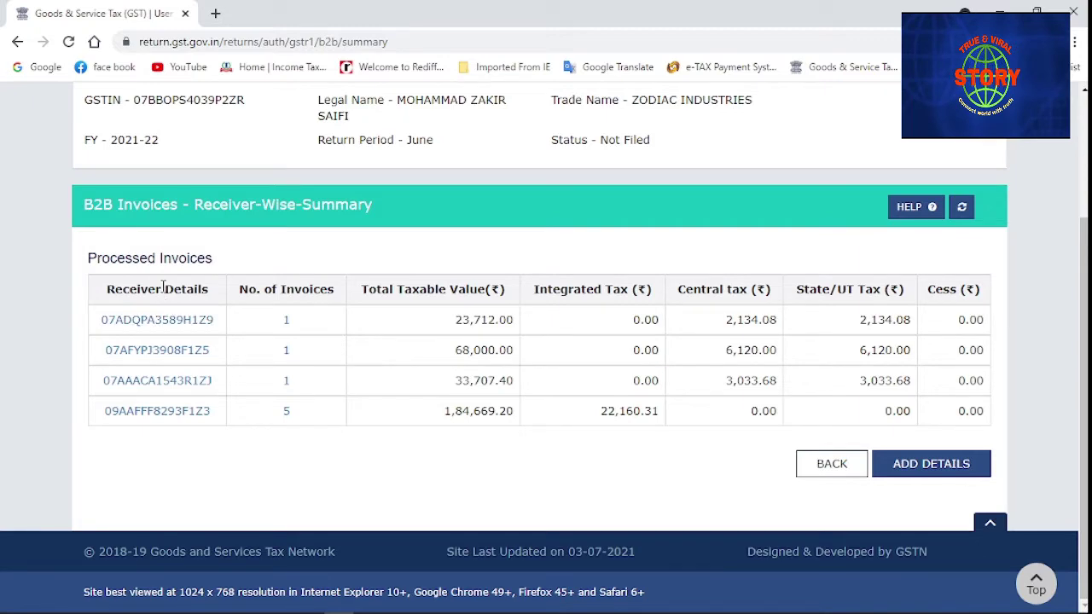
{"action": "left_click", "coordinate": [898, 472]}
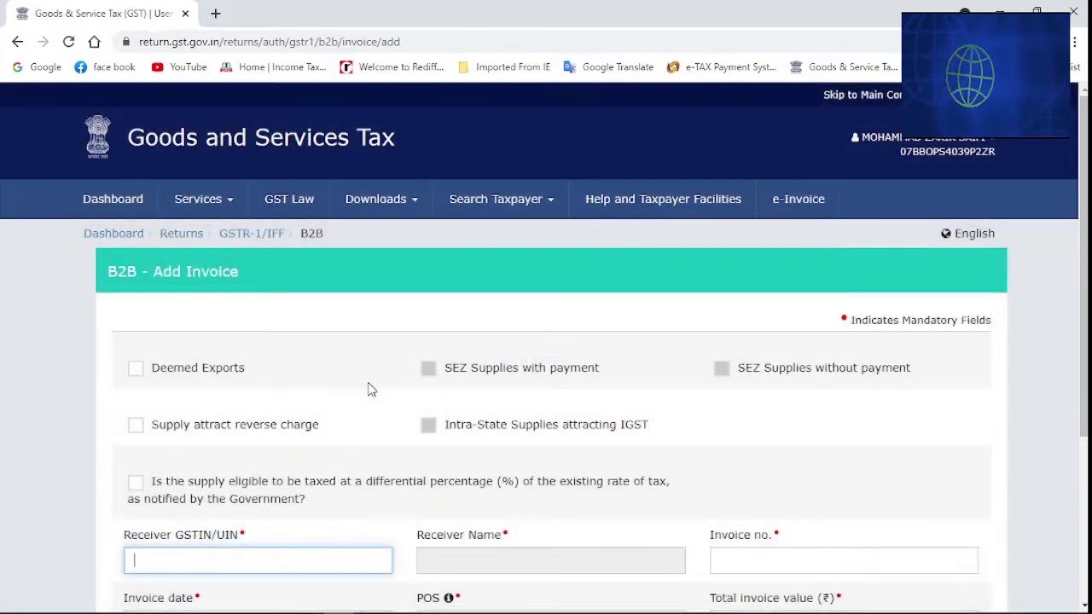
Enter the receiver GSTIN, invoice no. 814, date 25/06/2021 and total value 94265
{"action": "scroll", "coordinate": [368, 389], "scroll_direction": "down", "scroll_amount": 2}
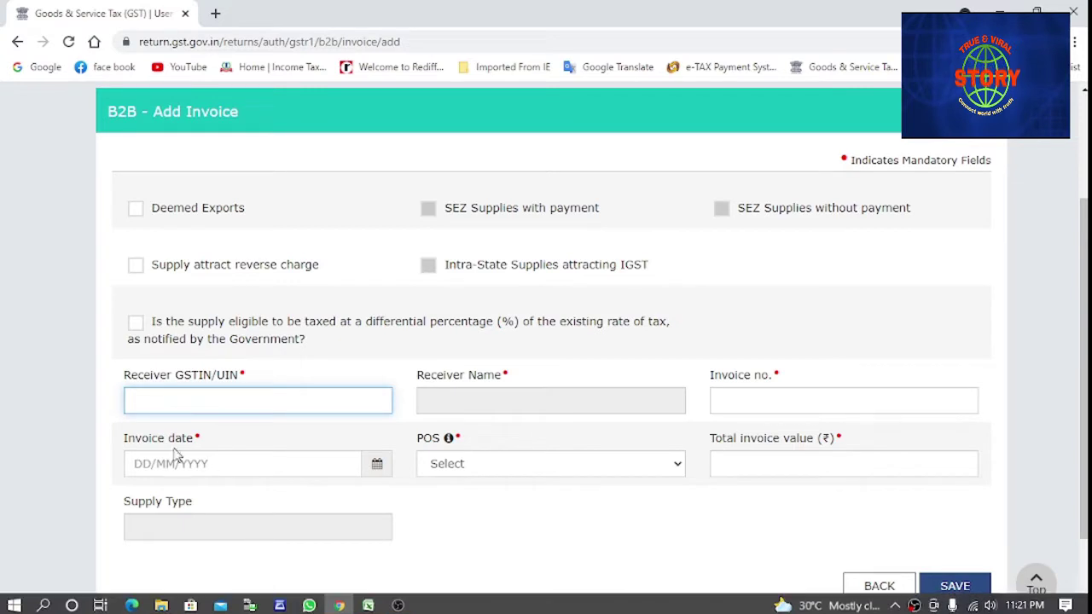
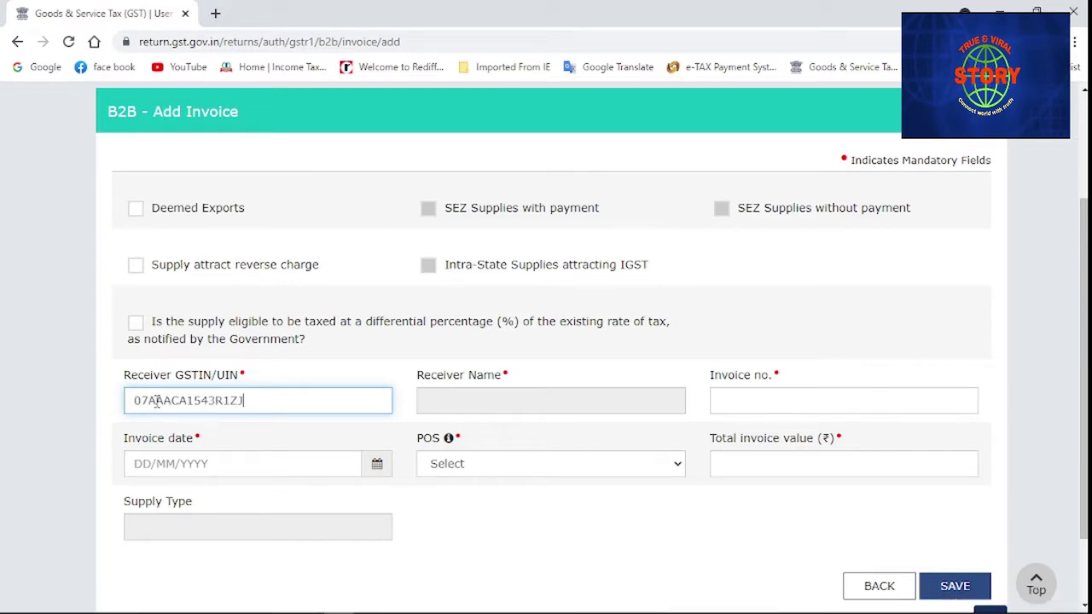
{"action": "left_click", "coordinate": [720, 404]}
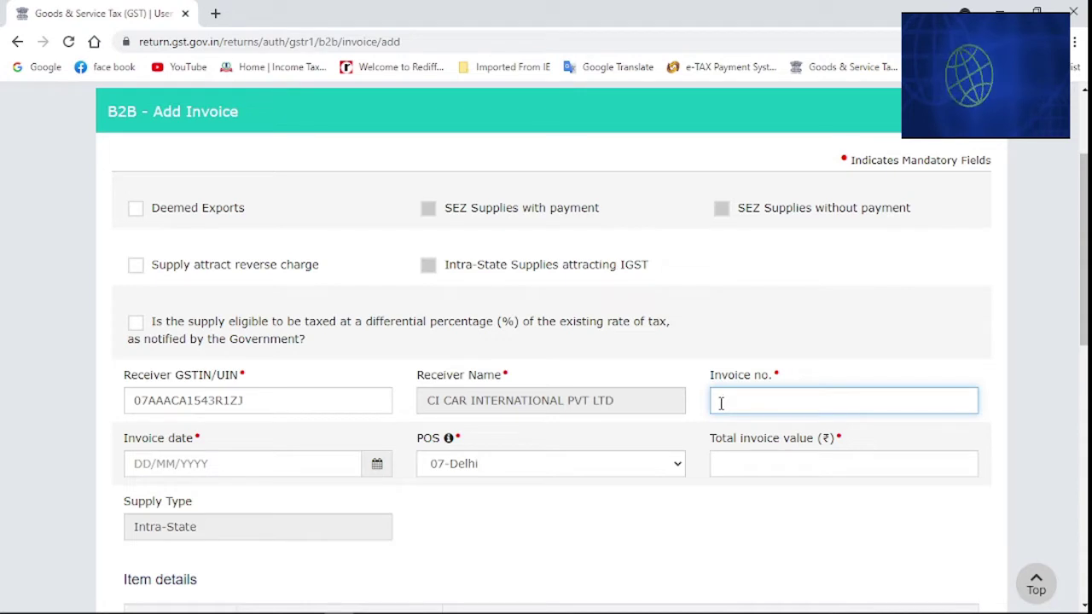
{"action": "type", "text": "3"}
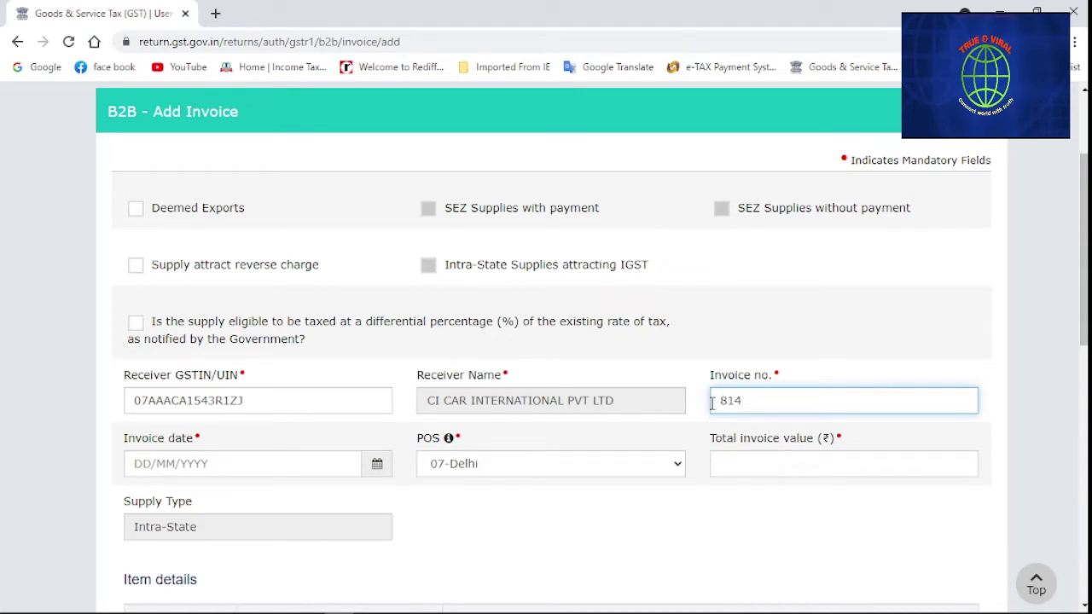
{"action": "left_click", "coordinate": [136, 463]}
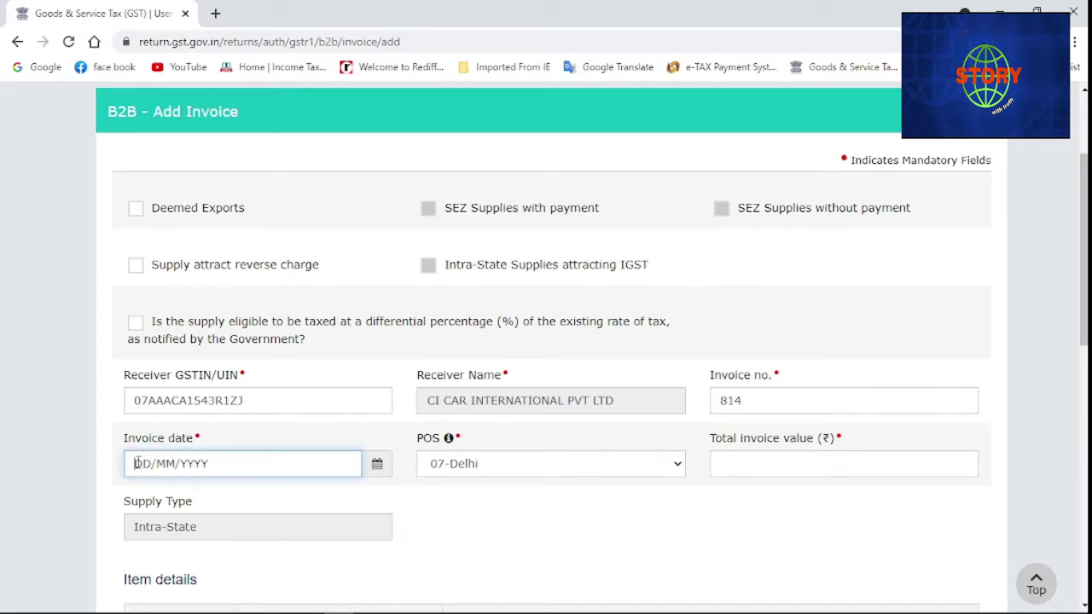
{"action": "type", "text": "25/06/"}
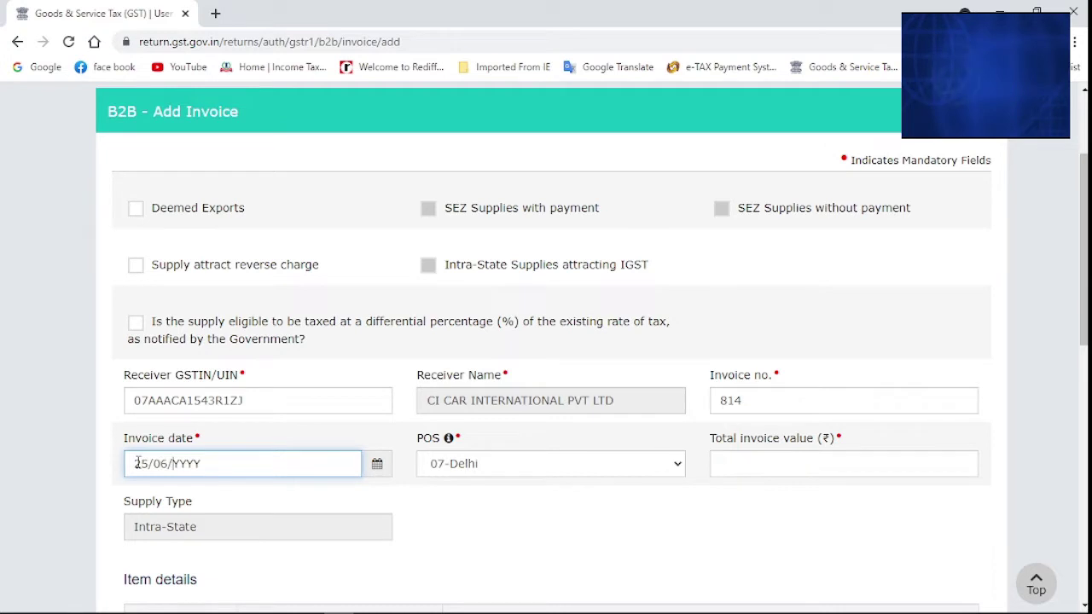
{"action": "type", "text": "2021"}
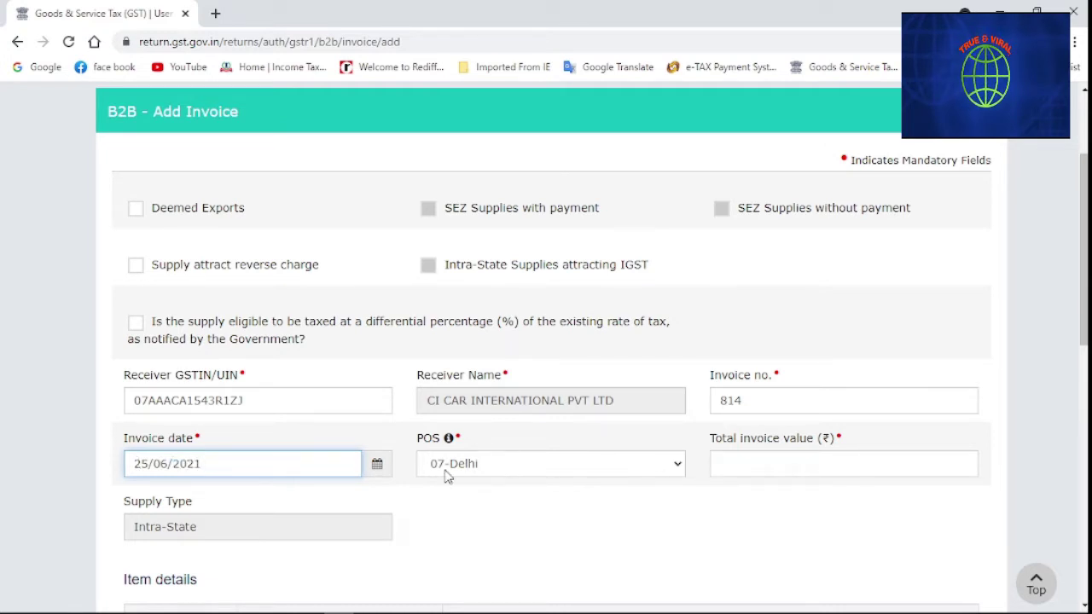
{"action": "left_click", "coordinate": [731, 464]}
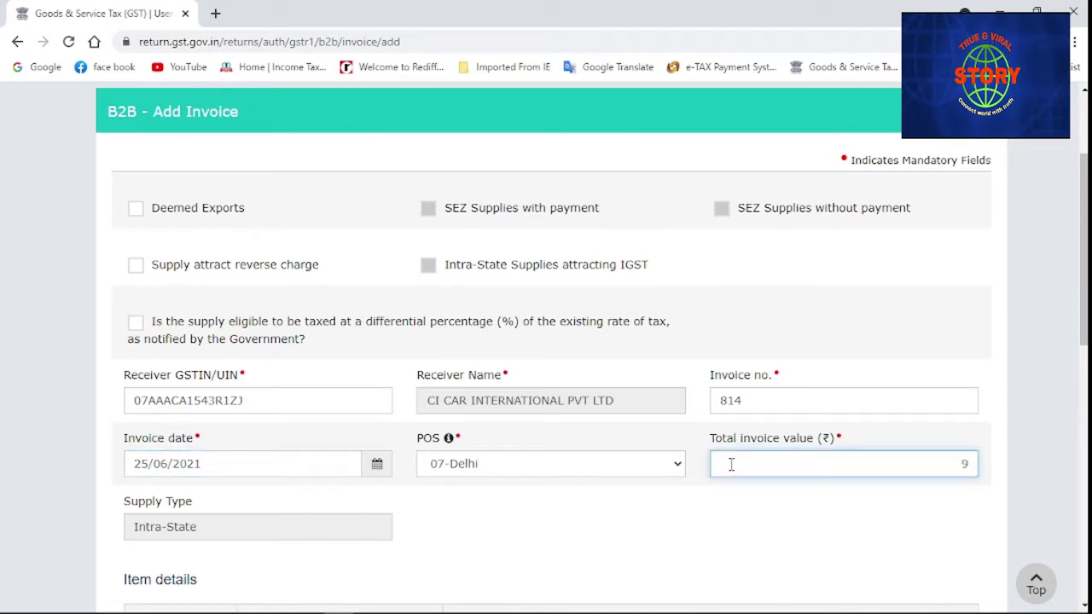
{"action": "type", "text": "26"}
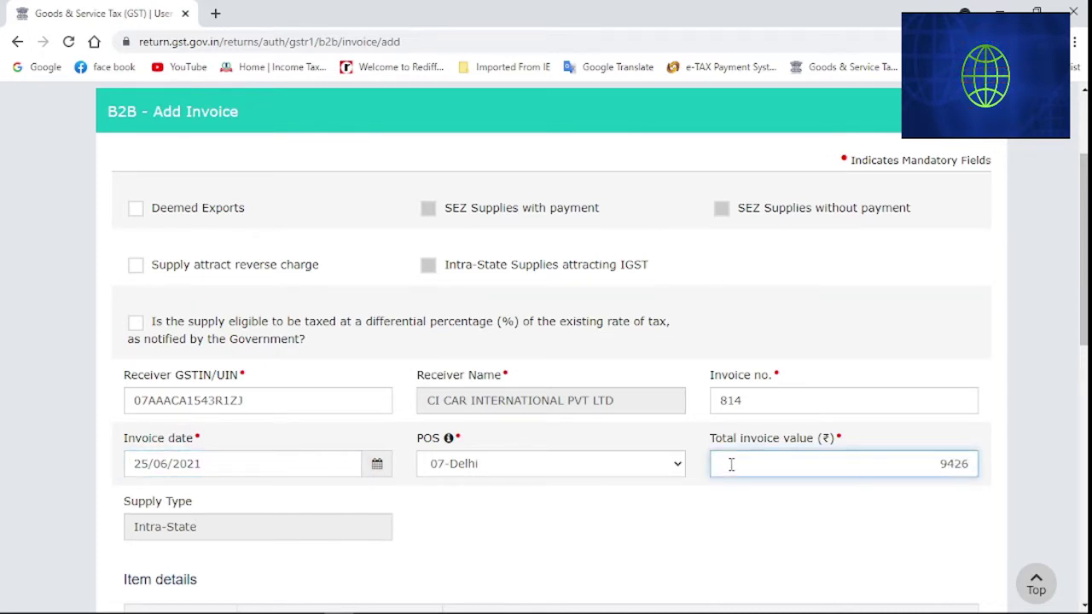
{"action": "type", "text": "5"}
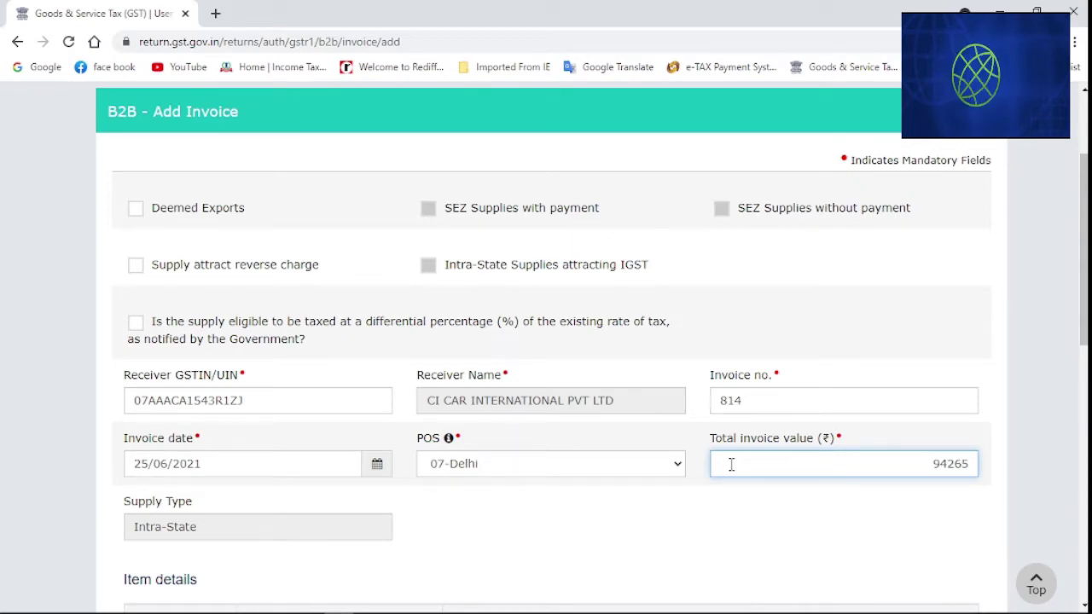
Give the 18% row taxable value 79,885.70 with central and state tax 7,189.72 each
{"action": "scroll", "coordinate": [731, 464], "scroll_direction": "down", "scroll_amount": 5}
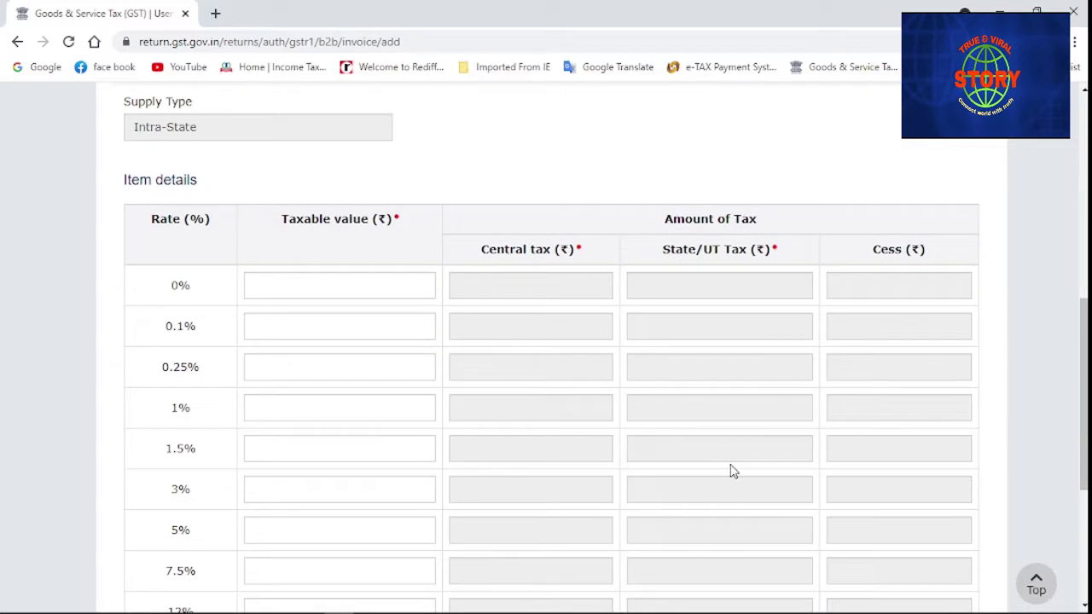
{"action": "scroll", "coordinate": [731, 464], "scroll_direction": "down", "scroll_amount": 1}
{"action": "scroll", "coordinate": [731, 471], "scroll_direction": "down", "scroll_amount": 1}
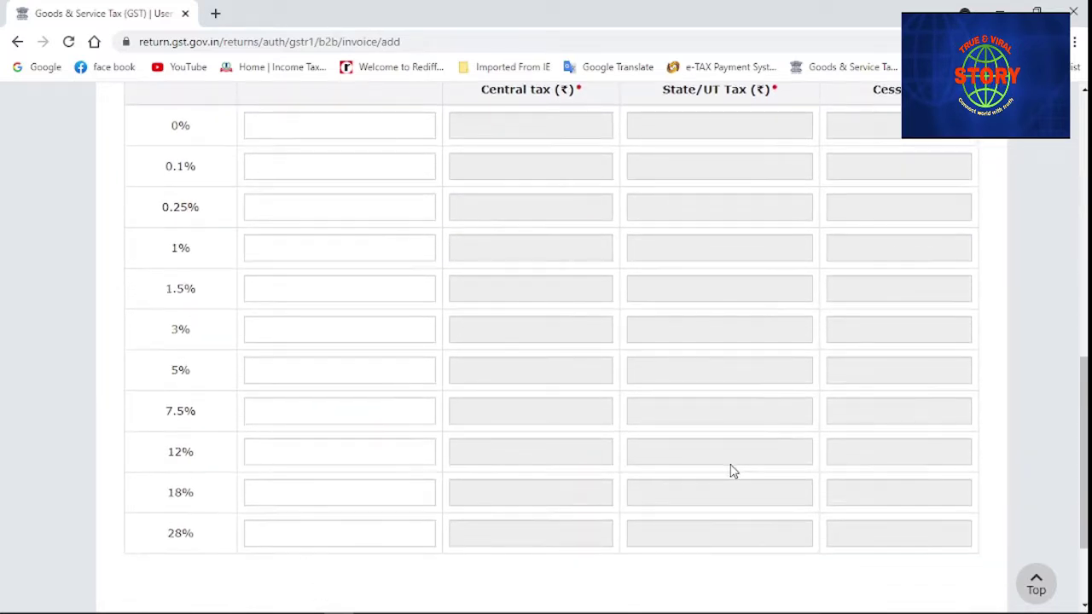
{"action": "left_click", "coordinate": [332, 492]}
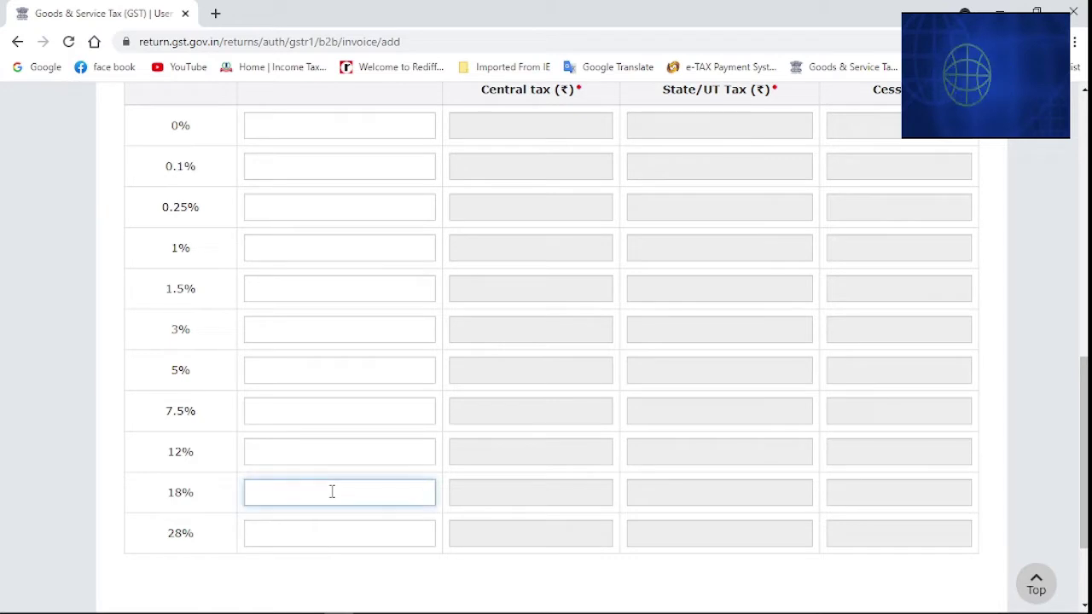
{"action": "type", "text": "7"}
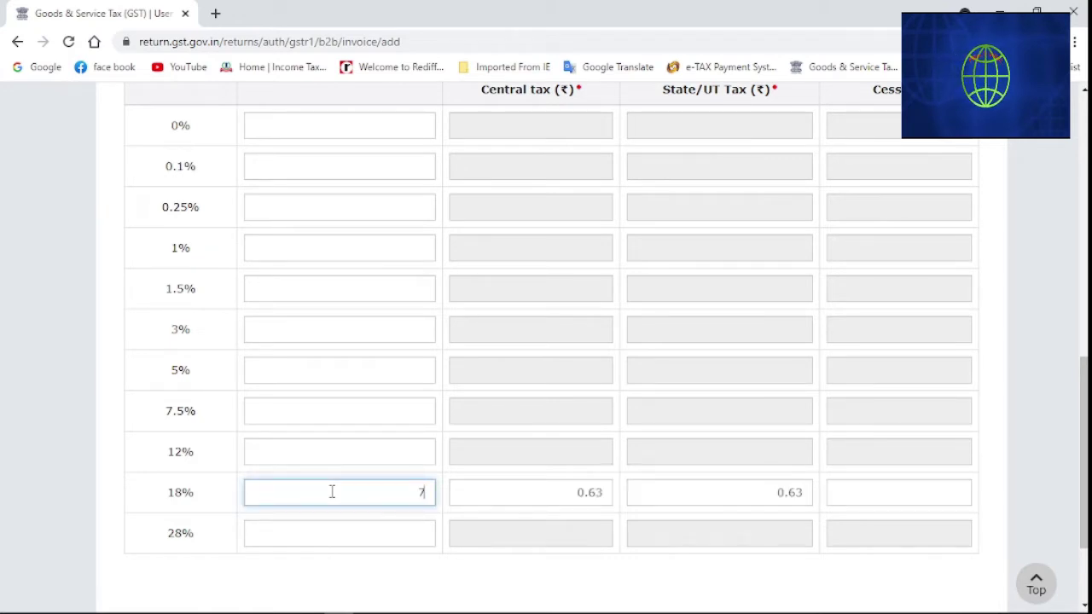
{"action": "type", "text": "9"}
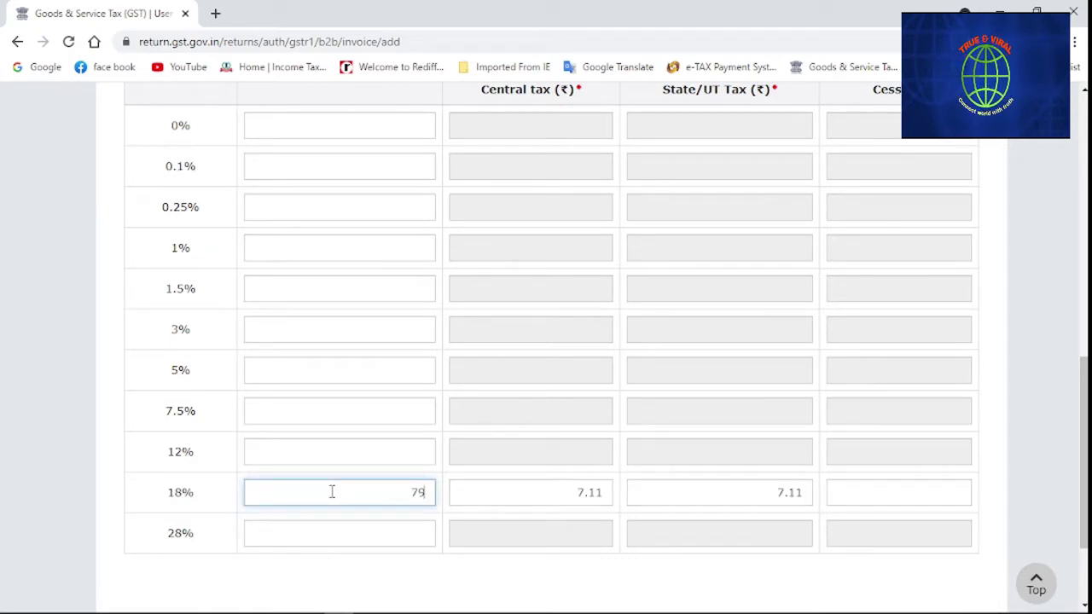
{"action": "type", "text": "8"}
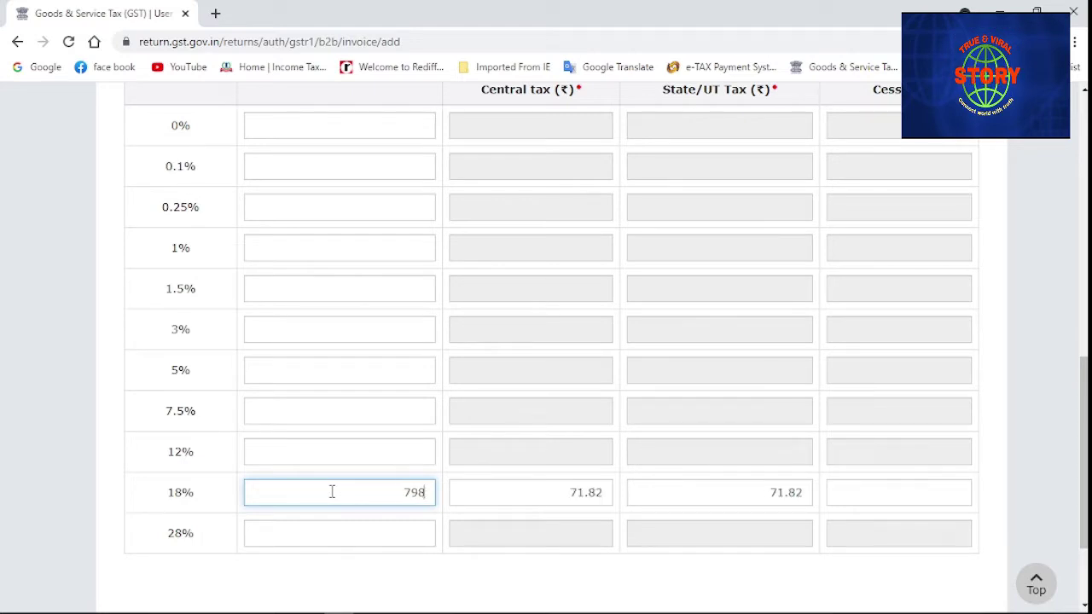
{"action": "type", "text": "85.7"}
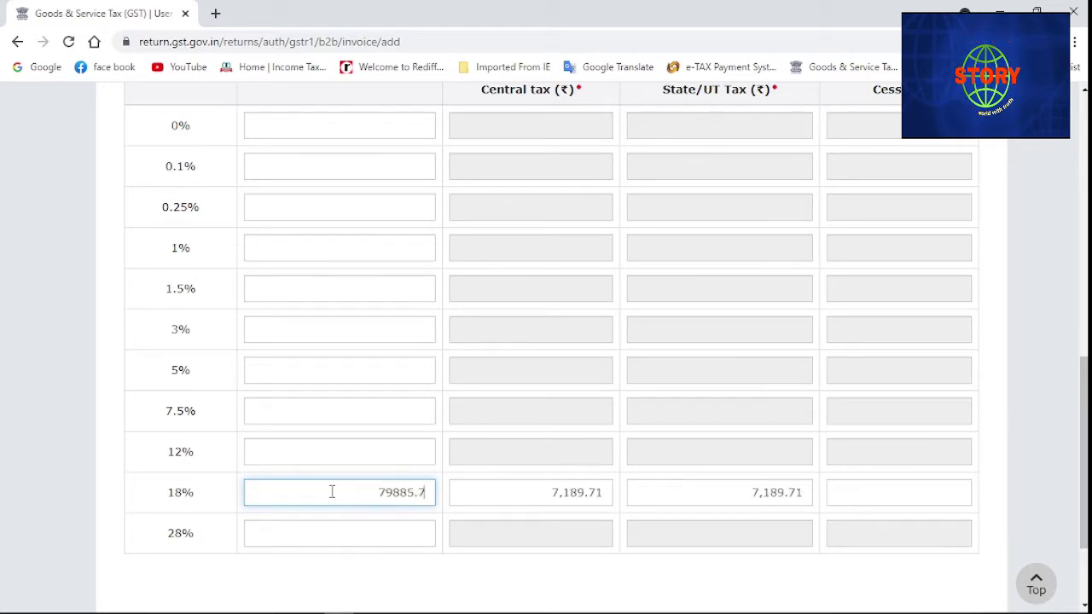
{"action": "left_click", "coordinate": [606, 494]}
{"action": "mouse_move", "coordinate": [597, 611]}
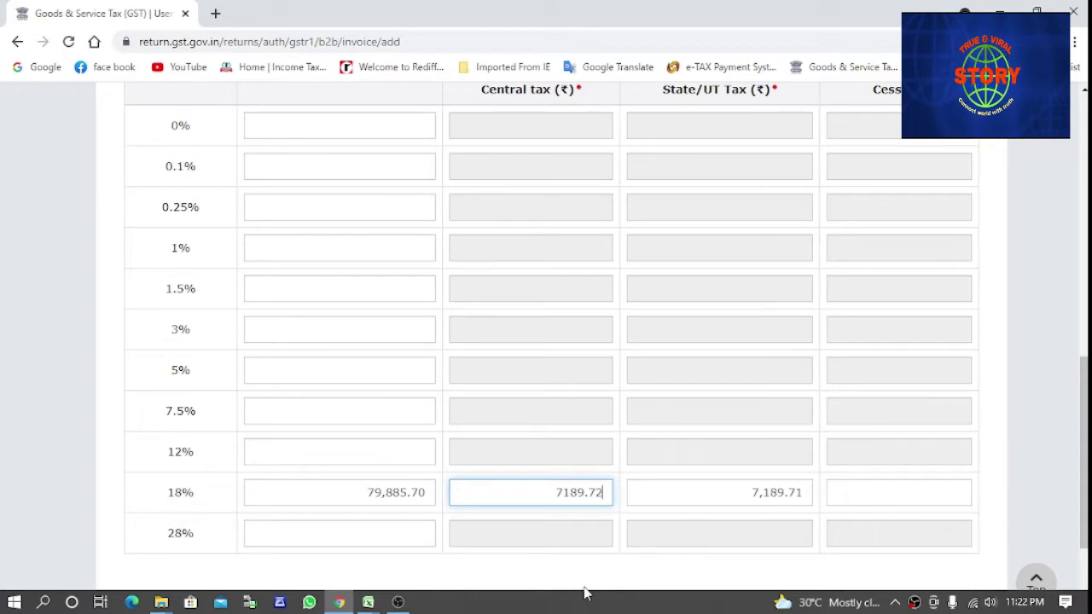
{"action": "left_click", "coordinate": [806, 494]}
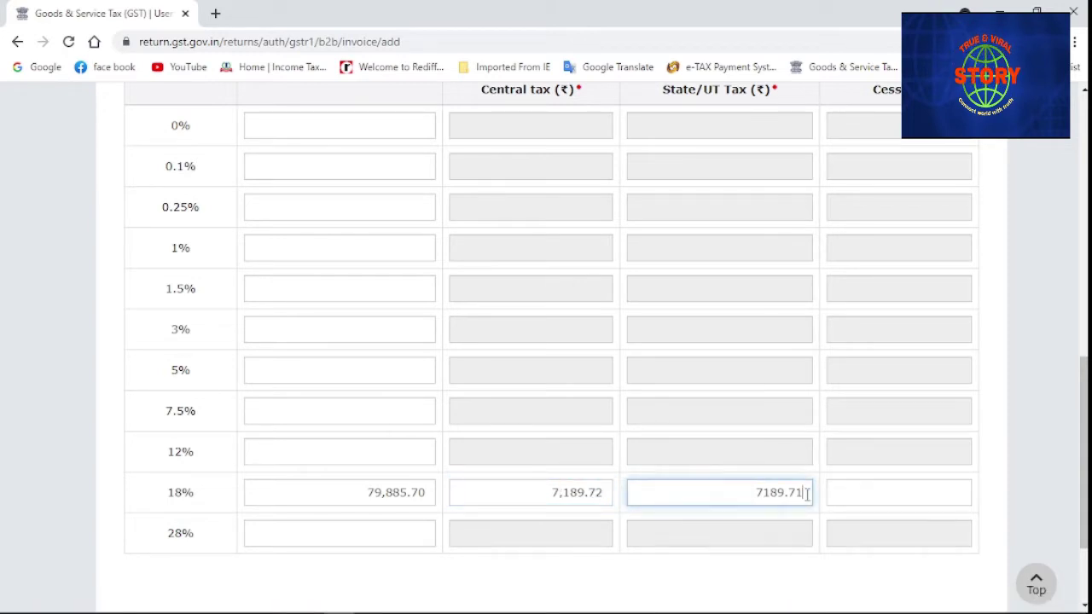
{"action": "key", "text": "BackSpace"}
{"action": "type", "text": "2"}
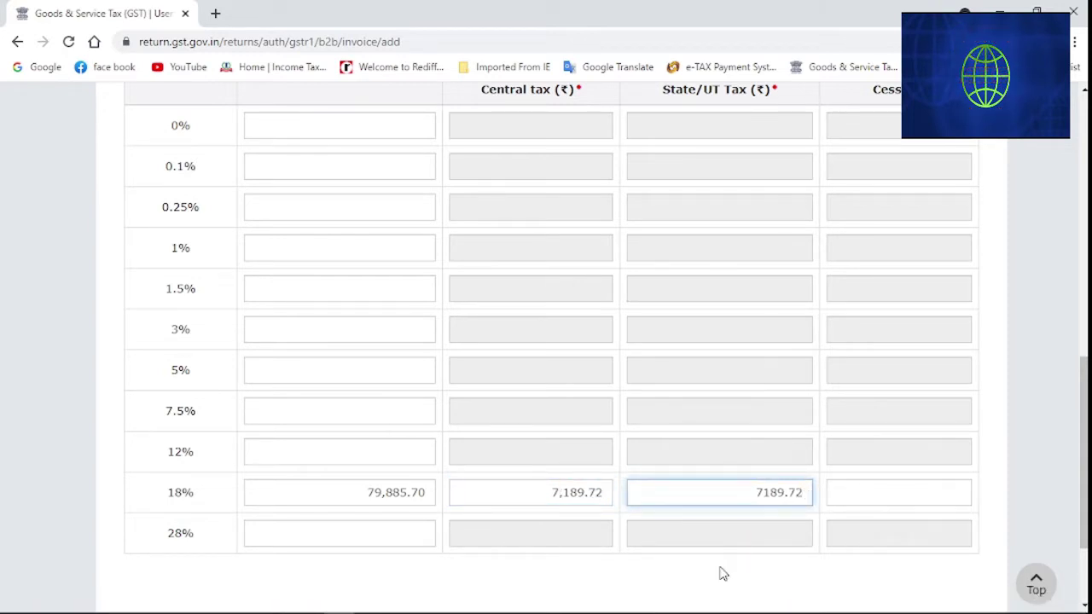
{"action": "left_click", "coordinate": [656, 589]}
{"action": "scroll", "coordinate": [660, 577], "scroll_direction": "down", "scroll_amount": 2}
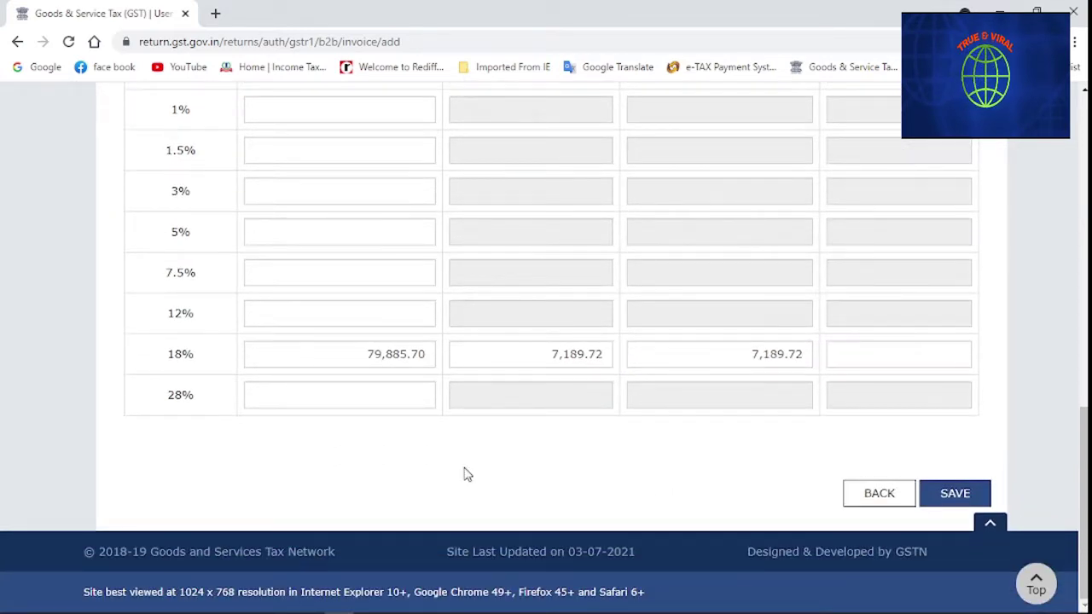
Save invoice 814 so it appears beside invoice 813 in the processed list
{"action": "left_click", "coordinate": [955, 493]}
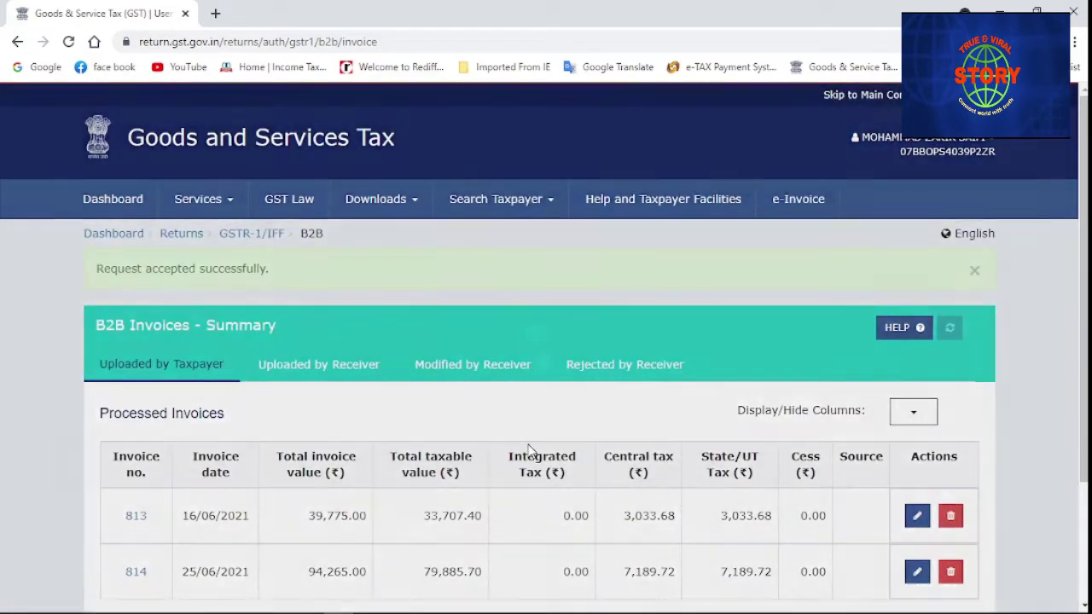
{"action": "scroll", "coordinate": [526, 450], "scroll_direction": "down", "scroll_amount": 2}
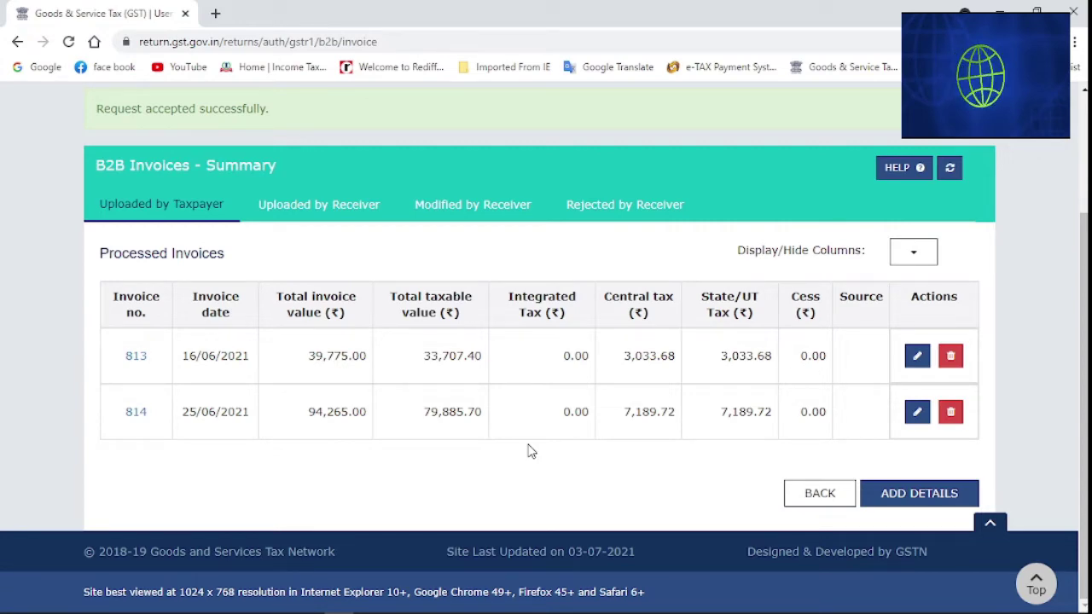
Add a new invoice no. 815 dated 28/06/2021 with total value 78,873.00
{"action": "left_click", "coordinate": [913, 493]}
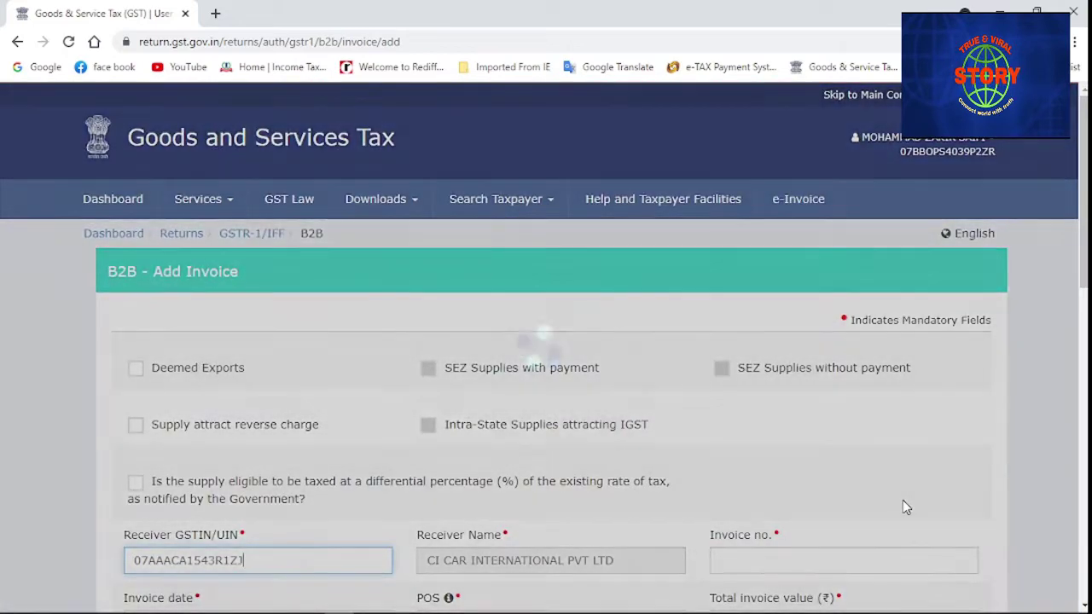
{"action": "scroll", "coordinate": [452, 439], "scroll_direction": "down", "scroll_amount": 2}
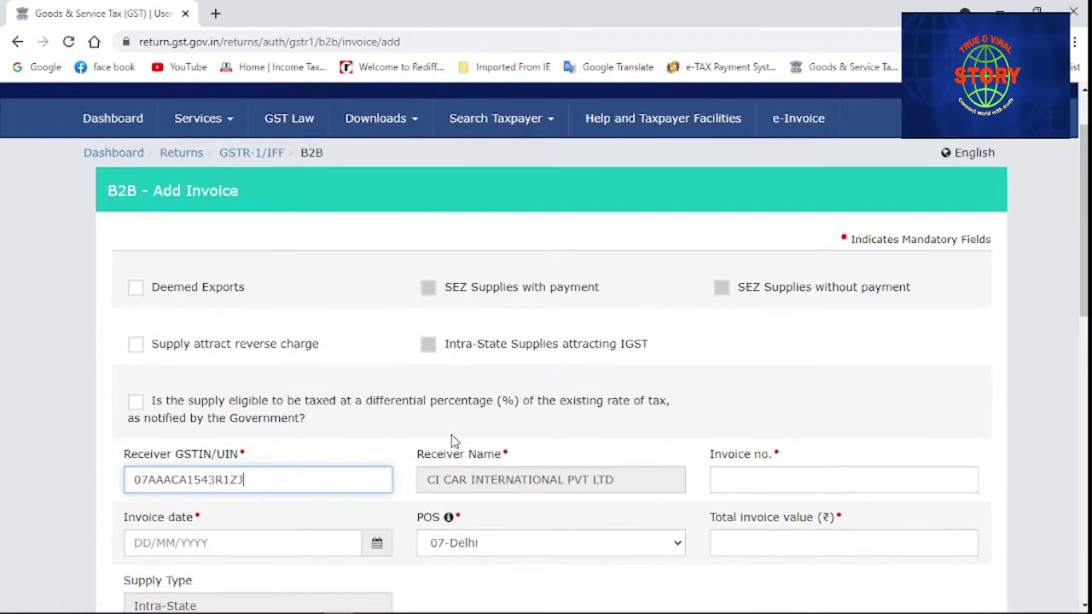
{"action": "left_click", "coordinate": [725, 403]}
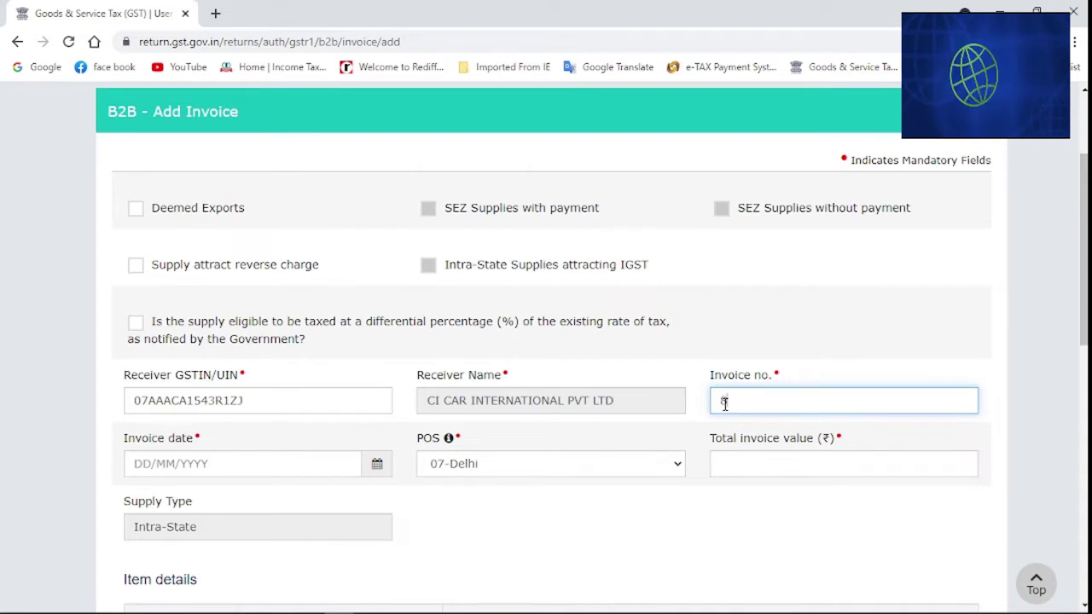
{"action": "type", "text": "815"}
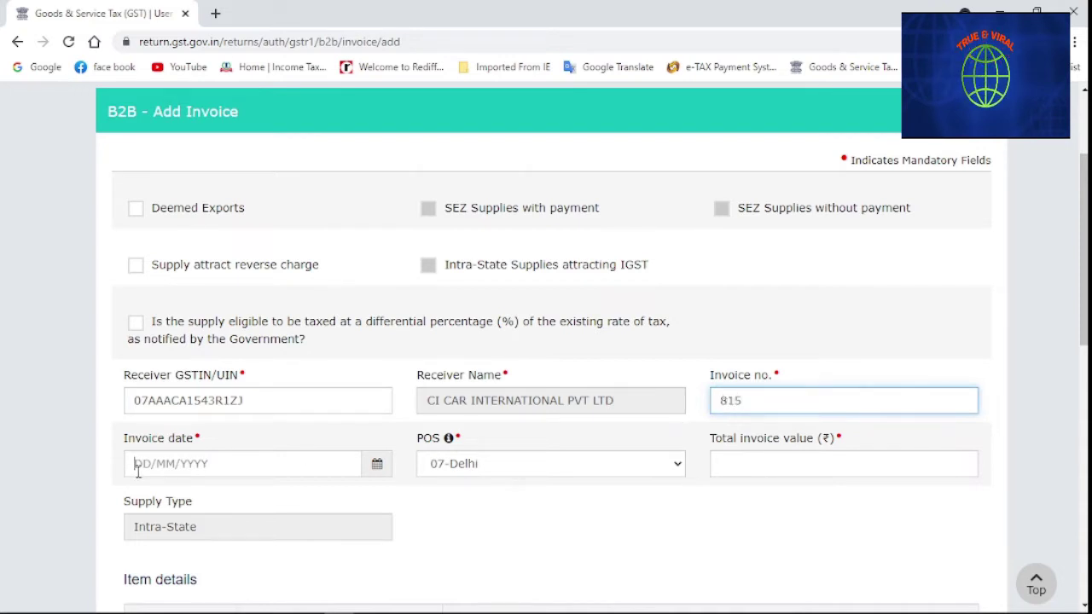
{"action": "left_click", "coordinate": [137, 469]}
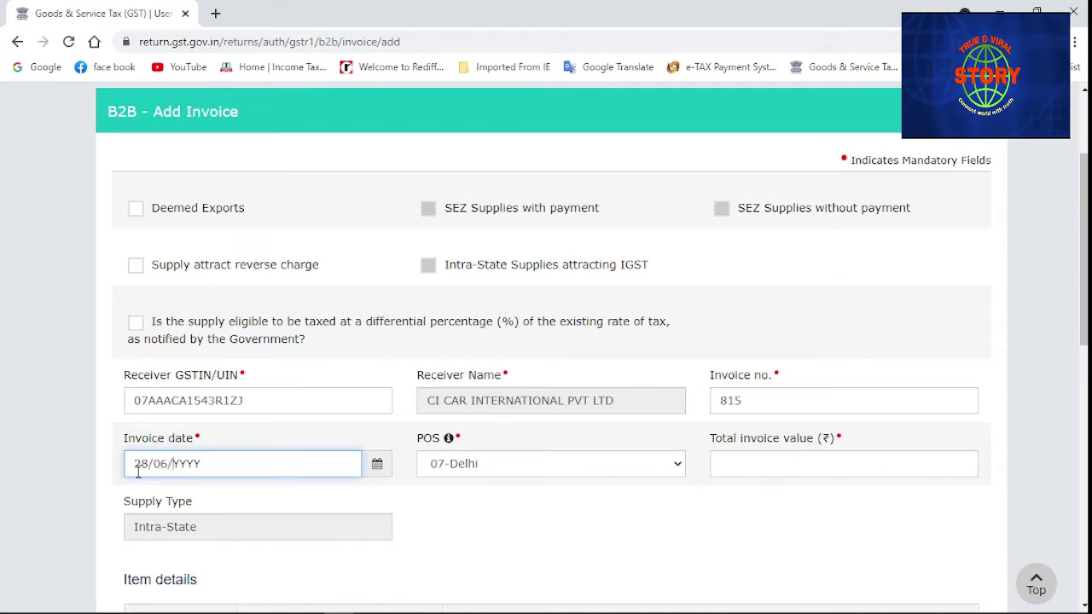
{"action": "type", "text": "28/06/2021"}
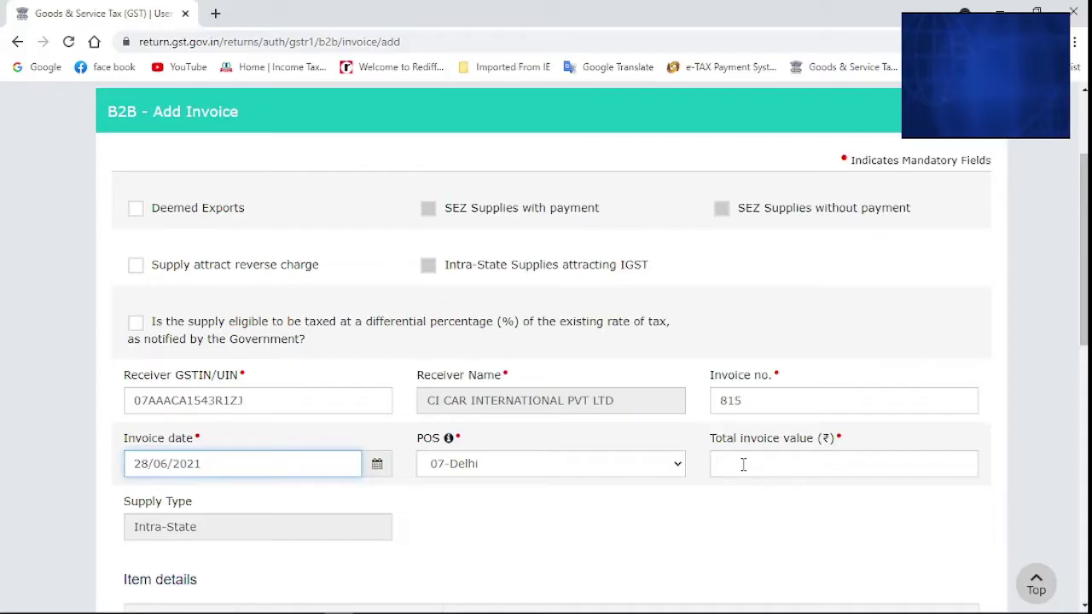
{"action": "left_click", "coordinate": [743, 464]}
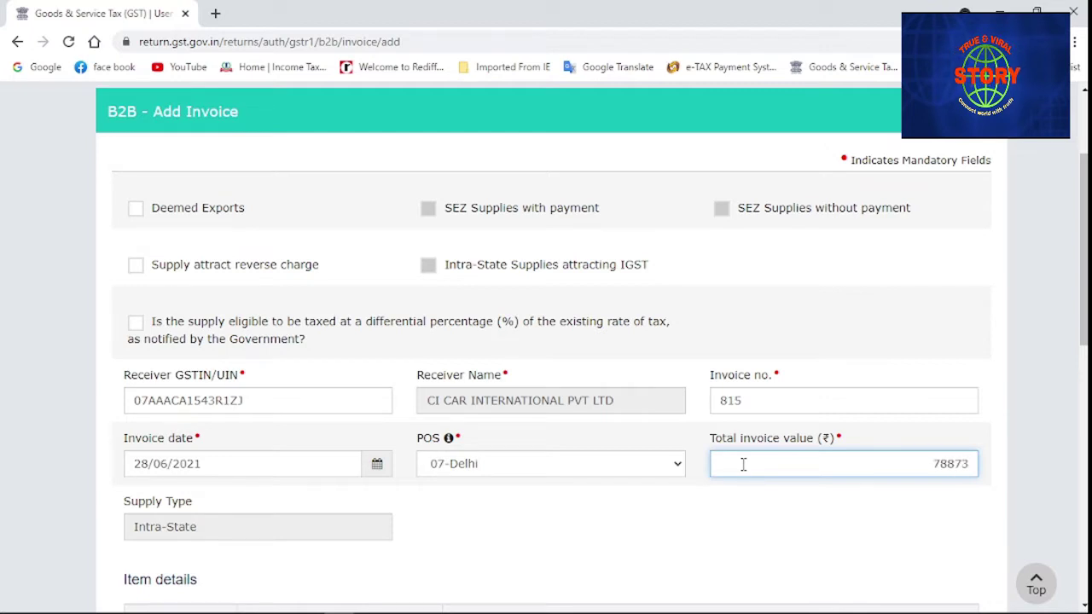
{"action": "left_click", "coordinate": [625, 515]}
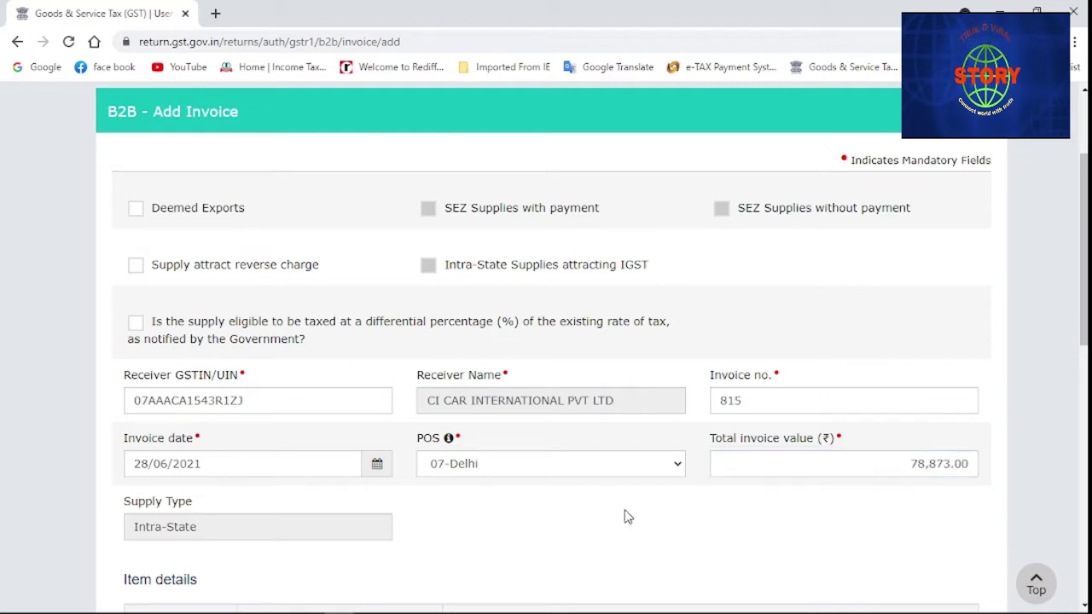
Enter 66,841.60 as the 18% taxable value of invoice 815
{"action": "scroll", "coordinate": [599, 482], "scroll_direction": "down", "scroll_amount": 2}
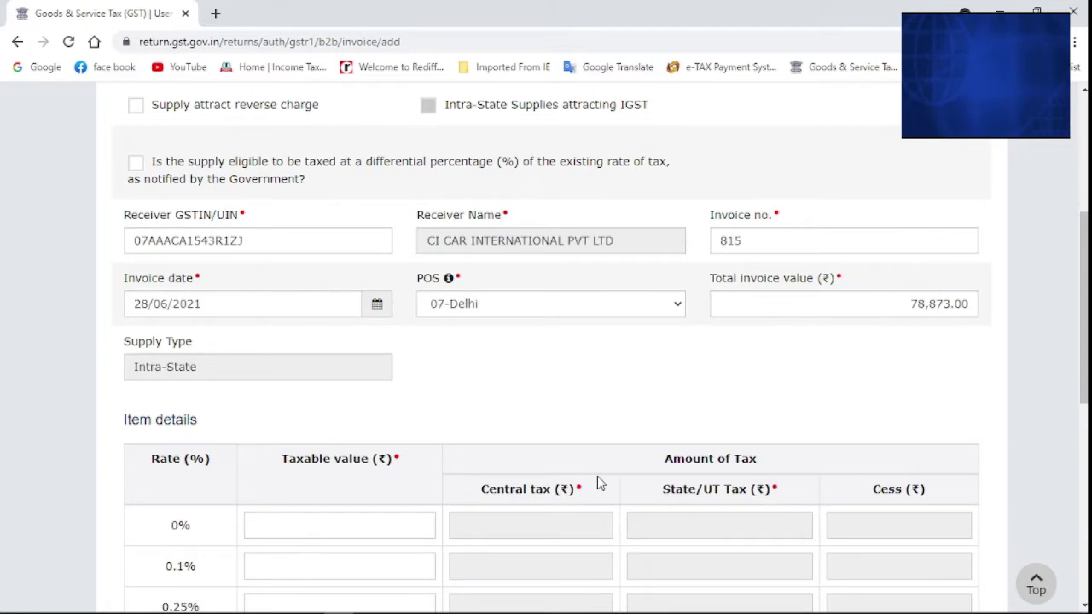
{"action": "scroll", "coordinate": [599, 482], "scroll_direction": "down", "scroll_amount": 4}
{"action": "scroll", "coordinate": [596, 476], "scroll_direction": "down", "scroll_amount": 1}
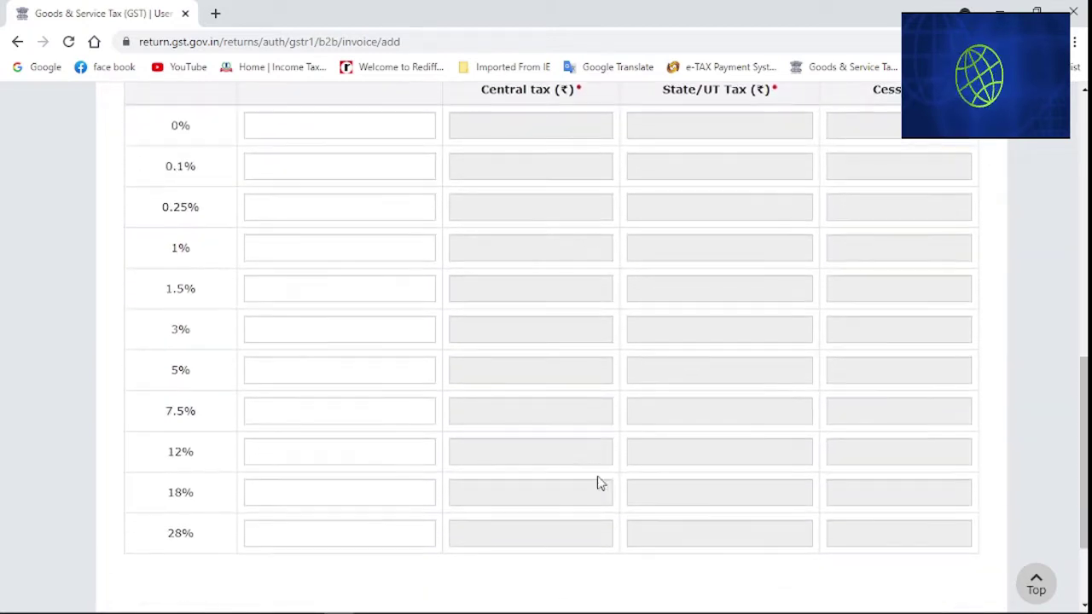
{"action": "left_click", "coordinate": [342, 496]}
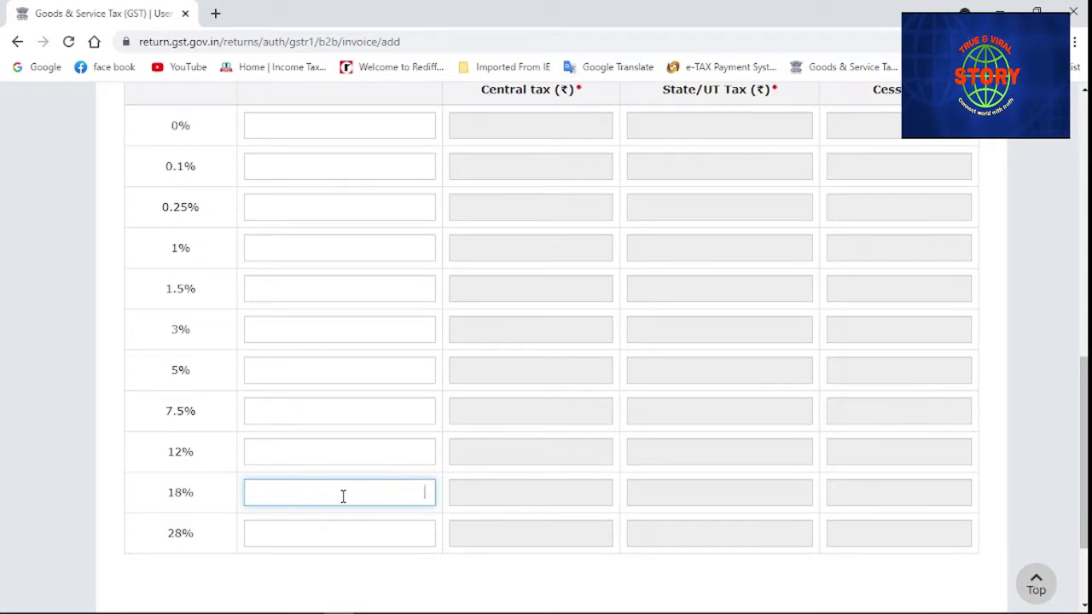
{"action": "type", "text": "66"}
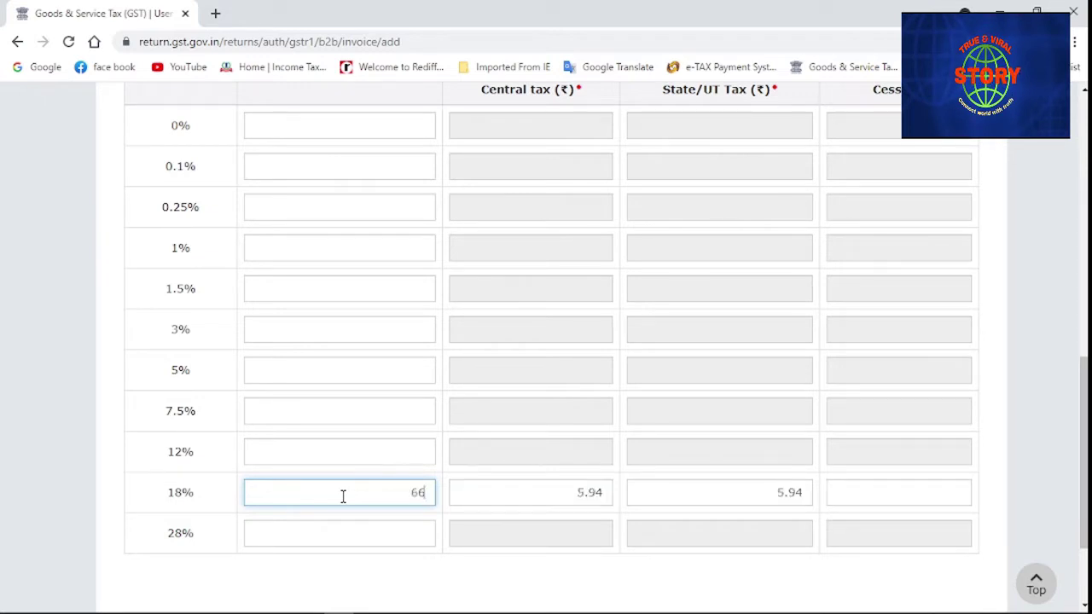
{"action": "type", "text": "841"}
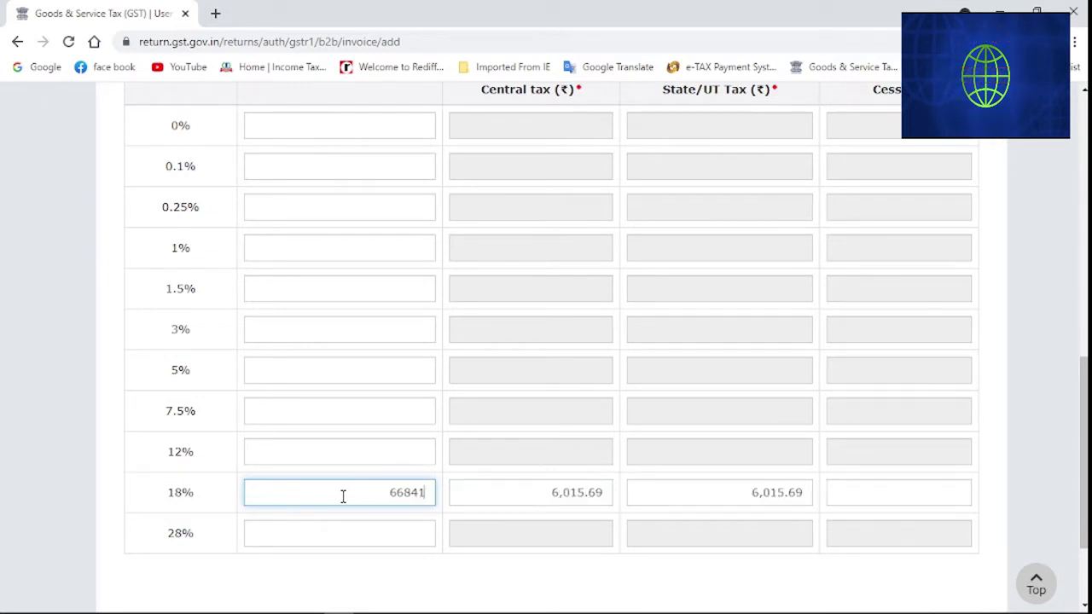
{"action": "type", "text": ".6"}
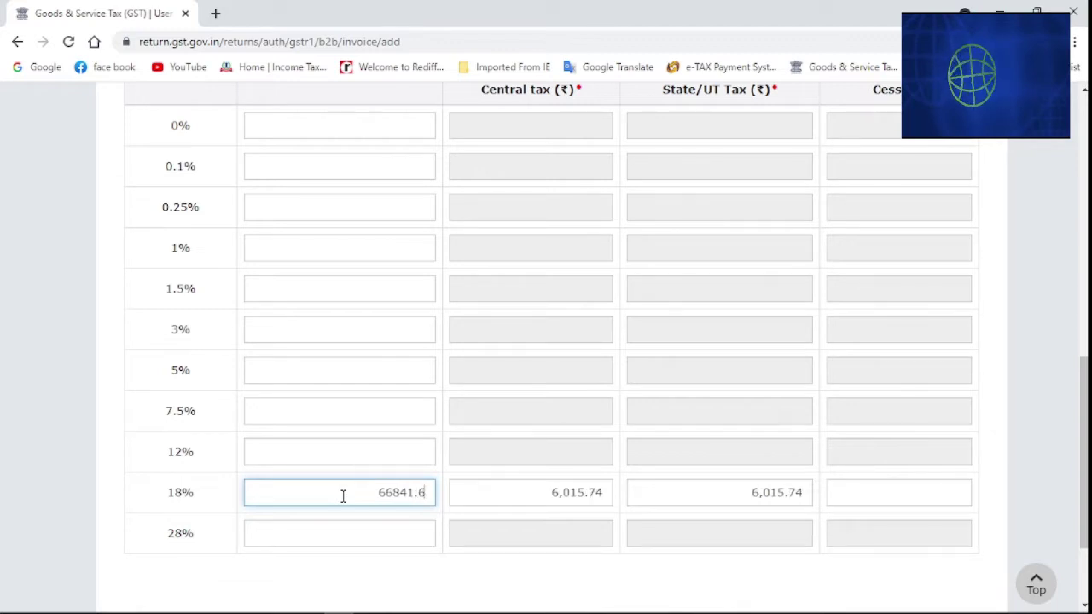
{"action": "left_click", "coordinate": [594, 560]}
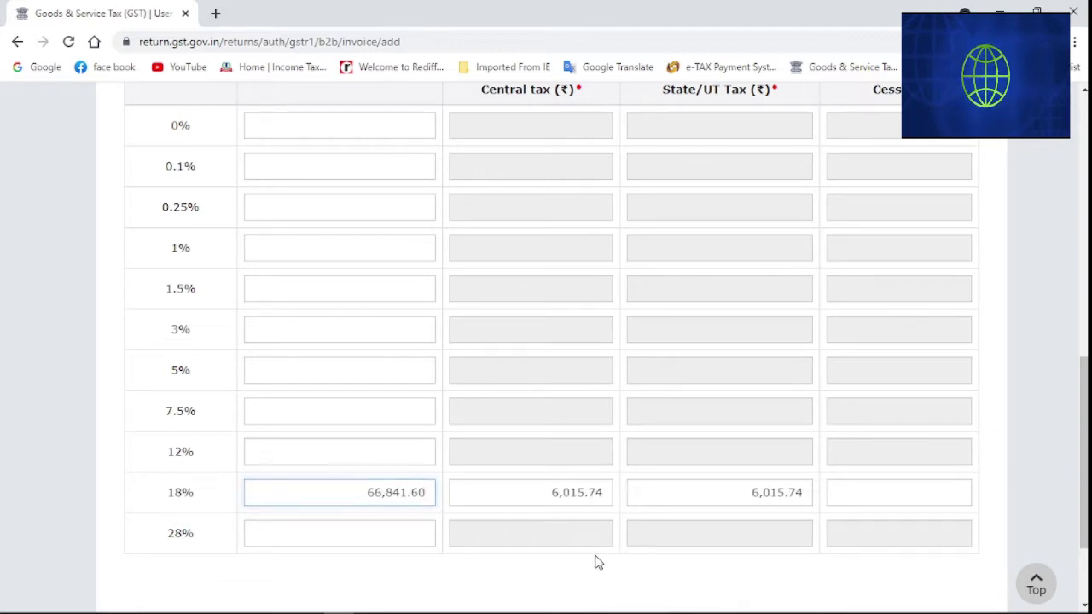
Correct central and state tax to 6,015.75 each and save invoice 815
{"action": "left_click", "coordinate": [606, 493]}
{"action": "key", "text": "BackSpace"}
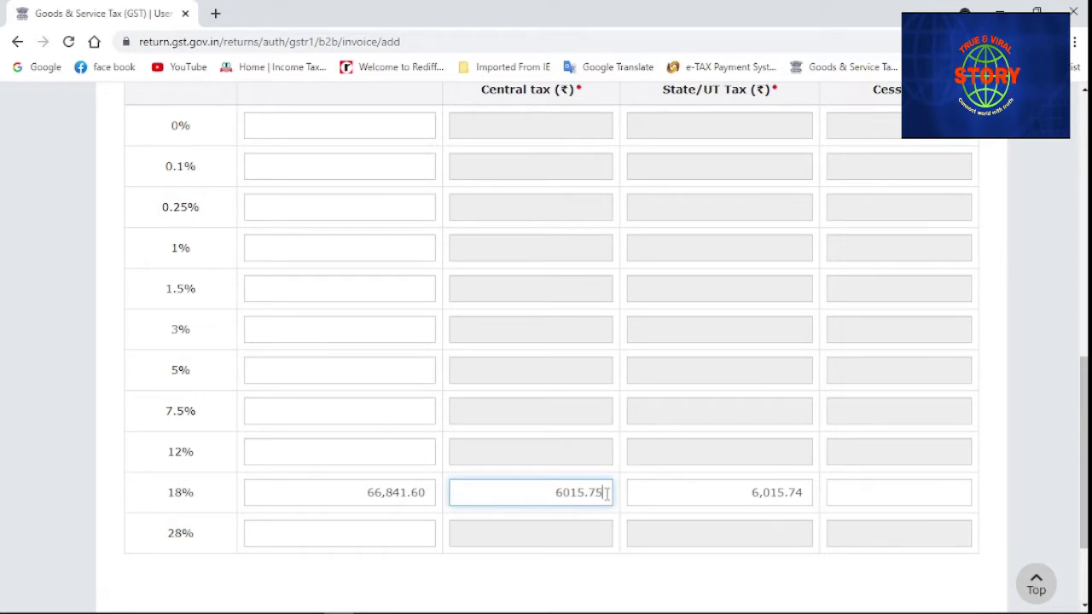
{"action": "type", "text": "5"}
{"action": "left_click", "coordinate": [798, 495]}
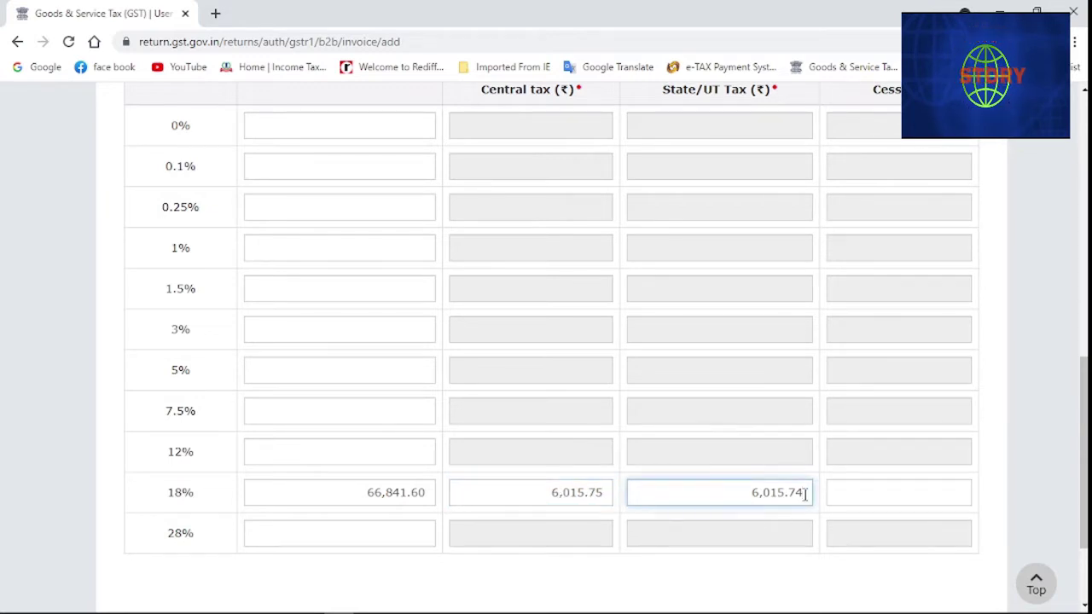
{"action": "key", "text": "BackSpace"}
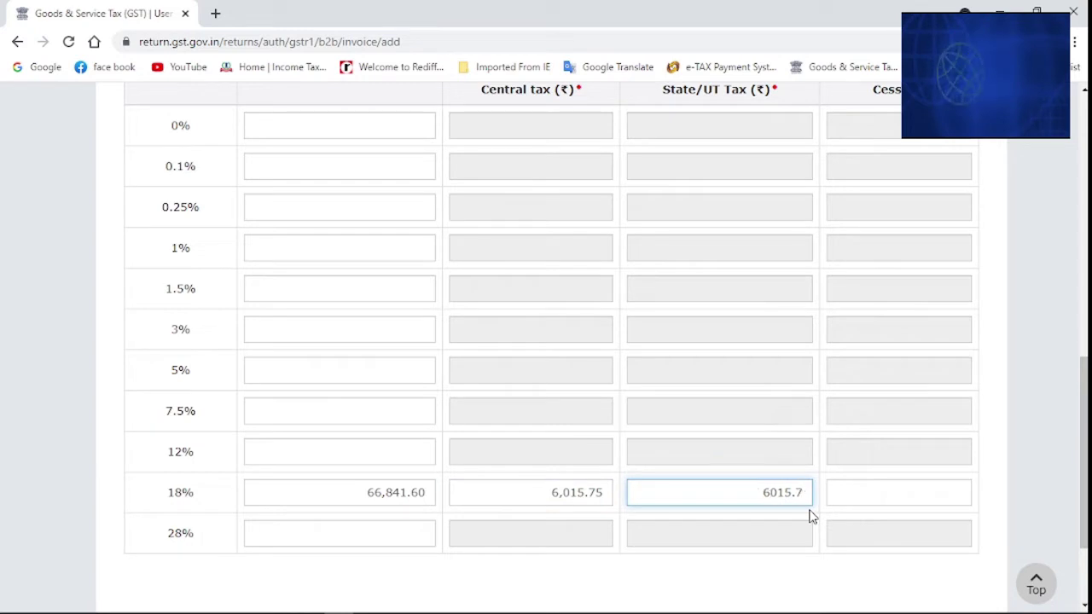
{"action": "type", "text": "5"}
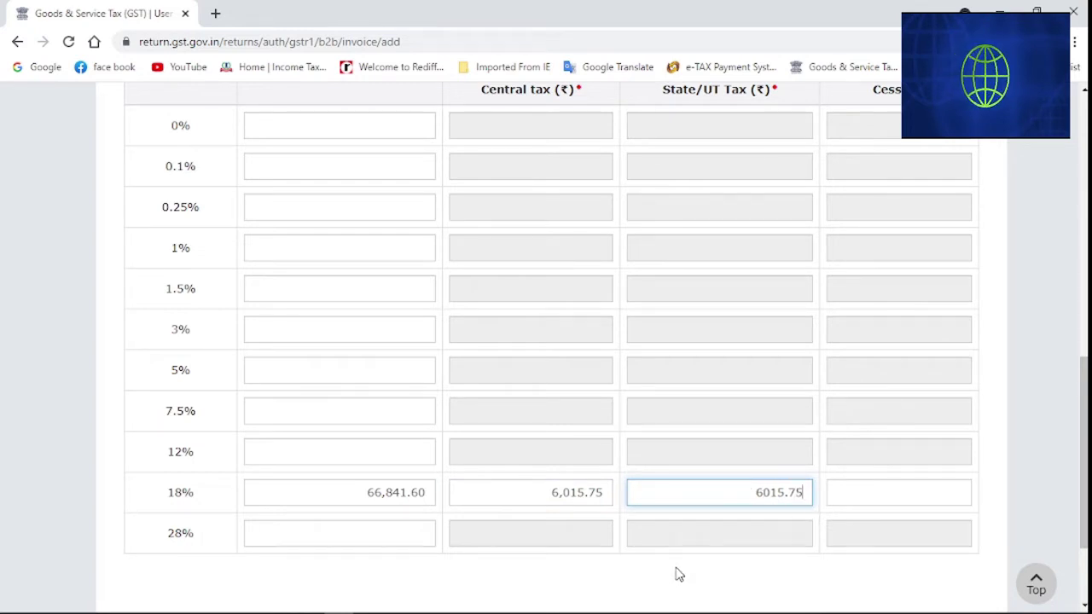
{"action": "left_click", "coordinate": [668, 577]}
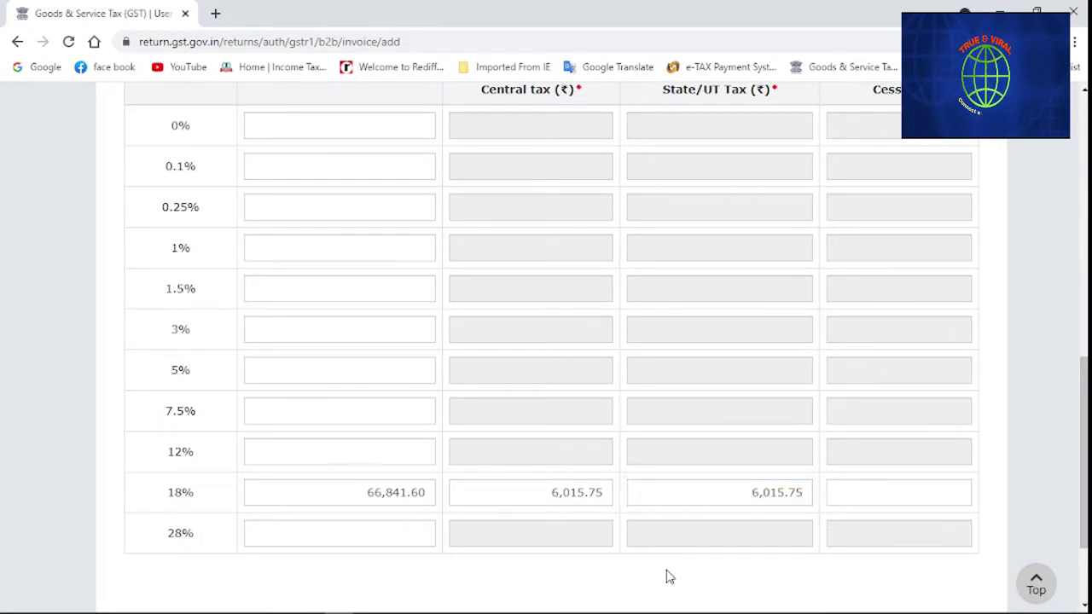
{"action": "scroll", "coordinate": [668, 576], "scroll_direction": "down", "scroll_amount": 3}
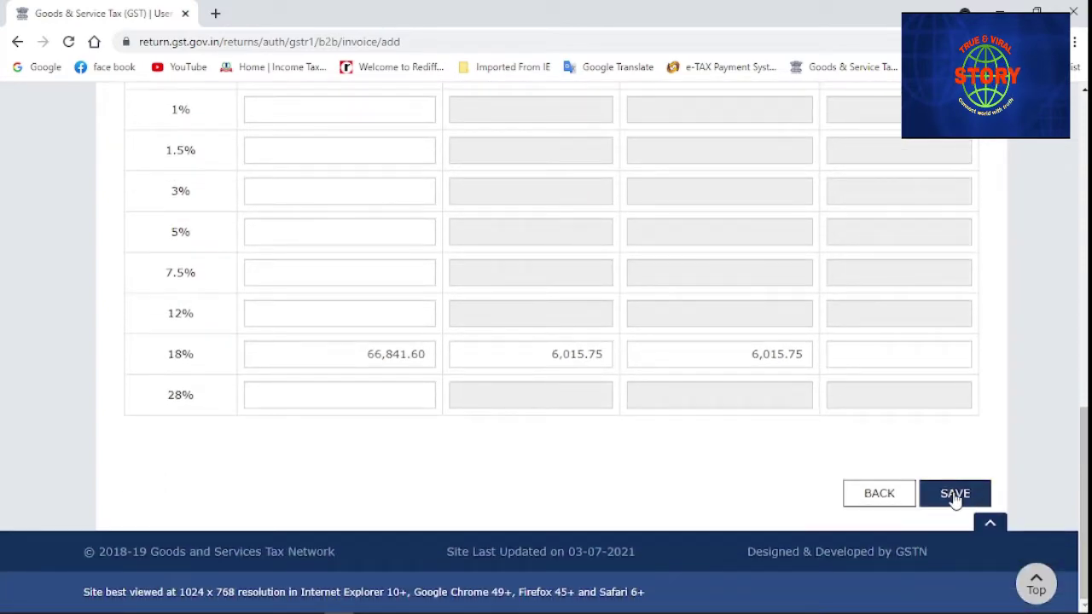
{"action": "left_click", "coordinate": [954, 495]}
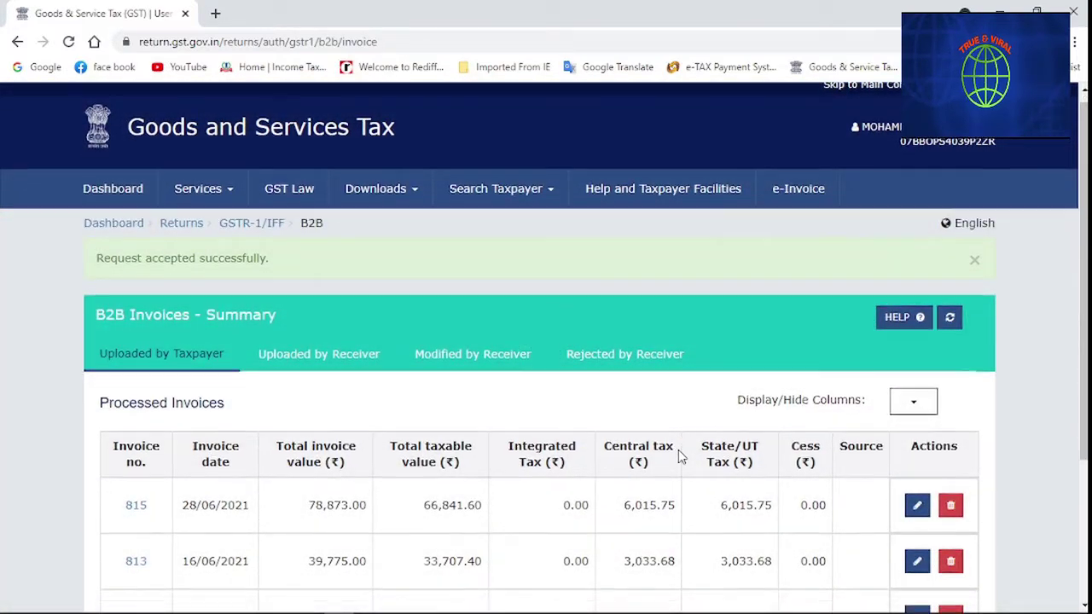
{"action": "scroll", "coordinate": [679, 456], "scroll_direction": "down", "scroll_amount": 3}
Start another B2B invoice with the receiver's GSTIN and invoice number 816
{"action": "left_click", "coordinate": [895, 500]}
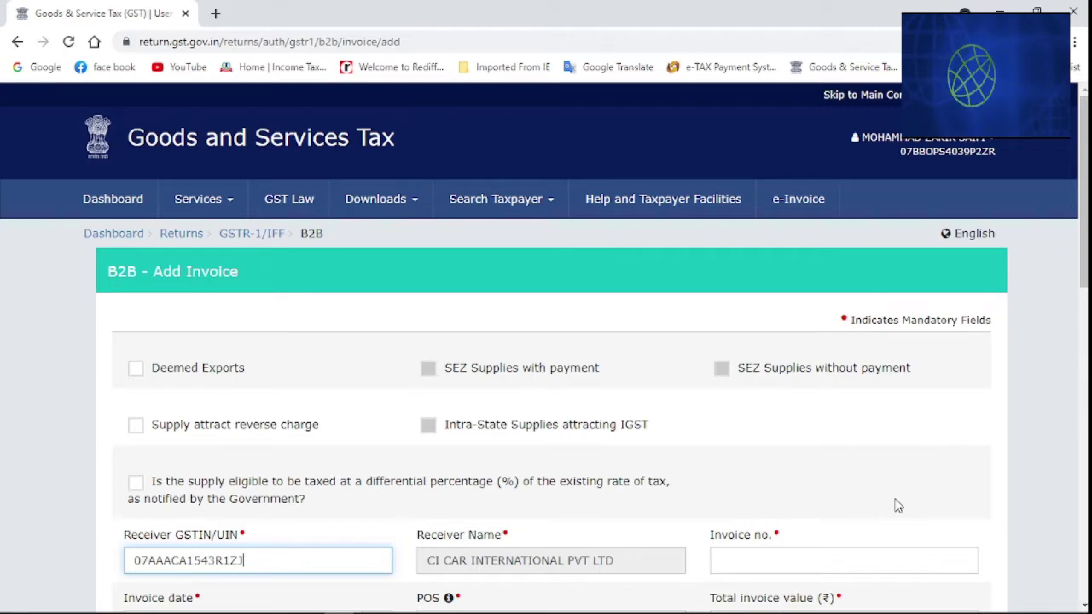
{"action": "scroll", "coordinate": [898, 505], "scroll_direction": "down", "scroll_amount": 1}
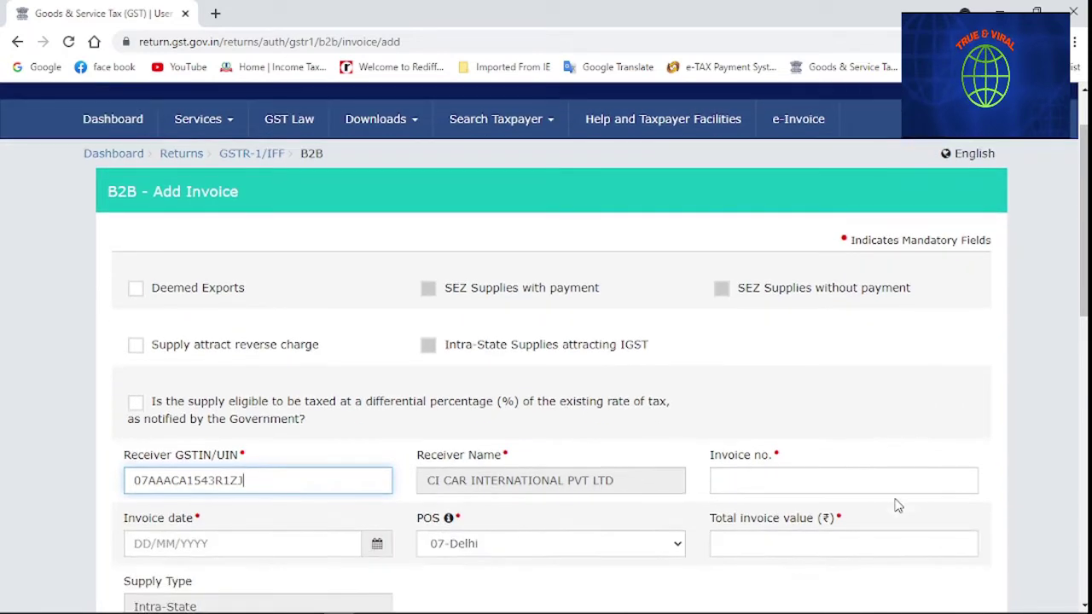
{"action": "left_click", "coordinate": [728, 485]}
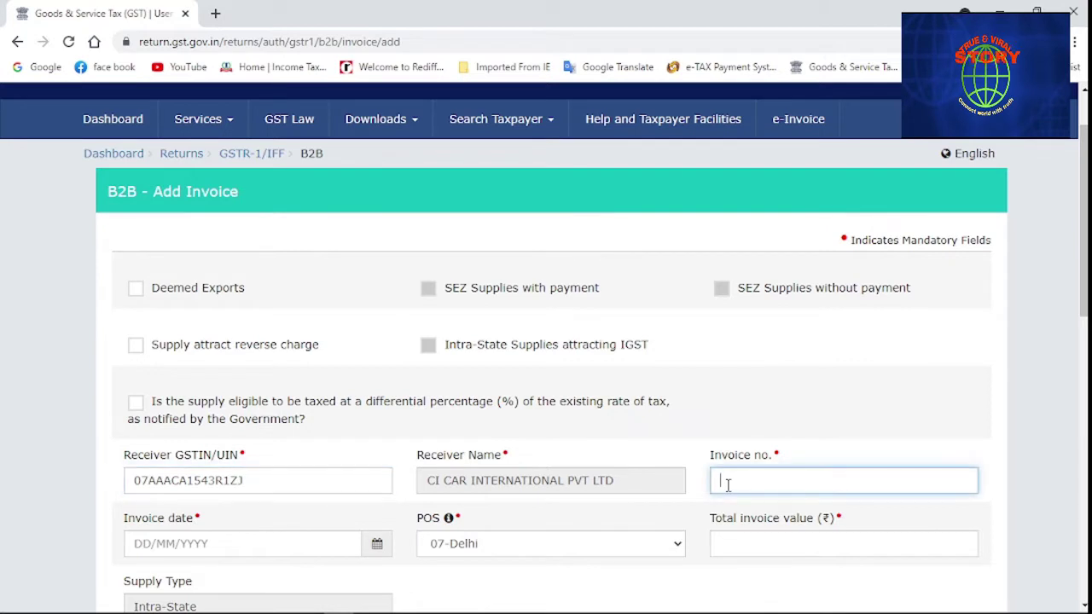
{"action": "scroll", "coordinate": [728, 484], "scroll_direction": "down", "scroll_amount": 1}
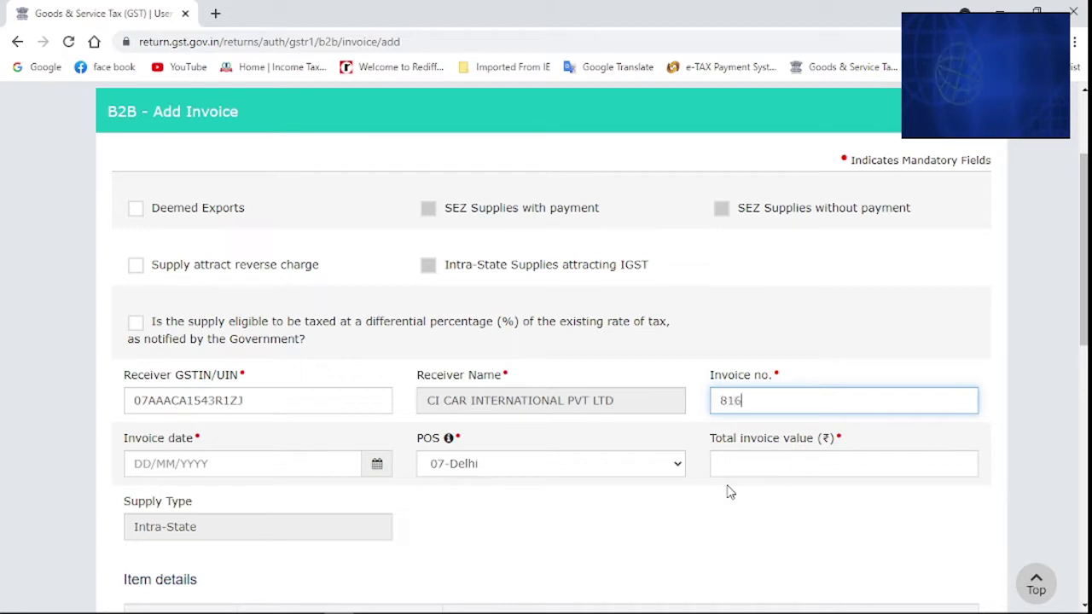
Enter invoice date 30/06/2021 and a total invoice value of 38,916.00
{"action": "left_click", "coordinate": [150, 465]}
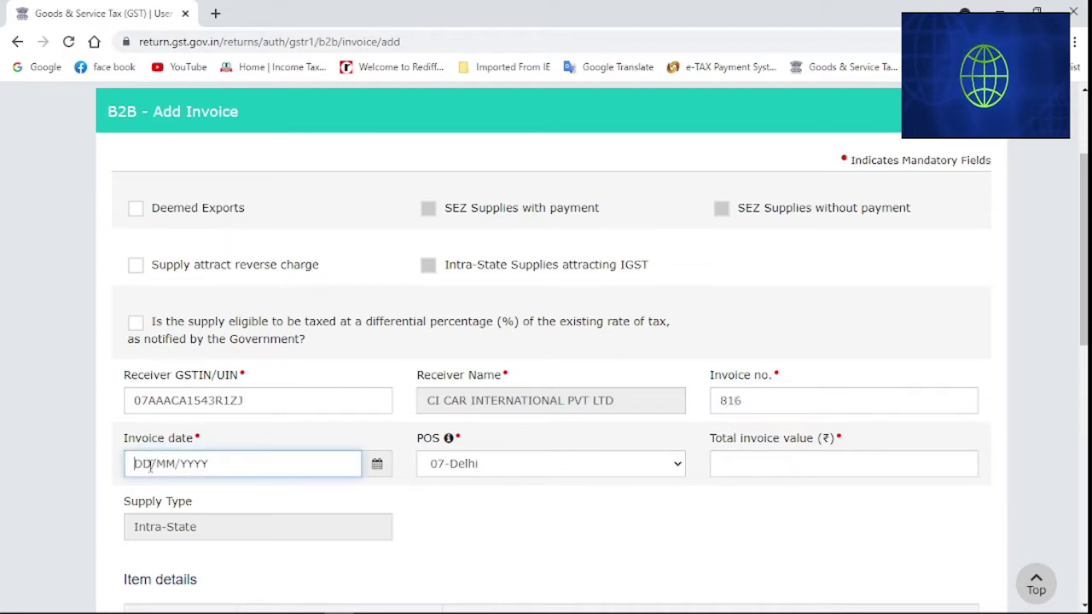
{"action": "type", "text": "300"}
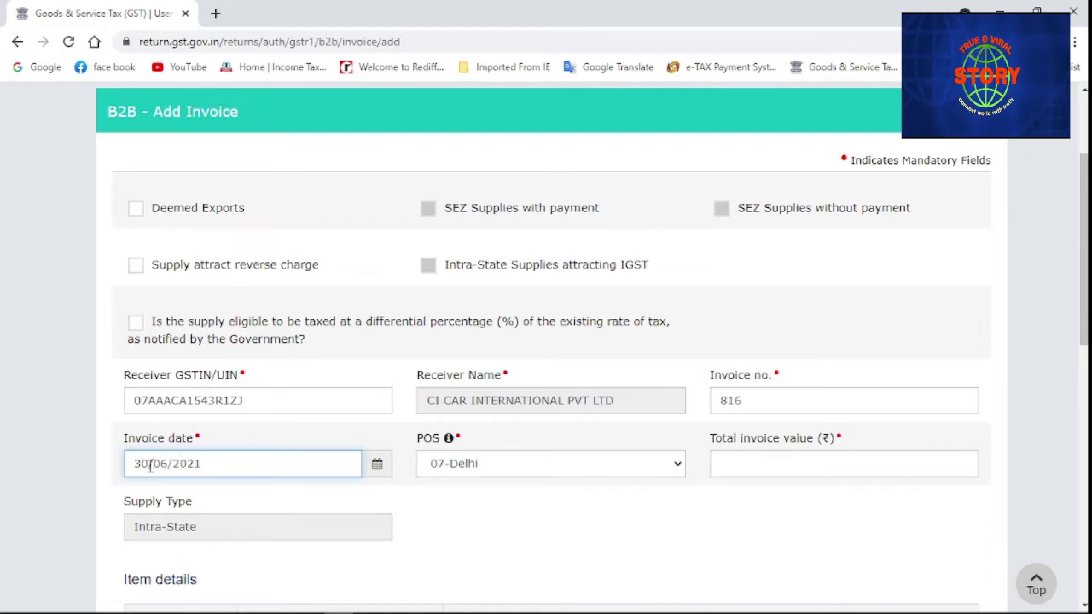
{"action": "left_click", "coordinate": [761, 464]}
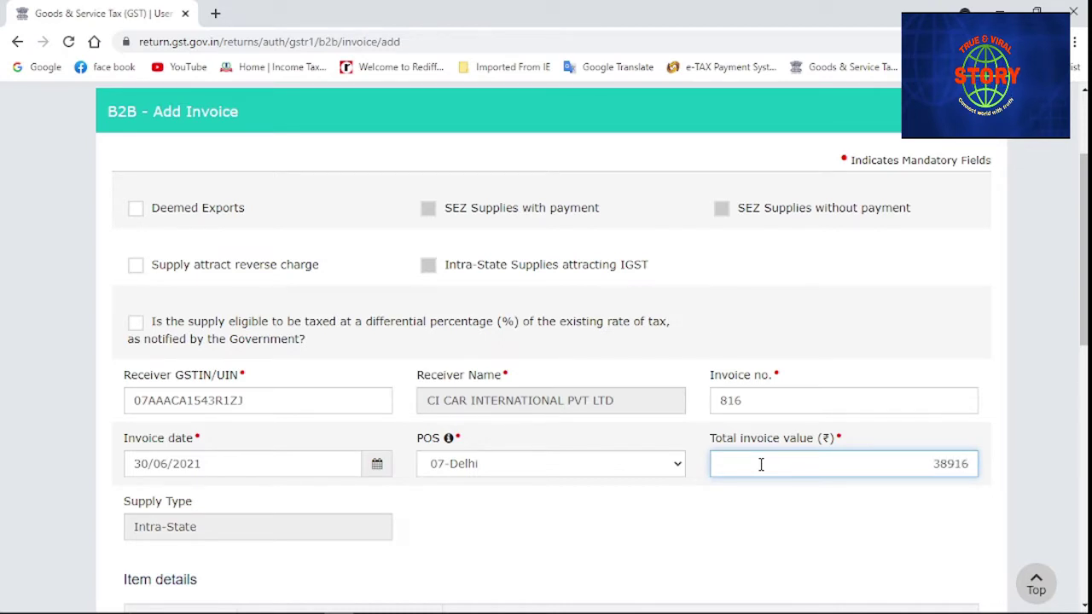
{"action": "left_click", "coordinate": [656, 524]}
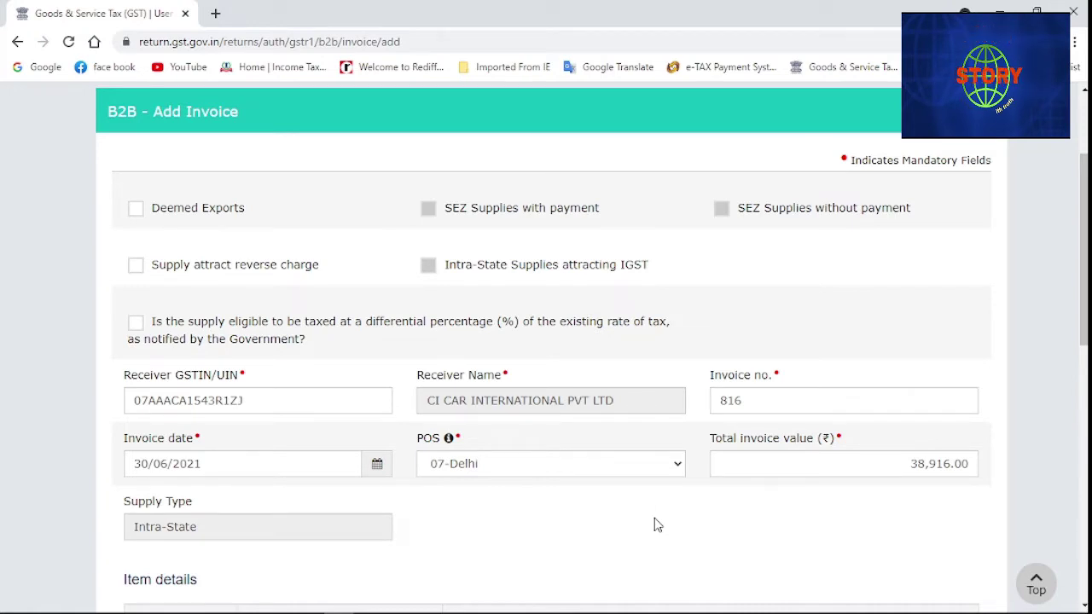
Enter 32,979.80 as the taxable value in the 18% rate row
{"action": "scroll", "coordinate": [653, 516], "scroll_direction": "down", "scroll_amount": 1}
{"action": "scroll", "coordinate": [632, 475], "scroll_direction": "down", "scroll_amount": 3}
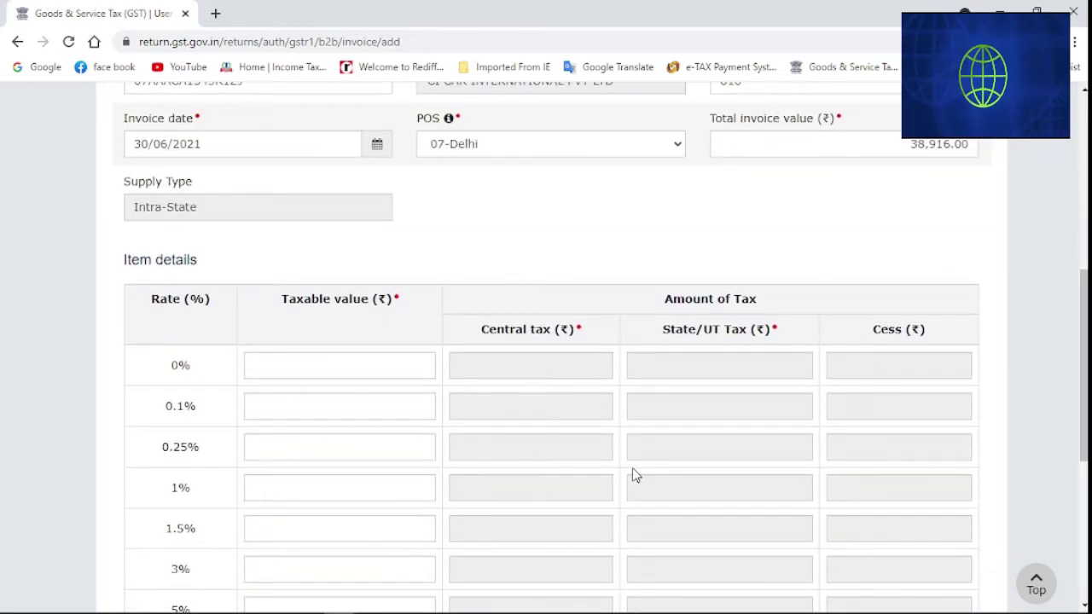
{"action": "scroll", "coordinate": [635, 470], "scroll_direction": "up", "scroll_amount": 1}
{"action": "scroll", "coordinate": [635, 471], "scroll_direction": "up", "scroll_amount": 2}
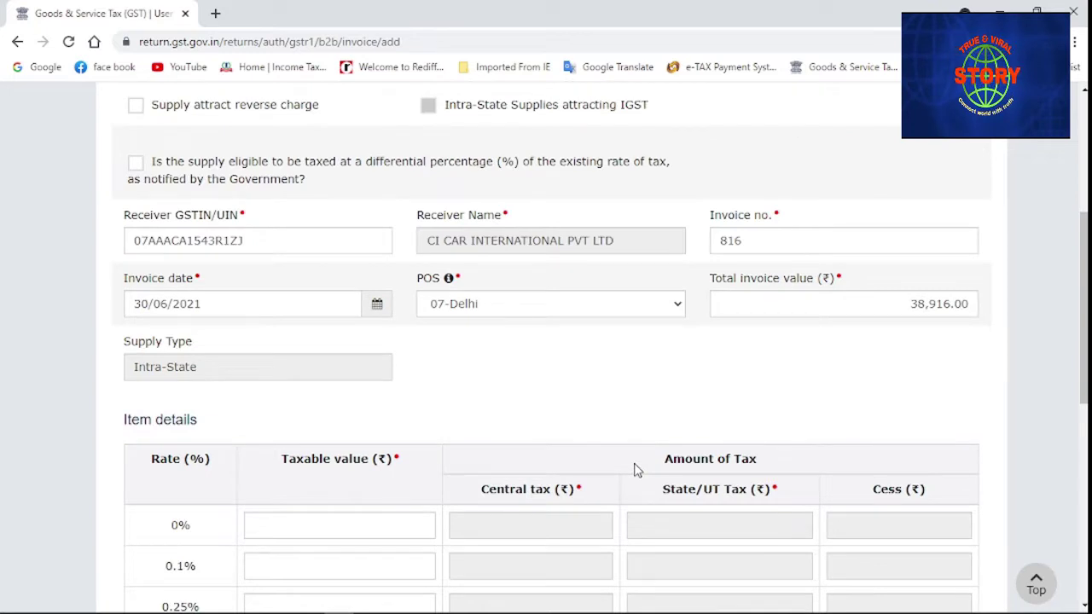
{"action": "scroll", "coordinate": [636, 470], "scroll_direction": "down", "scroll_amount": 4}
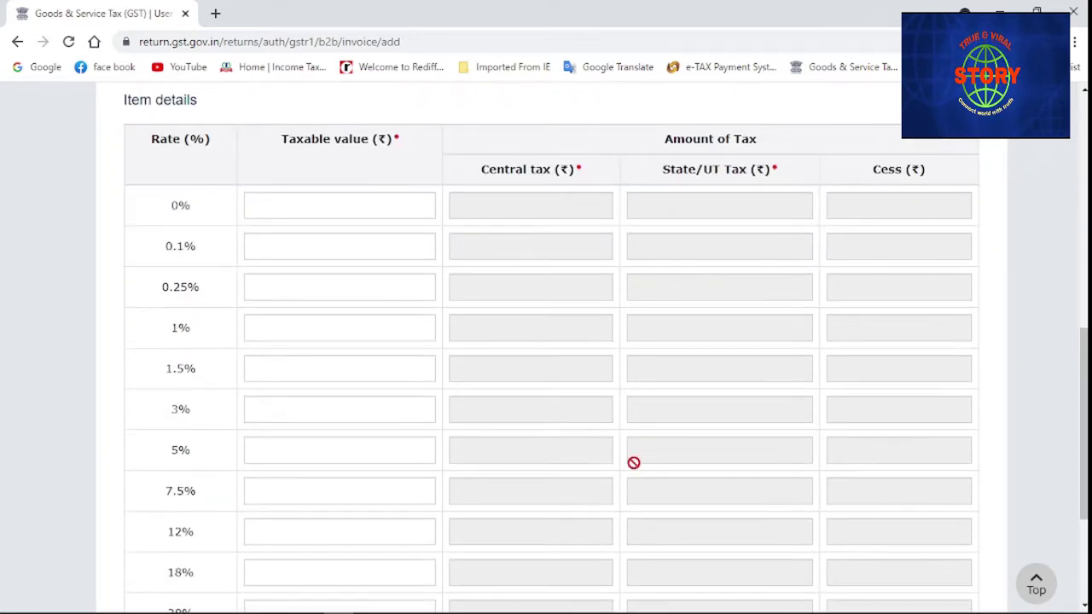
{"action": "scroll", "coordinate": [634, 462], "scroll_direction": "down", "scroll_amount": 1}
{"action": "left_click", "coordinate": [321, 498]}
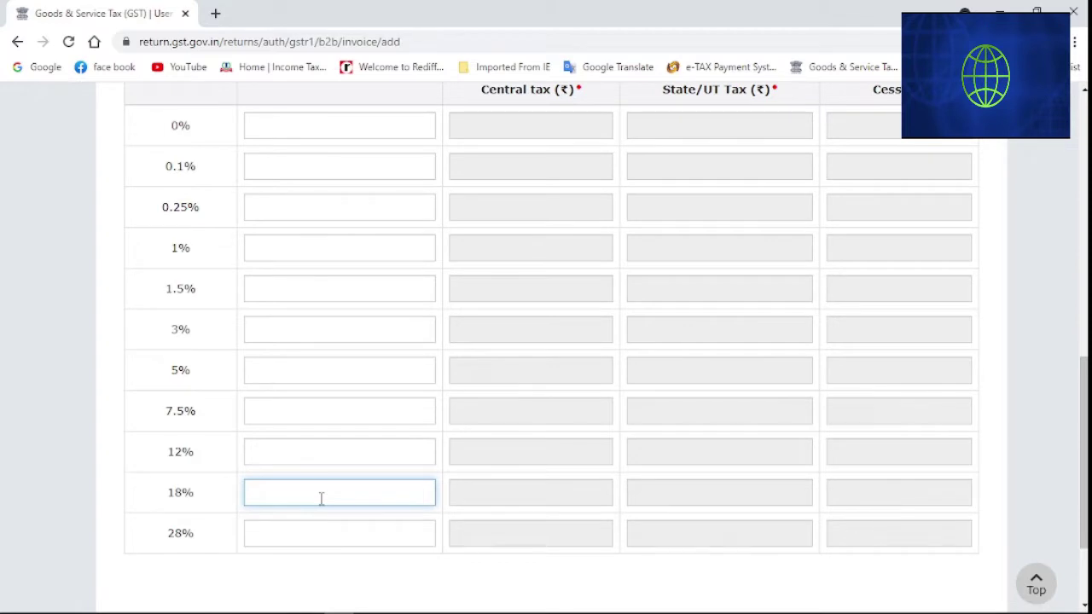
{"action": "type", "text": "32"}
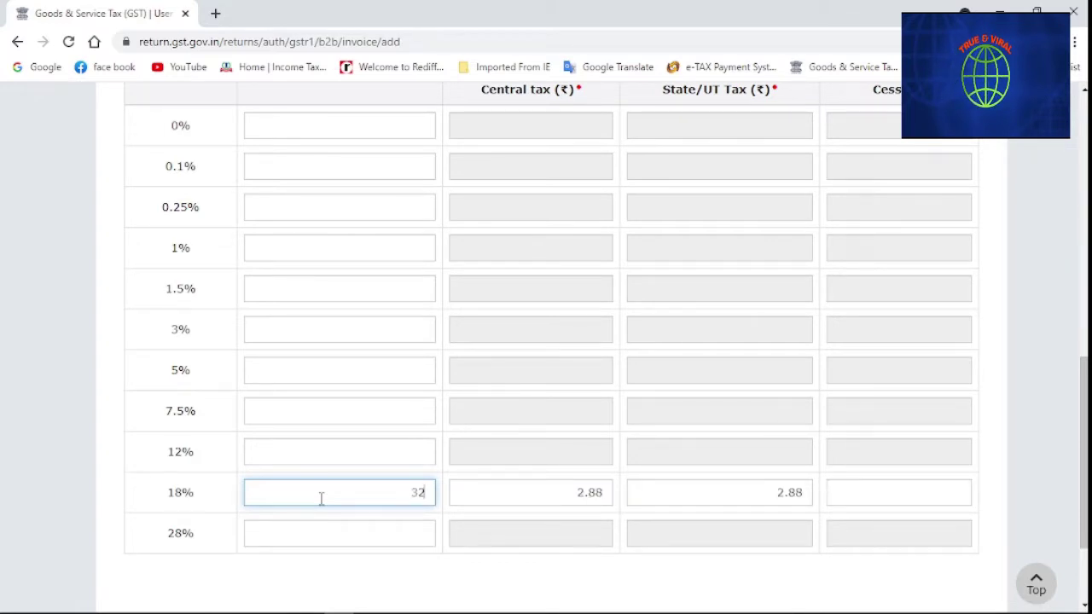
{"action": "type", "text": ",979"}
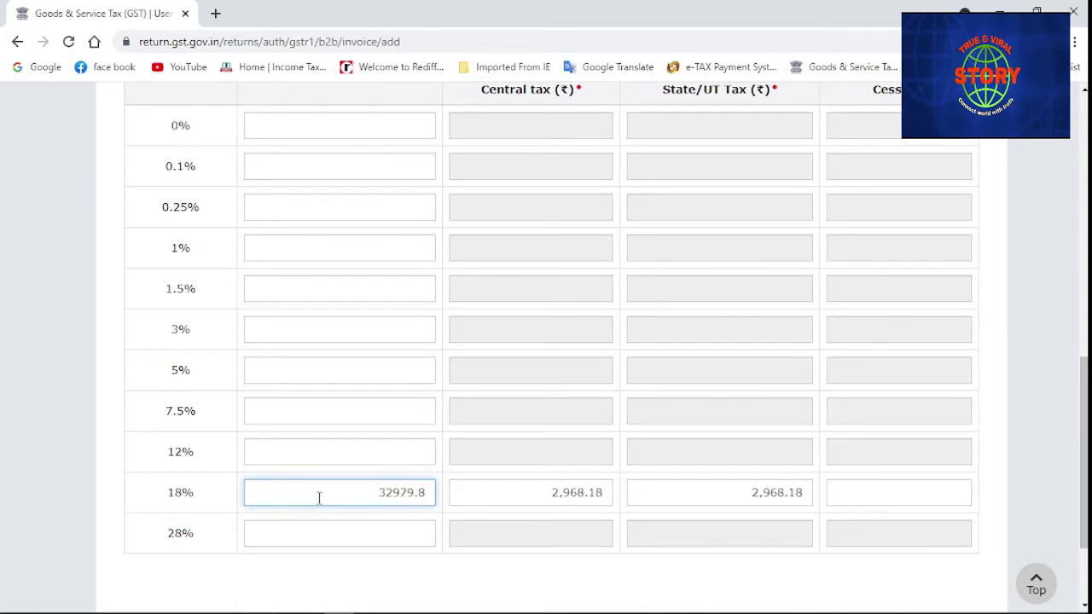
{"action": "type", "text": ".8"}
{"action": "left_click", "coordinate": [539, 534]}
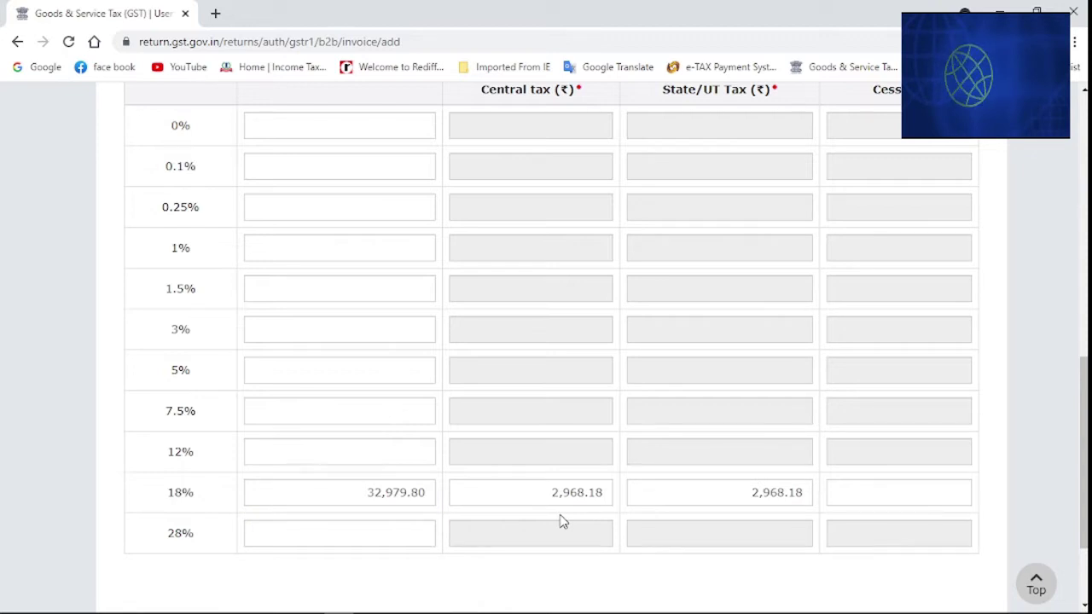
Correct the 18% central and State/UT tax amounts to 2,968.19 each
{"action": "left_click", "coordinate": [610, 489]}
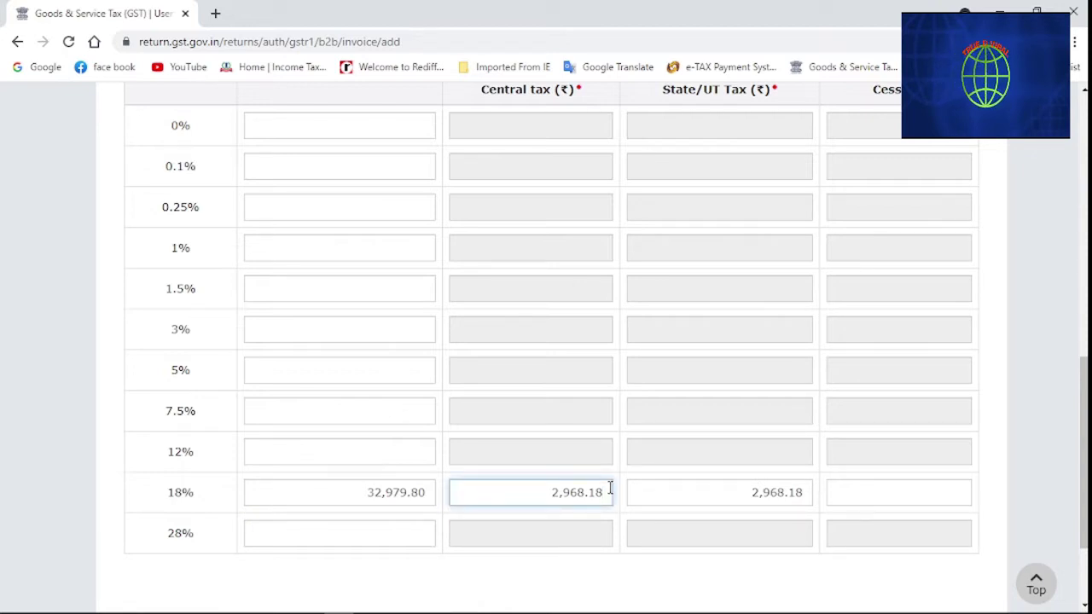
{"action": "key", "text": "BackSpace"}
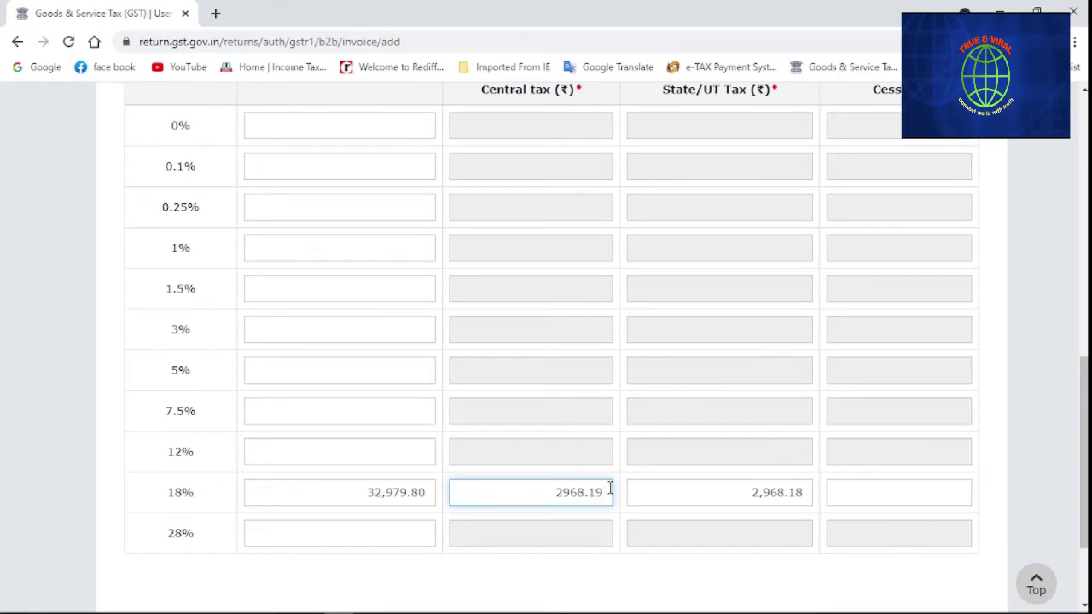
{"action": "left_click", "coordinate": [696, 579]}
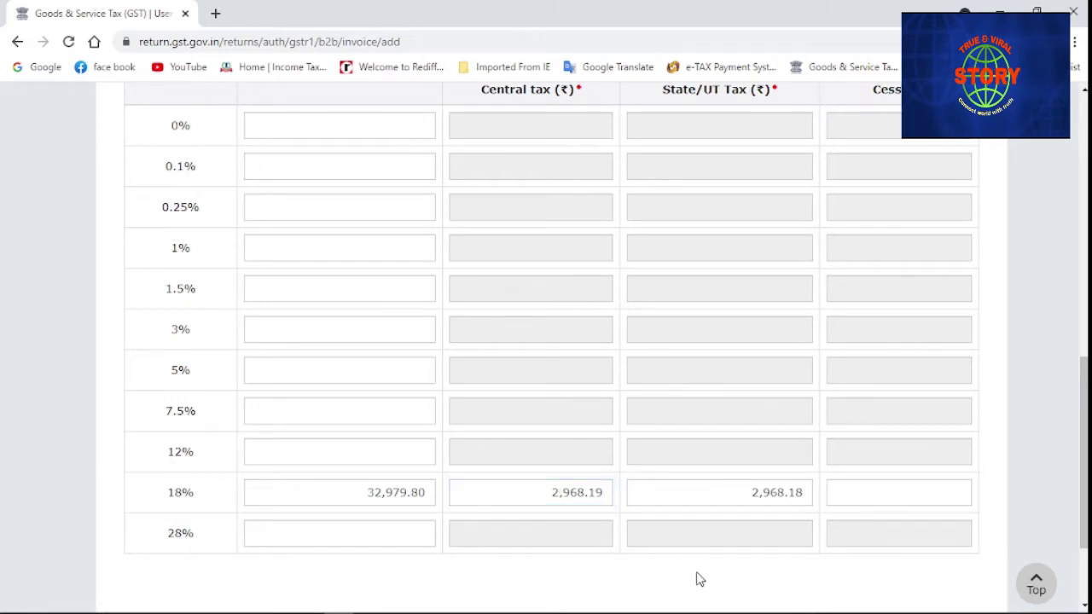
{"action": "left_click", "coordinate": [803, 498]}
{"action": "key", "text": "BackSpace"}
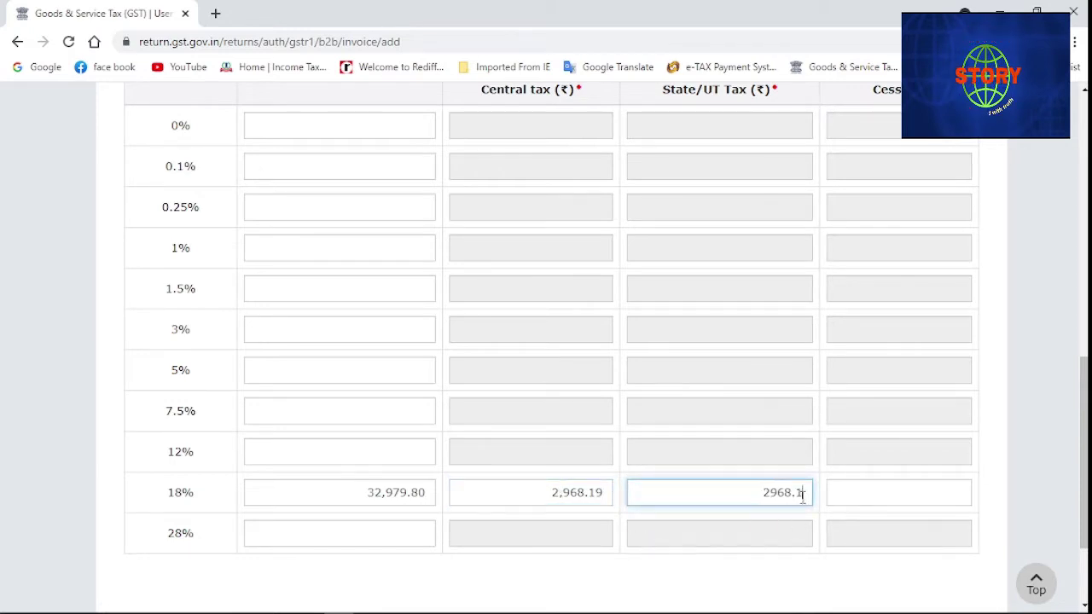
{"action": "type", "text": "9"}
{"action": "left_click", "coordinate": [704, 595]}
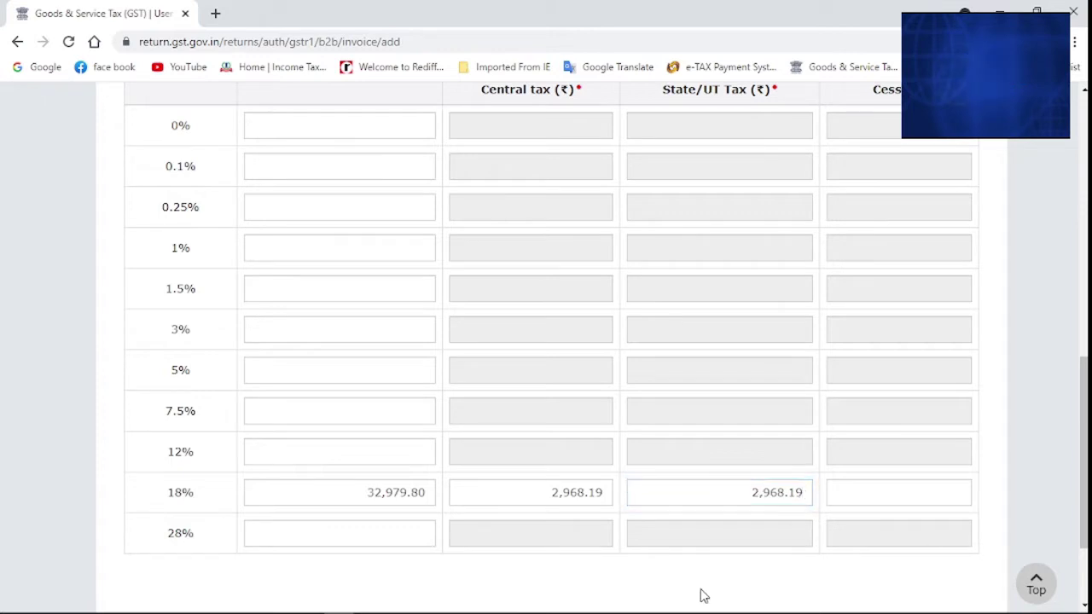
{"action": "scroll", "coordinate": [704, 595], "scroll_direction": "down", "scroll_amount": 2}
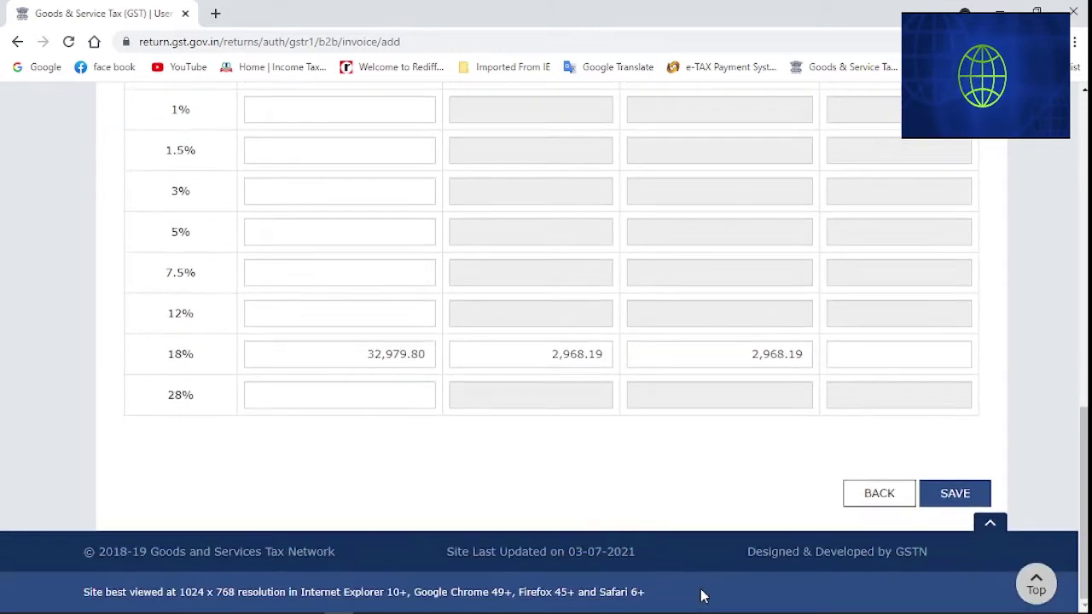
Save invoice 816 and review the B2B Invoices Summary table
{"action": "left_click", "coordinate": [956, 494]}
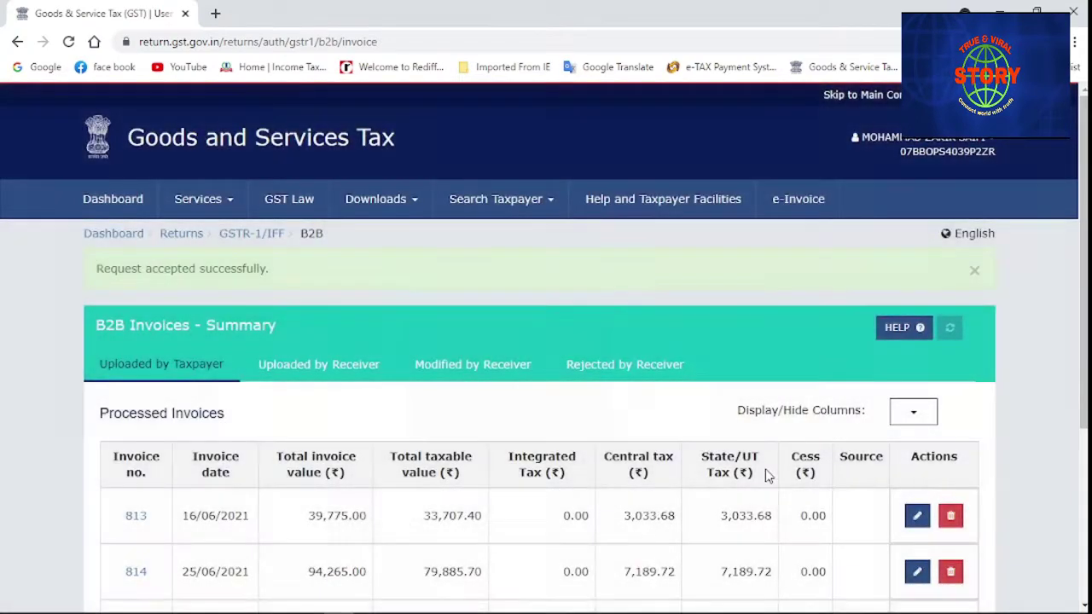
{"action": "scroll", "coordinate": [447, 476], "scroll_direction": "down", "scroll_amount": 3}
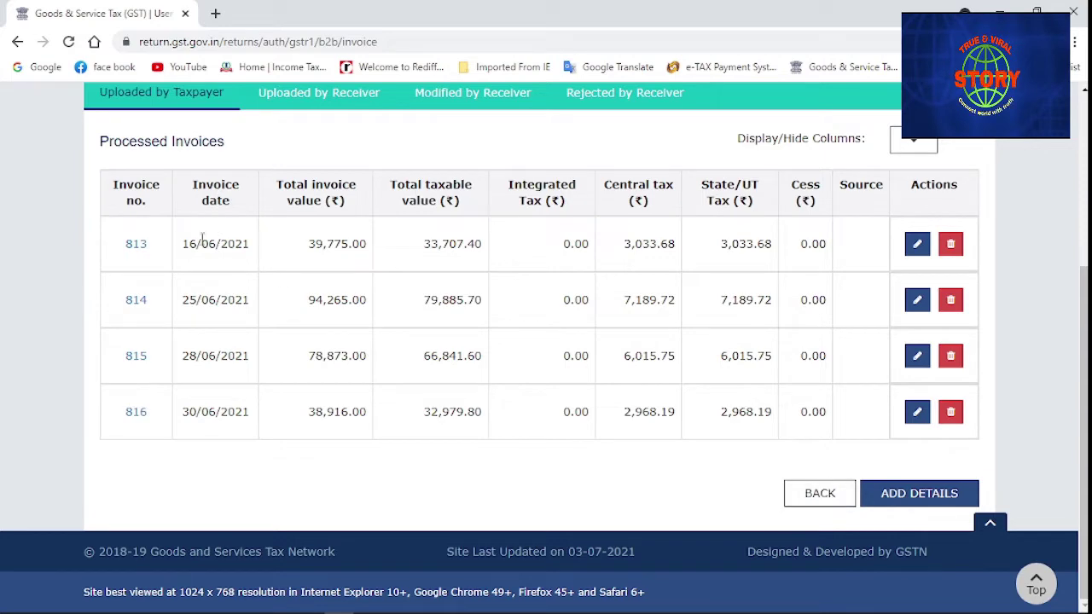
{"action": "scroll", "coordinate": [416, 452], "scroll_direction": "up", "scroll_amount": 3}
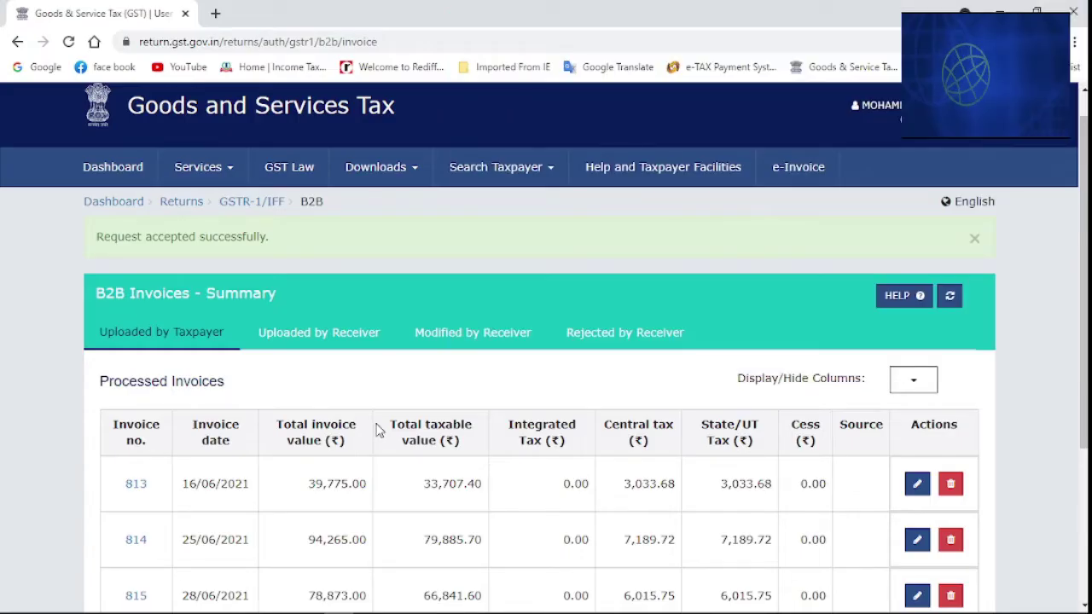
{"action": "scroll", "coordinate": [376, 429], "scroll_direction": "down", "scroll_amount": 2}
{"action": "scroll", "coordinate": [379, 431], "scroll_direction": "down", "scroll_amount": 1}
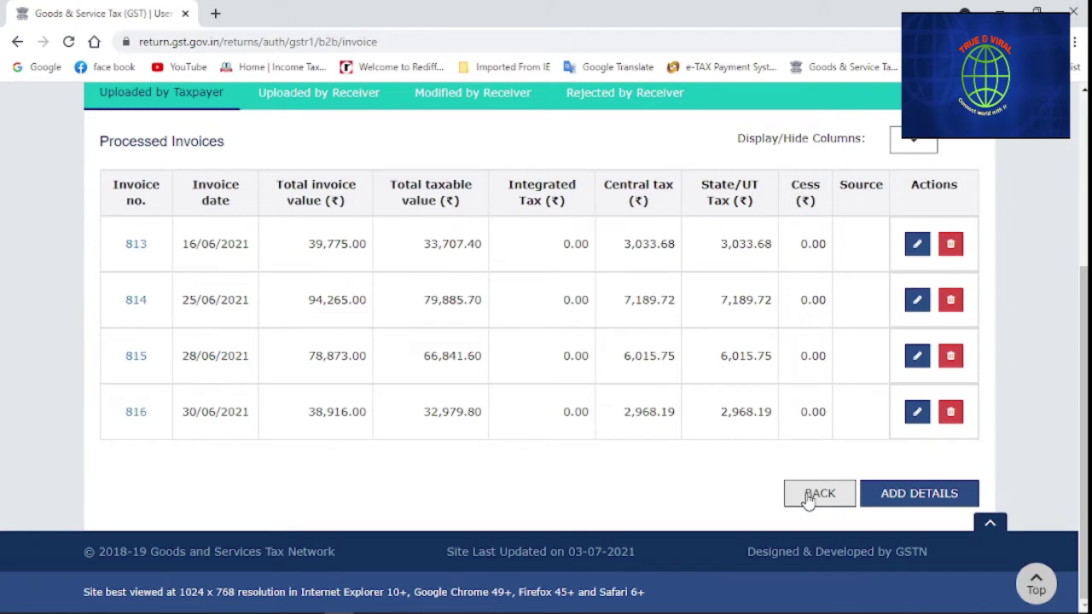
Review the receiver-wise B2B summary of four receivers, then return to GSTR-1
{"action": "left_click", "coordinate": [809, 498]}
{"action": "scroll", "coordinate": [580, 484], "scroll_direction": "down", "scroll_amount": 2}
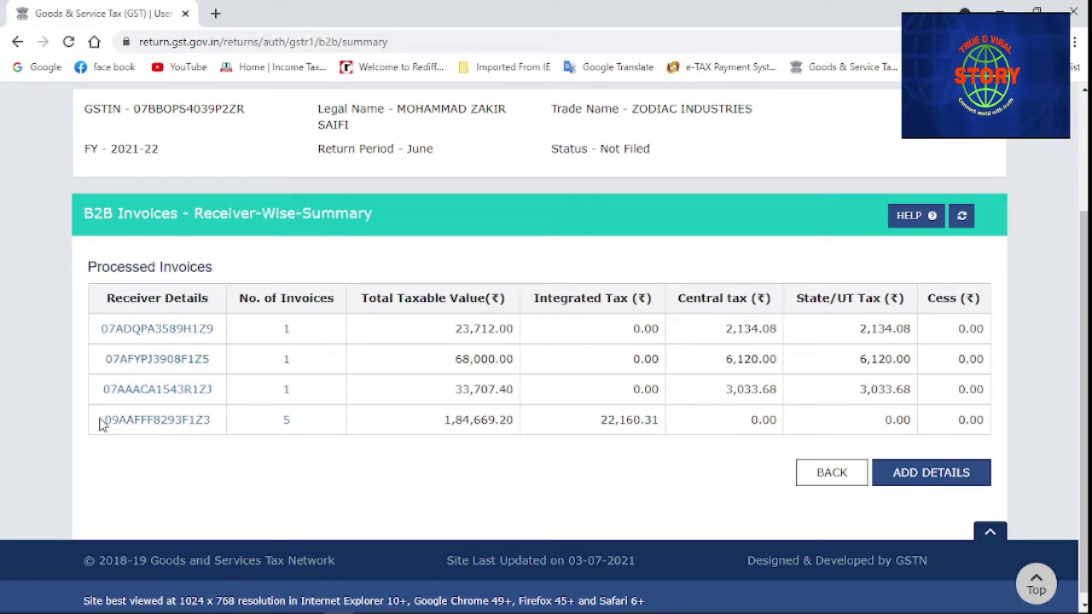
{"action": "left_click", "coordinate": [819, 478]}
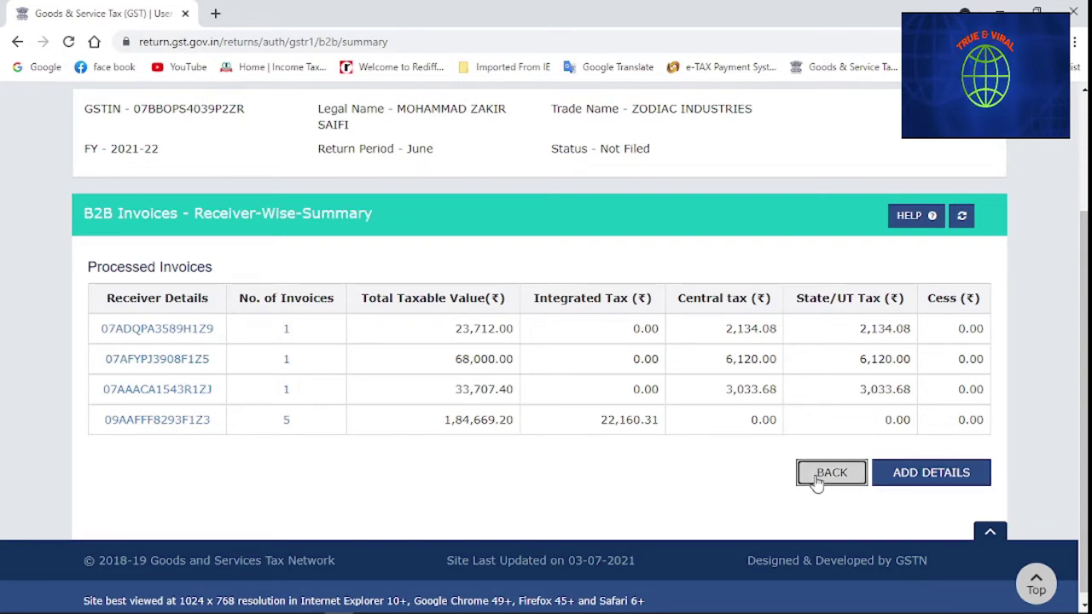
Open the 5A, 5B B2C (Large) Invoices summary, which lists no invoices
{"action": "scroll", "coordinate": [372, 461], "scroll_direction": "down", "scroll_amount": 3}
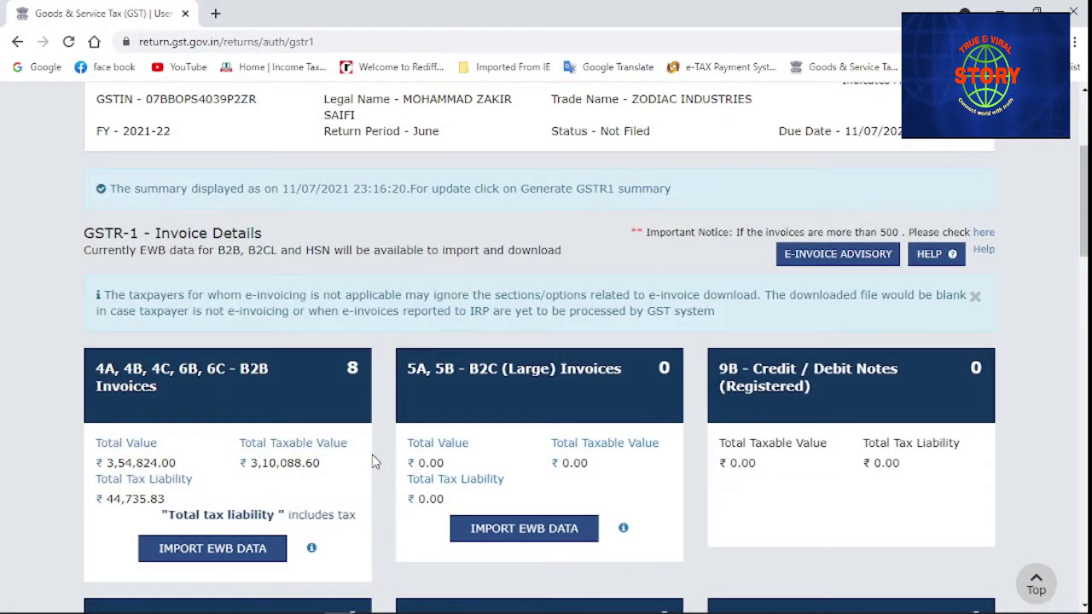
{"action": "scroll", "coordinate": [358, 436], "scroll_direction": "down", "scroll_amount": 1}
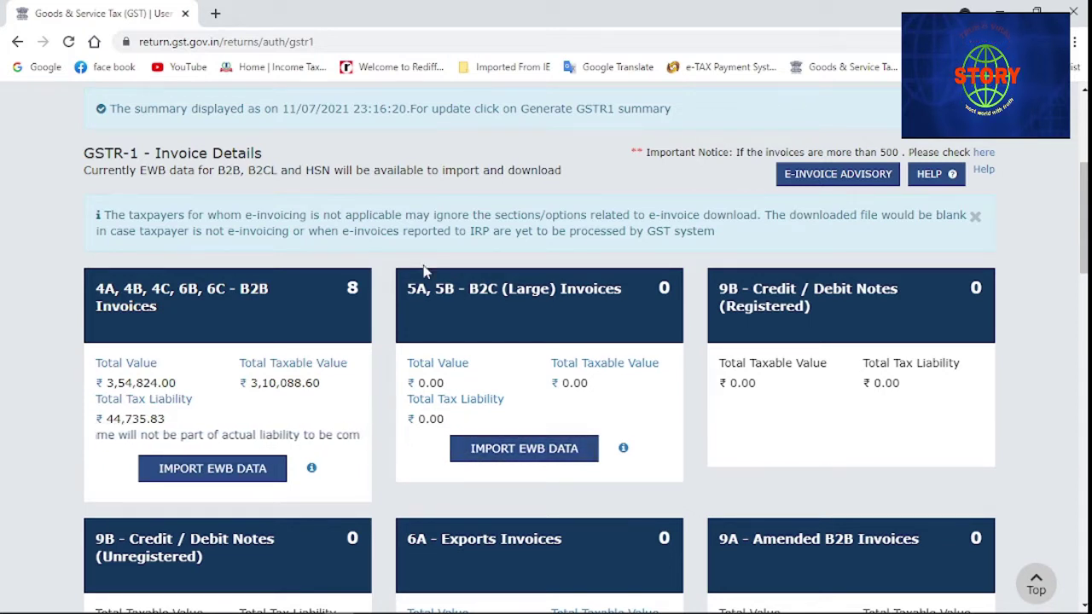
{"action": "left_click", "coordinate": [476, 322]}
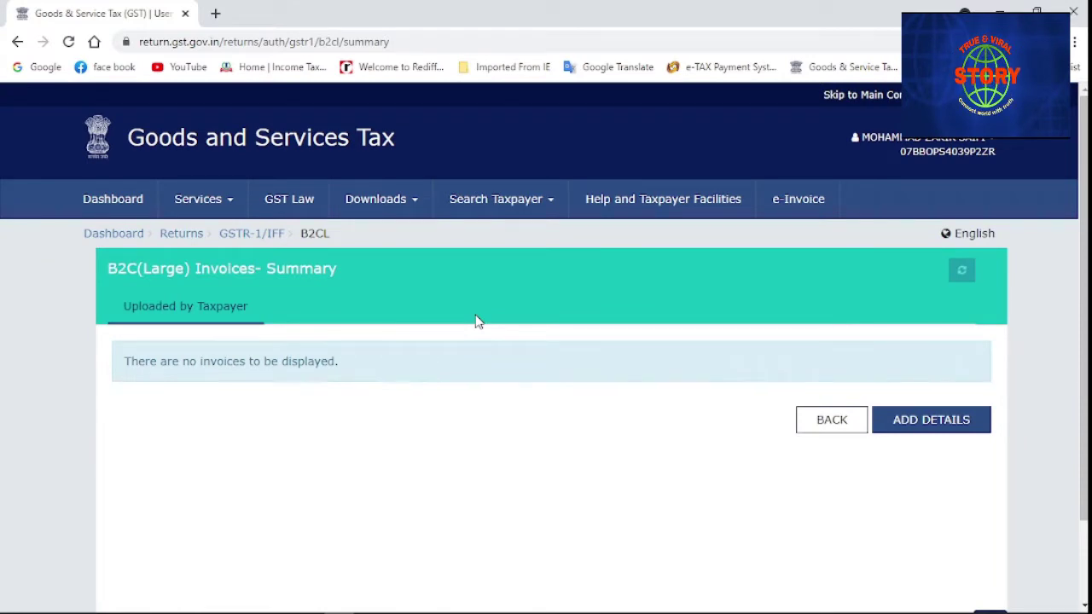
Start a B2C (Large) invoice with place of supply 25-Daman and Diu, differential rate left off
{"action": "left_click", "coordinate": [924, 421]}
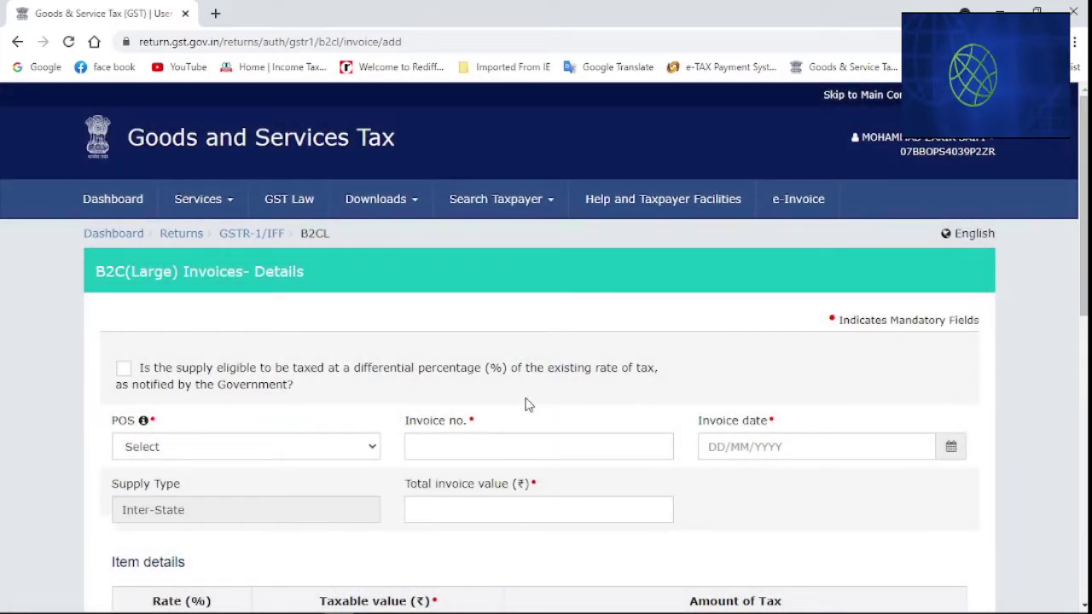
{"action": "scroll", "coordinate": [527, 404], "scroll_direction": "down", "scroll_amount": 1}
{"action": "left_click", "coordinate": [376, 373]}
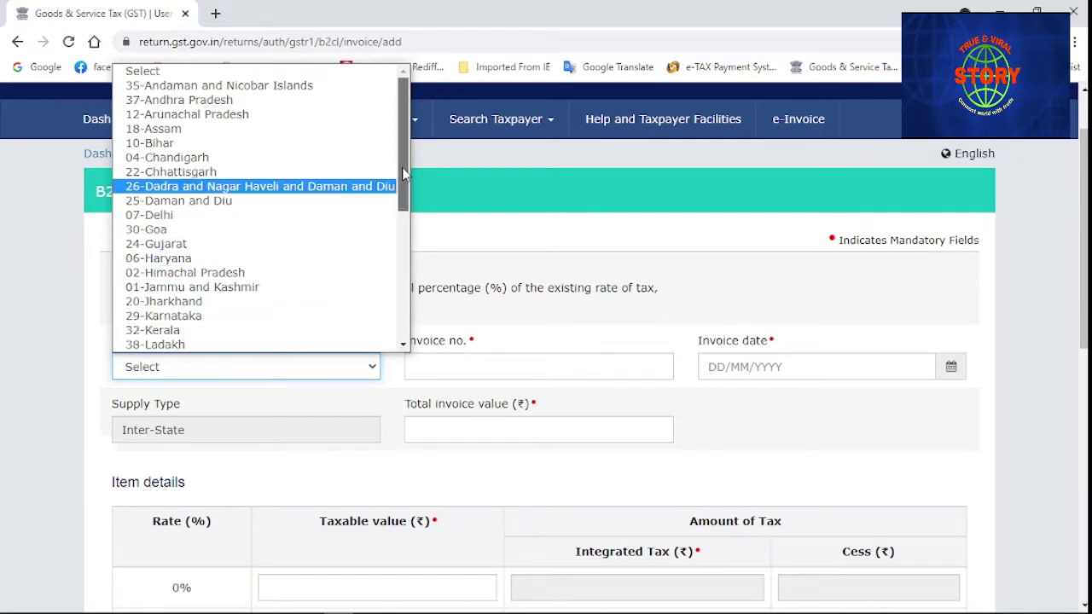
{"action": "left_click_drag", "start_coordinate": [403, 183], "coordinate": [413, 323]}
{"action": "scroll", "coordinate": [256, 186], "scroll_direction": "up", "scroll_amount": 6}
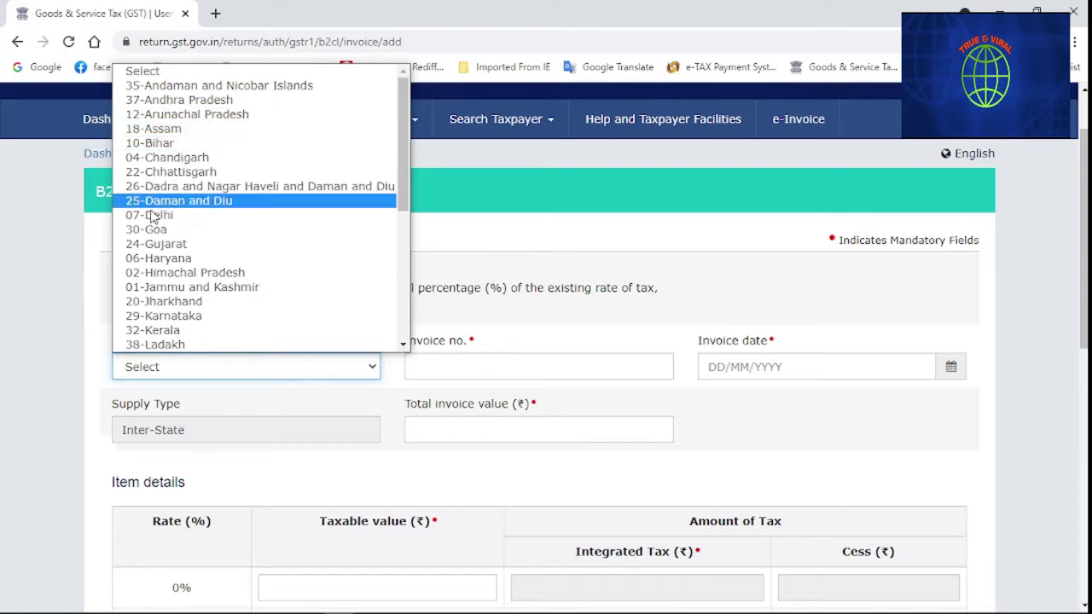
{"action": "left_click", "coordinate": [150, 206]}
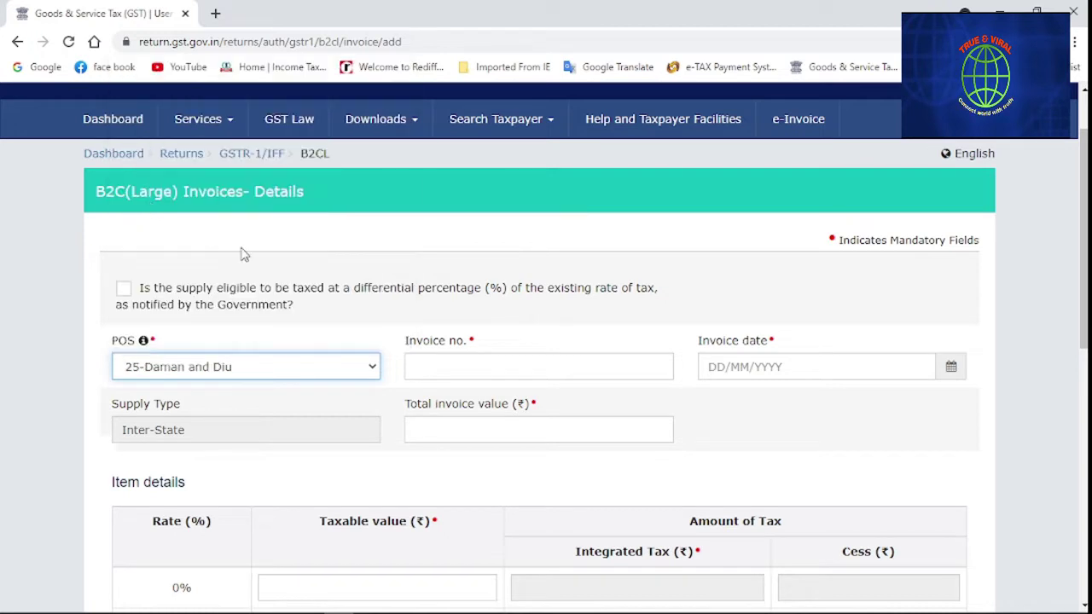
{"action": "left_click", "coordinate": [504, 312]}
{"action": "left_click", "coordinate": [504, 314]}
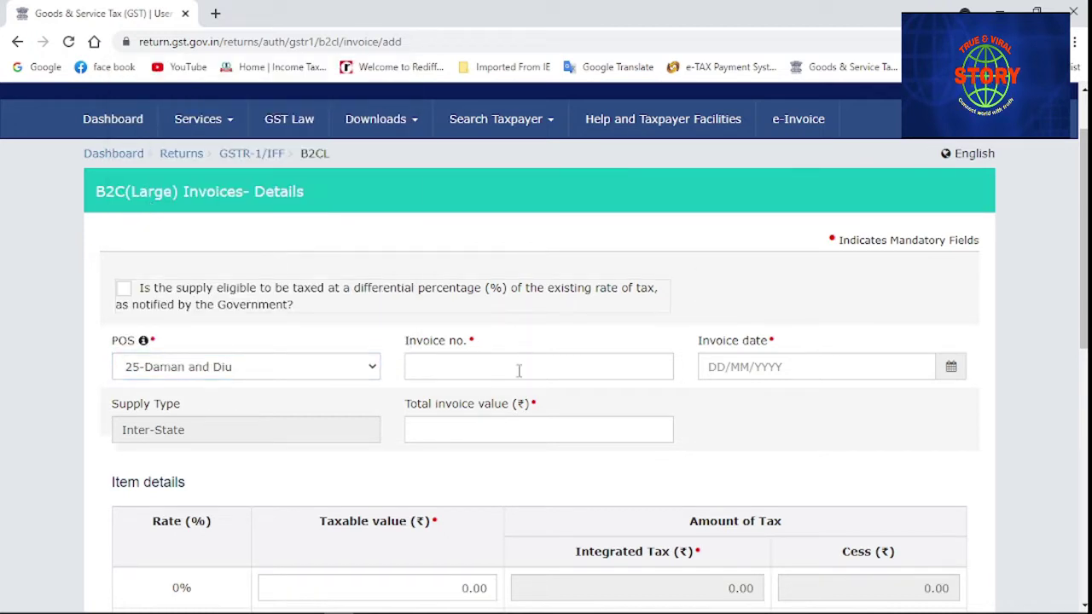
{"action": "left_click", "coordinate": [420, 358]}
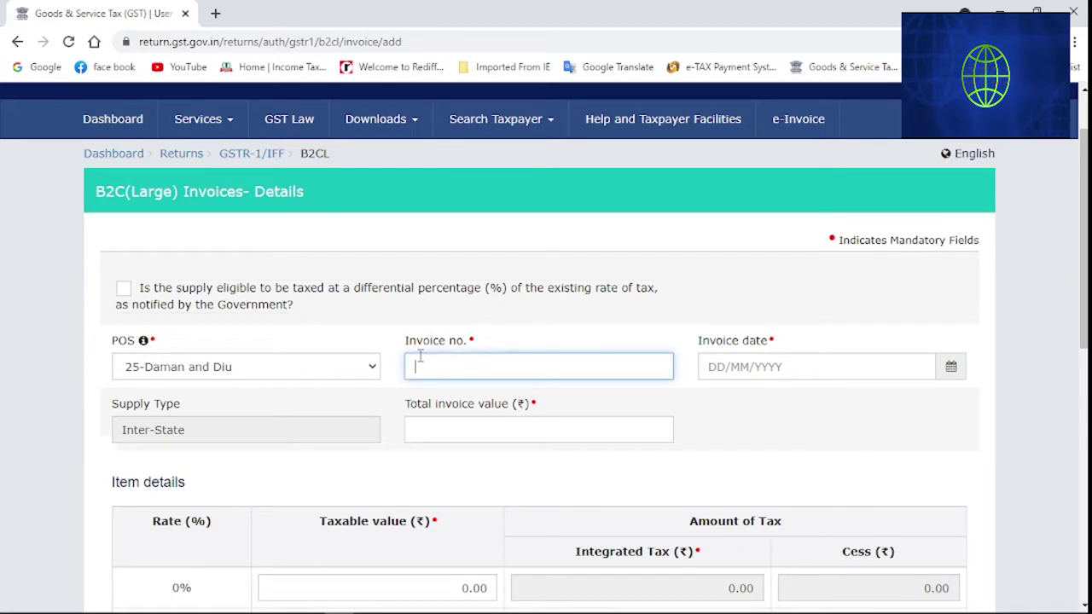
Discard the unsaved B2CL invoice form and return to the GSTR-1 details page
{"action": "scroll", "coordinate": [420, 356], "scroll_direction": "down", "scroll_amount": 1}
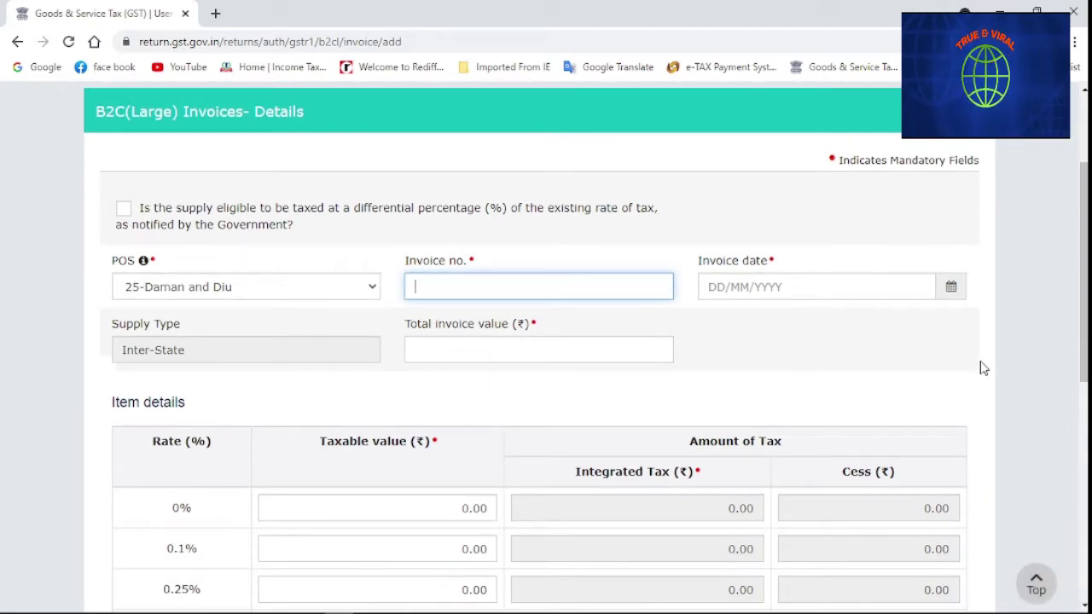
{"action": "scroll", "coordinate": [742, 314], "scroll_direction": "down", "scroll_amount": 3}
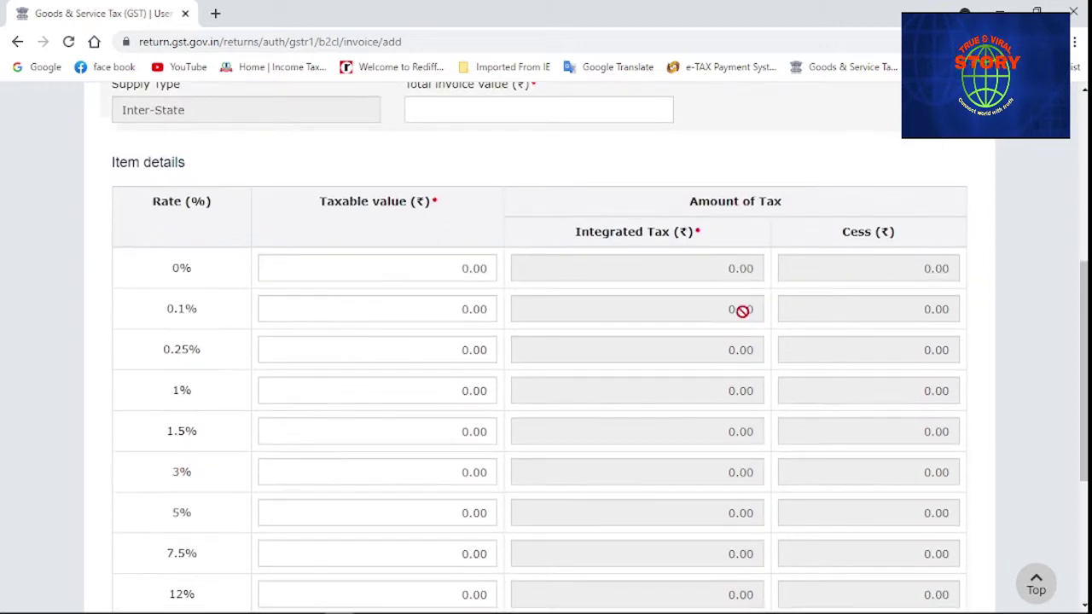
{"action": "scroll", "coordinate": [742, 311], "scroll_direction": "down", "scroll_amount": 1}
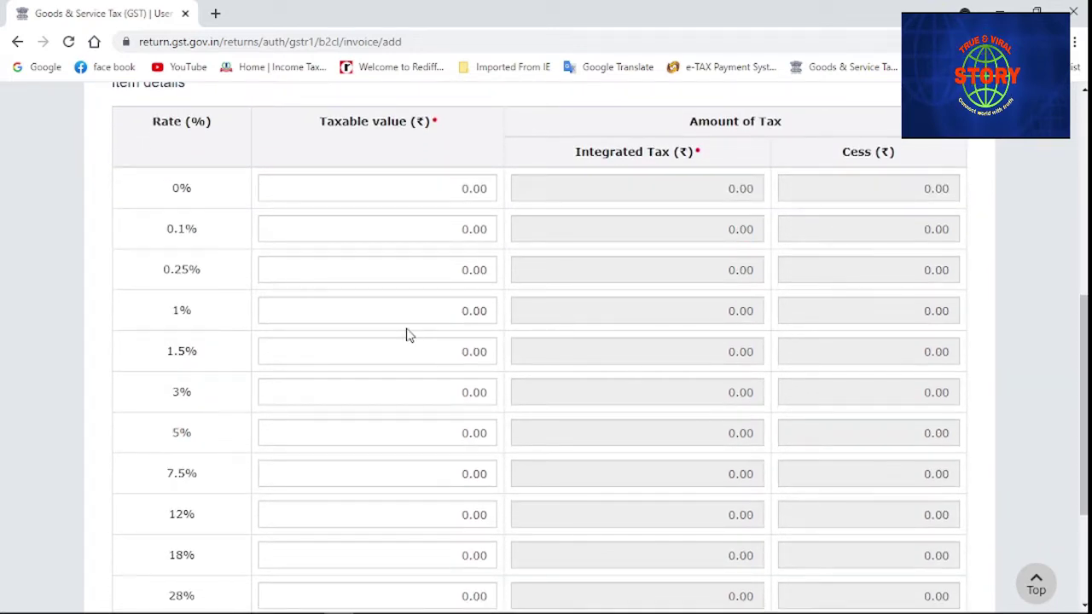
{"action": "scroll", "coordinate": [408, 336], "scroll_direction": "down", "scroll_amount": 2}
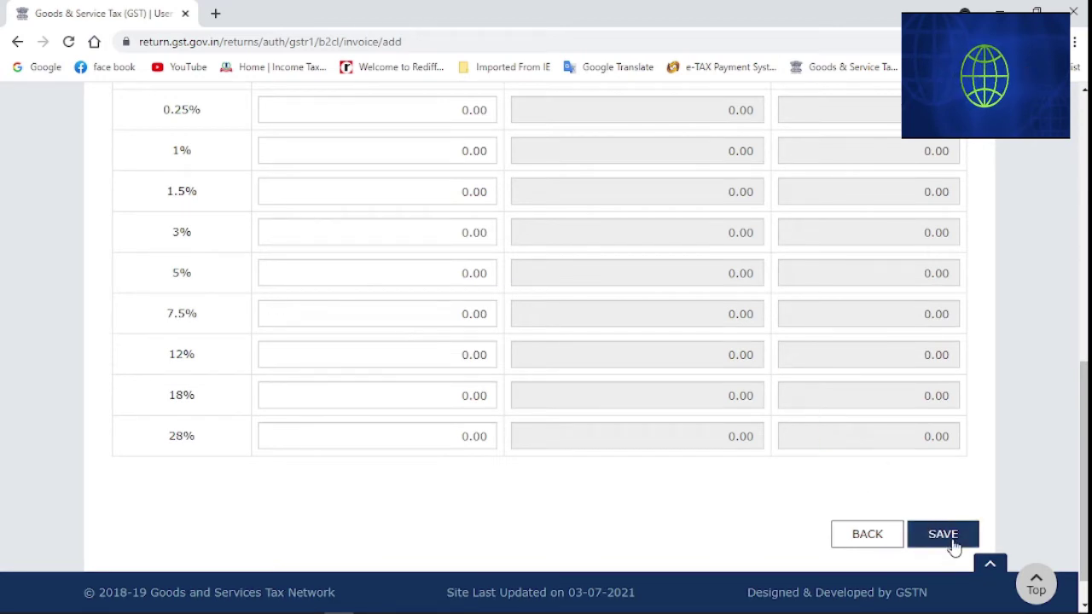
{"action": "left_click", "coordinate": [866, 535]}
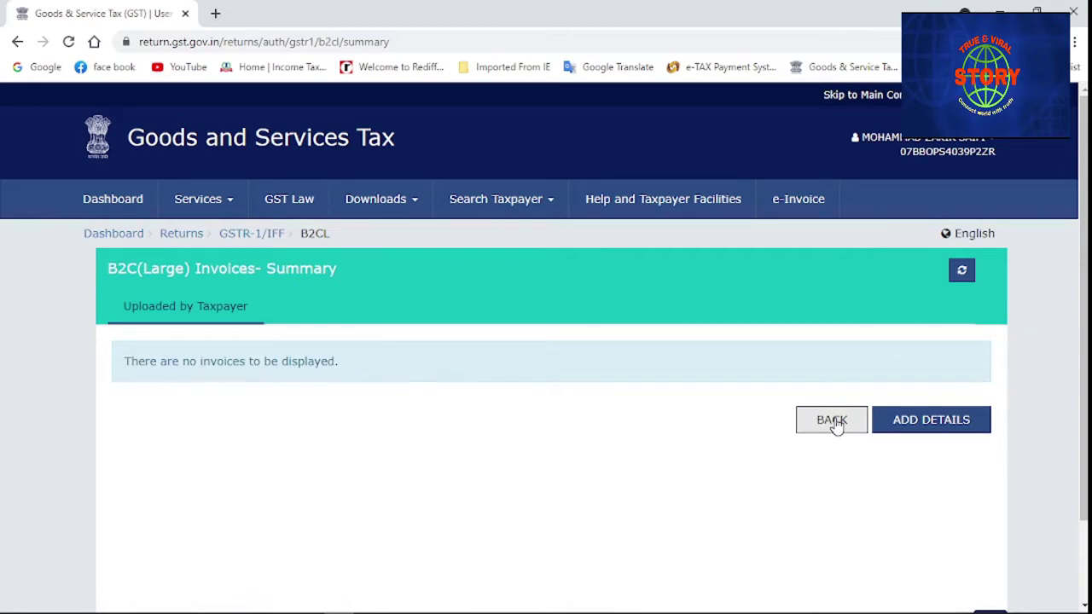
{"action": "left_click", "coordinate": [832, 420]}
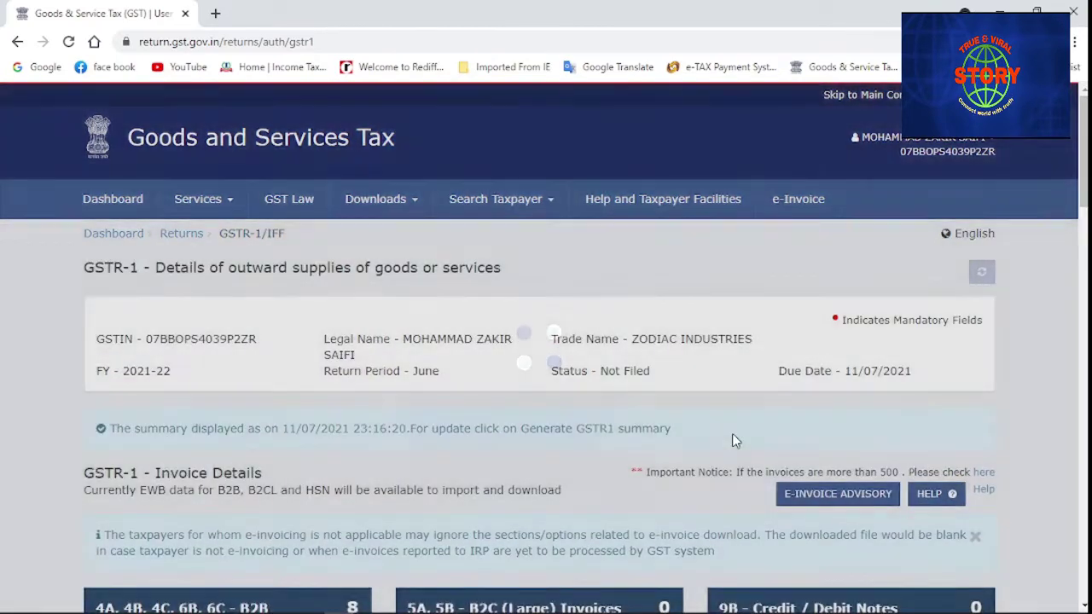
Open the 9B Credit / Debit Notes (Registered) section and start a new note
{"action": "scroll", "coordinate": [732, 433], "scroll_direction": "down", "scroll_amount": 2}
{"action": "scroll", "coordinate": [732, 439], "scroll_direction": "down", "scroll_amount": 2}
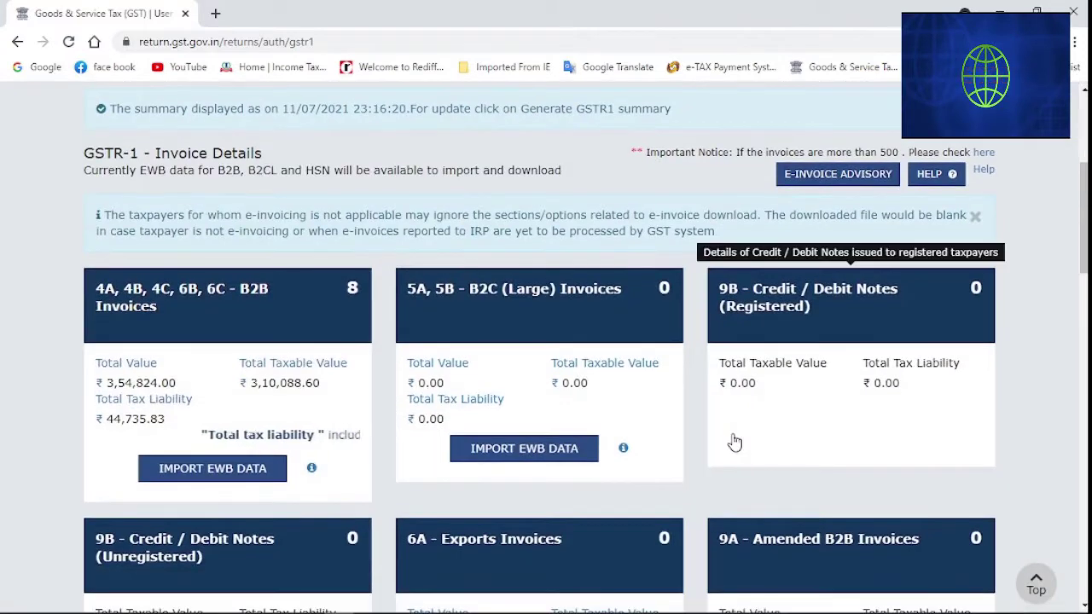
{"action": "left_click", "coordinate": [776, 406]}
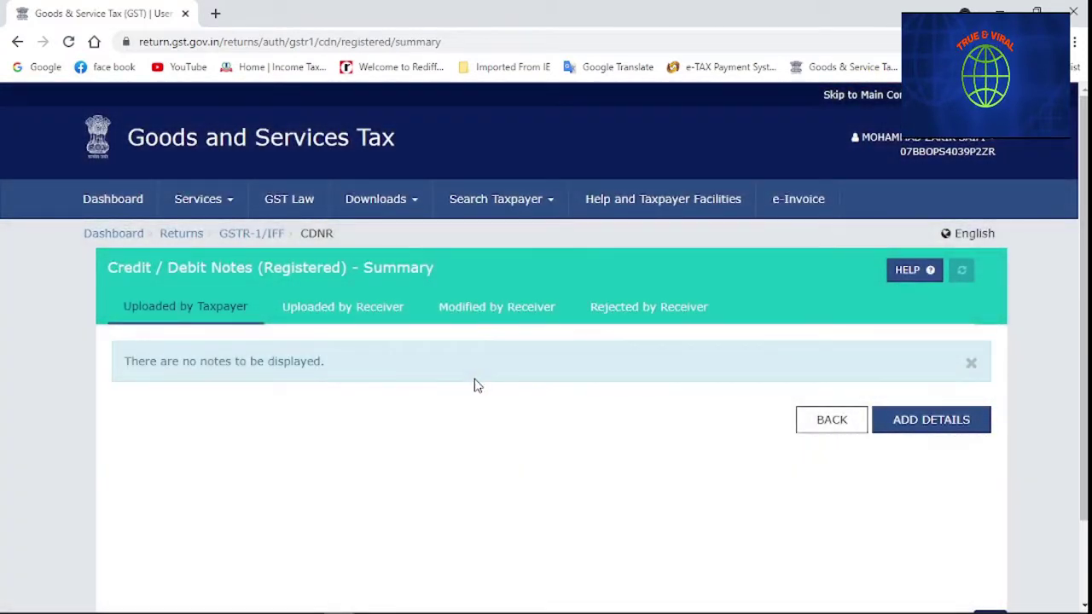
{"action": "left_click", "coordinate": [952, 423]}
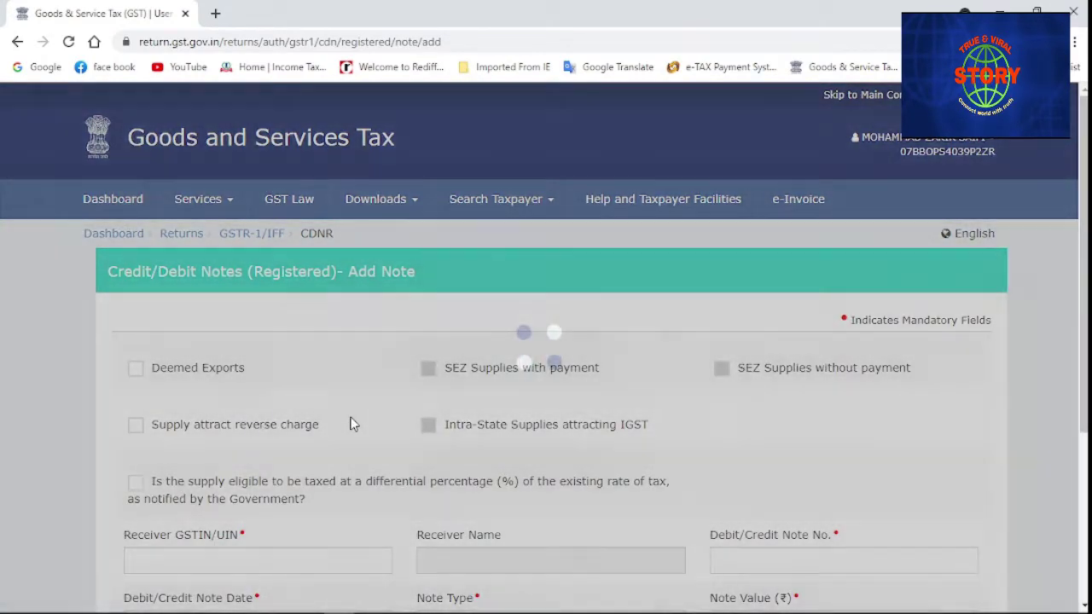
{"action": "scroll", "coordinate": [351, 418], "scroll_direction": "down", "scroll_amount": 1}
{"action": "scroll", "coordinate": [351, 420], "scroll_direction": "down", "scroll_amount": 2}
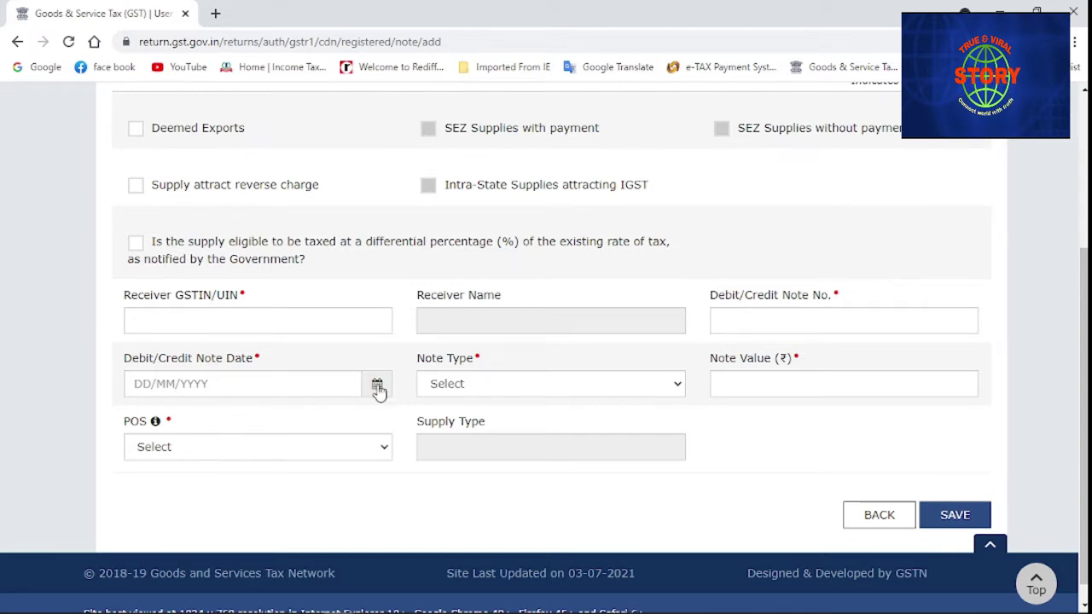
Inspect the Note Type and place-of-supply options, then leave the note form unsaved
{"action": "left_click", "coordinate": [586, 392]}
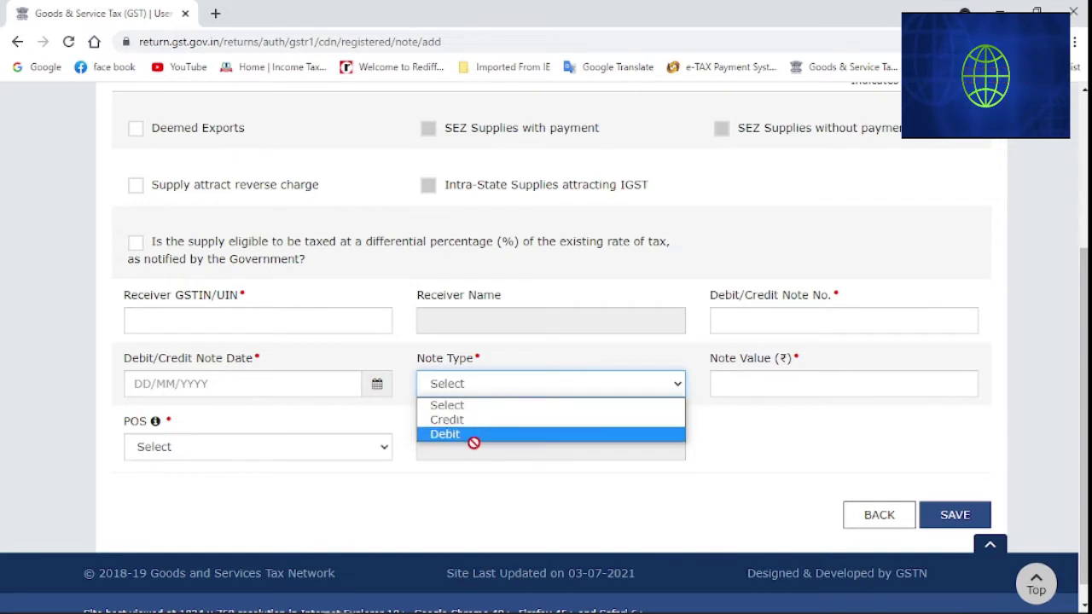
{"action": "left_click", "coordinate": [553, 359]}
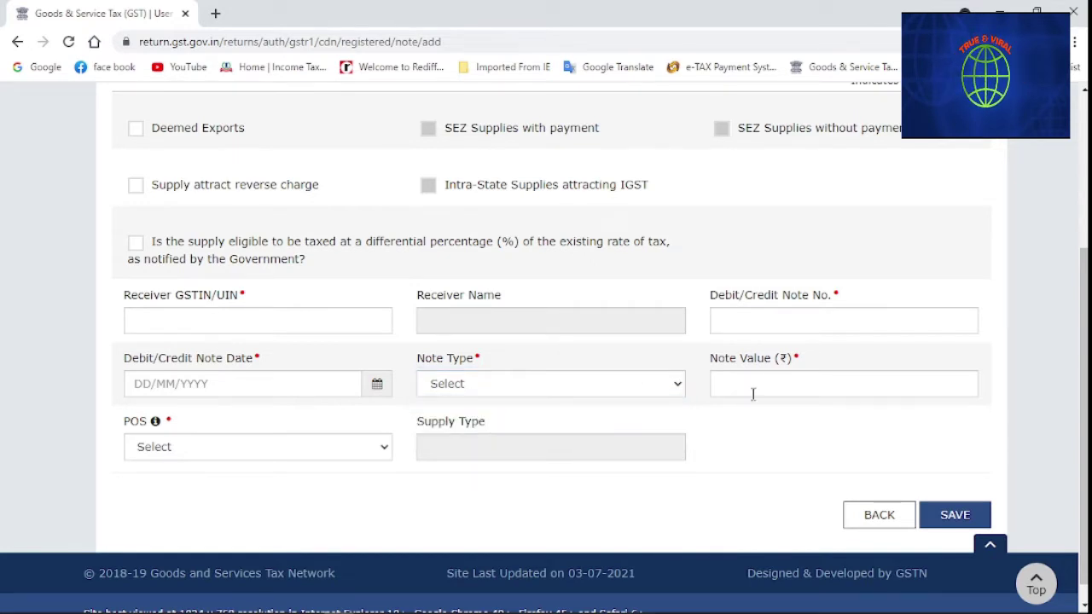
{"action": "left_click", "coordinate": [383, 458]}
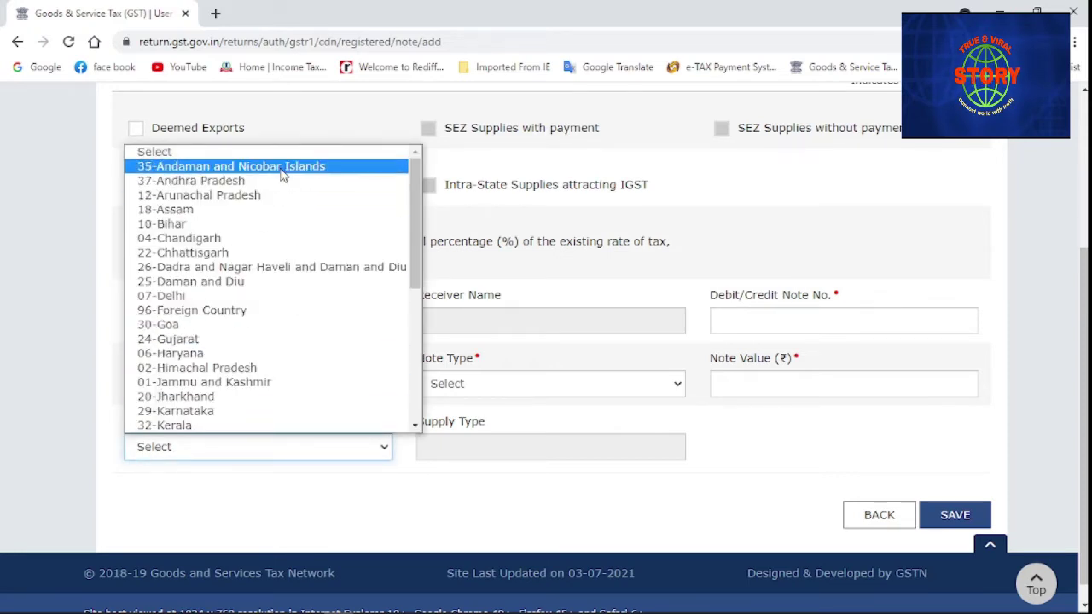
{"action": "left_click_drag", "start_coordinate": [415, 205], "coordinate": [427, 349]}
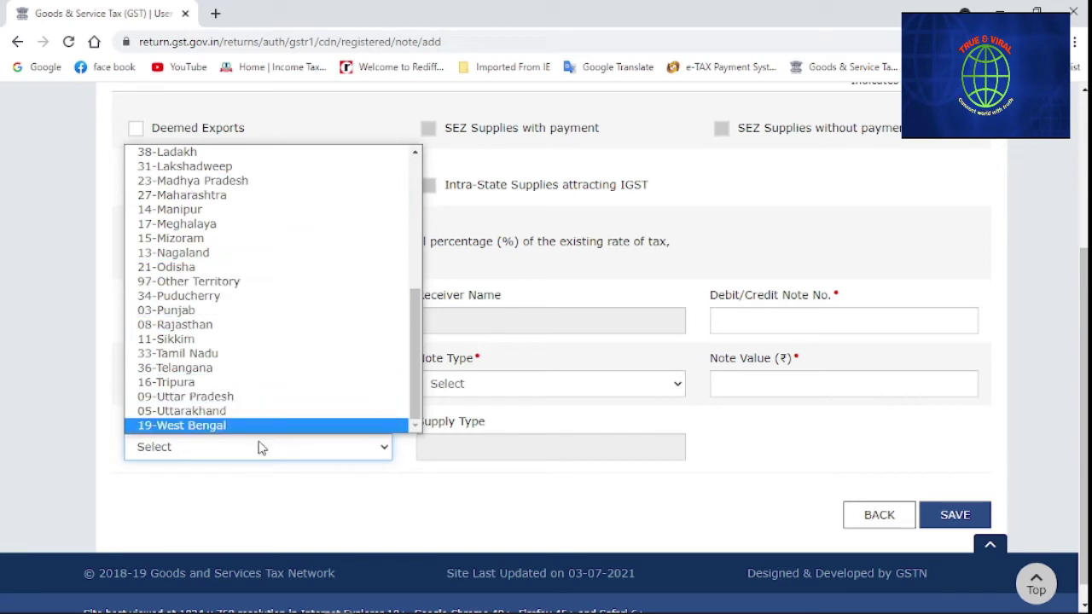
{"action": "left_click", "coordinate": [408, 515]}
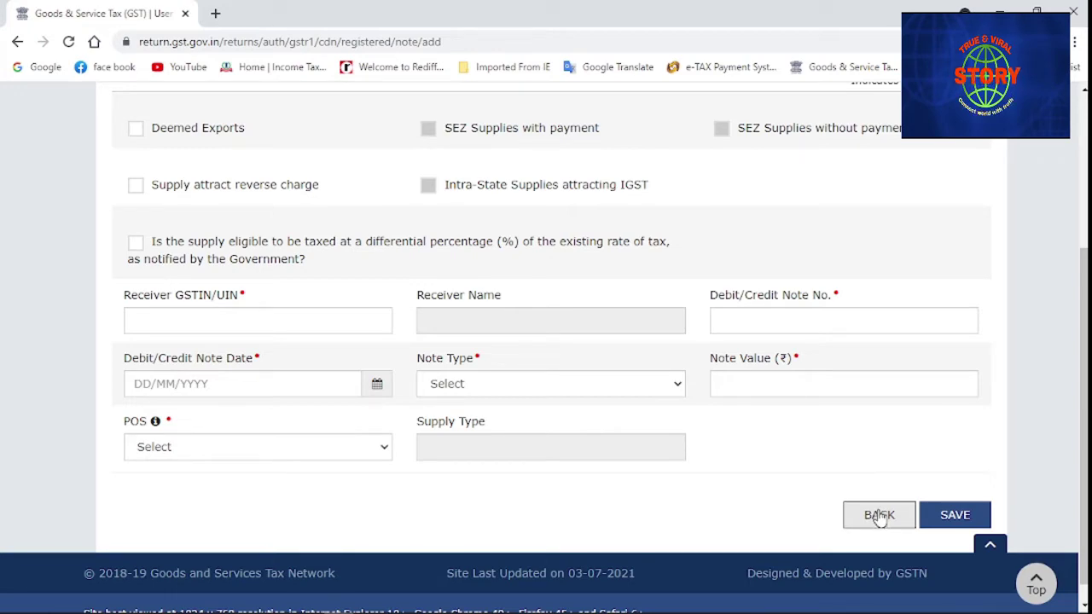
{"action": "left_click", "coordinate": [880, 517]}
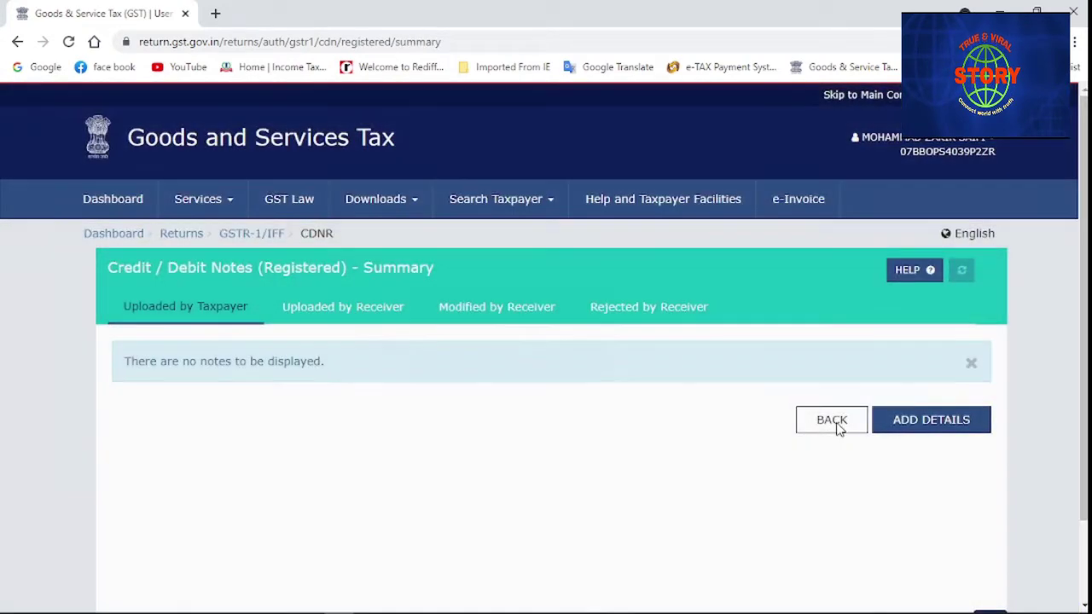
Return to GSTR-1 and open the 9B Credit / Debit Notes (Unregistered) section
{"action": "left_click", "coordinate": [835, 424]}
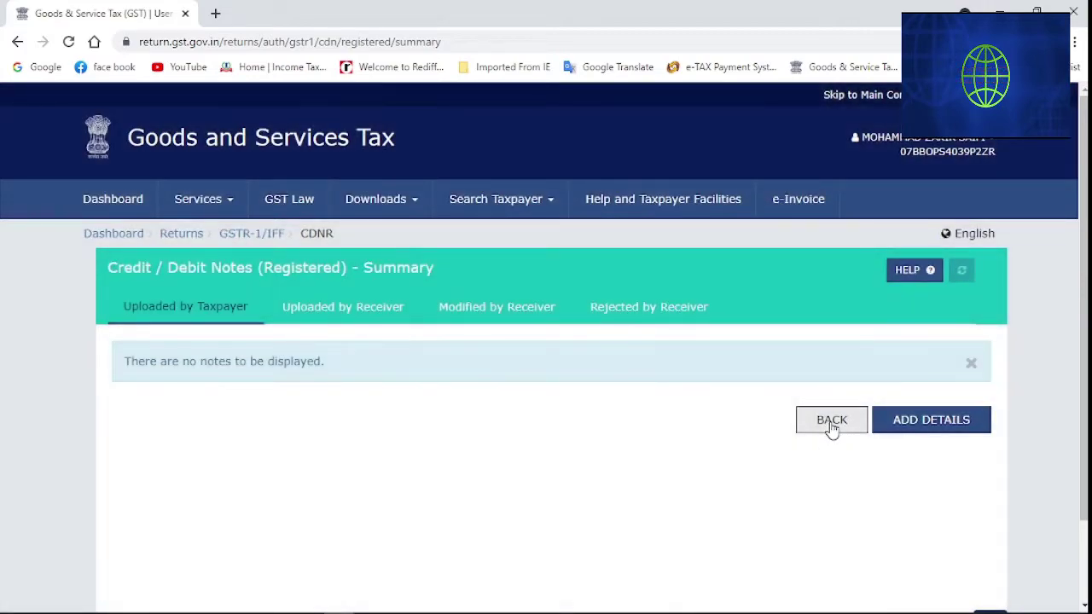
{"action": "left_click", "coordinate": [830, 421]}
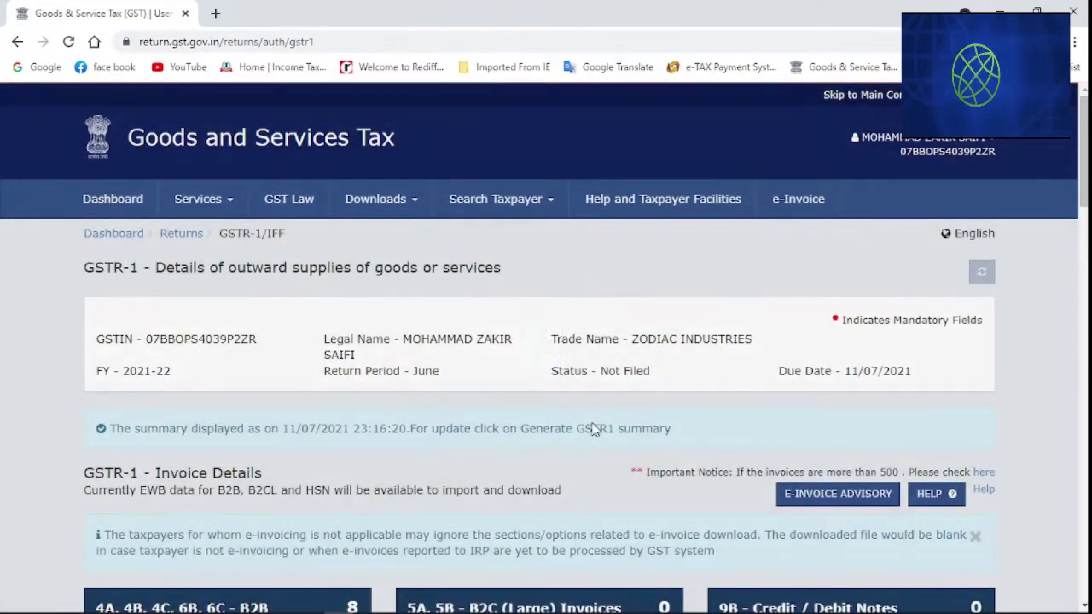
{"action": "scroll", "coordinate": [594, 429], "scroll_direction": "down", "scroll_amount": 1}
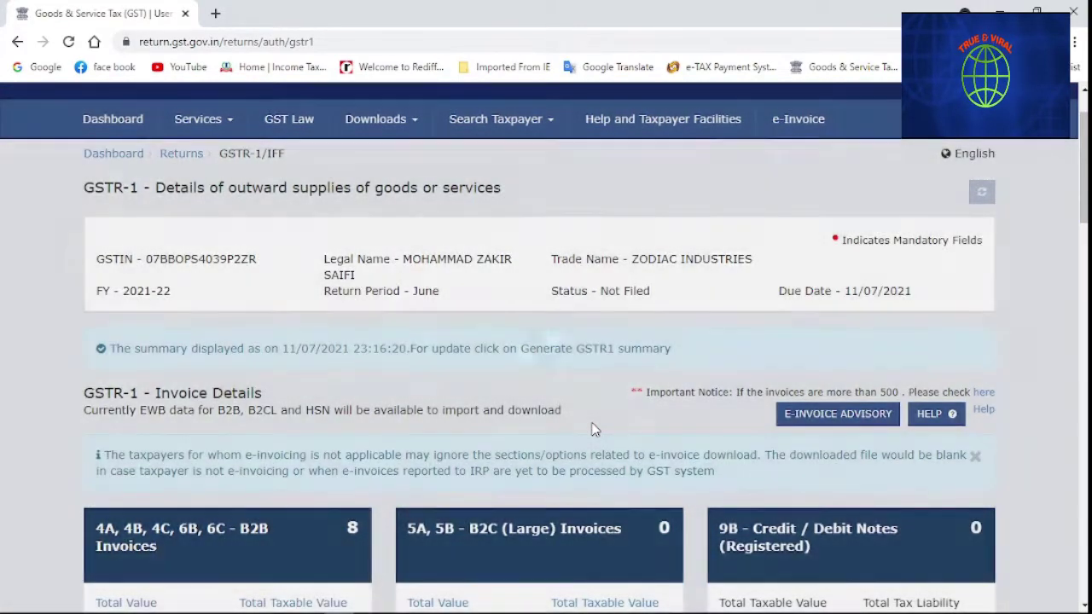
{"action": "scroll", "coordinate": [595, 429], "scroll_direction": "down", "scroll_amount": 2}
{"action": "scroll", "coordinate": [595, 429], "scroll_direction": "down", "scroll_amount": 2}
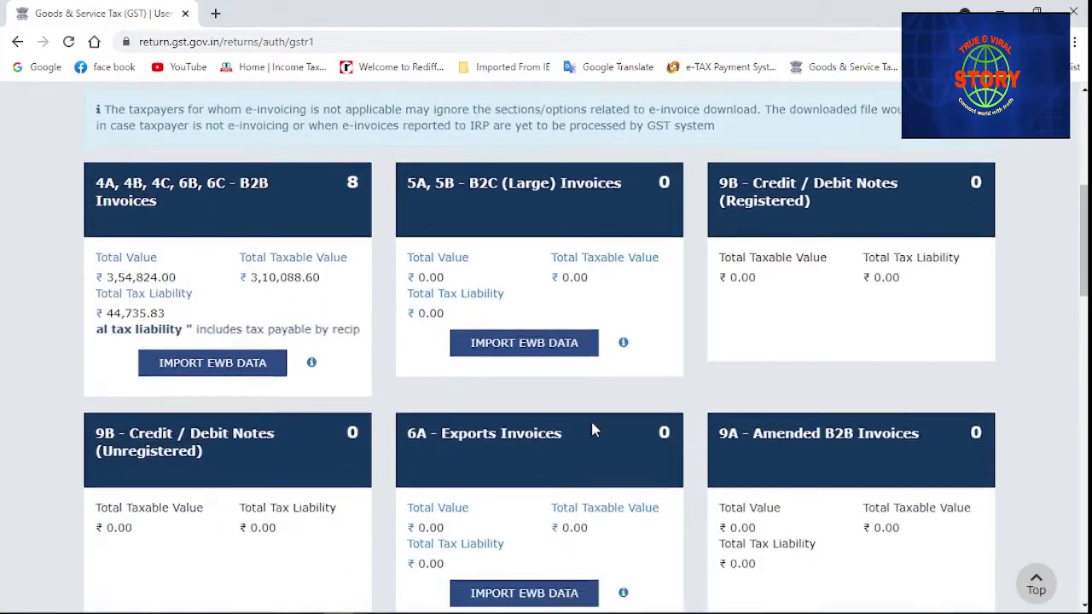
{"action": "scroll", "coordinate": [595, 429], "scroll_direction": "down", "scroll_amount": 2}
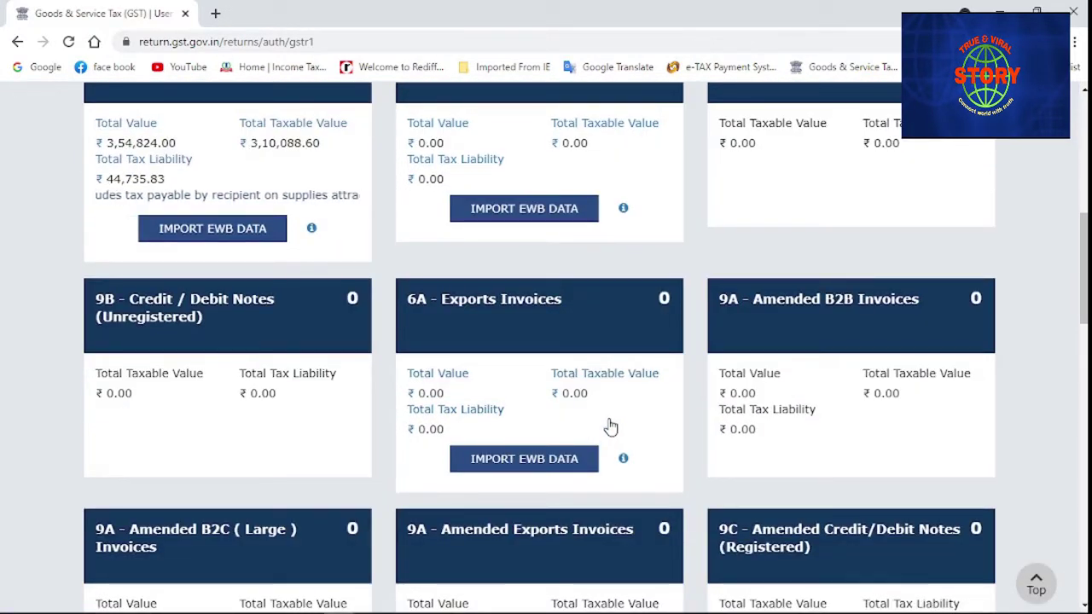
{"action": "scroll", "coordinate": [227, 417], "scroll_direction": "up", "scroll_amount": 1}
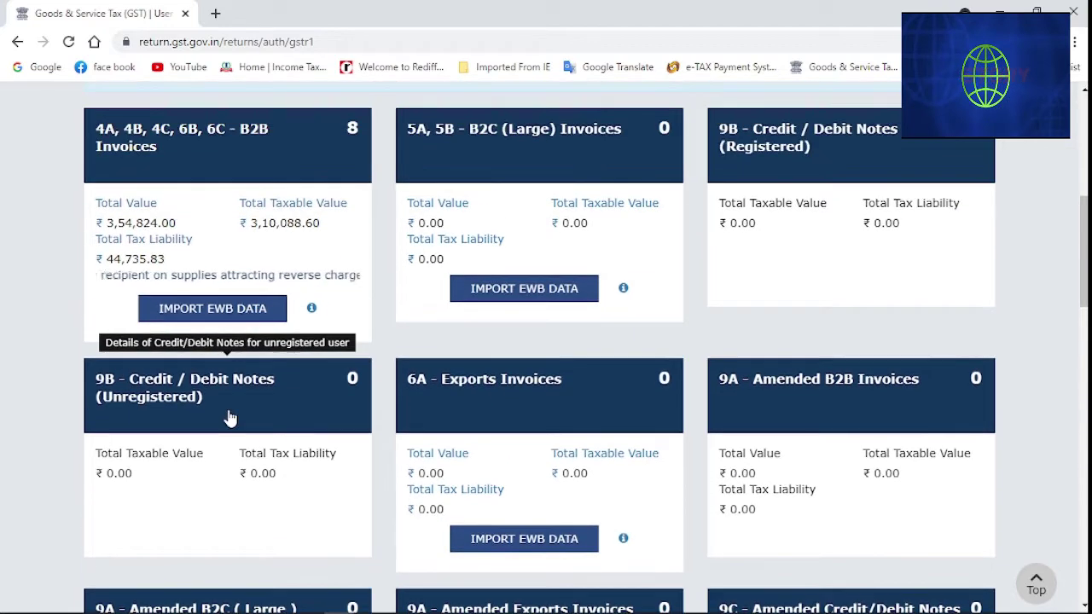
{"action": "left_click", "coordinate": [151, 515]}
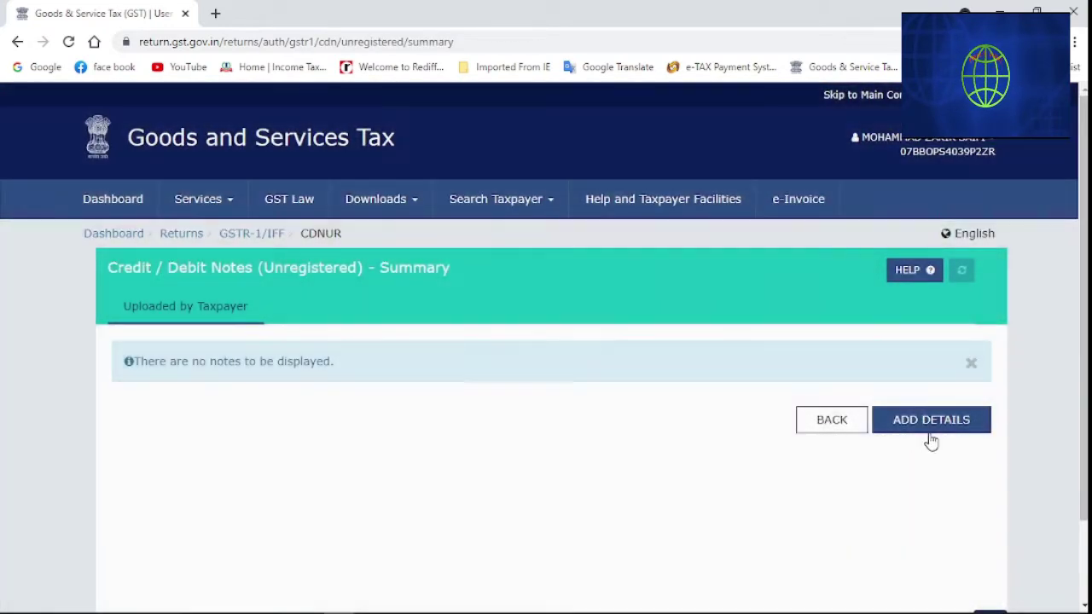
Start an unregistered note, keeping supply type B2CL with no differential rate
{"action": "left_click", "coordinate": [939, 431]}
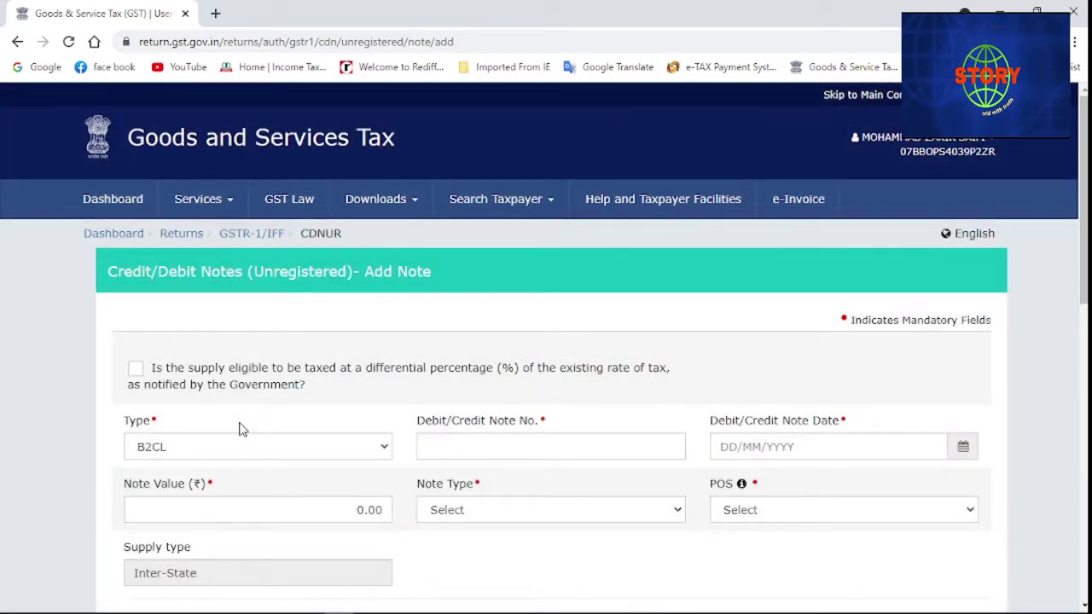
{"action": "scroll", "coordinate": [240, 429], "scroll_direction": "down", "scroll_amount": 1}
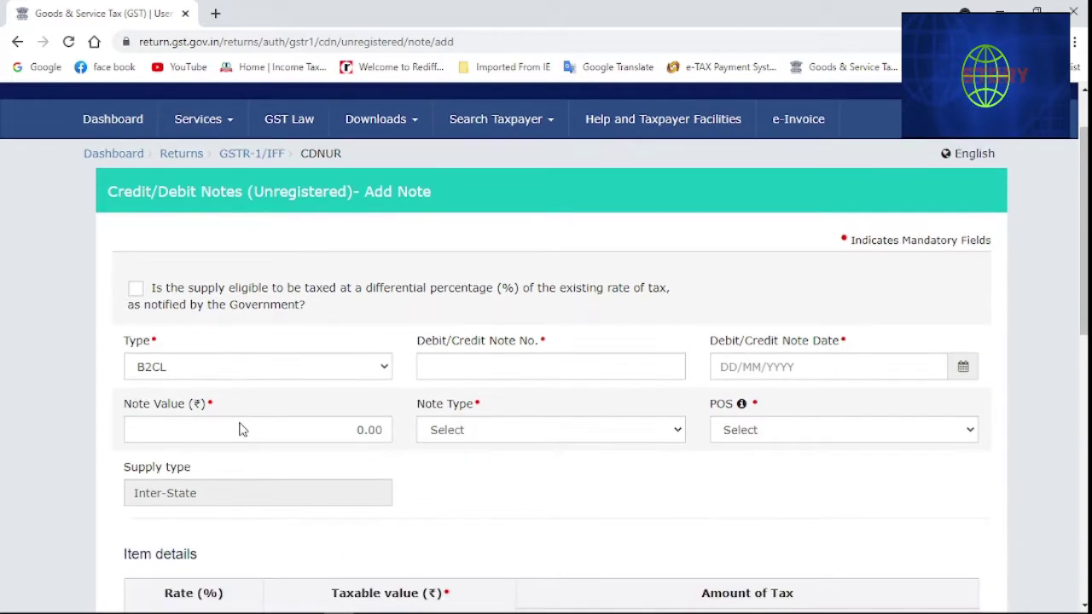
{"action": "left_click", "coordinate": [391, 367]}
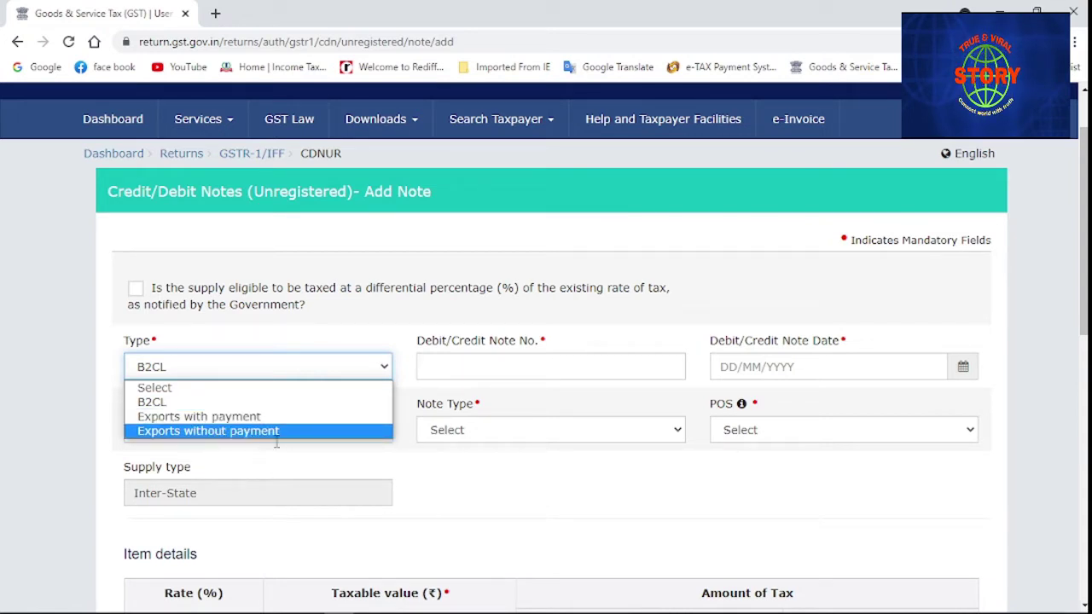
{"action": "left_click", "coordinate": [360, 321]}
{"action": "left_click", "coordinate": [360, 321]}
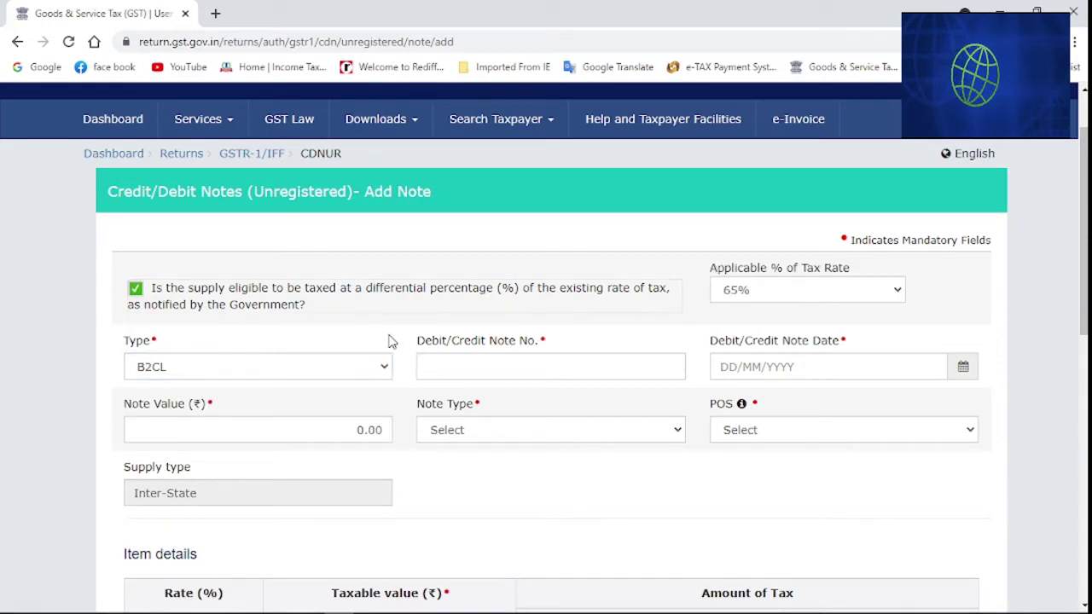
{"action": "left_click", "coordinate": [378, 306]}
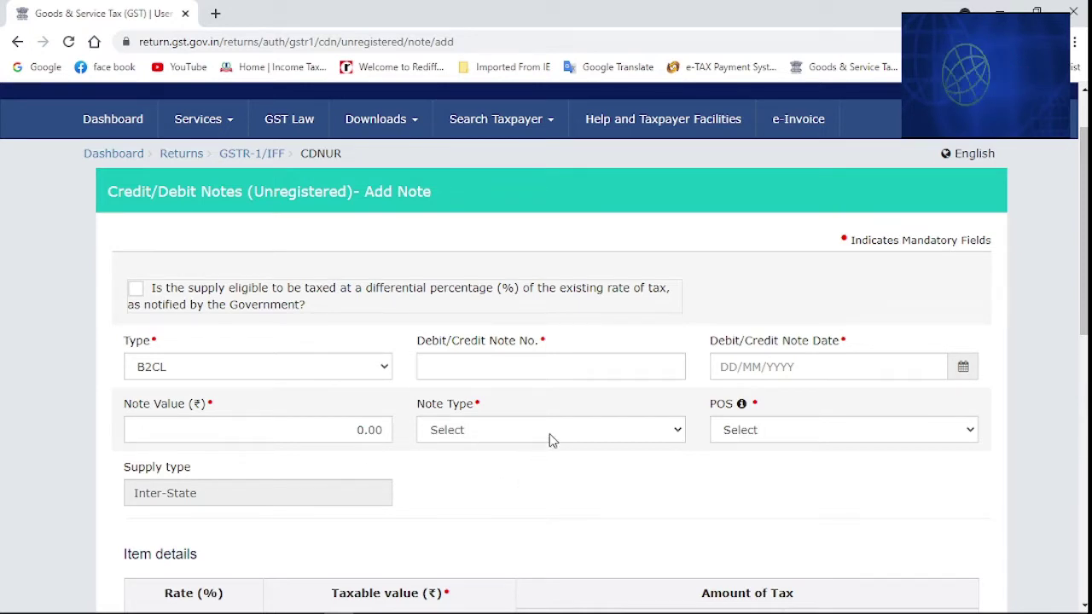
Inspect the note type and place-of-supply options, then leave the note form unsaved
{"action": "left_click", "coordinate": [678, 435]}
{"action": "left_click", "coordinate": [680, 437]}
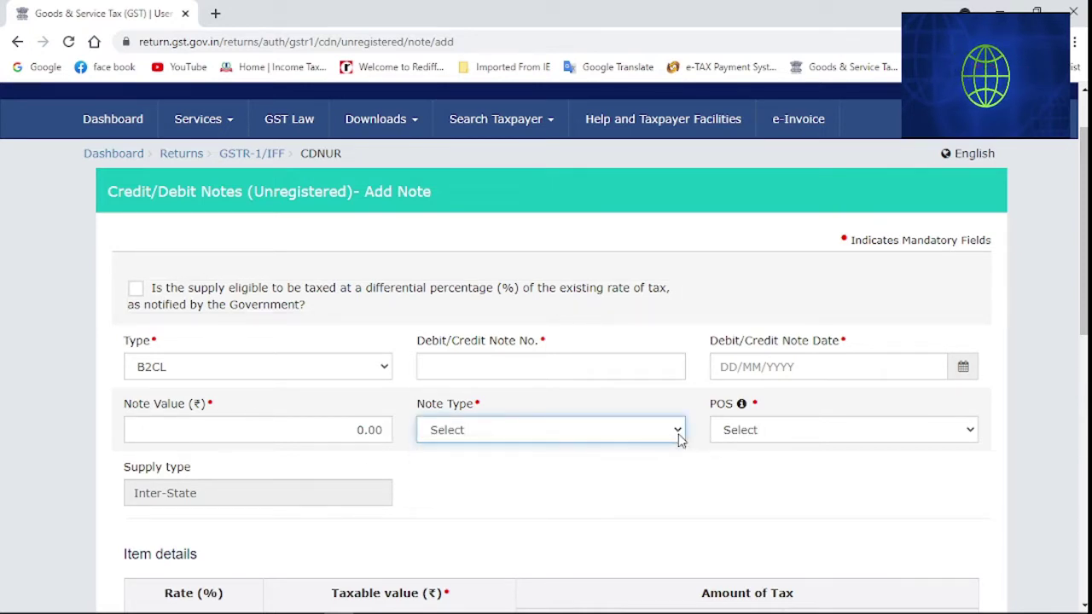
{"action": "left_click", "coordinate": [763, 437]}
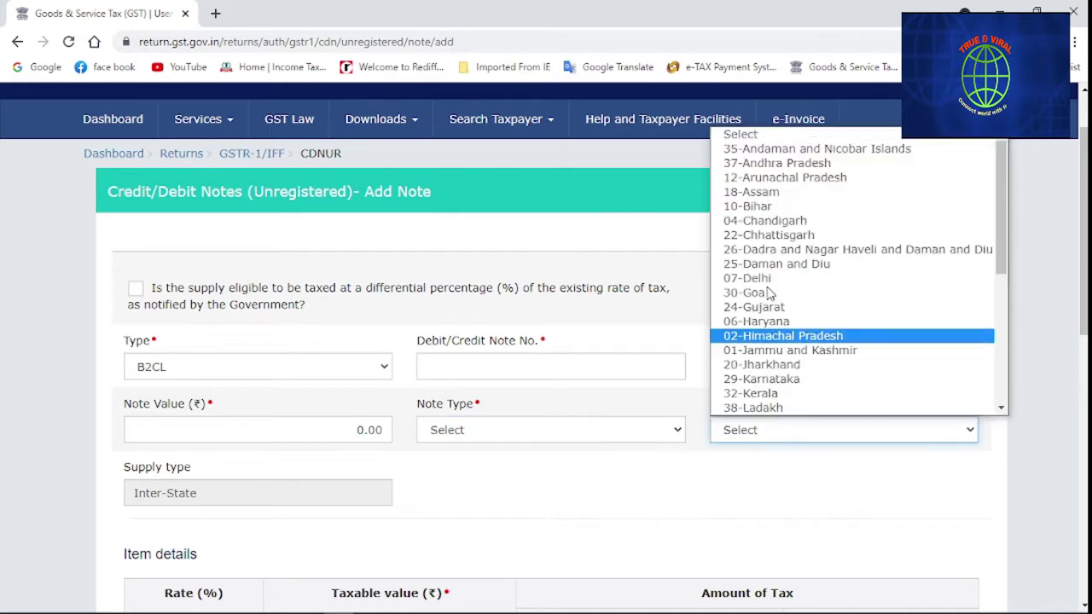
{"action": "left_click_drag", "start_coordinate": [997, 150], "coordinate": [1002, 334]}
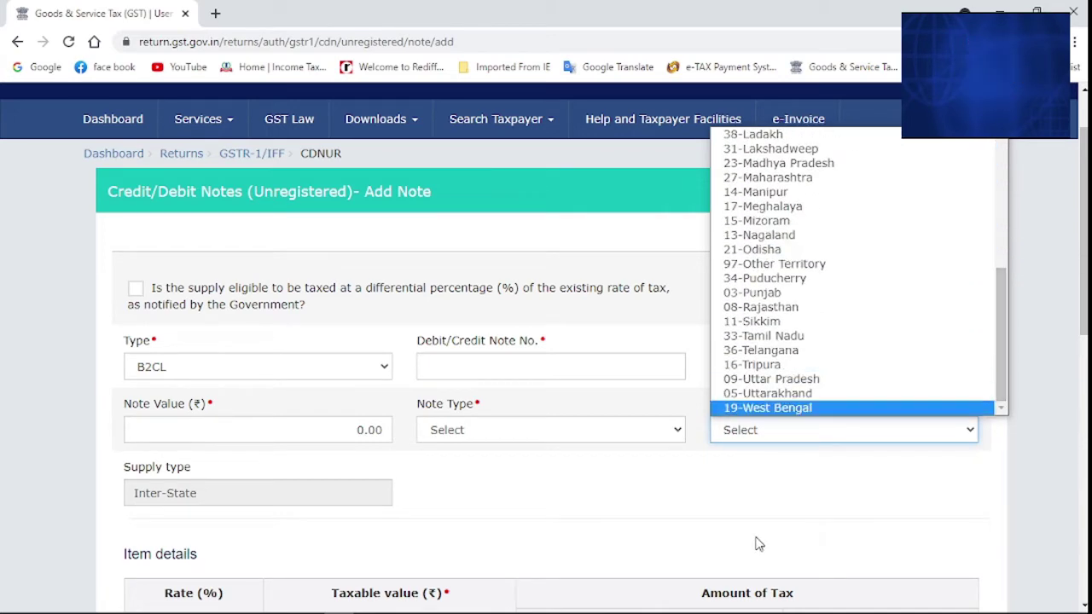
{"action": "left_click", "coordinate": [633, 482]}
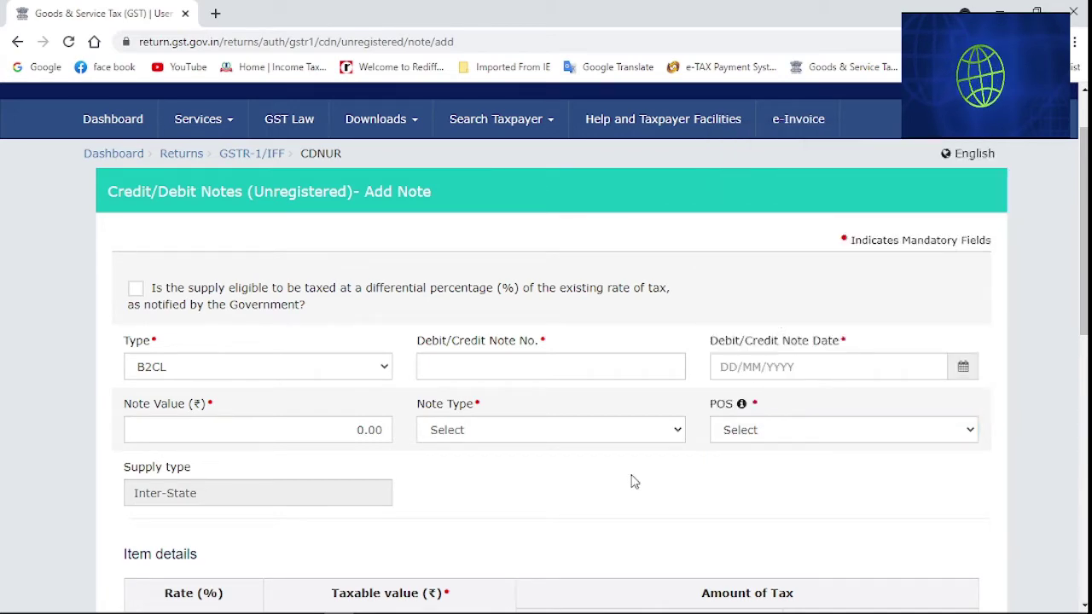
{"action": "scroll", "coordinate": [633, 482], "scroll_direction": "down", "scroll_amount": 2}
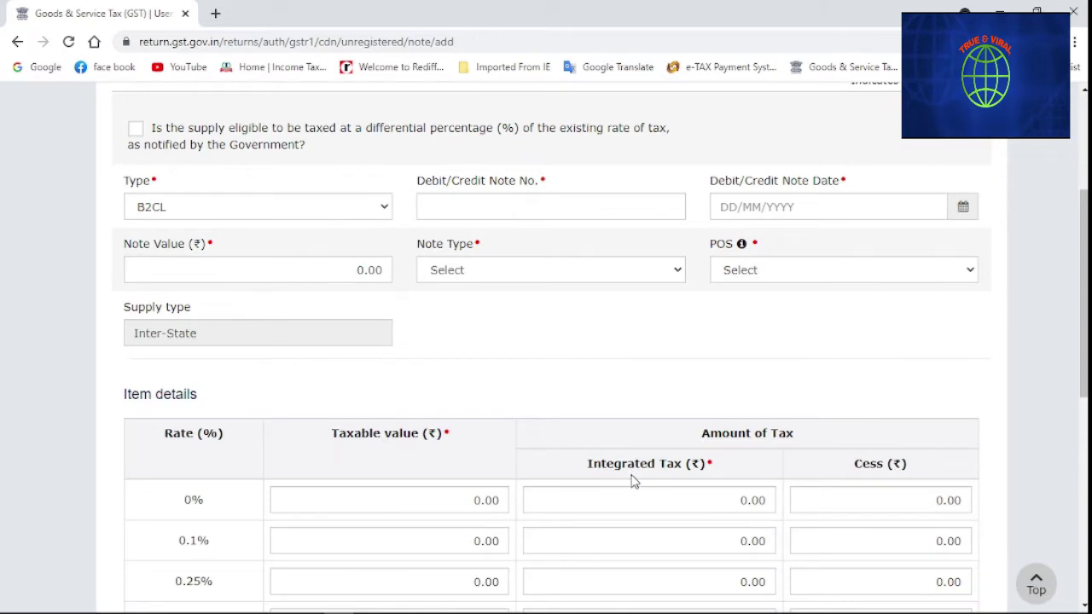
{"action": "scroll", "coordinate": [633, 482], "scroll_direction": "down", "scroll_amount": 6}
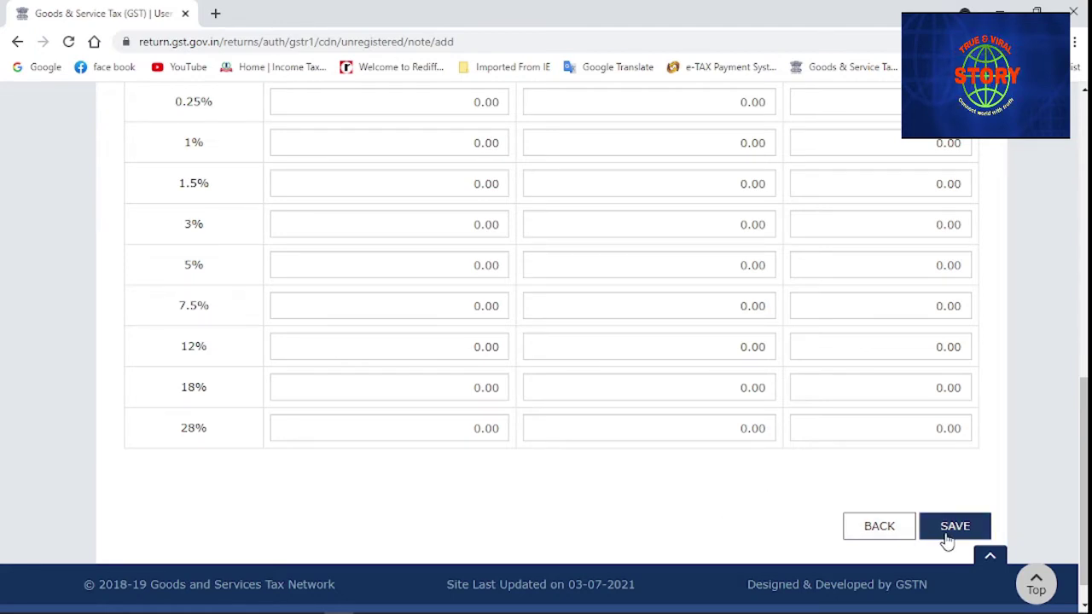
{"action": "left_click", "coordinate": [879, 527]}
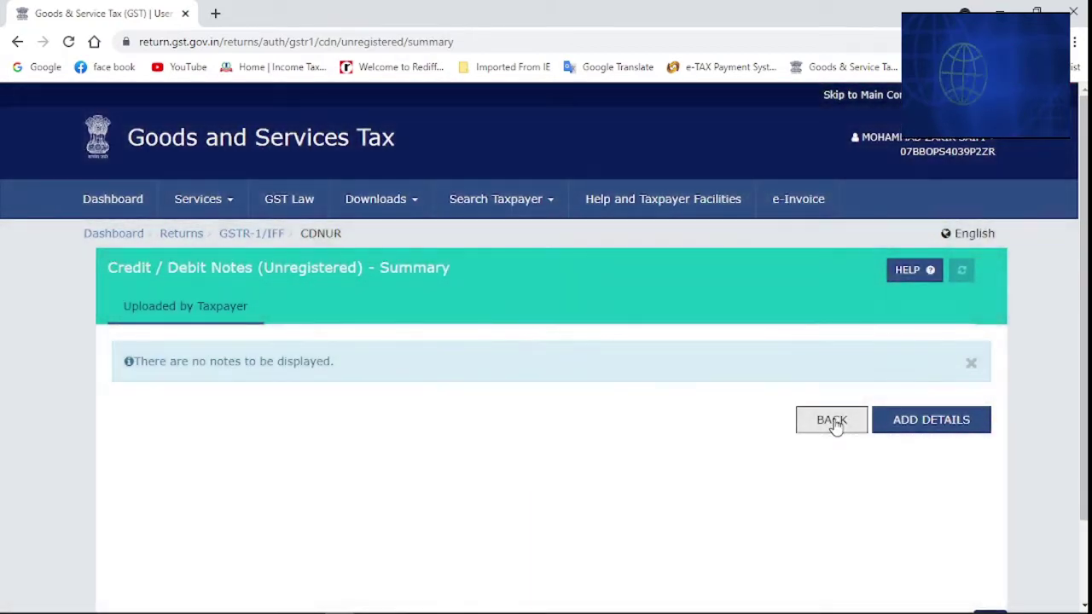
Return to the GSTR-1 page and open the 6A Exports Invoices section
{"action": "left_click", "coordinate": [832, 421]}
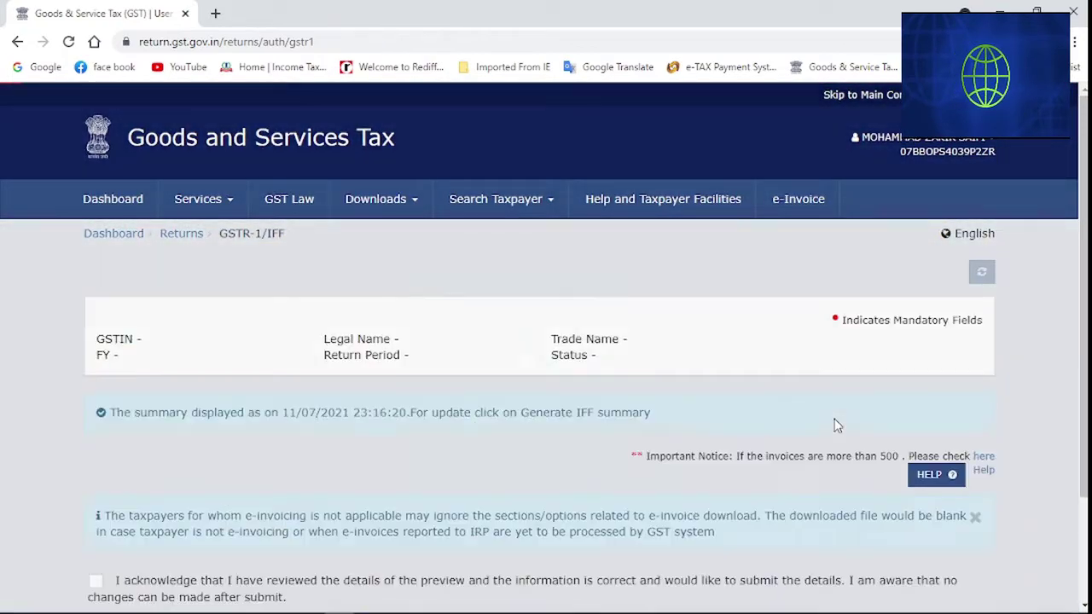
{"action": "scroll", "coordinate": [554, 420], "scroll_direction": "down", "scroll_amount": 2}
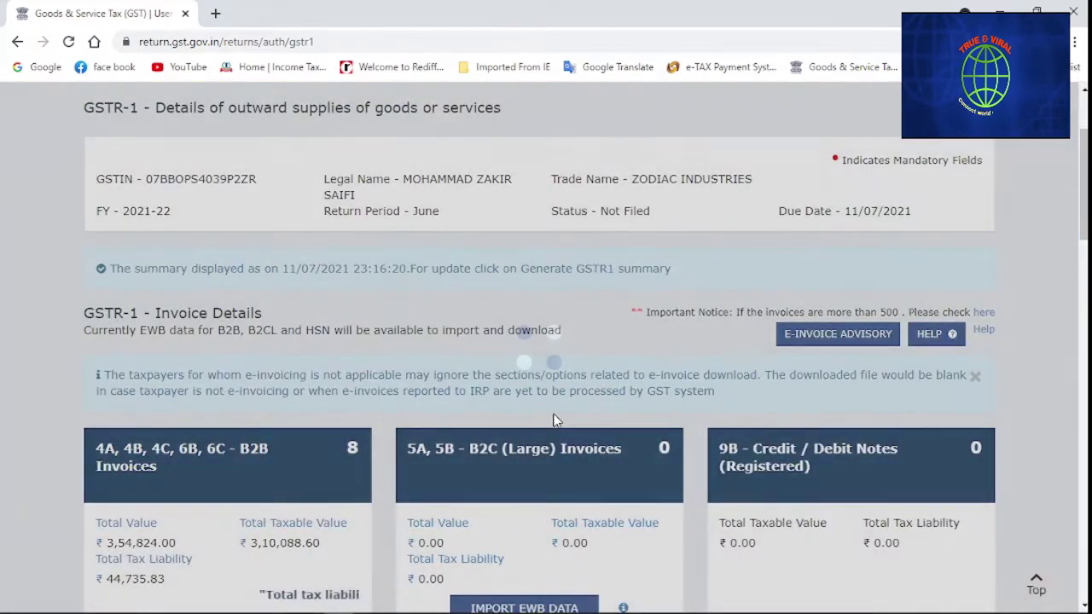
{"action": "scroll", "coordinate": [554, 420], "scroll_direction": "down", "scroll_amount": 2}
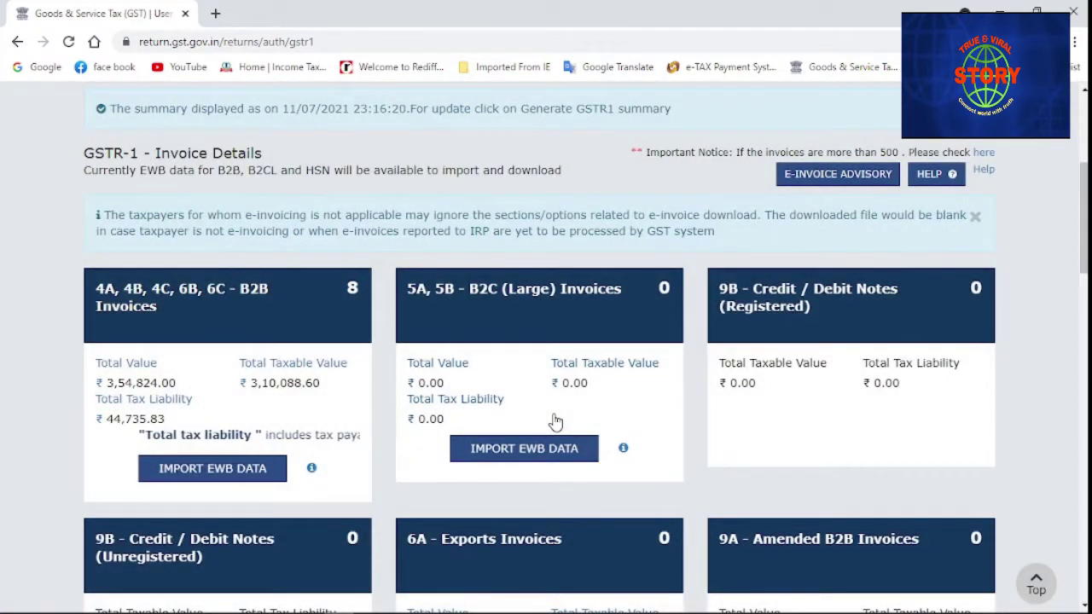
{"action": "scroll", "coordinate": [554, 419], "scroll_direction": "down", "scroll_amount": 2}
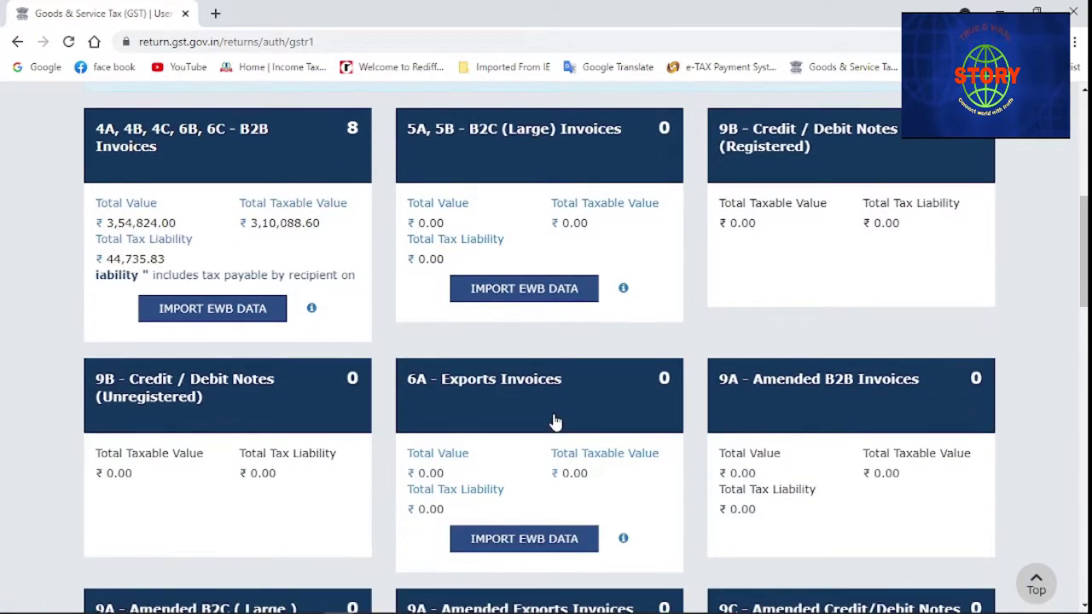
{"action": "scroll", "coordinate": [554, 420], "scroll_direction": "down", "scroll_amount": 1}
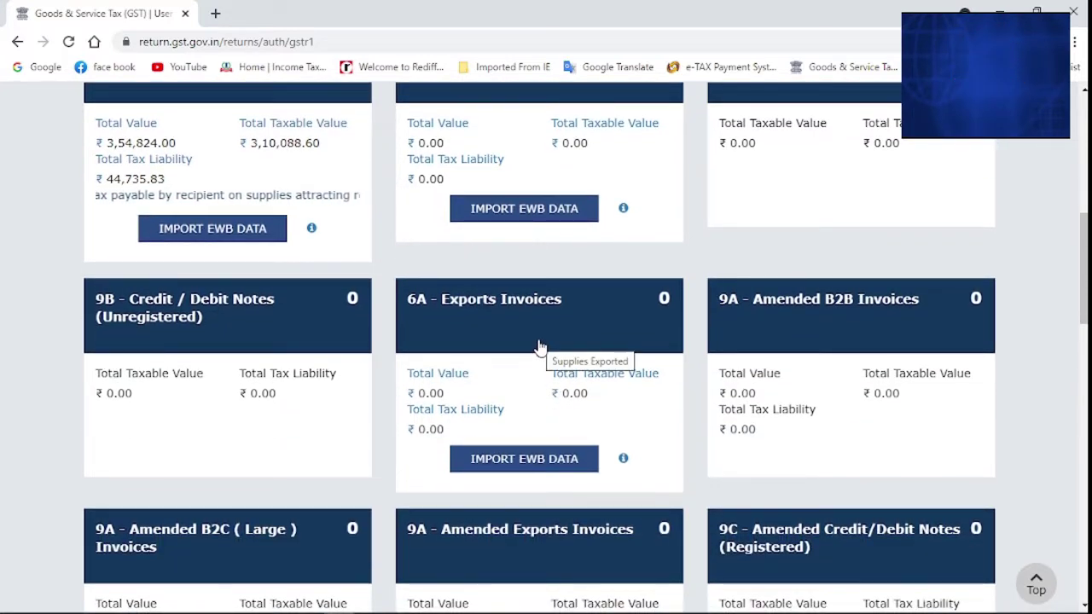
{"action": "left_click", "coordinate": [541, 347]}
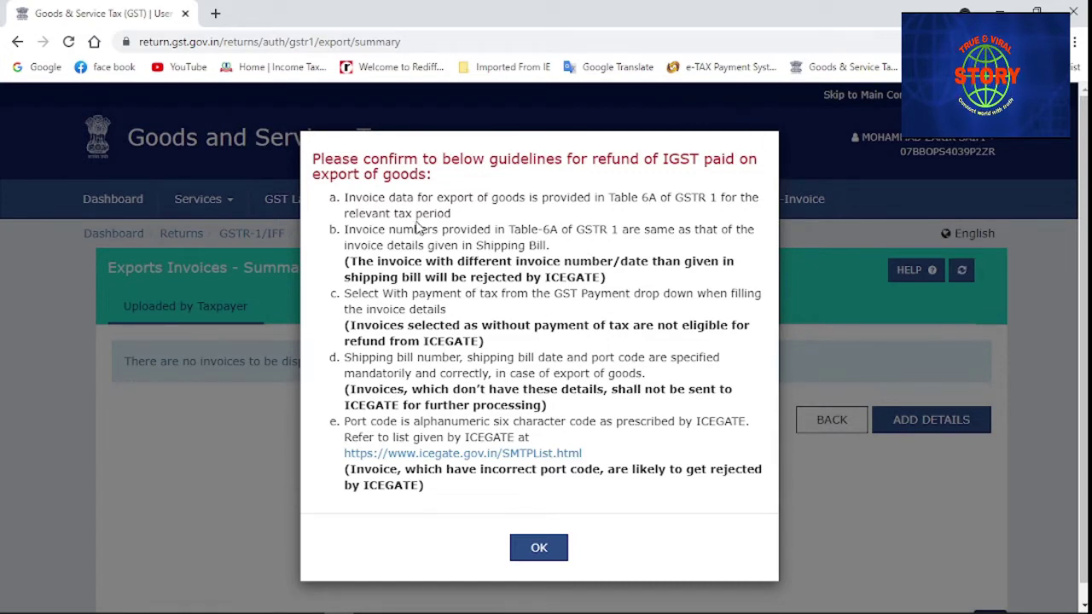
Acknowledge the IGST export refund guidelines and begin a new export invoice
{"action": "left_click", "coordinate": [533, 550]}
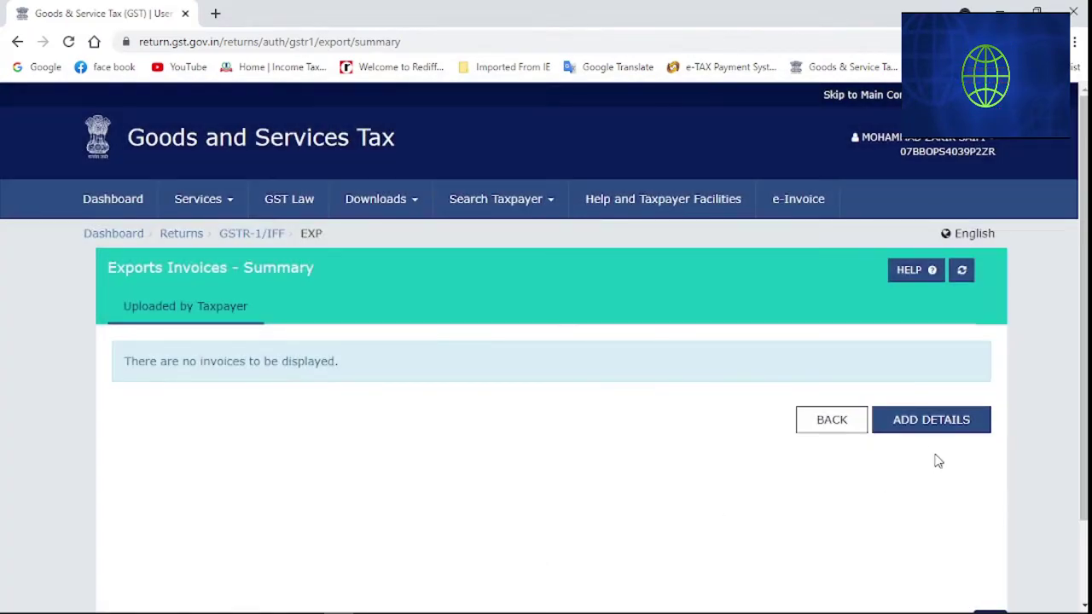
{"action": "left_click", "coordinate": [929, 429]}
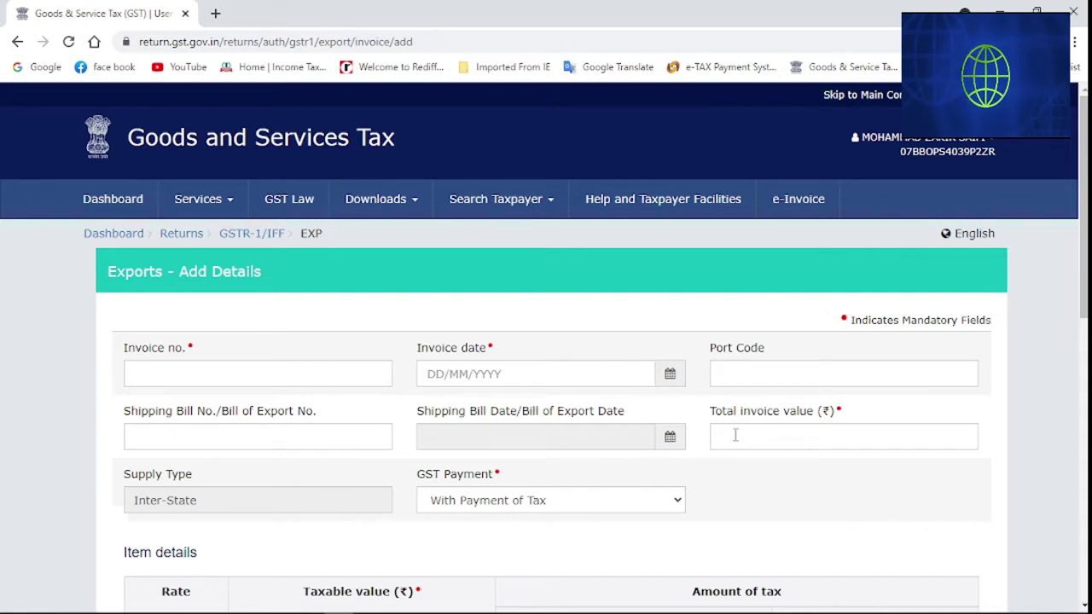
Keep GST Payment as With Payment of Tax and leave the export form unsaved
{"action": "scroll", "coordinate": [732, 439], "scroll_direction": "down", "scroll_amount": 1}
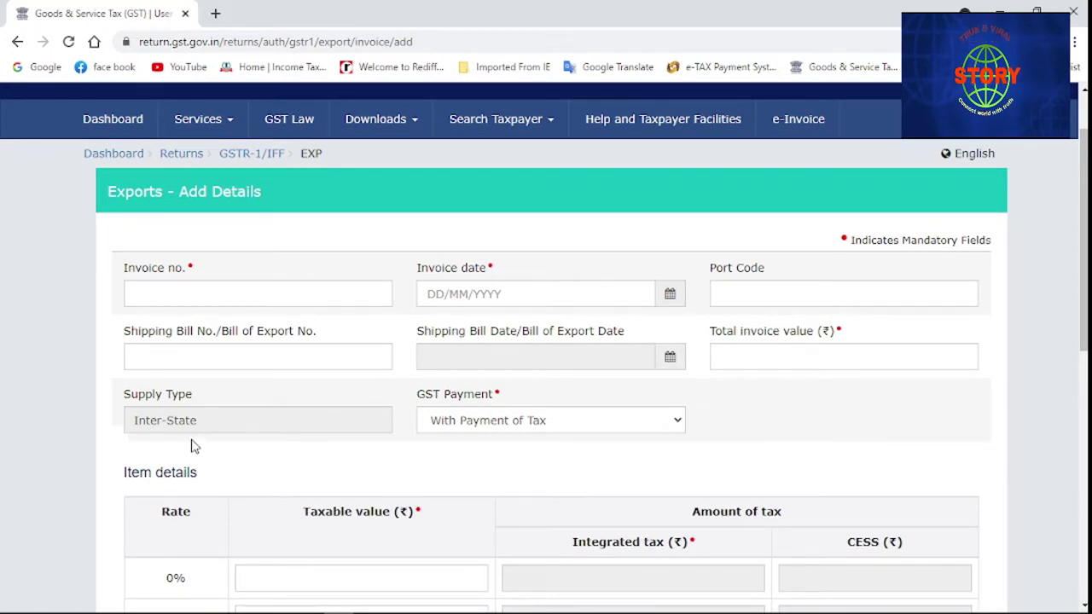
{"action": "left_click", "coordinate": [583, 423]}
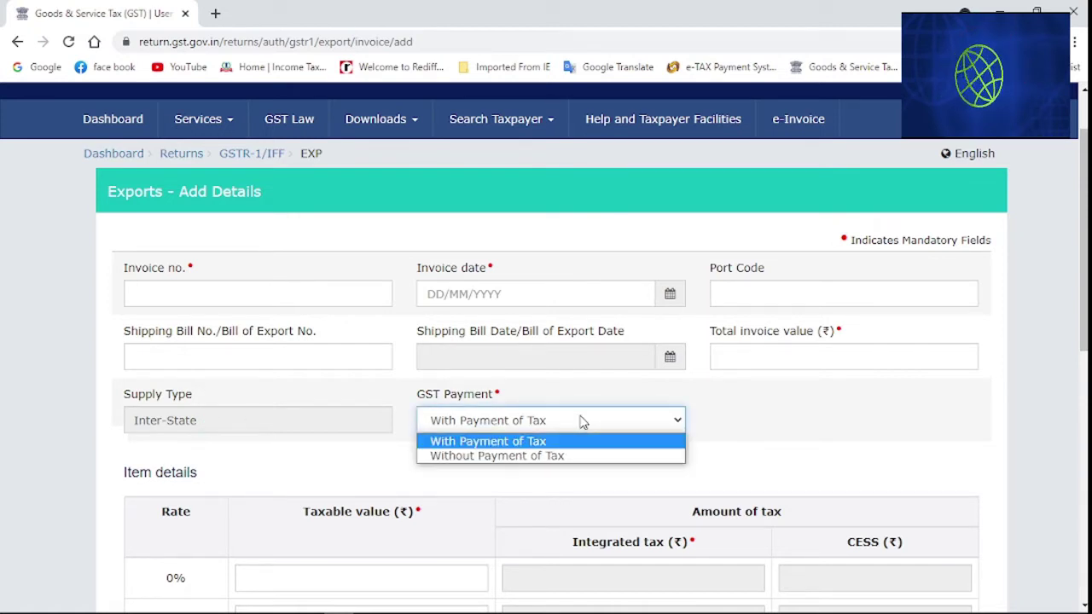
{"action": "left_click", "coordinate": [810, 413]}
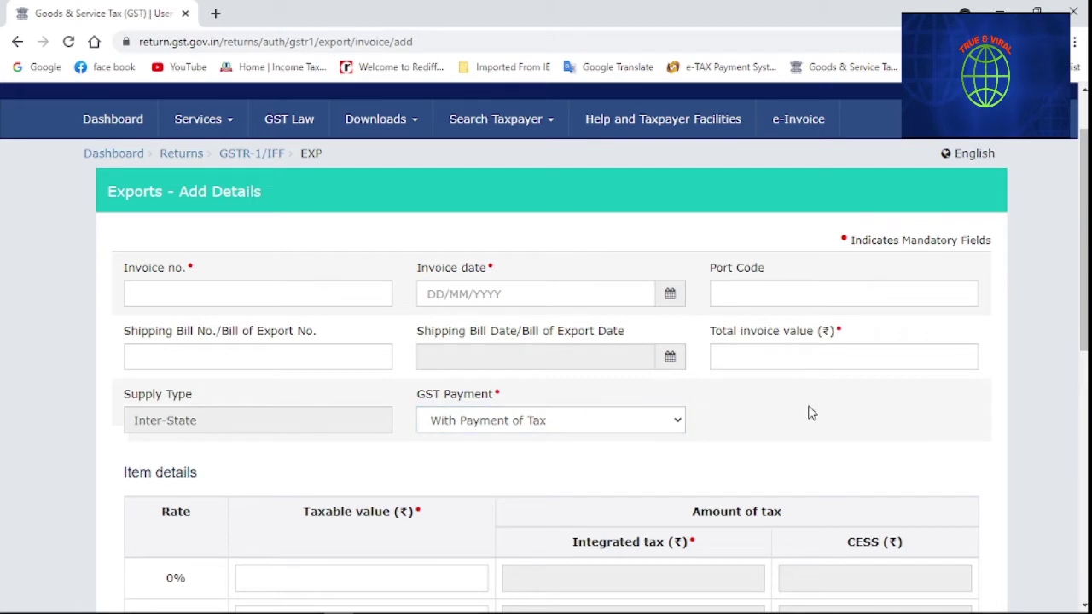
{"action": "scroll", "coordinate": [450, 498], "scroll_direction": "down", "scroll_amount": 1}
{"action": "scroll", "coordinate": [443, 492], "scroll_direction": "down", "scroll_amount": 2}
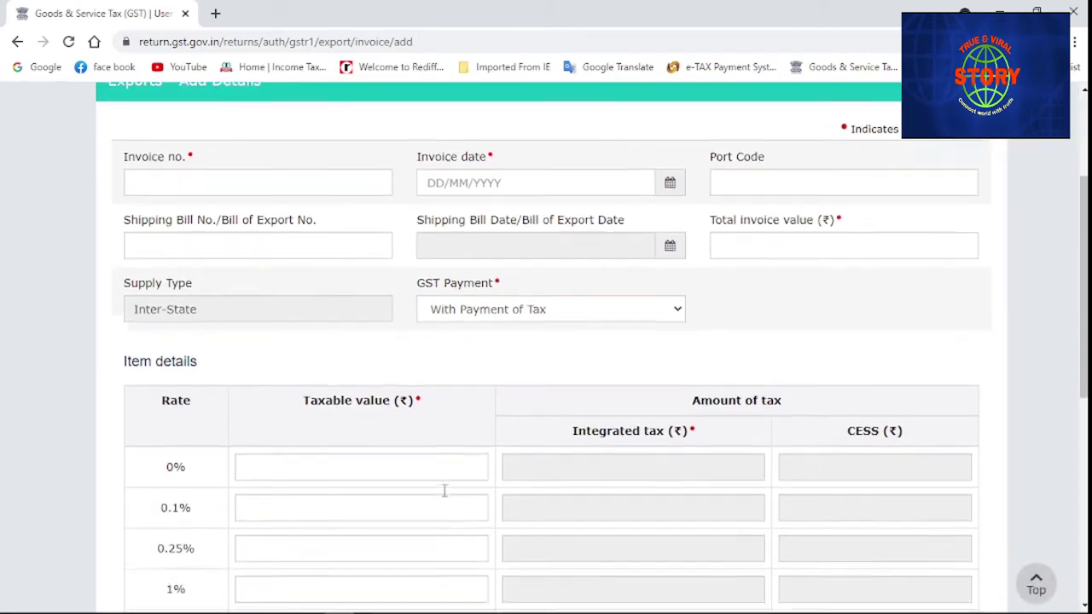
{"action": "scroll", "coordinate": [443, 491], "scroll_direction": "down", "scroll_amount": 2}
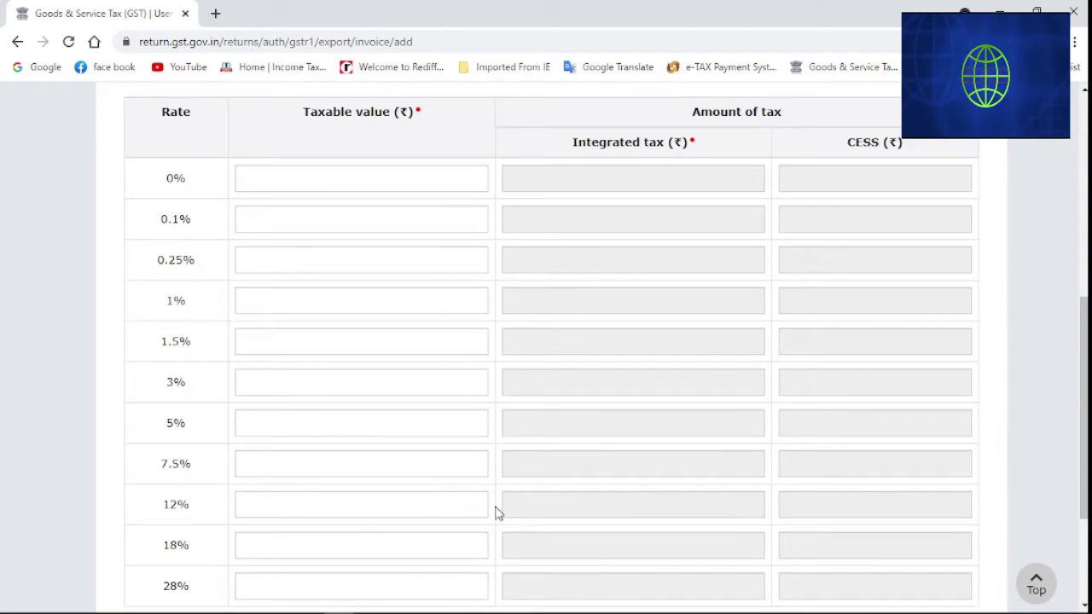
{"action": "scroll", "coordinate": [497, 512], "scroll_direction": "down", "scroll_amount": 2}
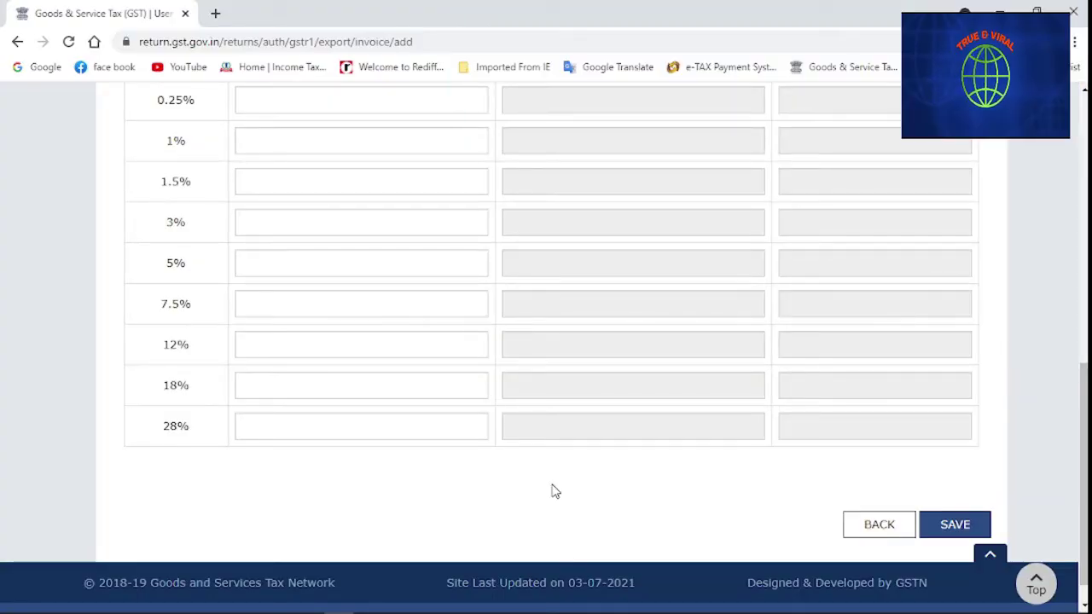
{"action": "left_click", "coordinate": [879, 526]}
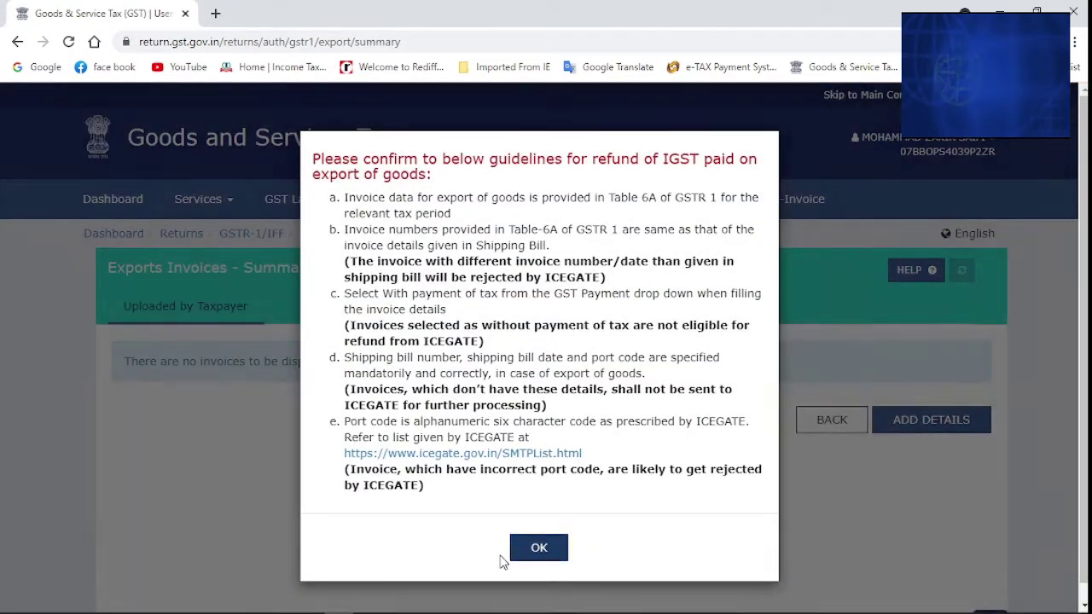
Dismiss the refund guidelines and return to the June 2021 GSTR-1 page's amendment tiles
{"action": "left_click", "coordinate": [538, 547]}
{"action": "left_click", "coordinate": [824, 426]}
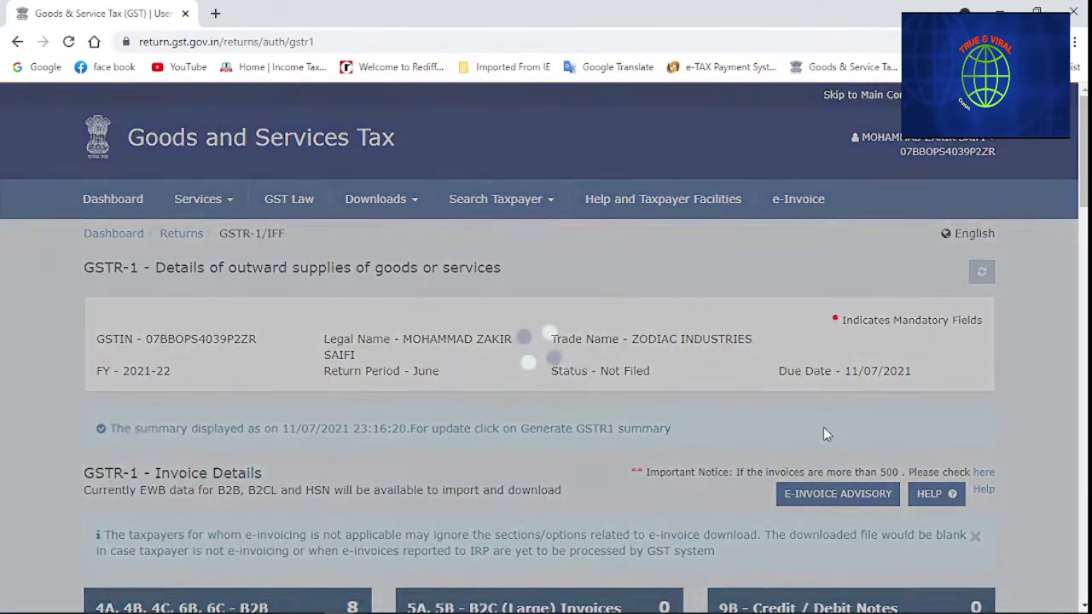
{"action": "scroll", "coordinate": [646, 450], "scroll_direction": "down", "scroll_amount": 2}
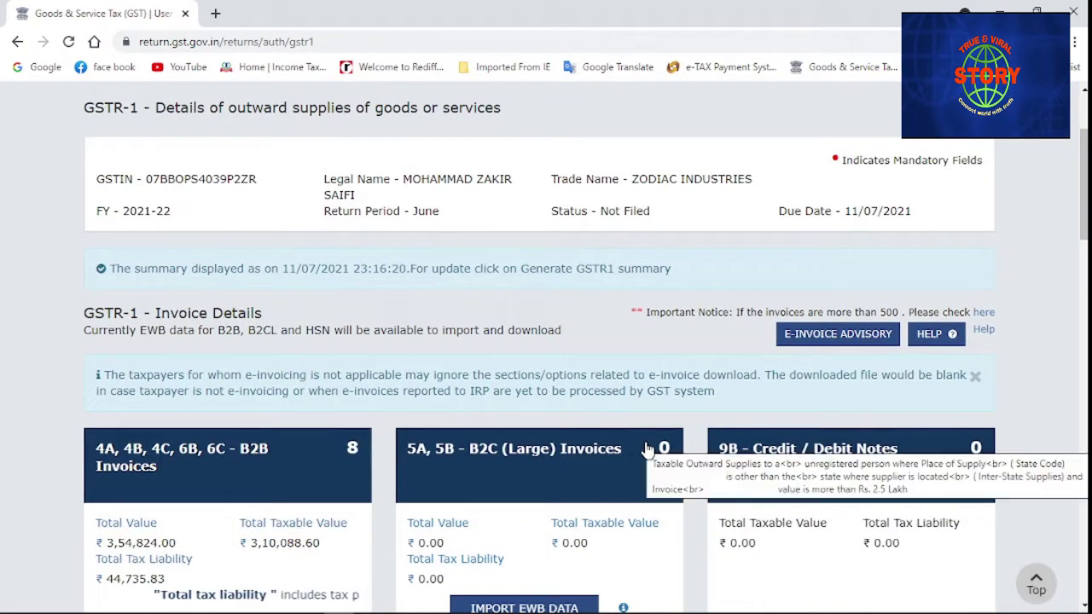
{"action": "scroll", "coordinate": [647, 451], "scroll_direction": "down", "scroll_amount": 2}
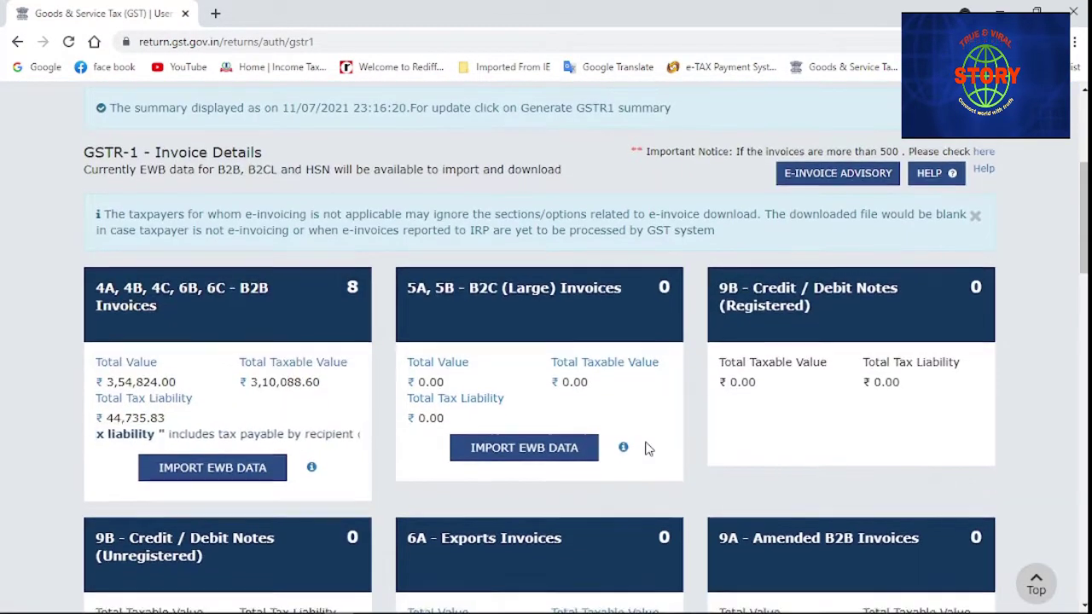
{"action": "scroll", "coordinate": [646, 450], "scroll_direction": "down", "scroll_amount": 2}
{"action": "scroll", "coordinate": [645, 451], "scroll_direction": "down", "scroll_amount": 1}
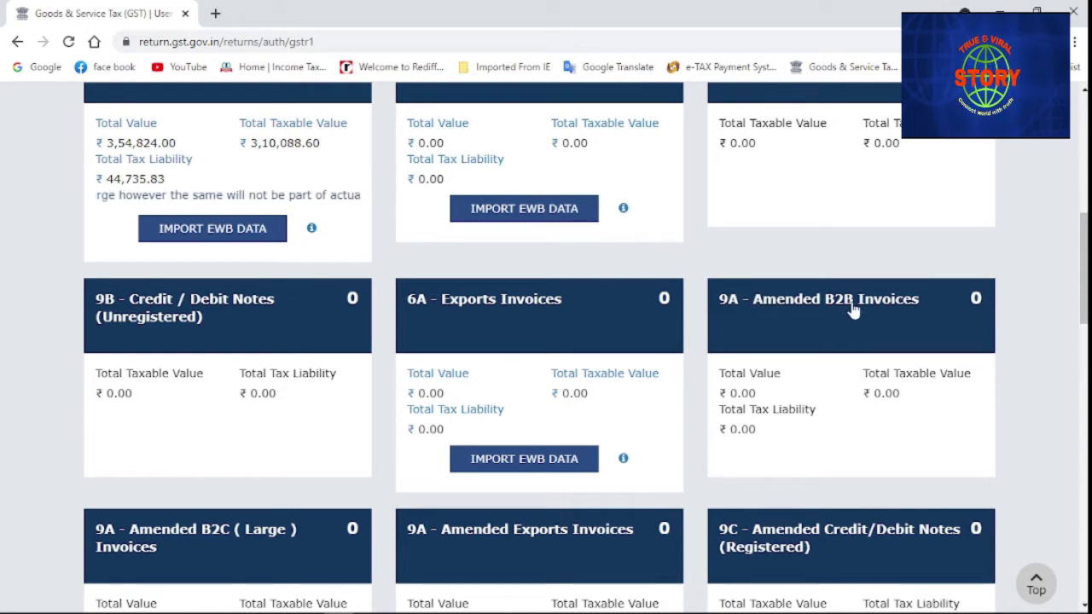
Look up invoice 745 for amendment in 9A Amended B2B Invoices for 2021-22
{"action": "left_click", "coordinate": [836, 433]}
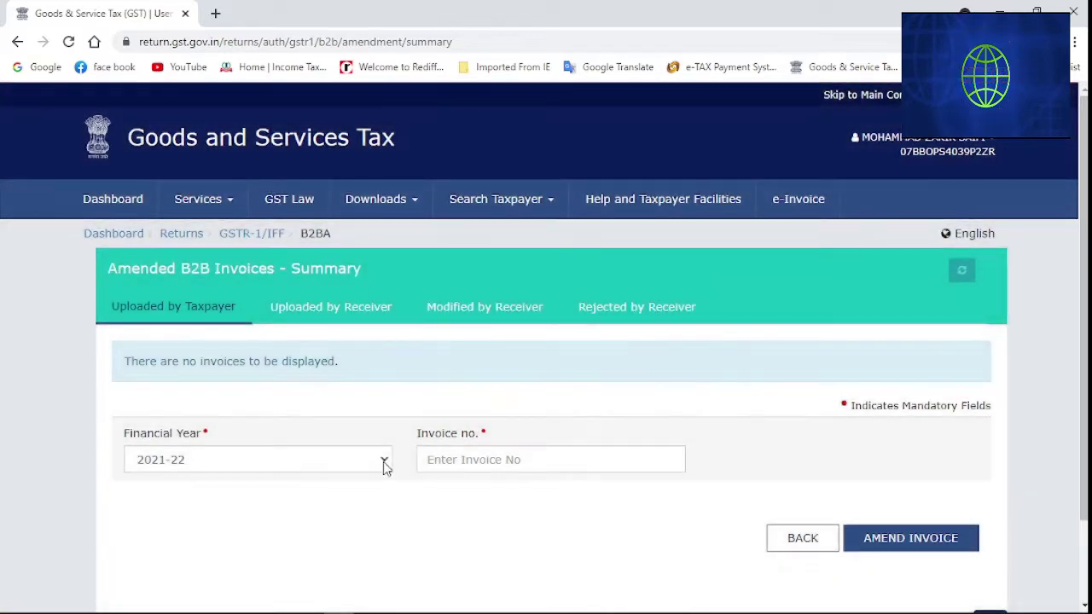
{"action": "left_click", "coordinate": [385, 465]}
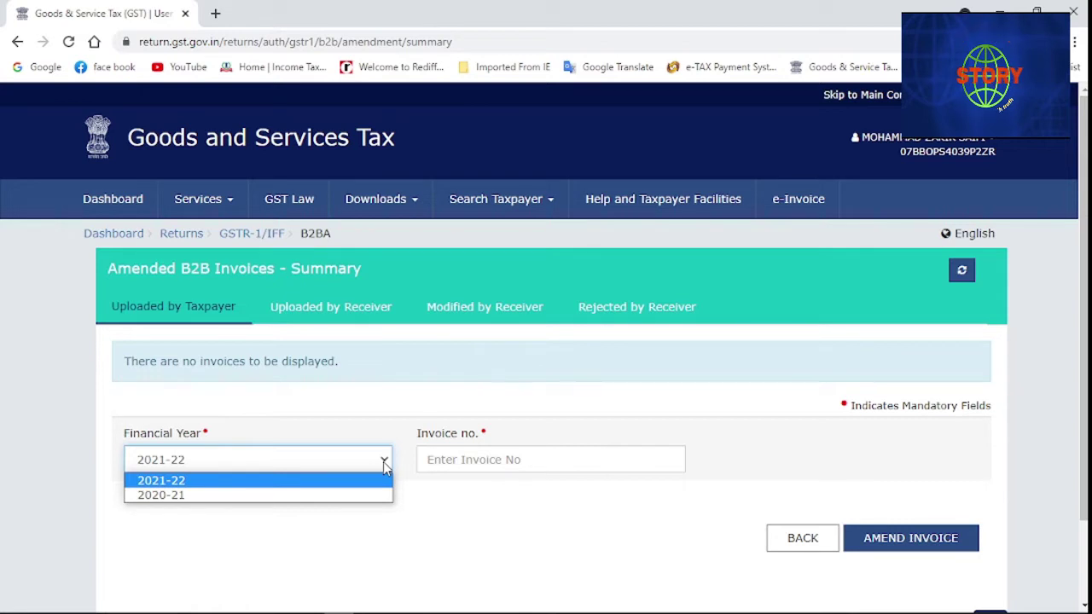
{"action": "left_click", "coordinate": [208, 483]}
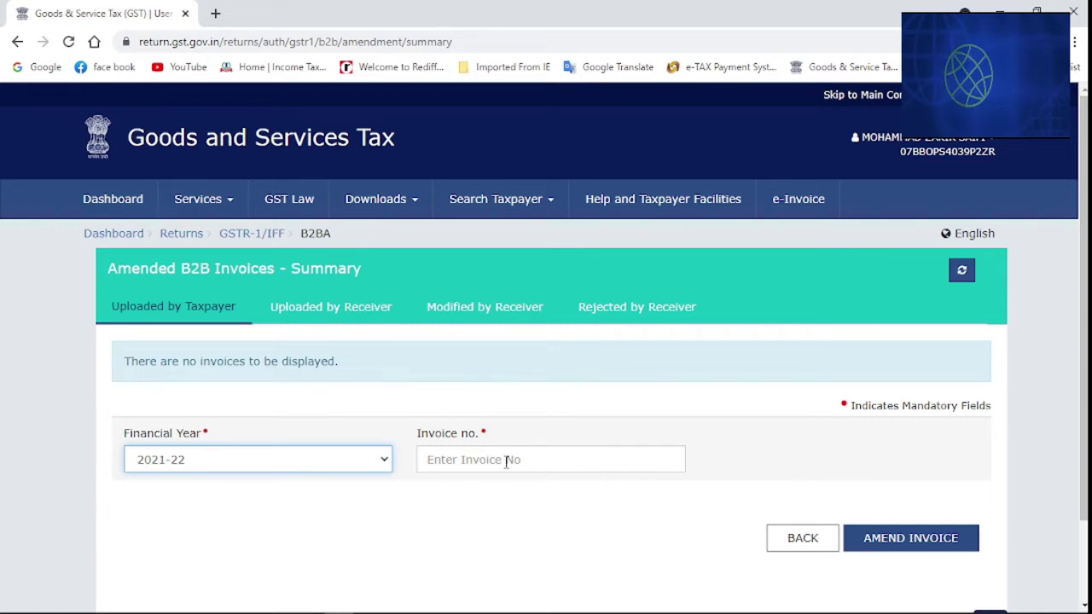
{"action": "left_click", "coordinate": [506, 462]}
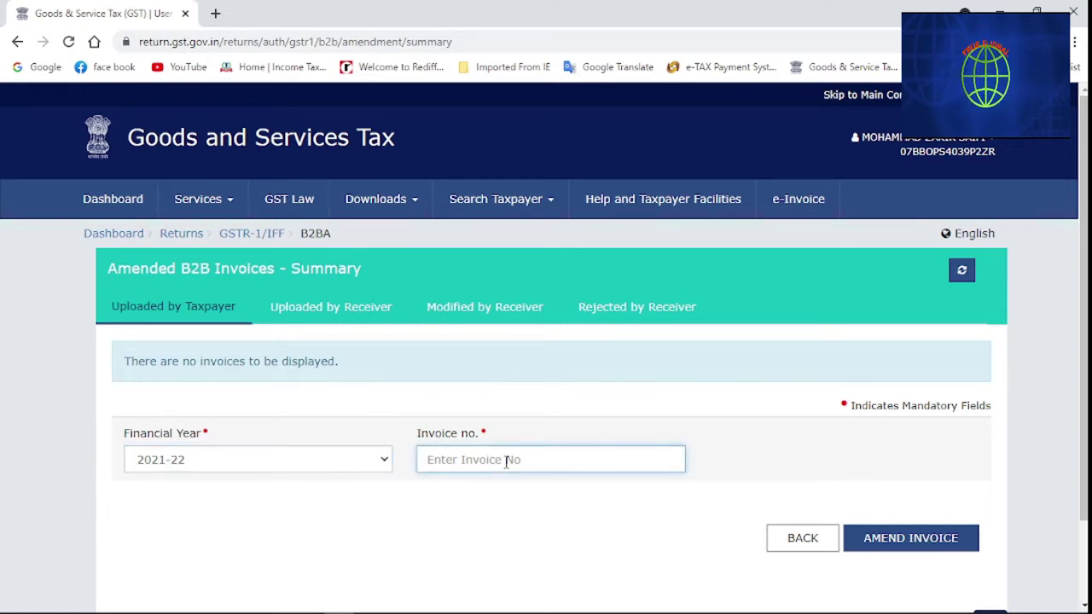
{"action": "type", "text": "745"}
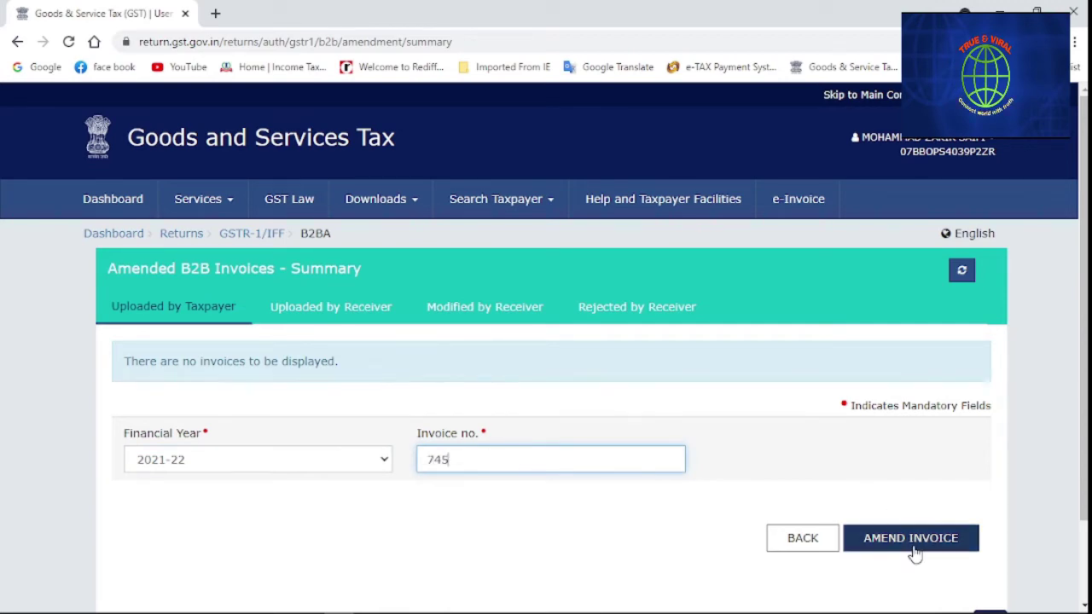
{"action": "left_click", "coordinate": [911, 545]}
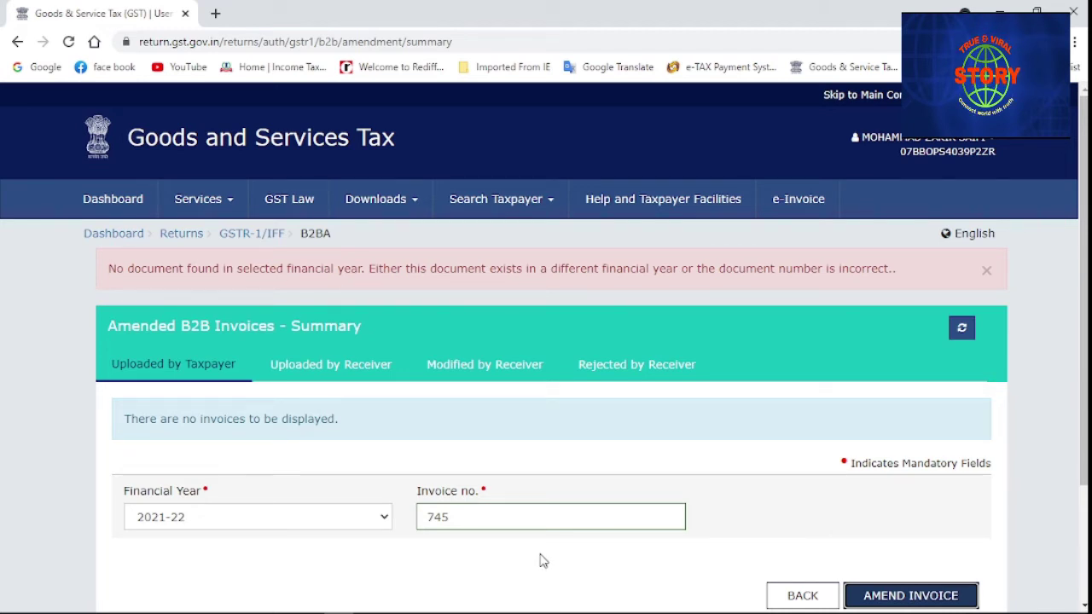
Look up invoice 806 for B2B amendment in 2021-22; no document is found
{"action": "left_click", "coordinate": [478, 525]}
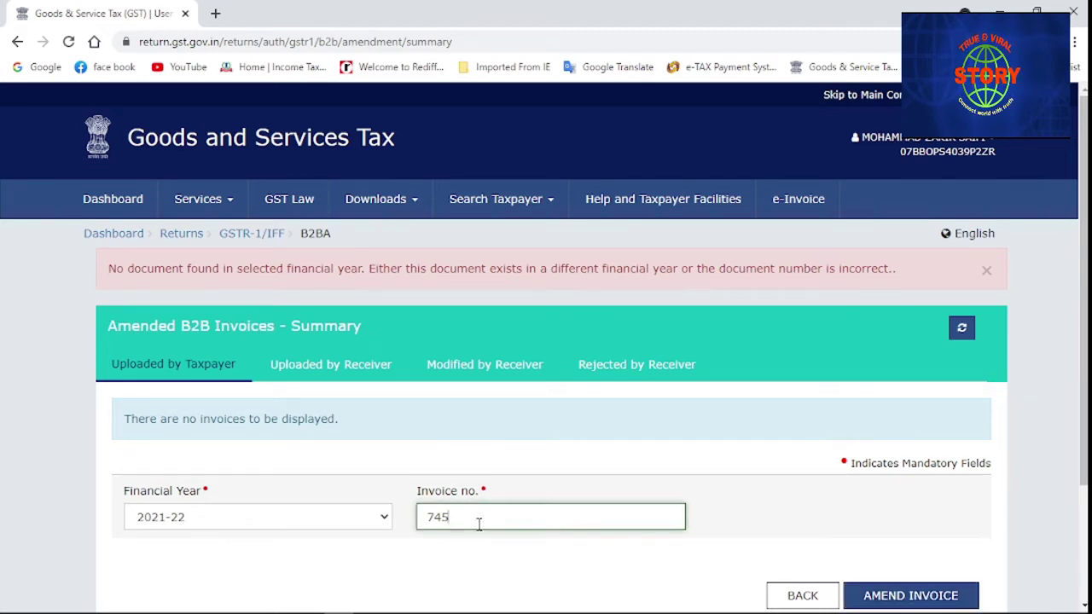
{"action": "key", "text": "BackSpace"}
{"action": "key", "text": "BackSpace"}
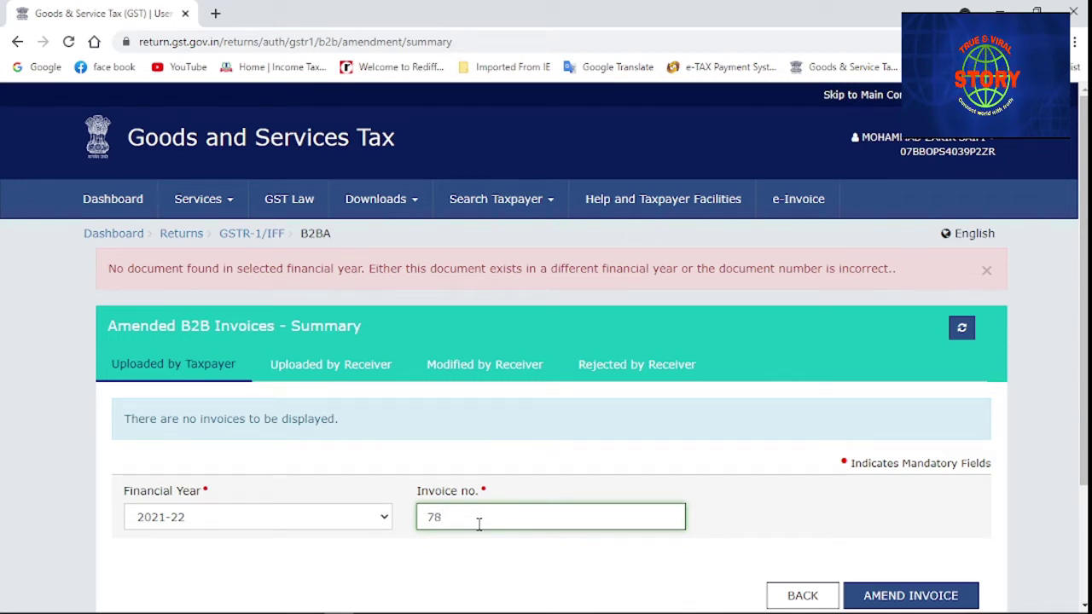
{"action": "key", "text": "BackSpace"}
{"action": "key", "text": "BackSpace"}
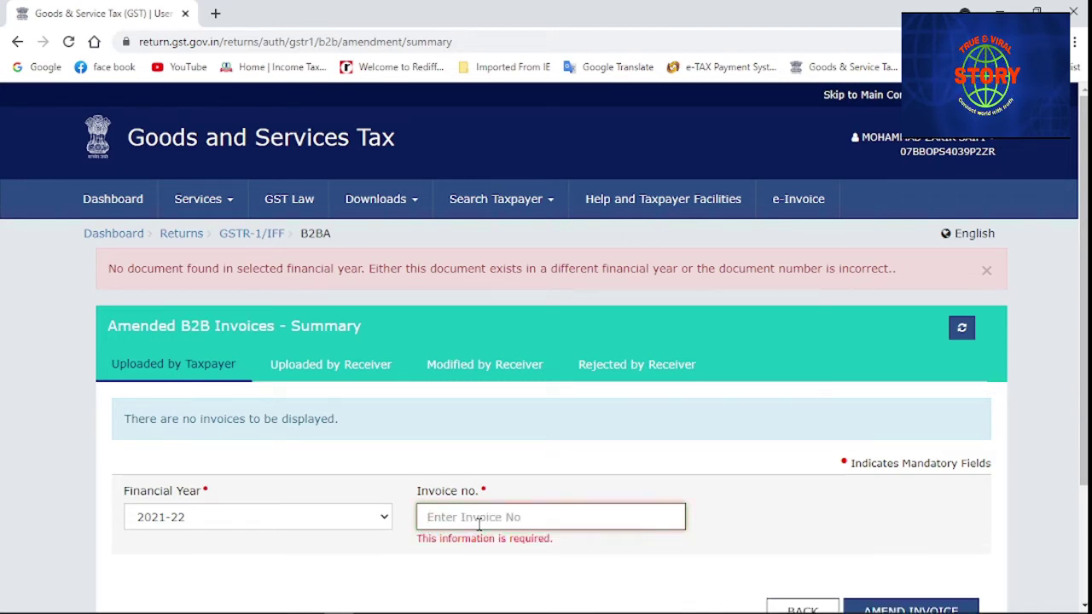
{"action": "type", "text": "8"}
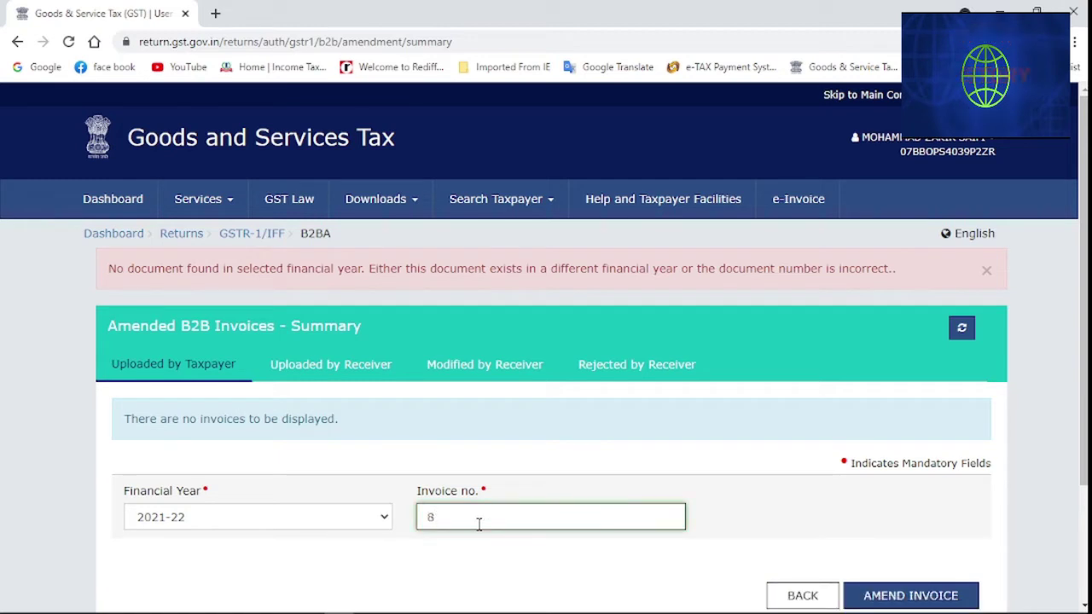
{"action": "type", "text": "0"}
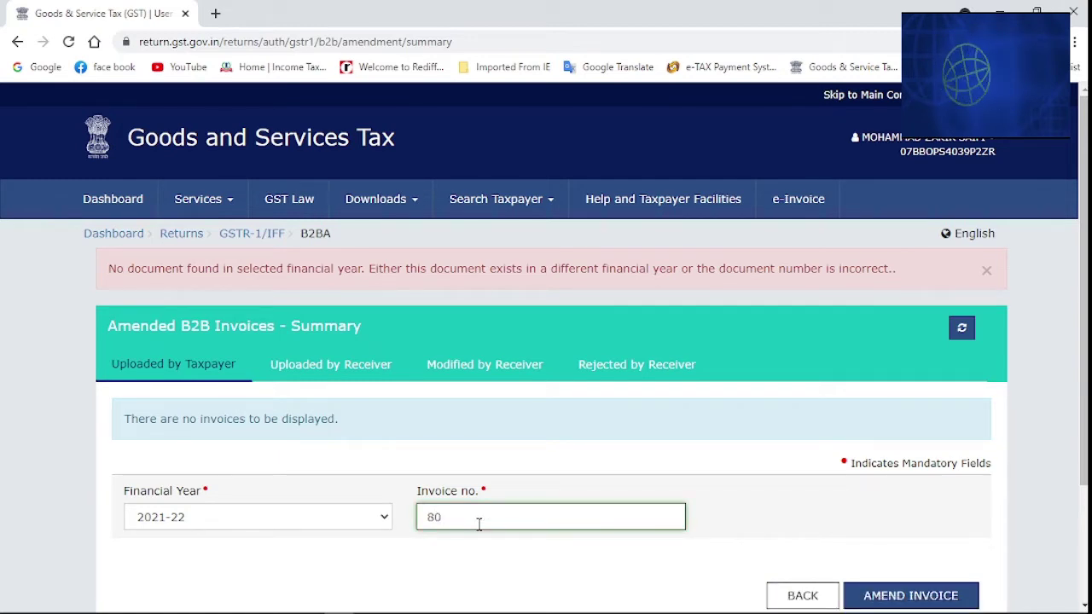
{"action": "type", "text": "6"}
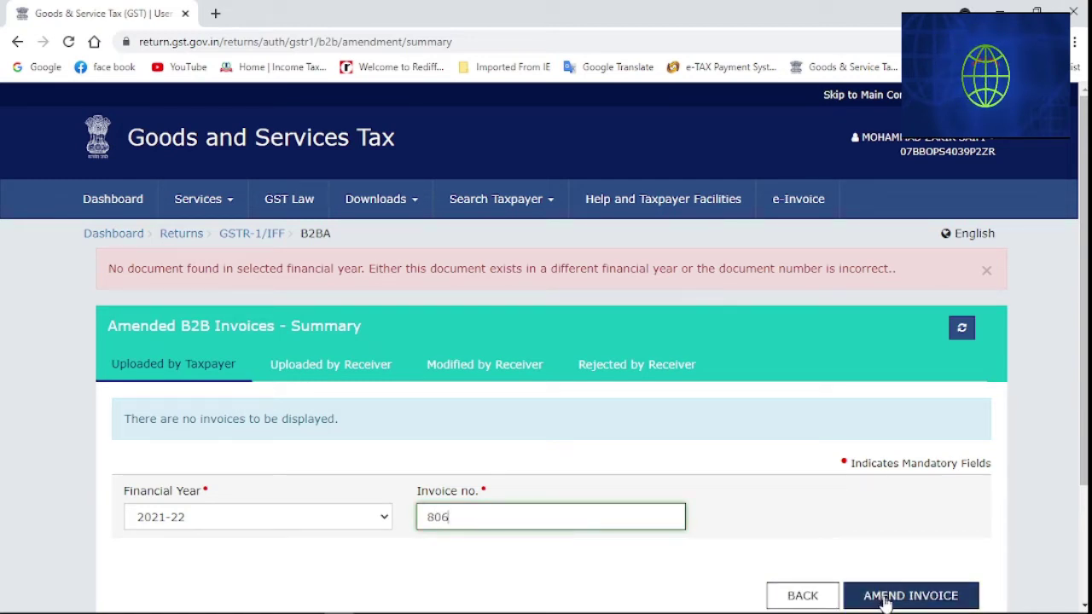
{"action": "left_click", "coordinate": [883, 599]}
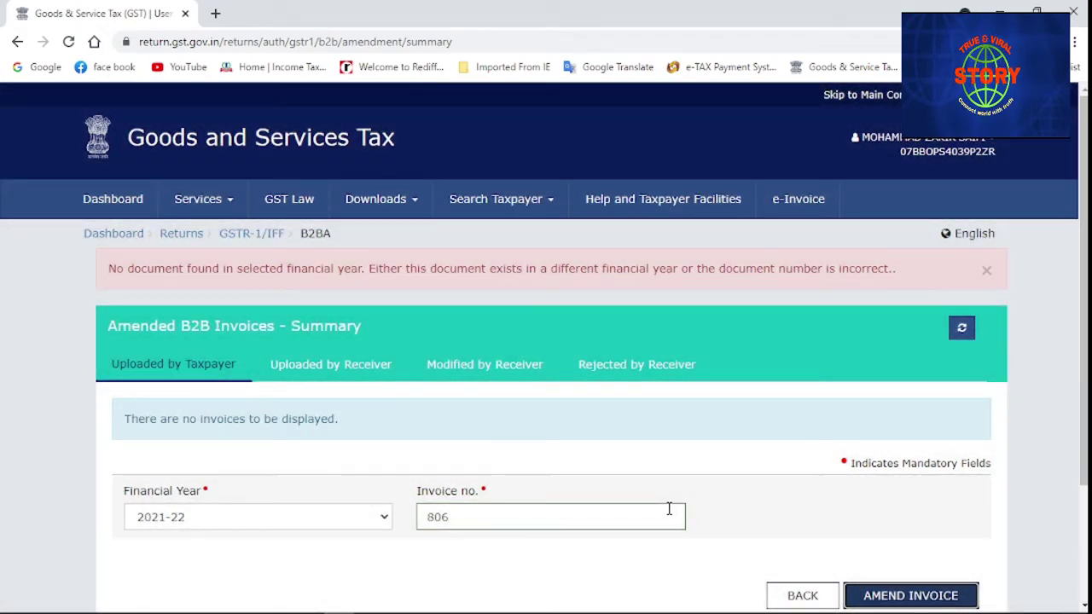
Change the invoice number to 807 and open its B2B amendment form
{"action": "scroll", "coordinate": [668, 510], "scroll_direction": "down", "scroll_amount": 2}
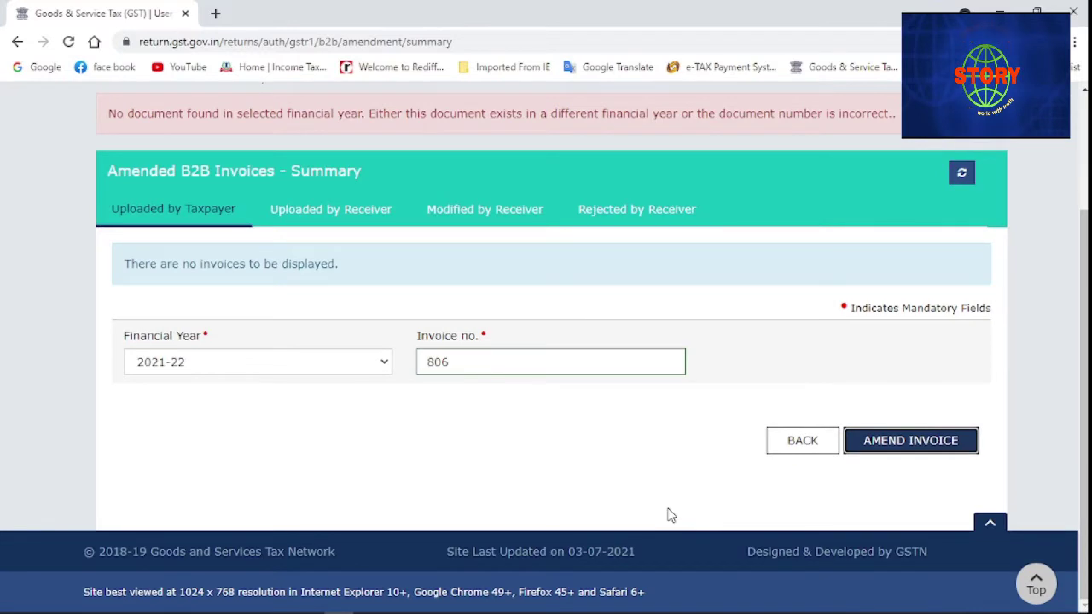
{"action": "left_click", "coordinate": [468, 363]}
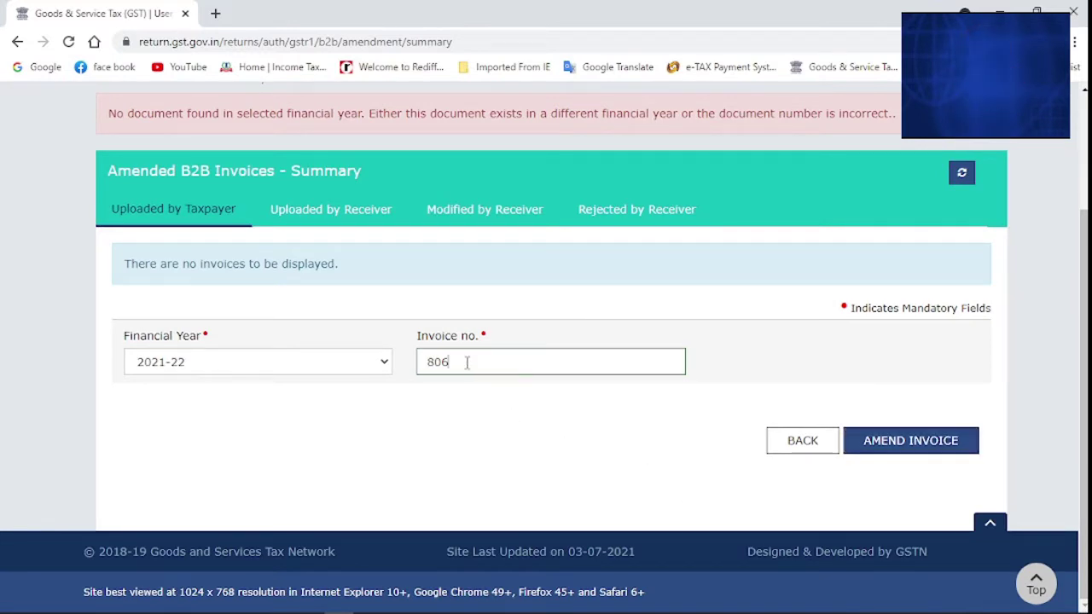
{"action": "key", "text": "BackSpace"}
{"action": "type", "text": "8"}
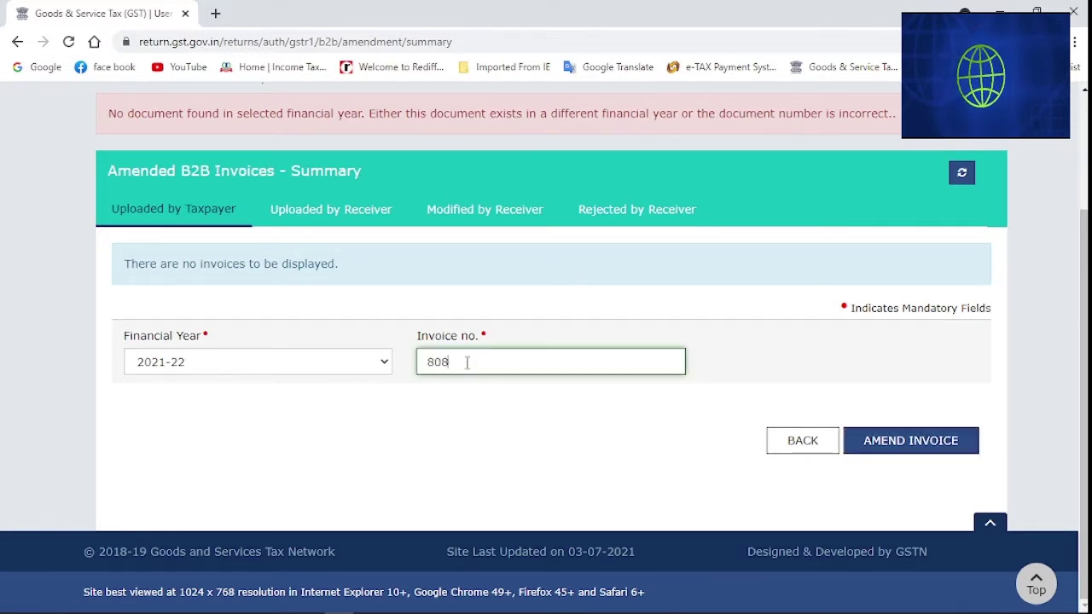
{"action": "key", "text": "BackSpace"}
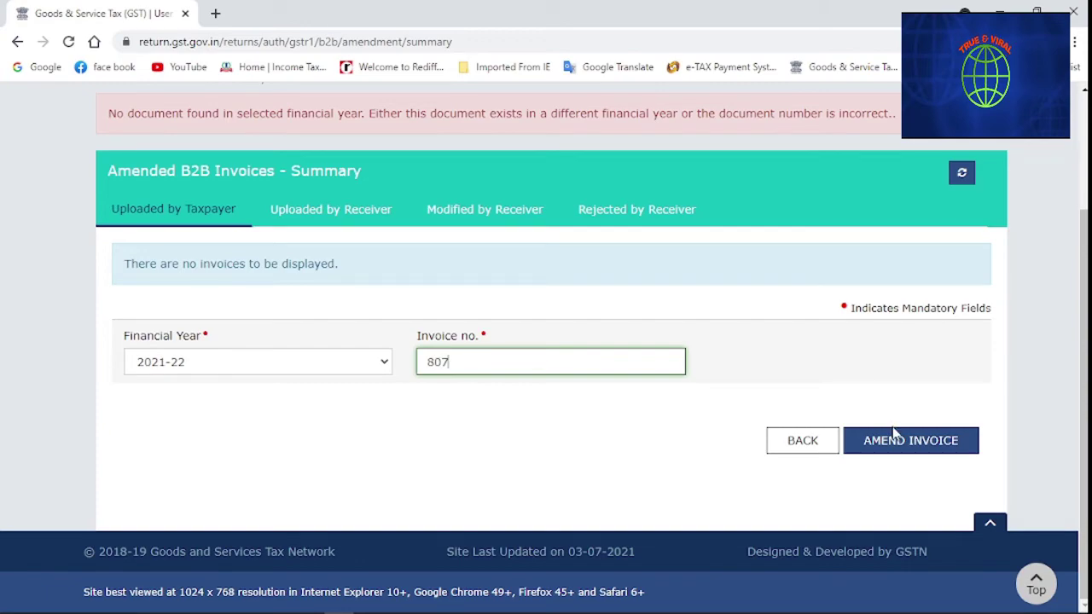
{"action": "left_click", "coordinate": [894, 435]}
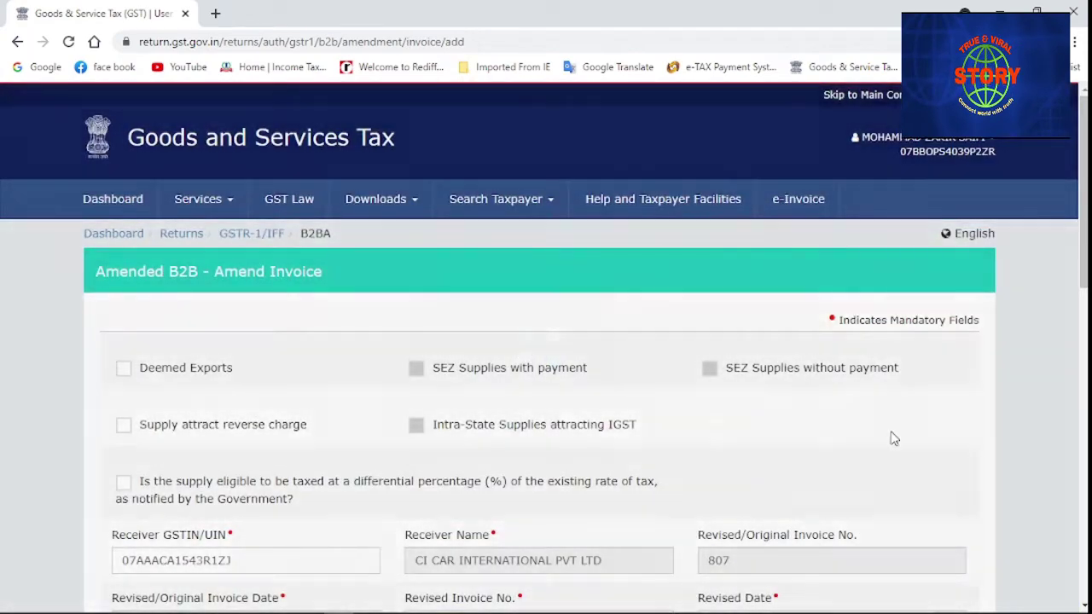
{"action": "scroll", "coordinate": [621, 478], "scroll_direction": "down", "scroll_amount": 1}
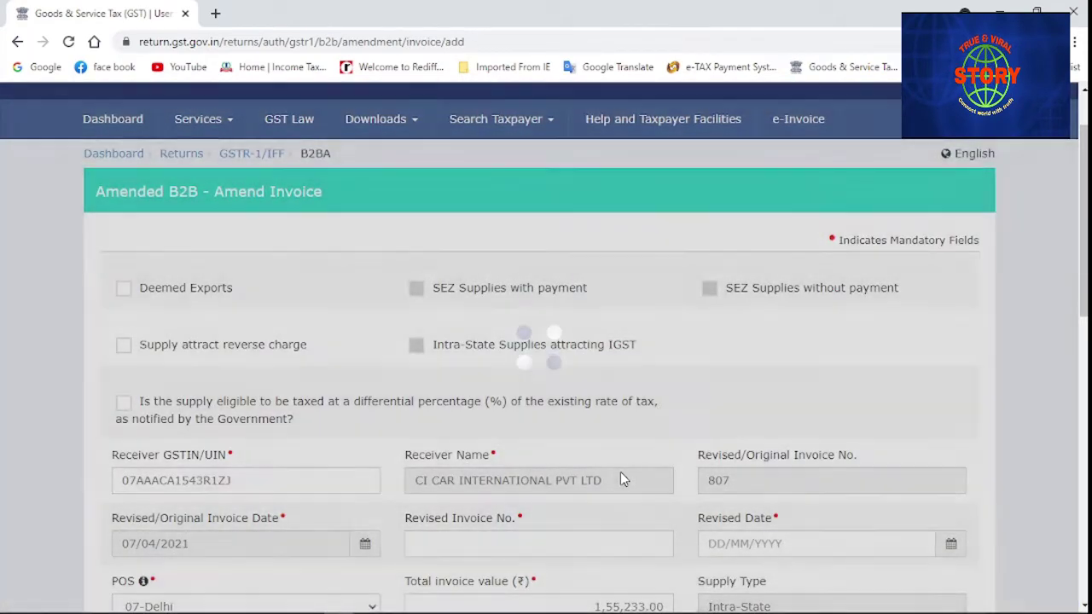
{"action": "scroll", "coordinate": [621, 478], "scroll_direction": "down", "scroll_amount": 2}
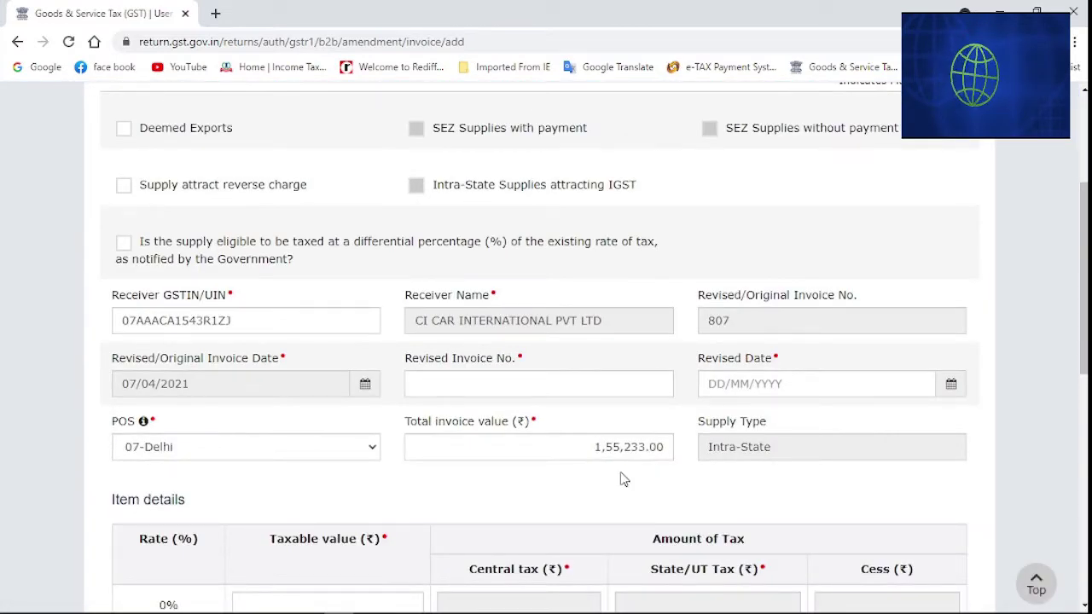
{"action": "scroll", "coordinate": [623, 480], "scroll_direction": "down", "scroll_amount": 2}
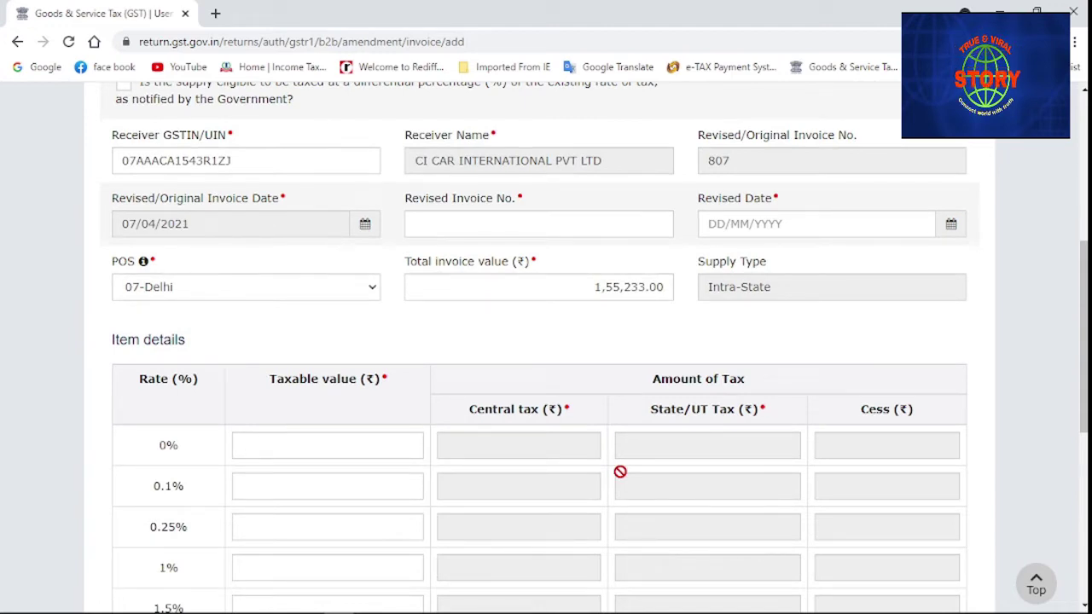
{"action": "scroll", "coordinate": [620, 472], "scroll_direction": "down", "scroll_amount": 4}
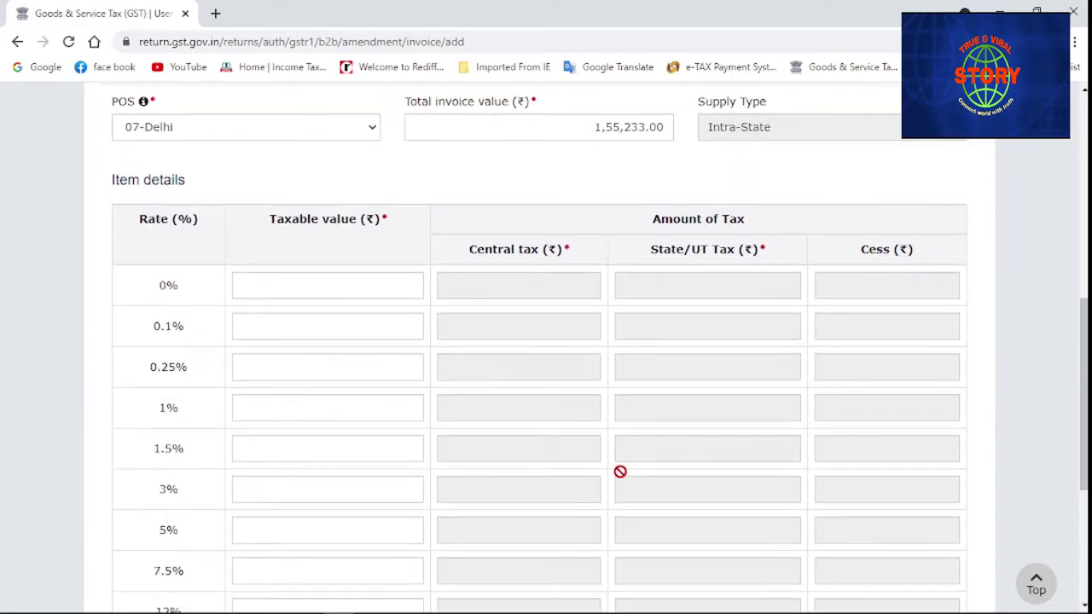
{"action": "scroll", "coordinate": [621, 478], "scroll_direction": "down", "scroll_amount": 2}
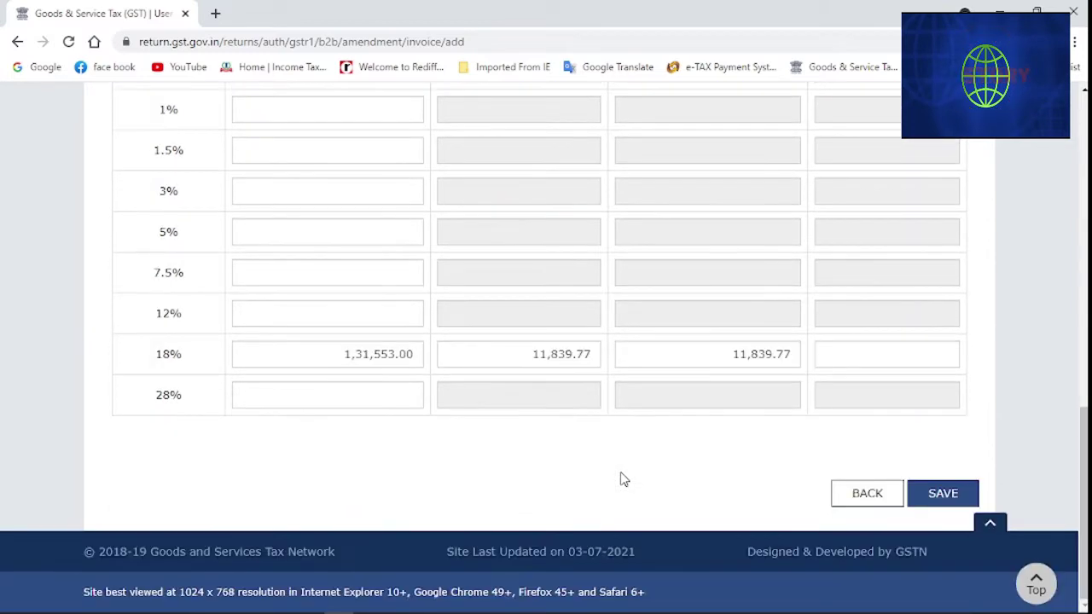
{"action": "scroll", "coordinate": [620, 480], "scroll_direction": "up", "scroll_amount": 7}
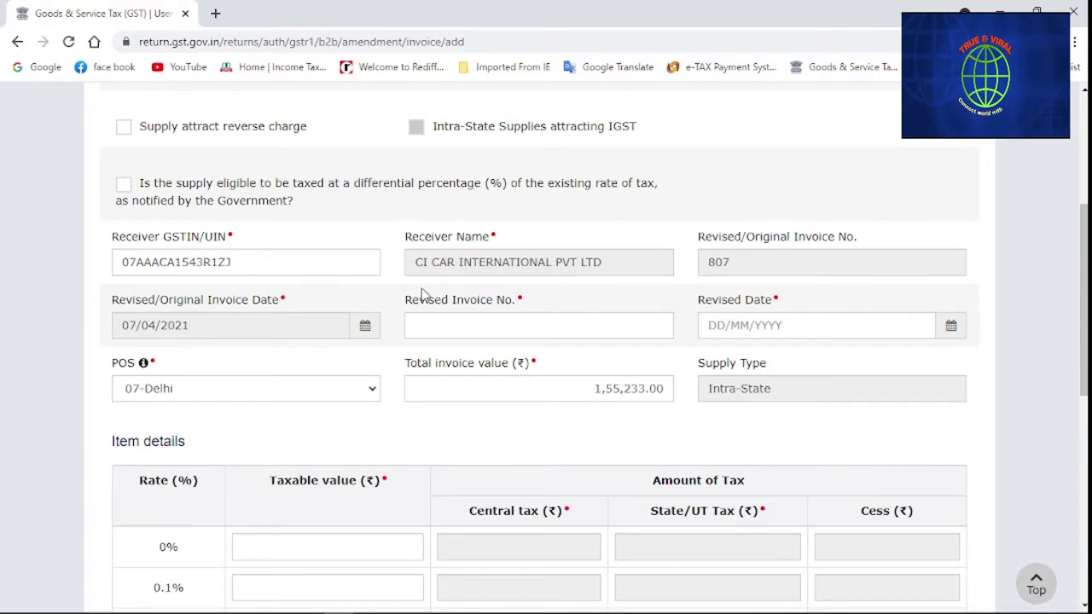
{"action": "left_click", "coordinate": [416, 326]}
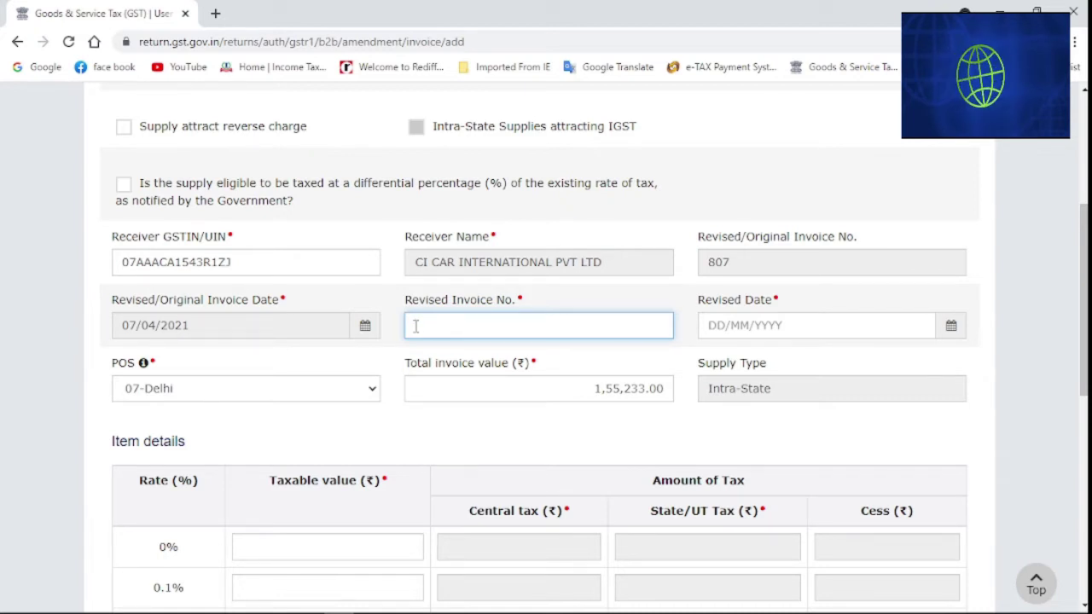
{"action": "left_click", "coordinate": [751, 334]}
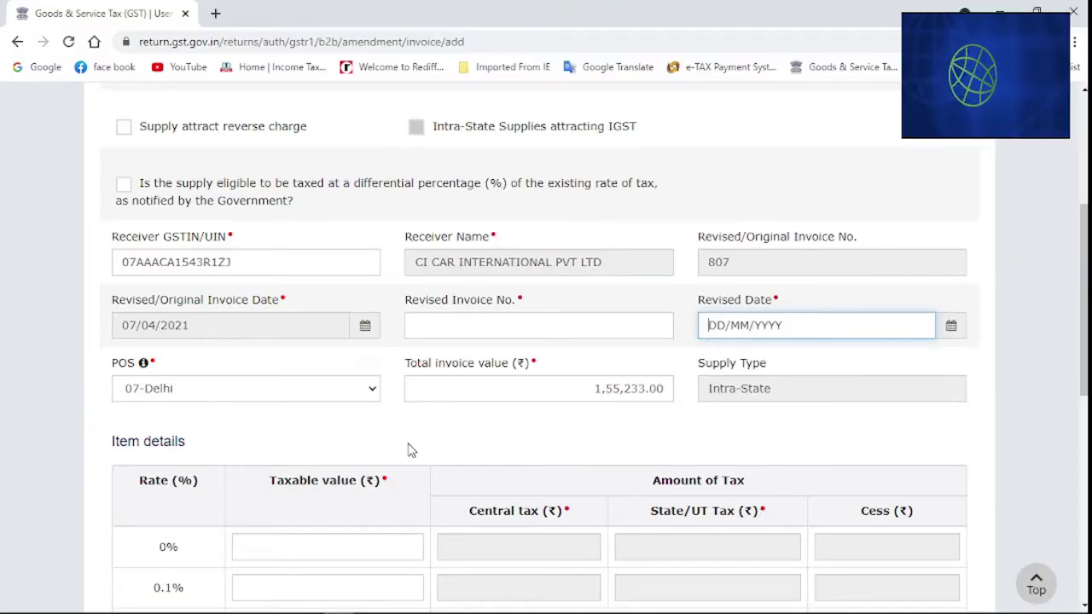
{"action": "scroll", "coordinate": [409, 451], "scroll_direction": "down", "scroll_amount": 2}
{"action": "scroll", "coordinate": [408, 450], "scroll_direction": "down", "scroll_amount": 2}
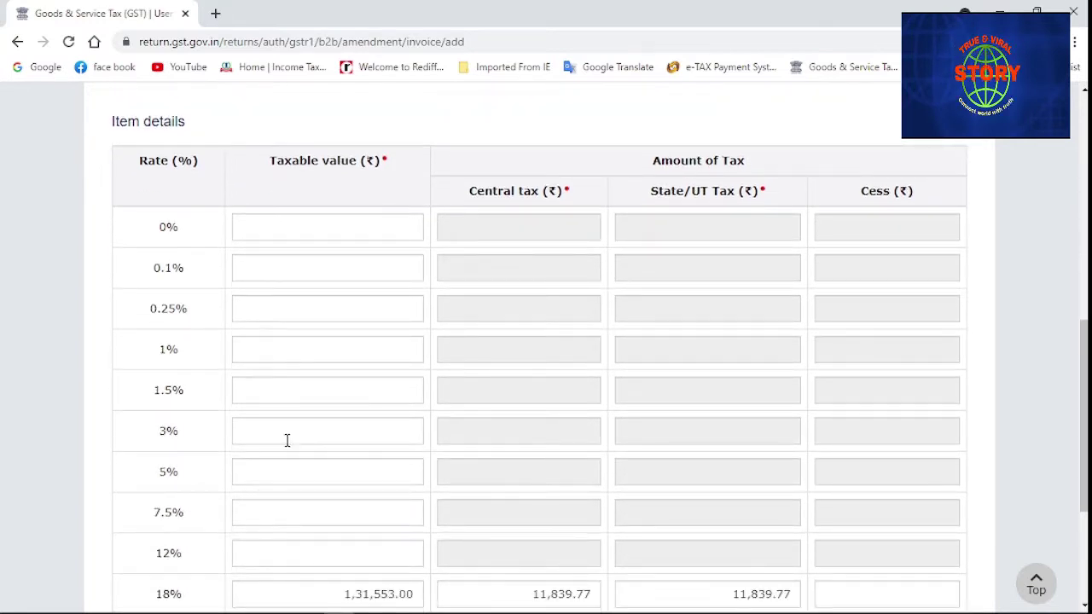
{"action": "scroll", "coordinate": [328, 342], "scroll_direction": "down", "scroll_amount": 3}
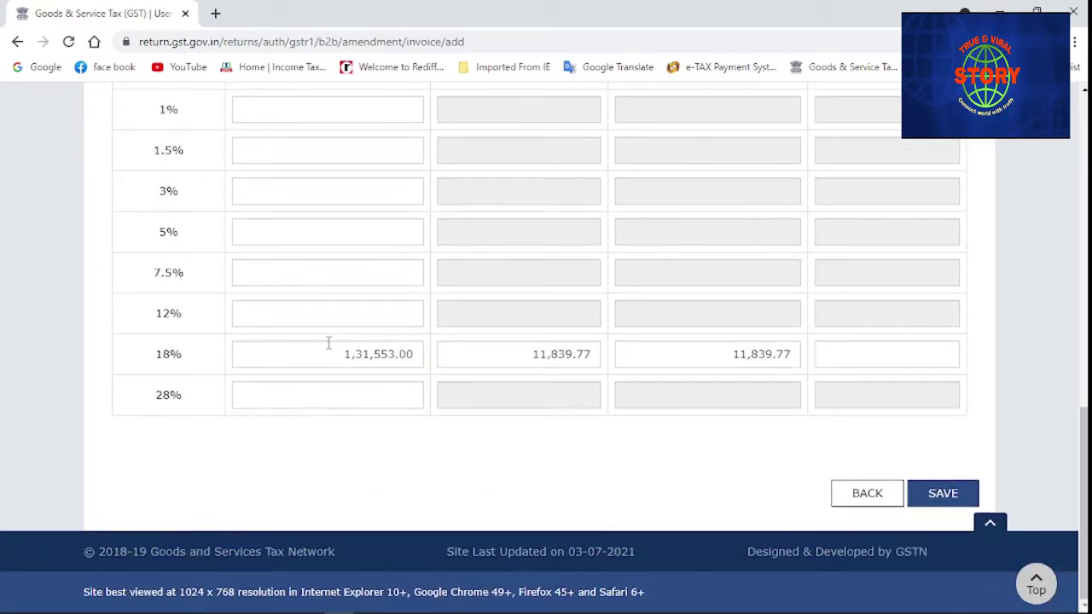
{"action": "scroll", "coordinate": [328, 342], "scroll_direction": "up", "scroll_amount": 2}
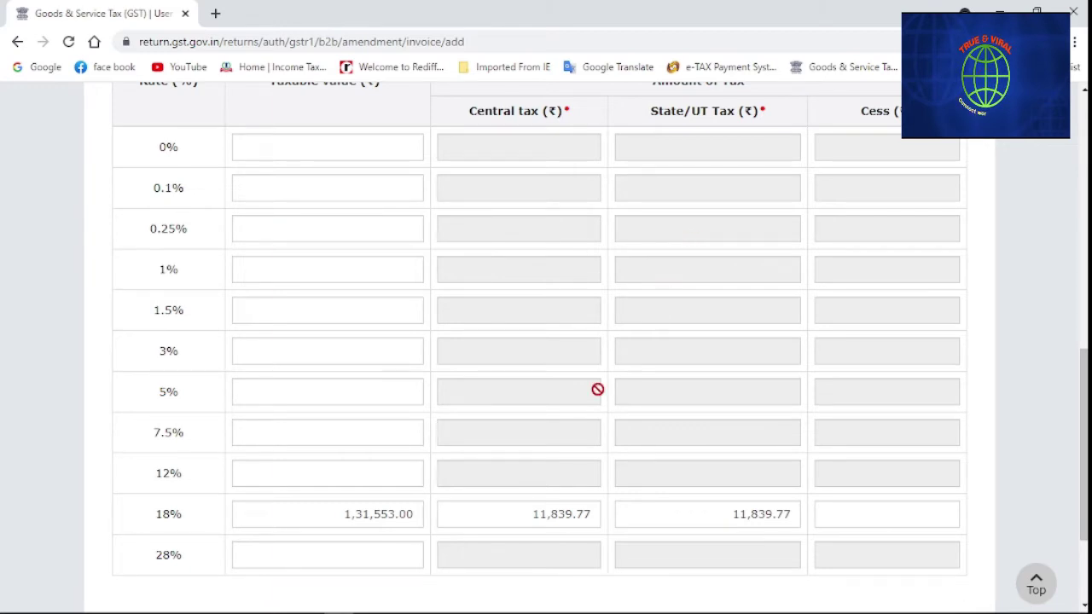
{"action": "scroll", "coordinate": [597, 389], "scroll_direction": "down", "scroll_amount": 2}
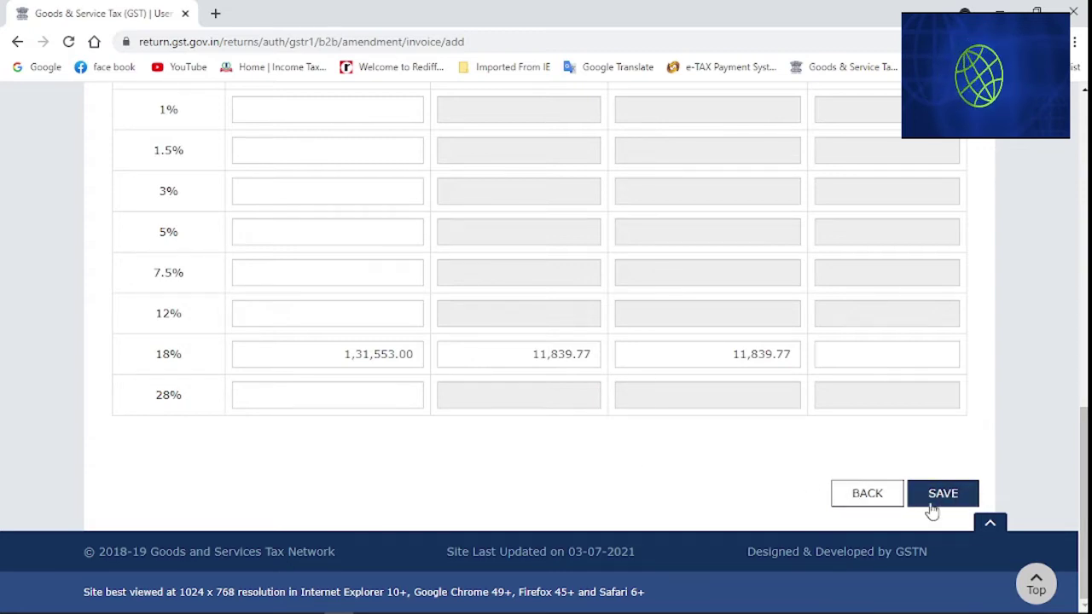
Leave the invoice 807 amendment form unsaved and return to the GSTR-1 overview
{"action": "left_click", "coordinate": [866, 495]}
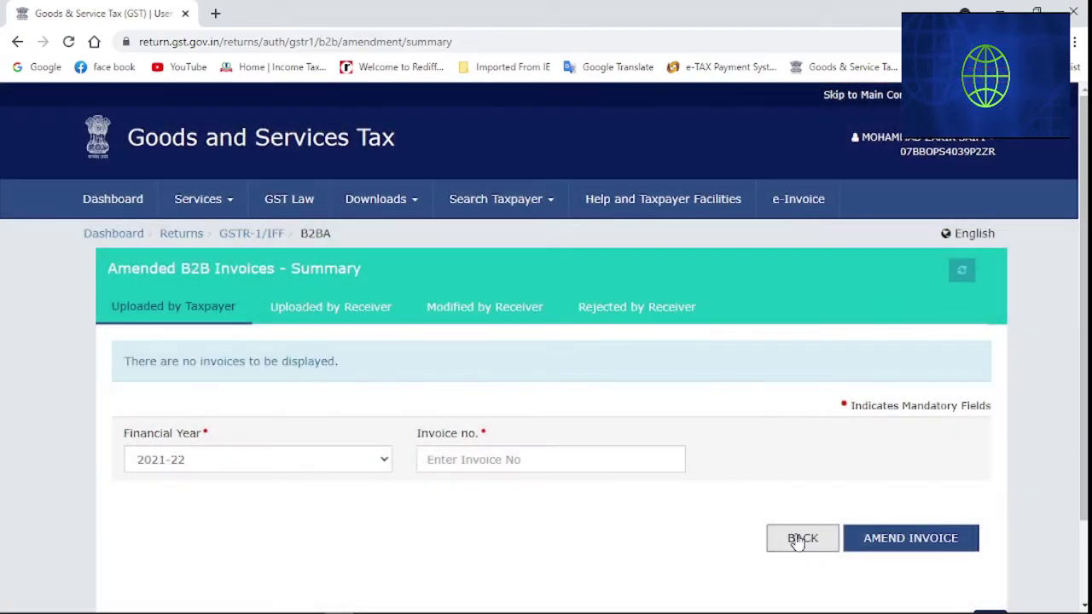
{"action": "left_click", "coordinate": [799, 539]}
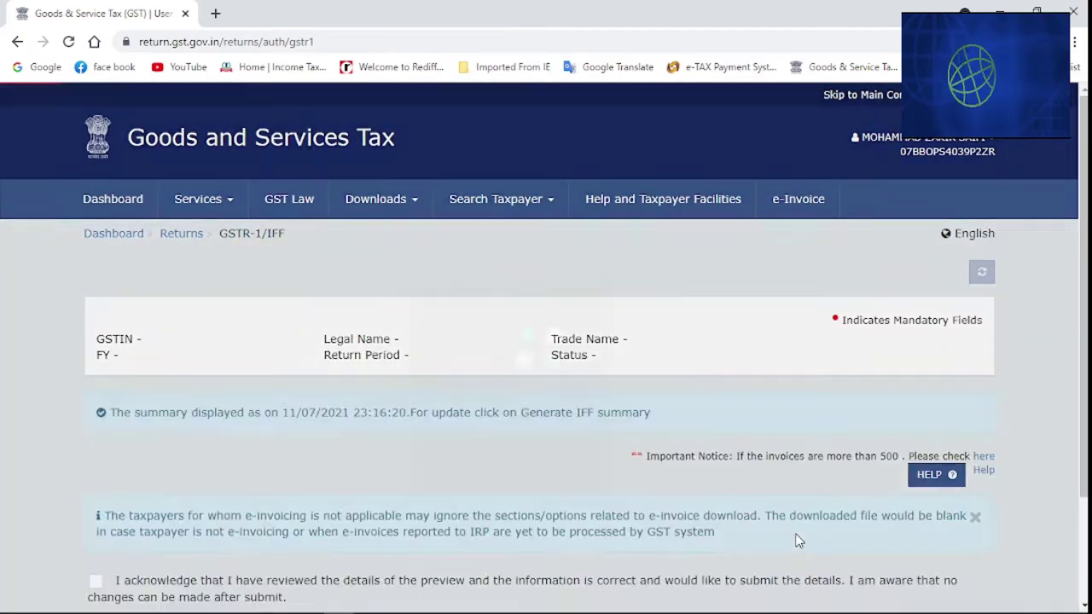
{"action": "scroll", "coordinate": [650, 466], "scroll_direction": "down", "scroll_amount": 5}
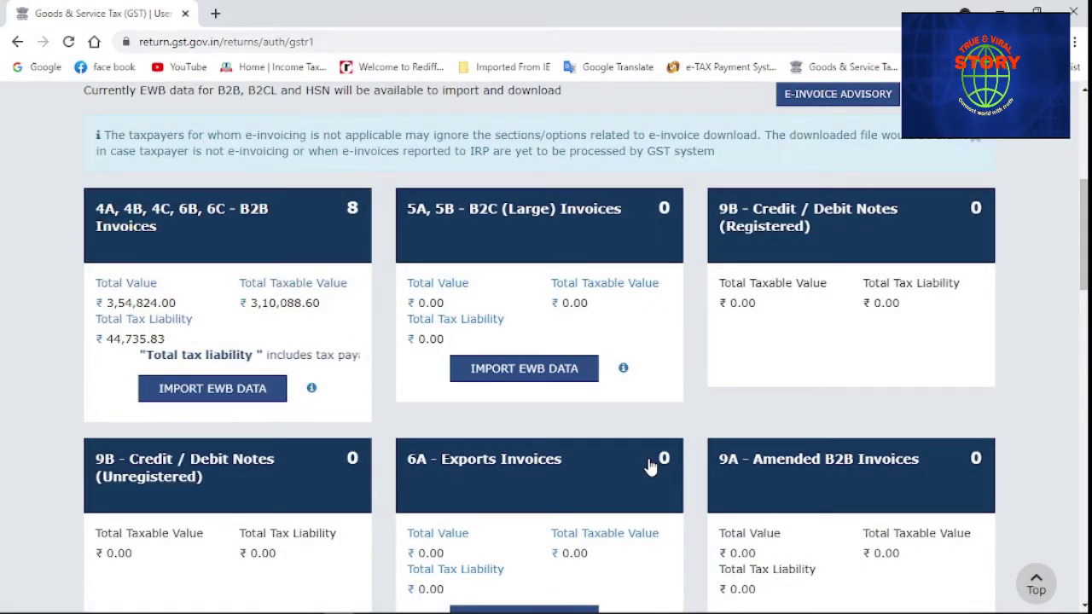
{"action": "scroll", "coordinate": [844, 493], "scroll_direction": "down", "scroll_amount": 4}
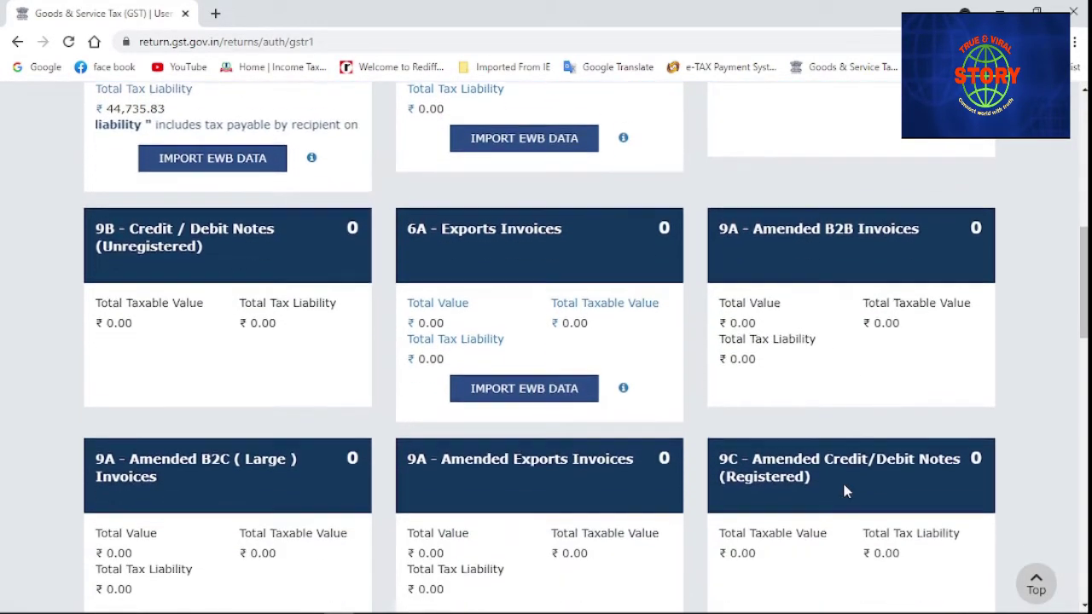
{"action": "scroll", "coordinate": [319, 424], "scroll_direction": "down", "scroll_amount": 1}
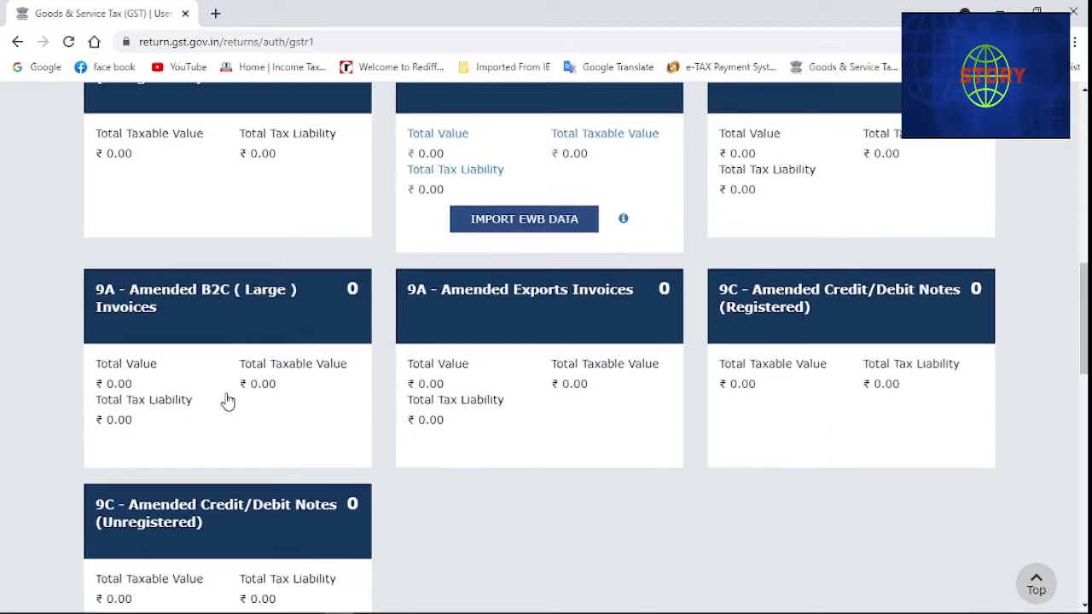
Open the Amended B2C (Large) Invoices summary with financial year 2021-22
{"action": "left_click", "coordinate": [227, 399]}
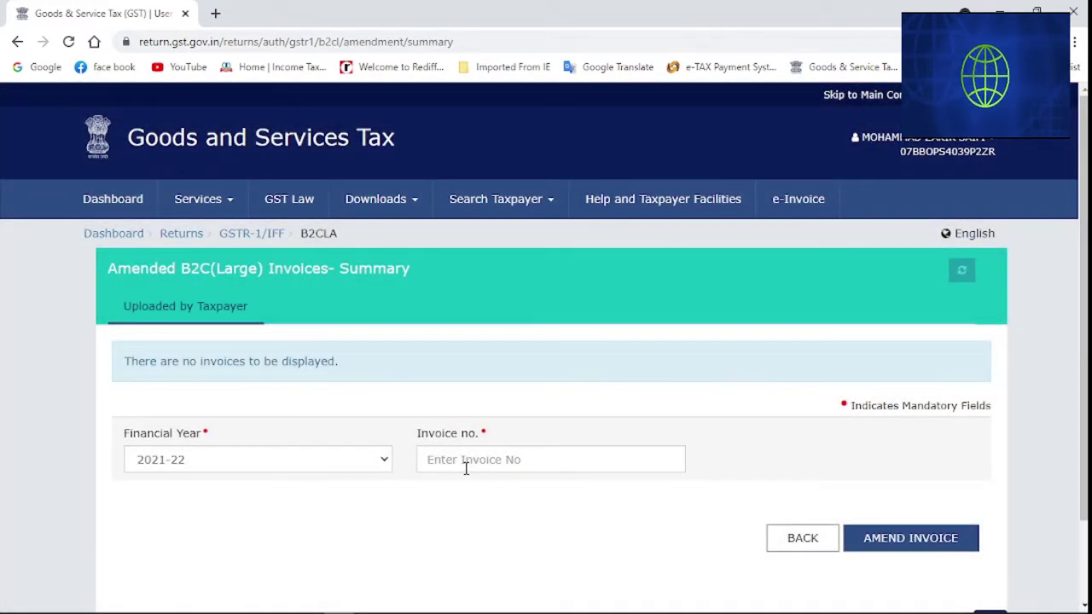
{"action": "left_click", "coordinate": [376, 470]}
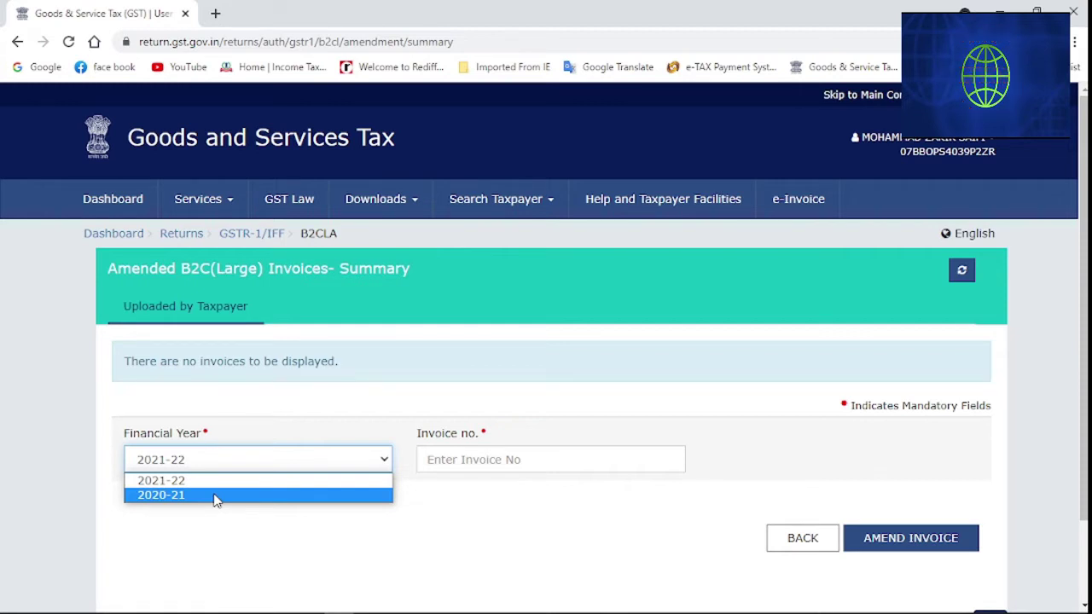
{"action": "left_click", "coordinate": [464, 521]}
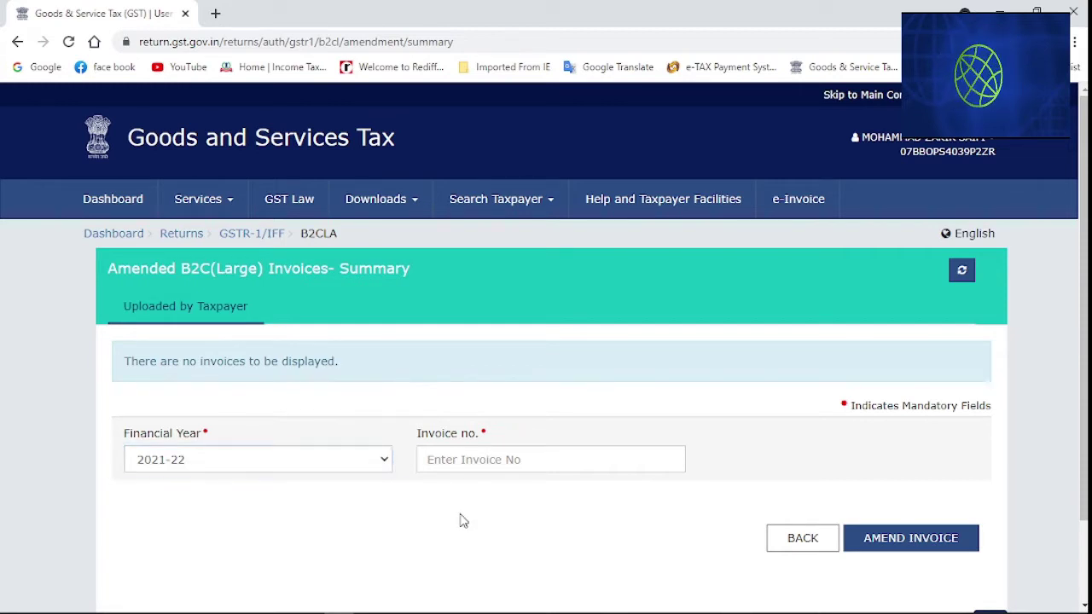
{"action": "scroll", "coordinate": [361, 486], "scroll_direction": "down", "scroll_amount": 1}
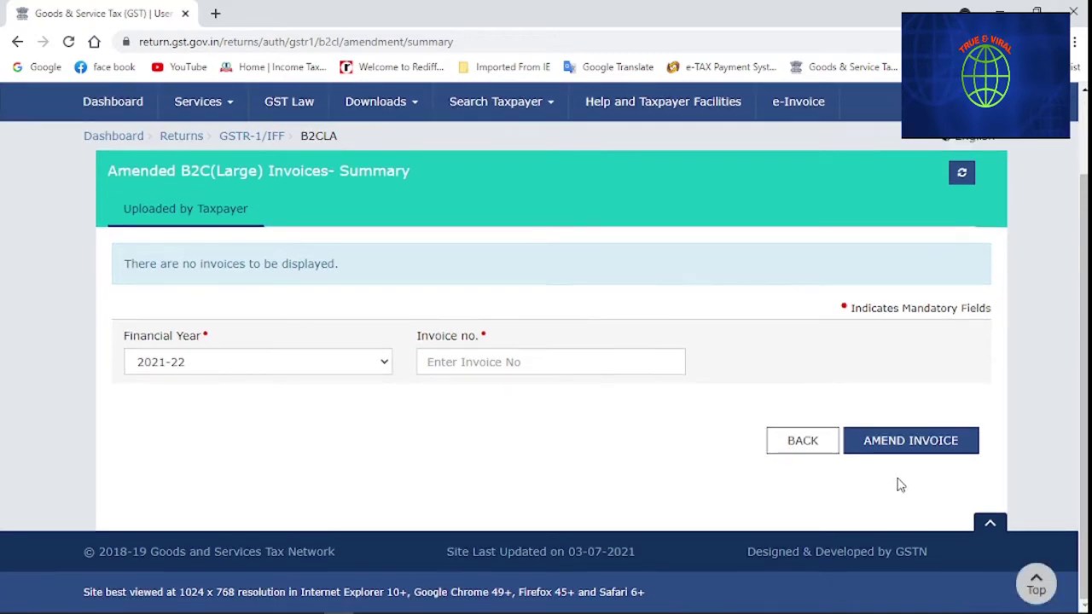
{"action": "left_click", "coordinate": [454, 361]}
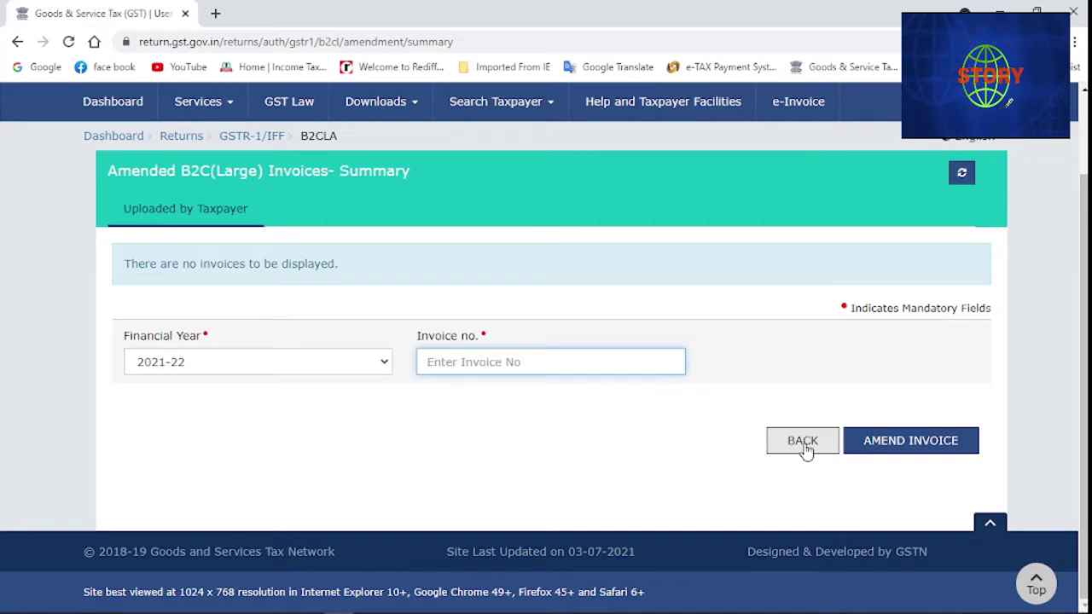
Return to the GSTR-1 details page and scroll down to the Amended Exports tile
{"action": "left_click", "coordinate": [803, 441]}
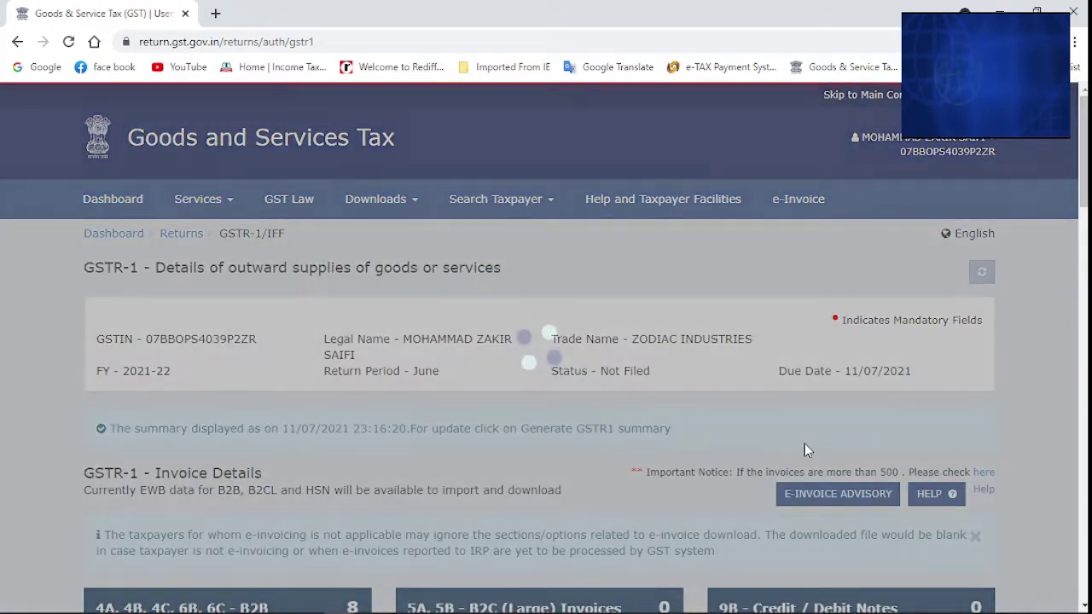
{"action": "scroll", "coordinate": [538, 449], "scroll_direction": "down", "scroll_amount": 1}
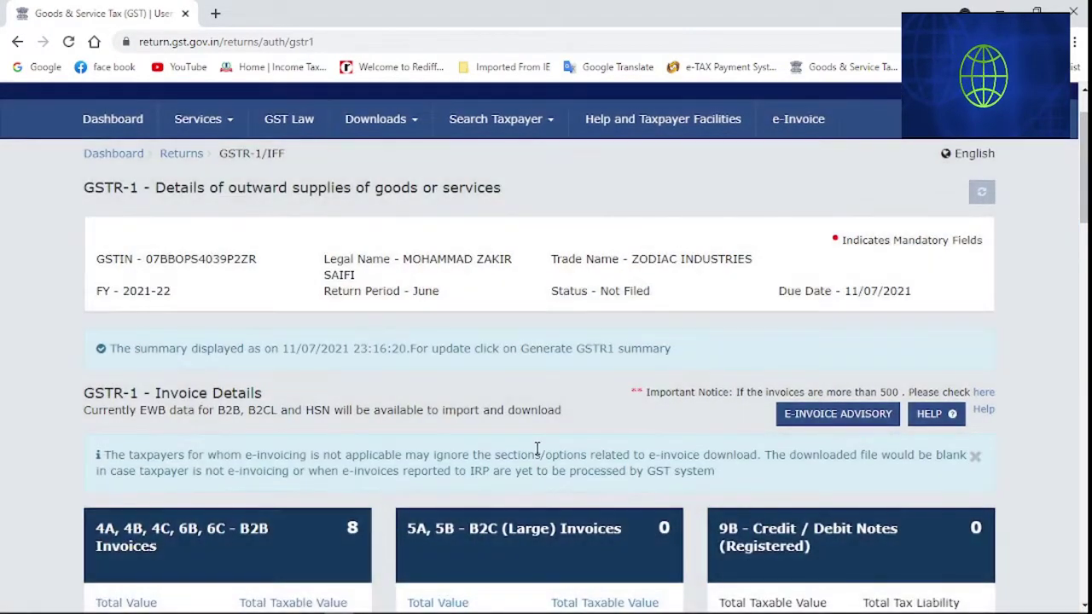
{"action": "scroll", "coordinate": [538, 449], "scroll_direction": "down", "scroll_amount": 3}
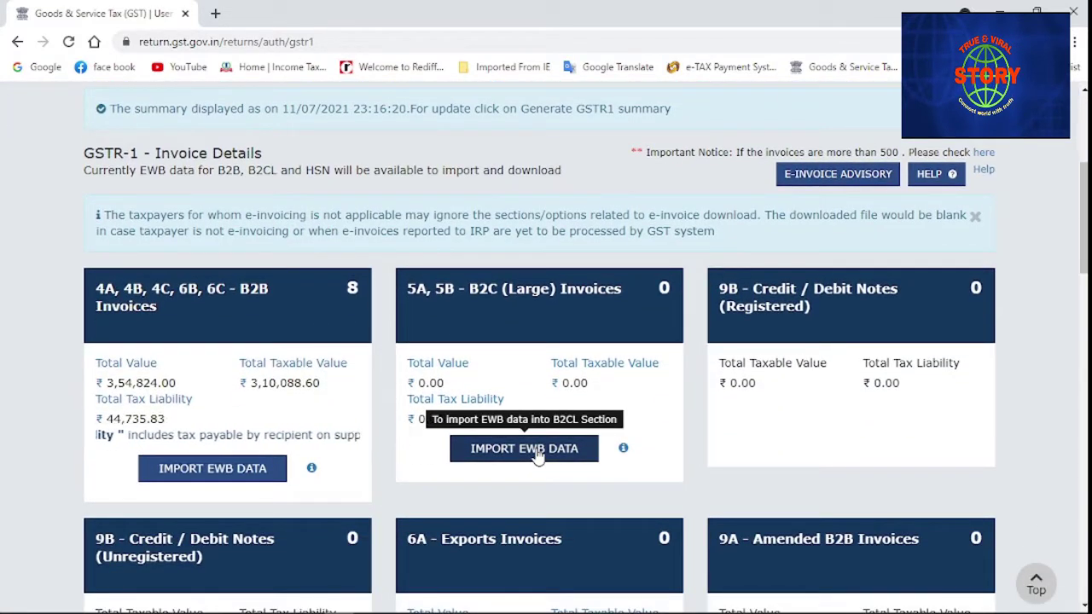
{"action": "scroll", "coordinate": [537, 457], "scroll_direction": "down", "scroll_amount": 2}
{"action": "scroll", "coordinate": [537, 457], "scroll_direction": "down", "scroll_amount": 2}
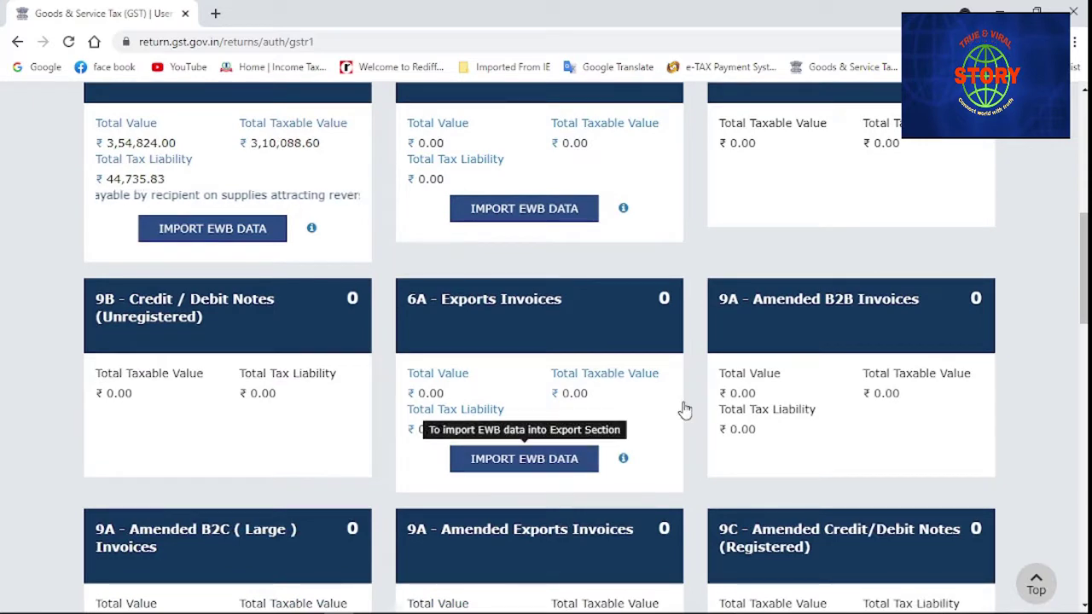
{"action": "scroll", "coordinate": [685, 410], "scroll_direction": "down", "scroll_amount": 1}
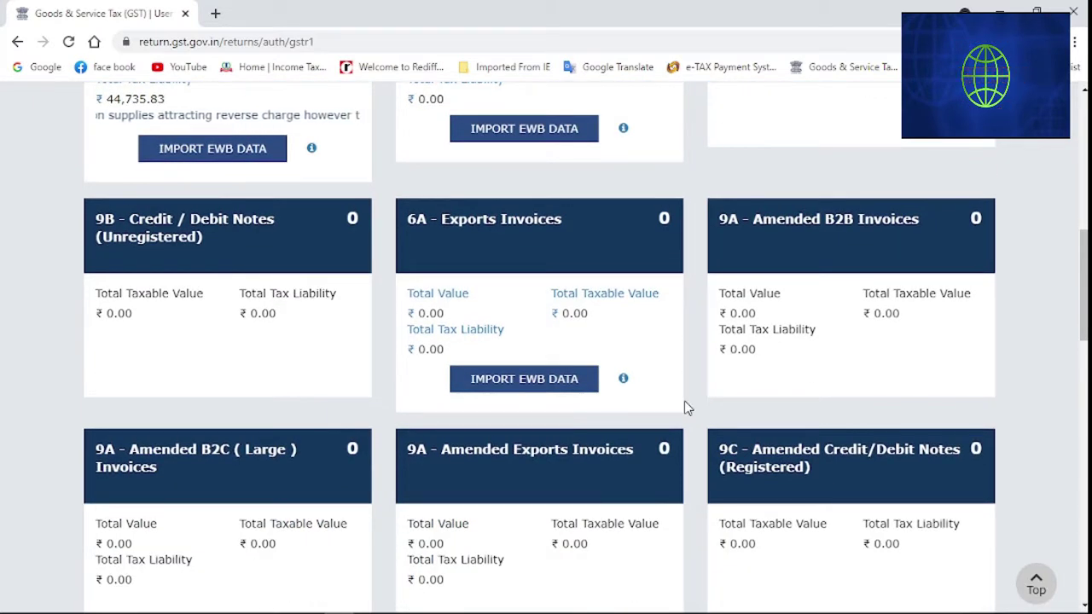
{"action": "scroll", "coordinate": [685, 408], "scroll_direction": "down", "scroll_amount": 2}
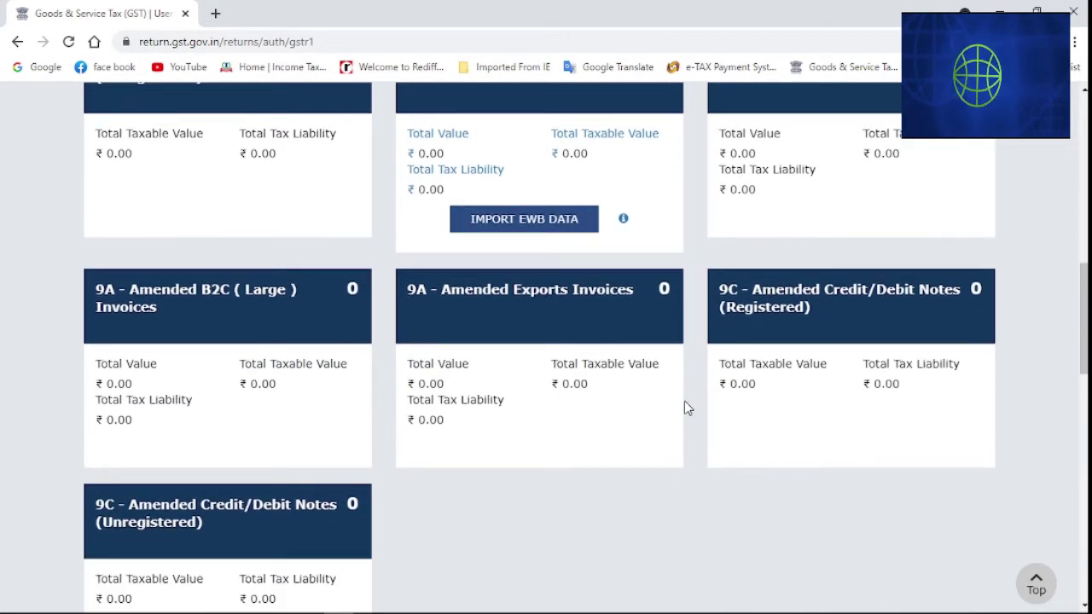
{"action": "scroll", "coordinate": [597, 426], "scroll_direction": "down", "scroll_amount": 1}
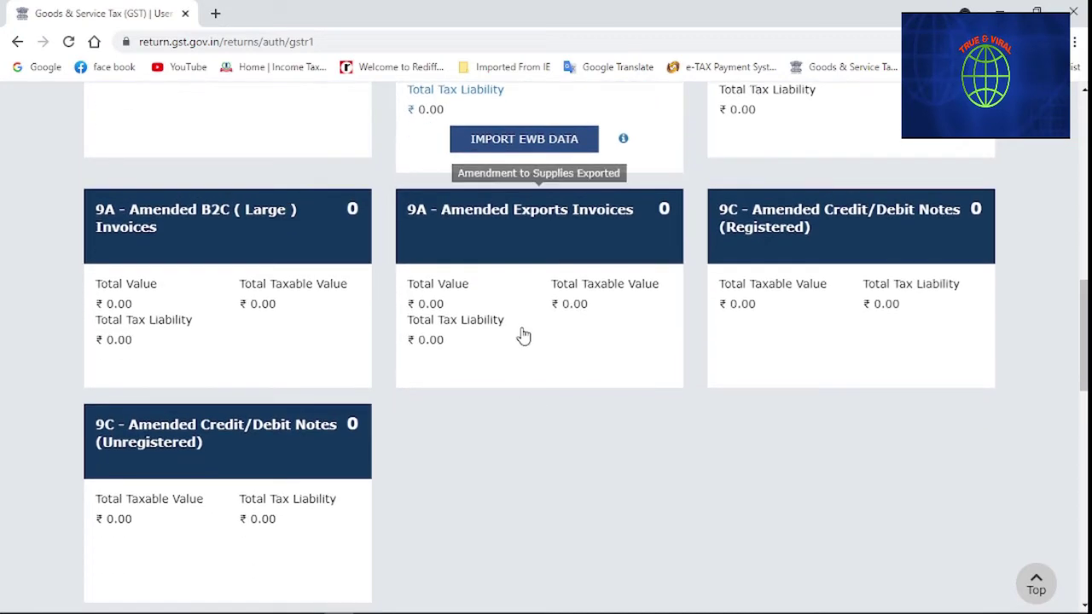
Review the Amended Exports Invoices summary for 2020-21, showing no invoices, then go back
{"action": "left_click", "coordinate": [522, 332]}
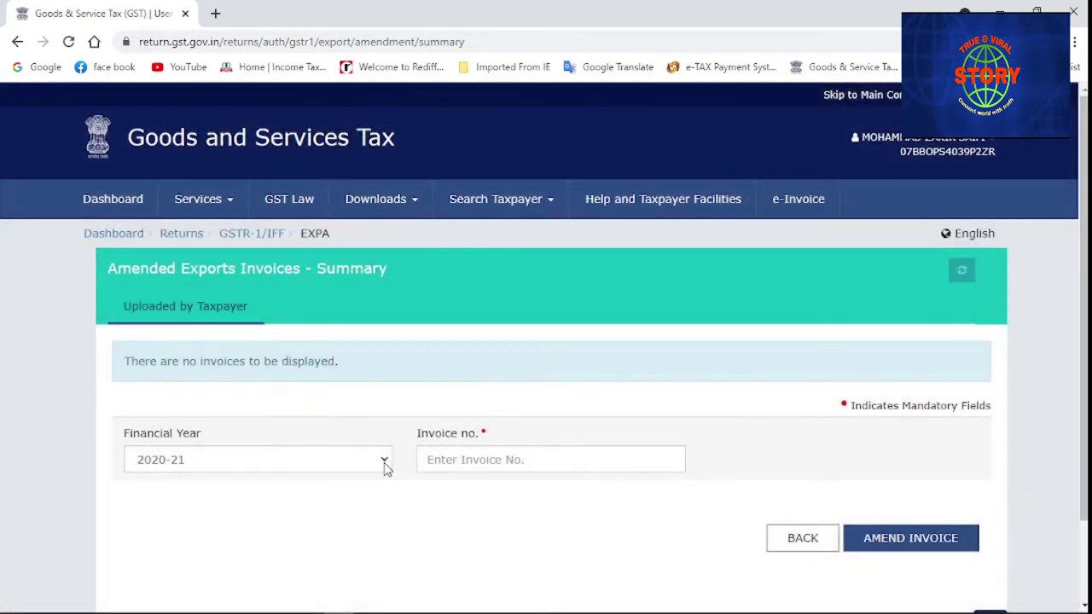
{"action": "left_click", "coordinate": [385, 465]}
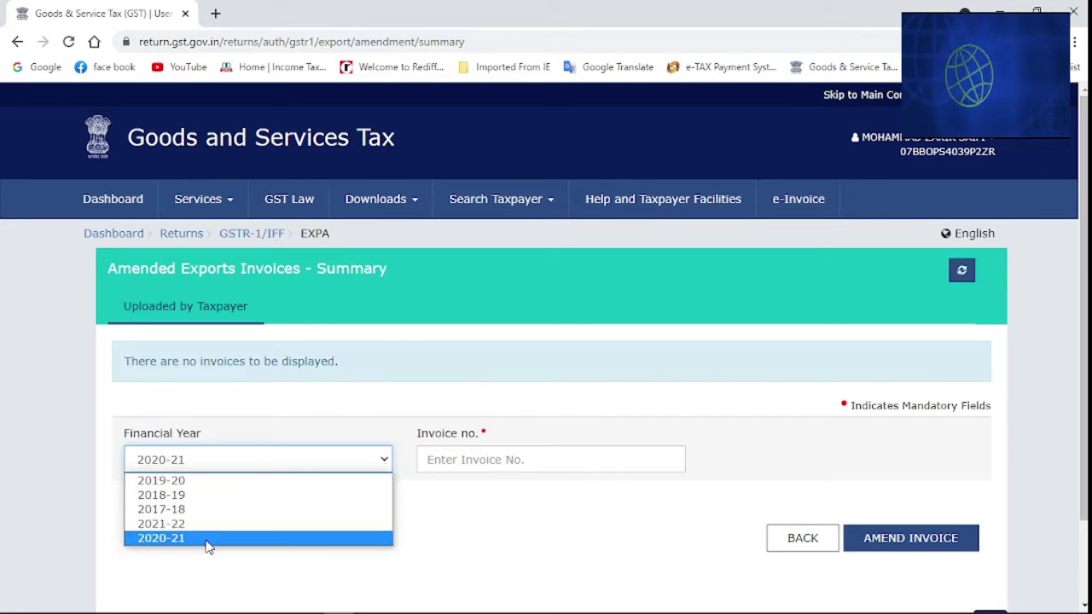
{"action": "left_click", "coordinate": [346, 418]}
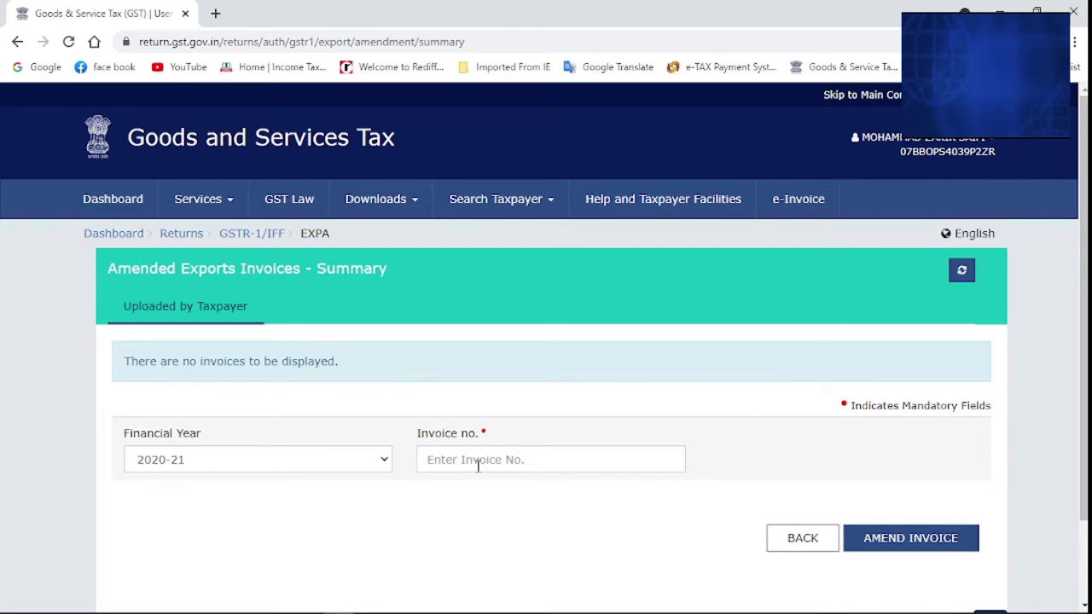
{"action": "scroll", "coordinate": [642, 484], "scroll_direction": "down", "scroll_amount": 1}
{"action": "scroll", "coordinate": [642, 484], "scroll_direction": "down", "scroll_amount": 1}
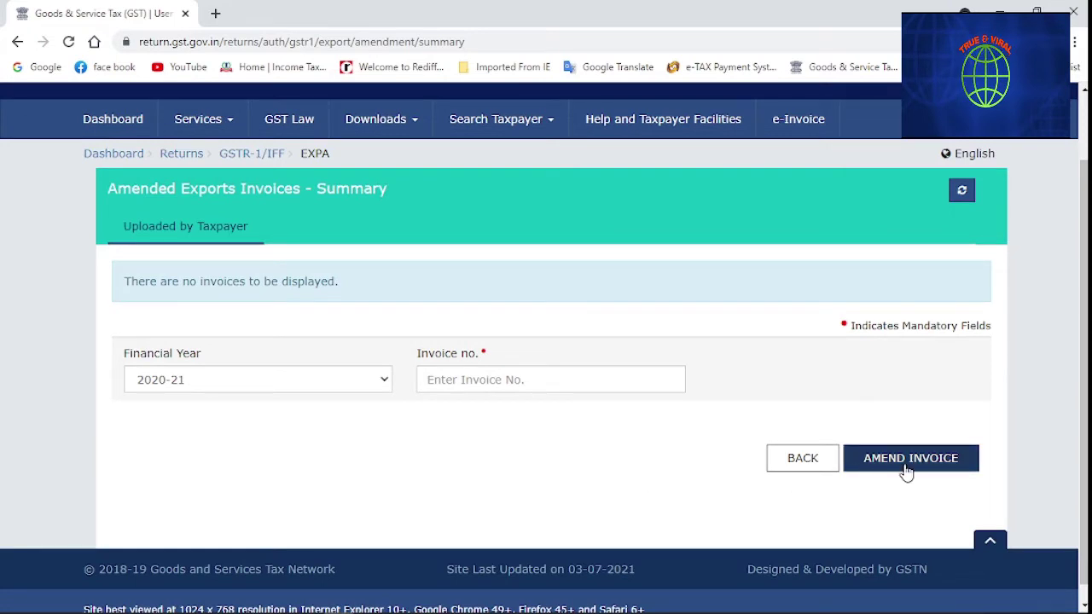
{"action": "left_click", "coordinate": [802, 458]}
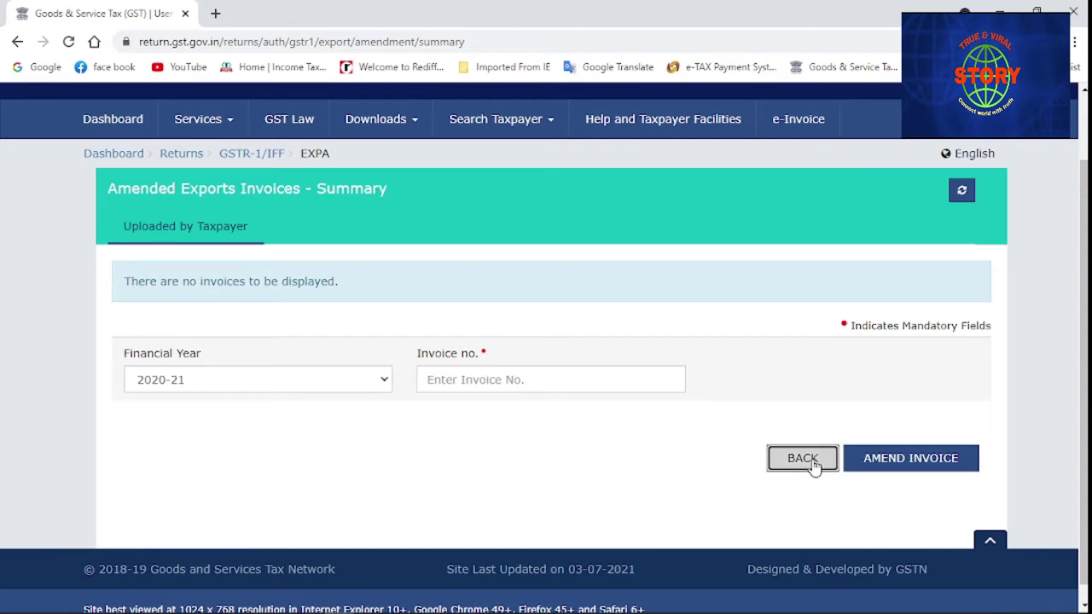
Open the 9C Amended Credit/Debit Notes (Registered) summary, showing no notes for 2019-20
{"action": "scroll", "coordinate": [457, 412], "scroll_direction": "down", "scroll_amount": 10}
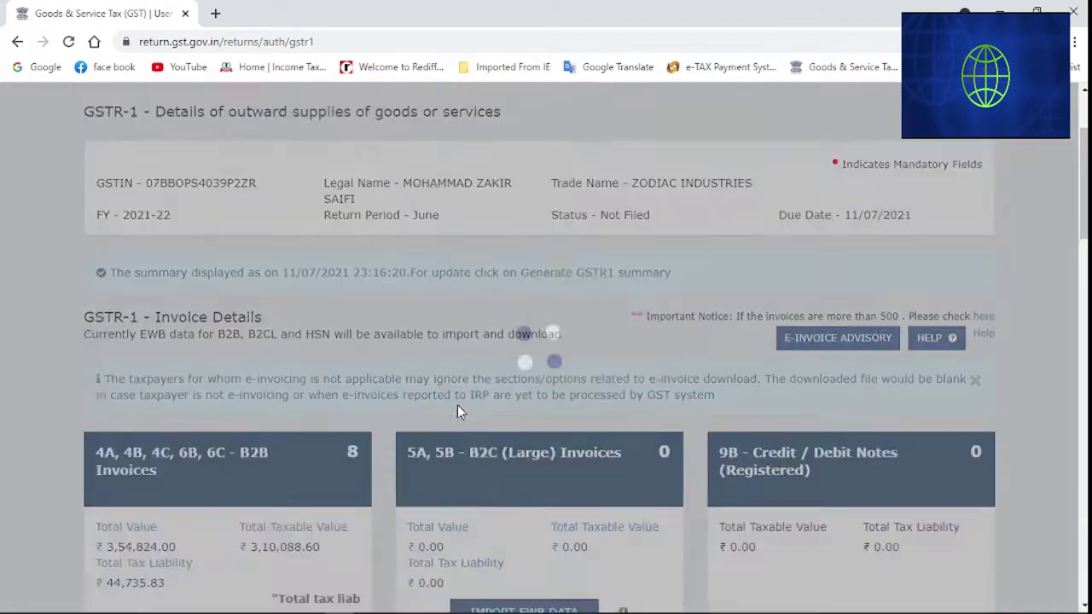
{"action": "scroll", "coordinate": [457, 412], "scroll_direction": "down", "scroll_amount": 1}
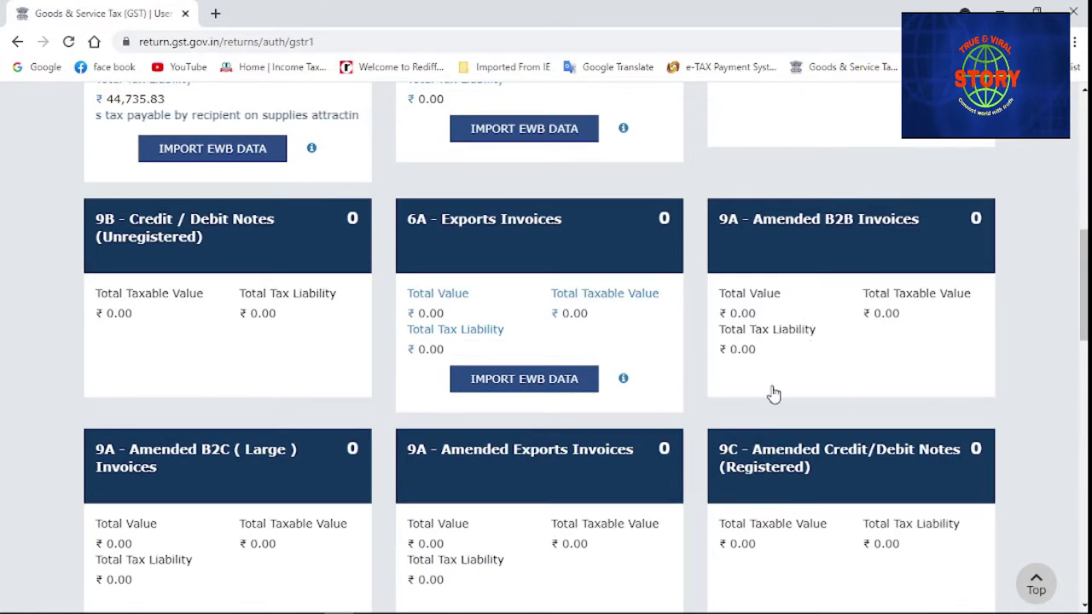
{"action": "scroll", "coordinate": [774, 392], "scroll_direction": "down", "scroll_amount": 1}
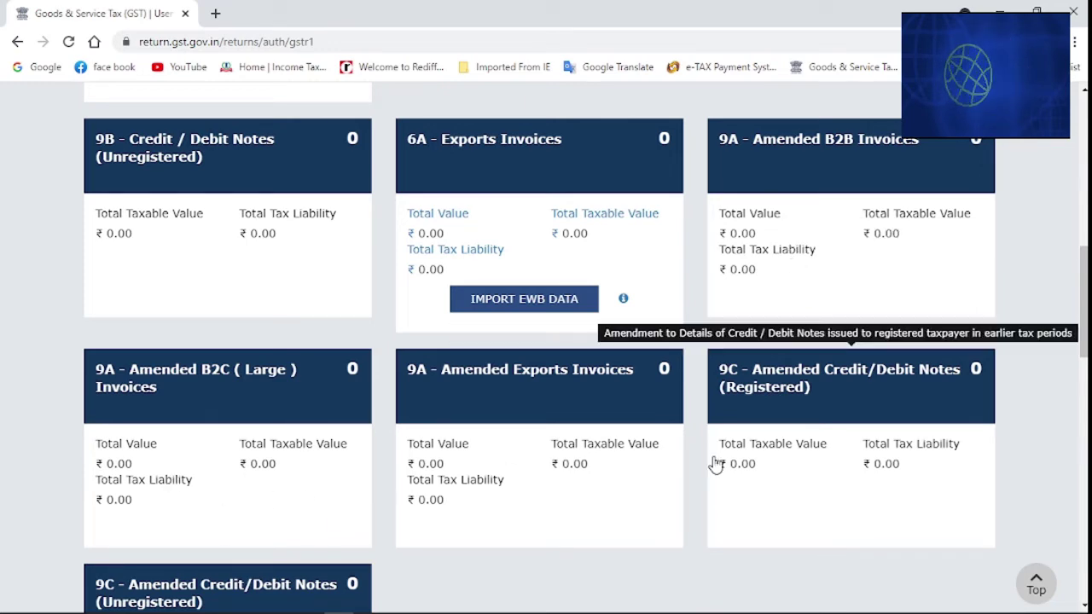
{"action": "scroll", "coordinate": [715, 463], "scroll_direction": "down", "scroll_amount": 1}
{"action": "scroll", "coordinate": [715, 463], "scroll_direction": "down", "scroll_amount": 1}
{"action": "left_click", "coordinate": [775, 409]}
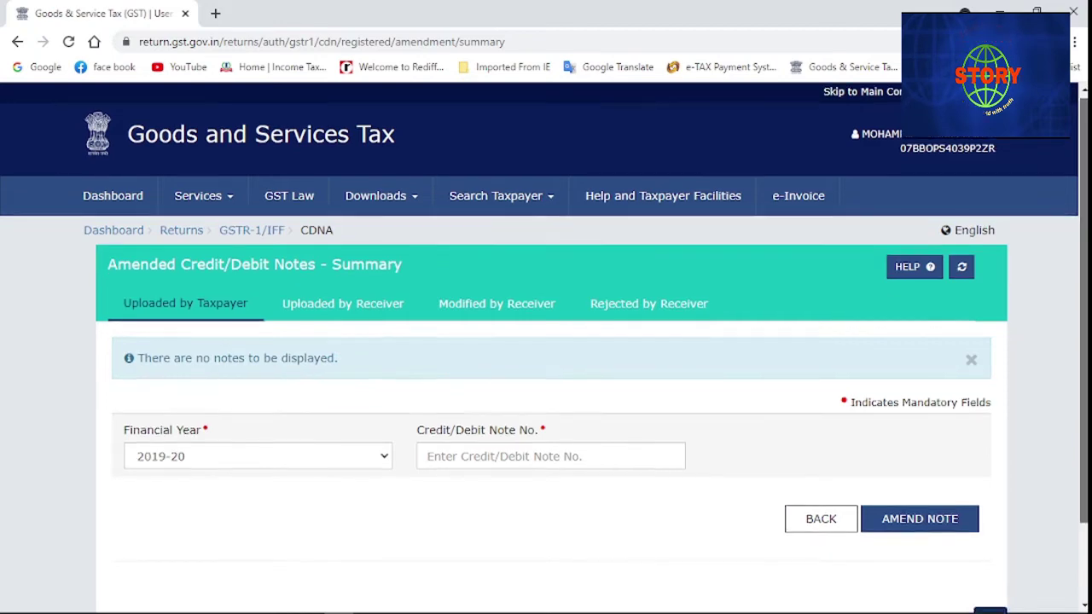
{"action": "scroll", "coordinate": [1058, 394], "scroll_direction": "down", "scroll_amount": 1}
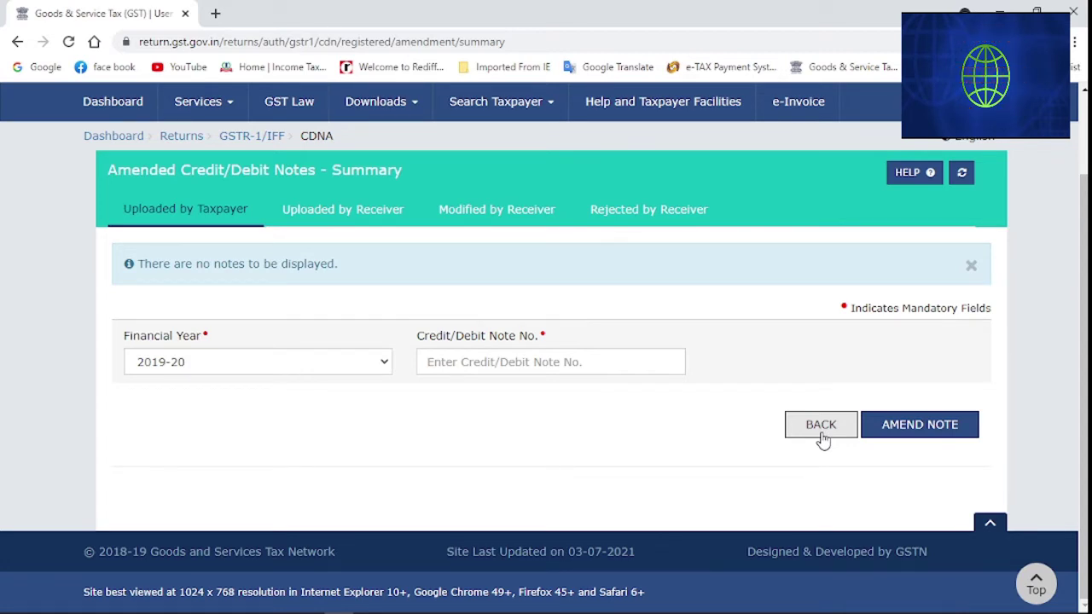
Return to the GSTR-1 summary and locate the 9C Amended Credit/Debit Notes (Unregistered) tile
{"action": "left_click", "coordinate": [820, 425]}
{"action": "scroll", "coordinate": [616, 452], "scroll_direction": "down", "scroll_amount": 4}
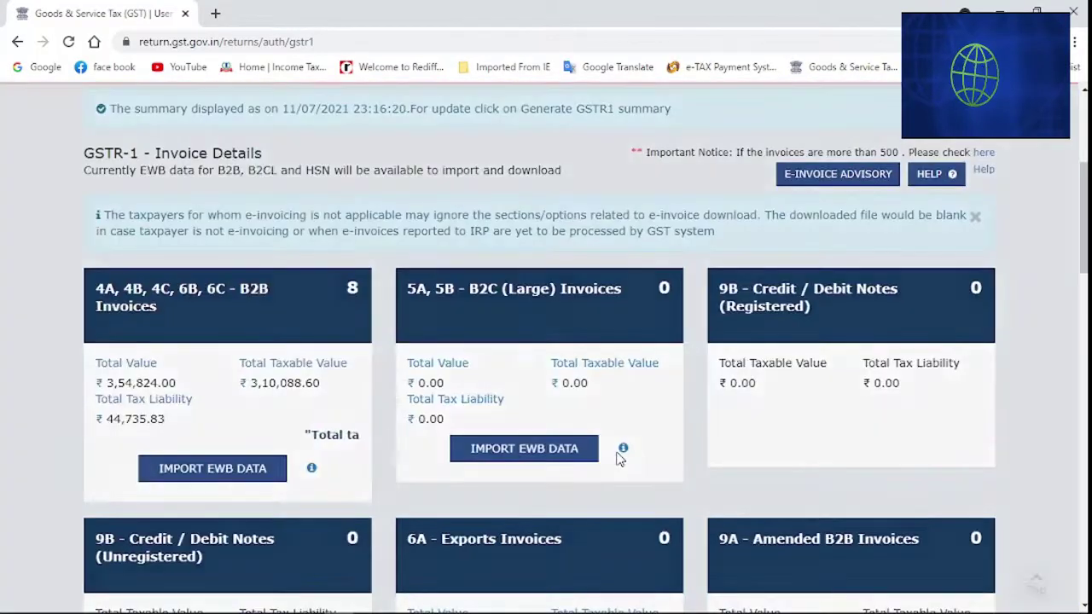
{"action": "scroll", "coordinate": [621, 458], "scroll_direction": "down", "scroll_amount": 5}
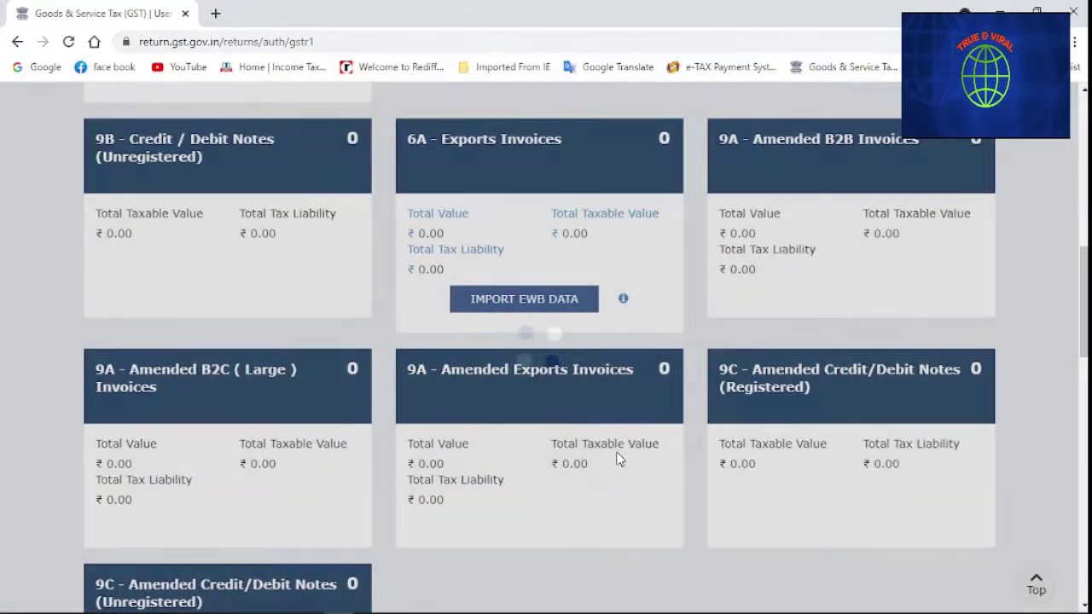
{"action": "scroll", "coordinate": [618, 458], "scroll_direction": "down", "scroll_amount": 3}
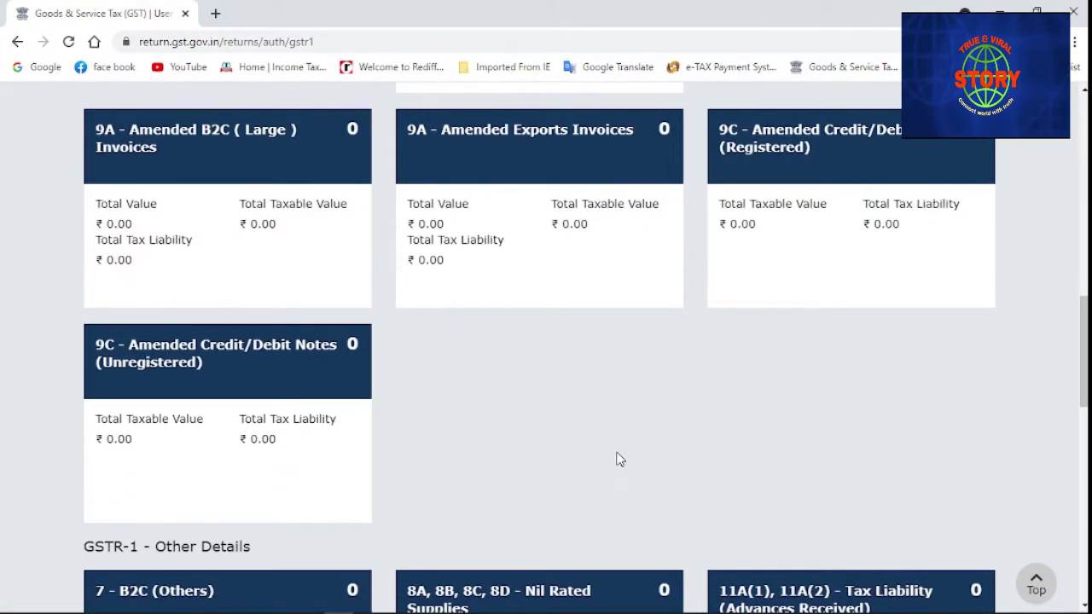
{"action": "scroll", "coordinate": [619, 459], "scroll_direction": "down", "scroll_amount": 3}
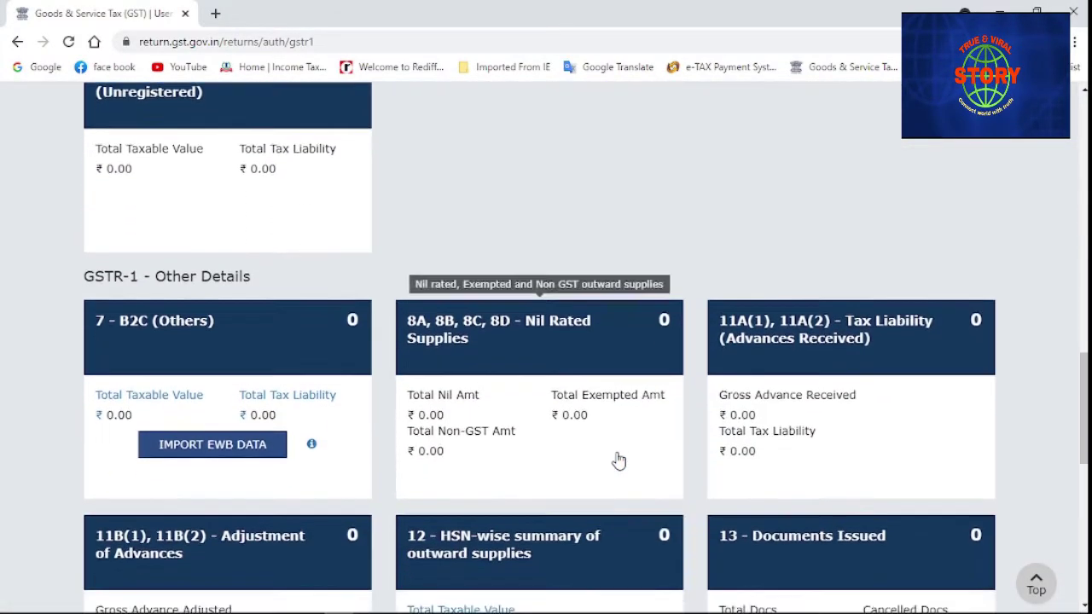
{"action": "scroll", "coordinate": [401, 240], "scroll_direction": "up", "scroll_amount": 1}
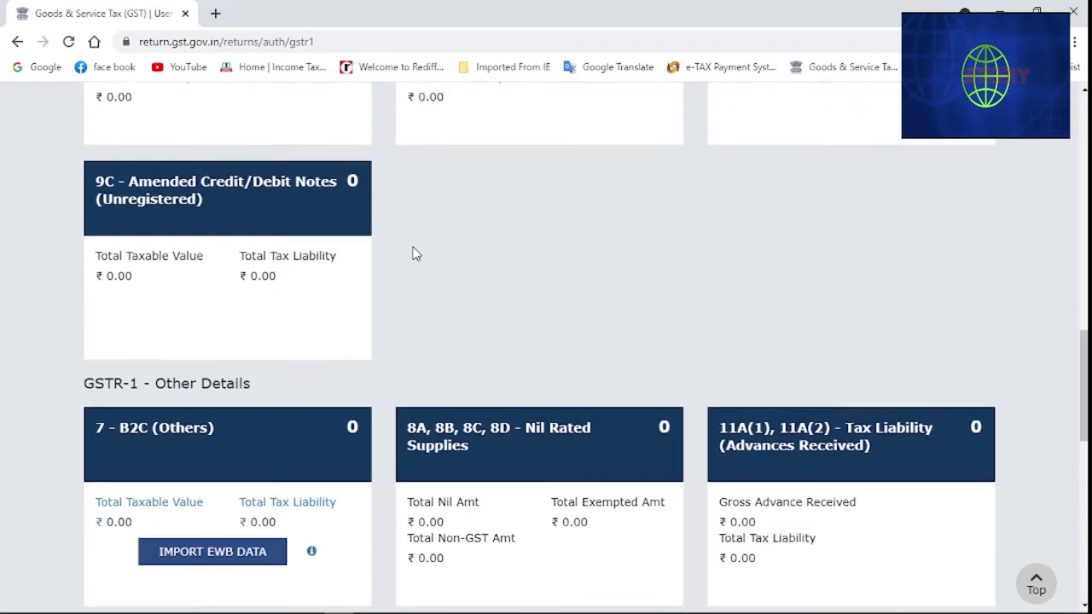
{"action": "scroll", "coordinate": [413, 254], "scroll_direction": "up", "scroll_amount": 2}
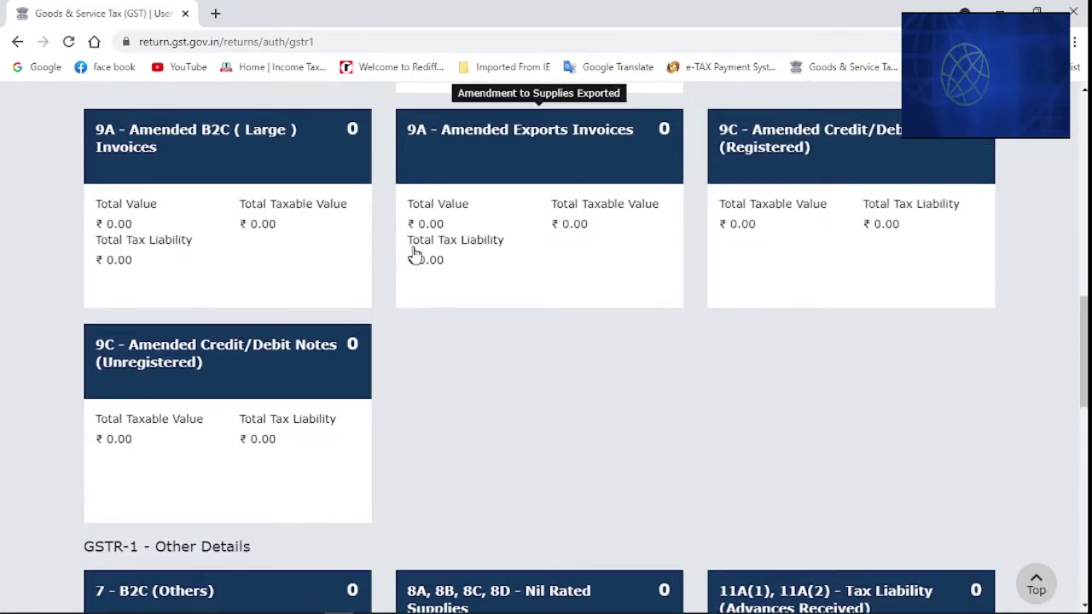
Open the Amended Credit/Debit Notes (Unregistered) summary with financial year 2021-22
{"action": "left_click", "coordinate": [168, 435]}
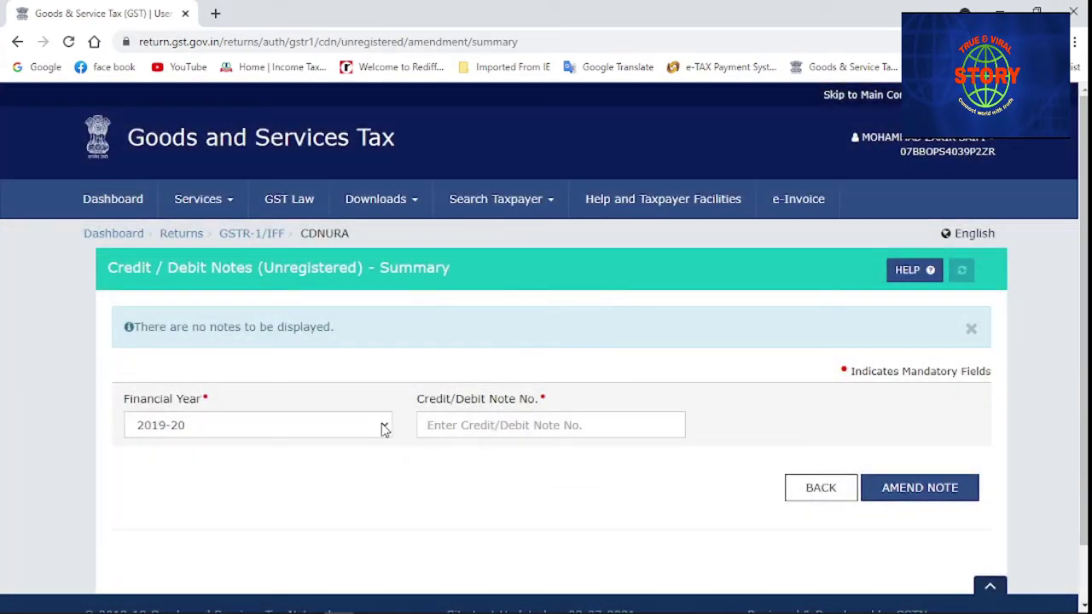
{"action": "left_click", "coordinate": [383, 429]}
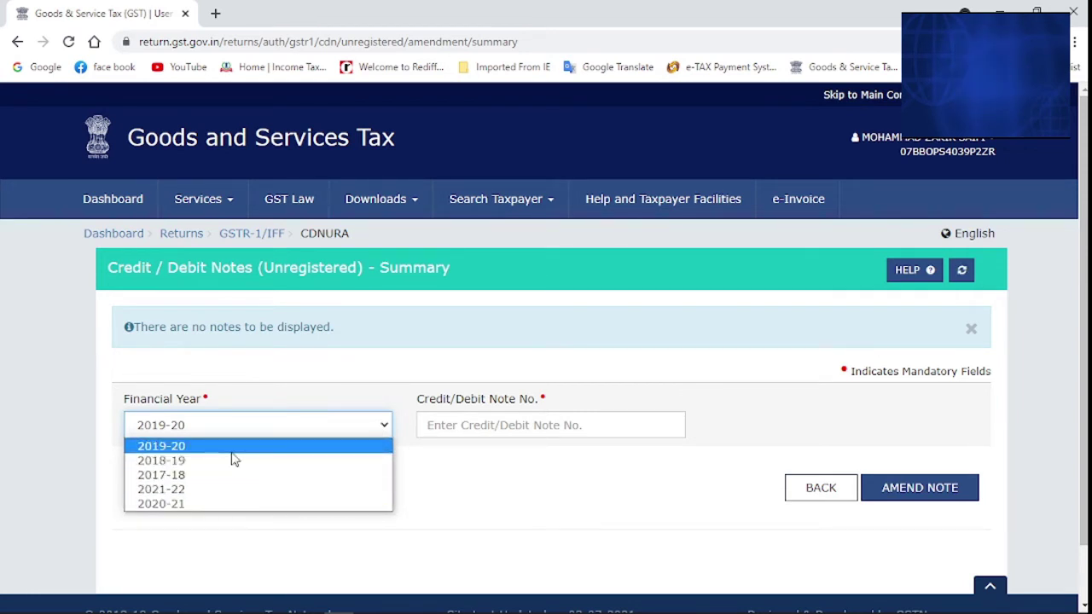
{"action": "left_click", "coordinate": [188, 495]}
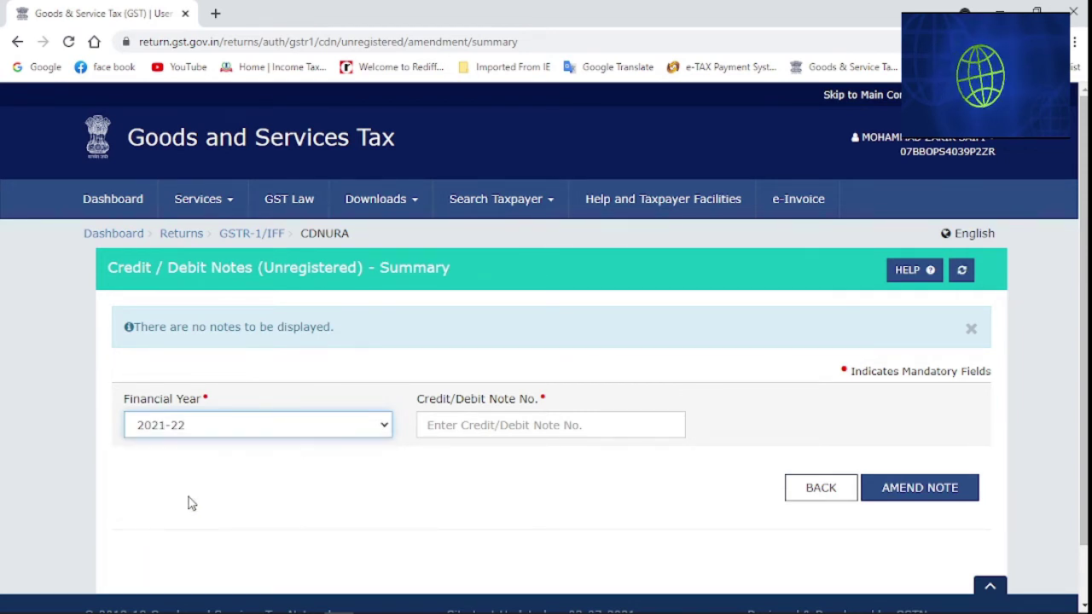
{"action": "left_click", "coordinate": [462, 424]}
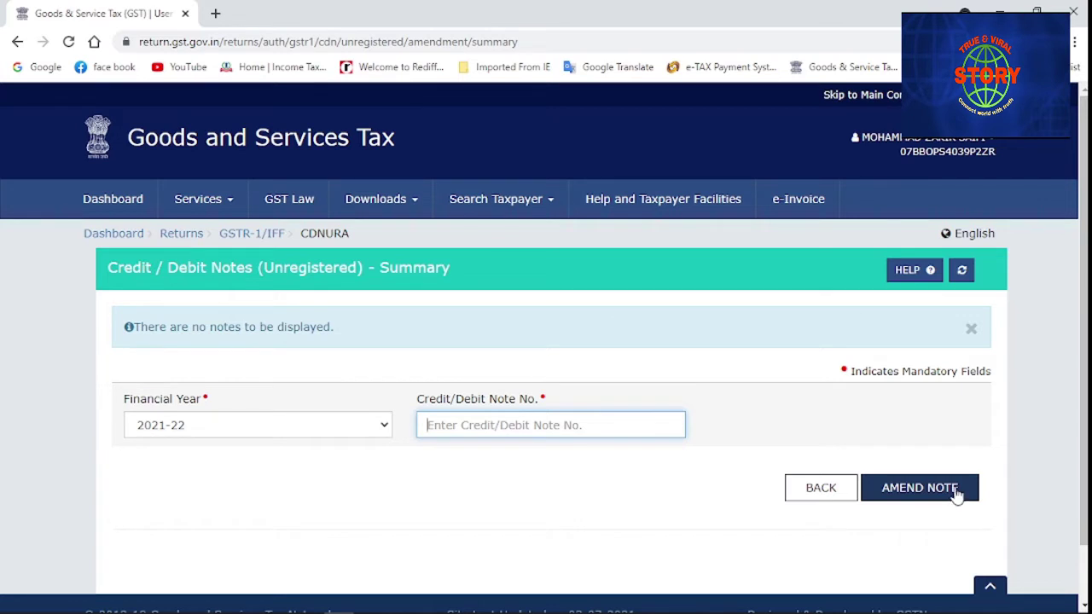
{"action": "scroll", "coordinate": [965, 482], "scroll_direction": "down", "scroll_amount": 1}
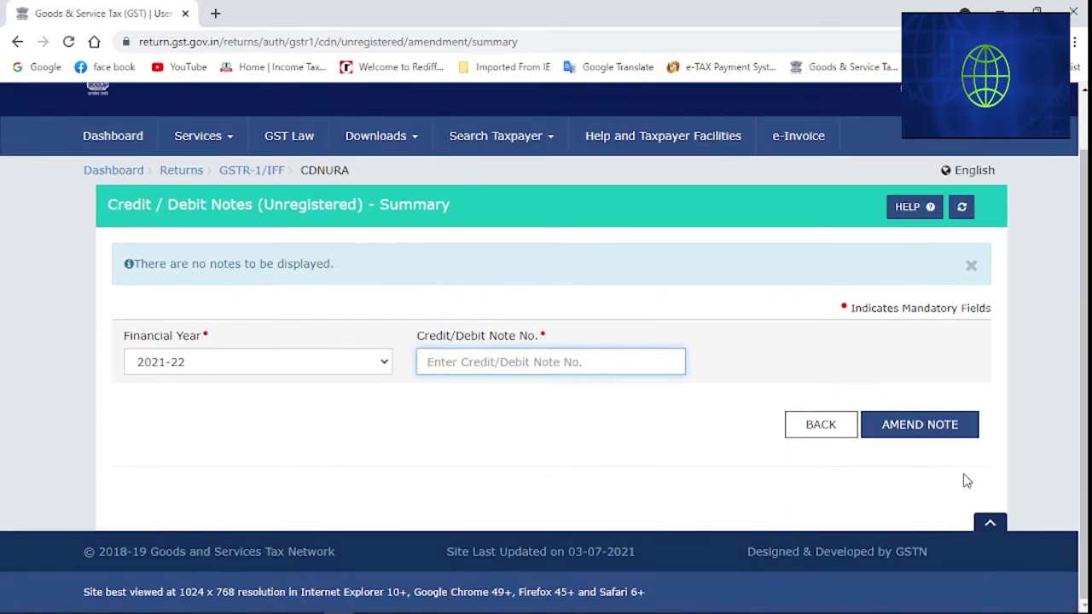
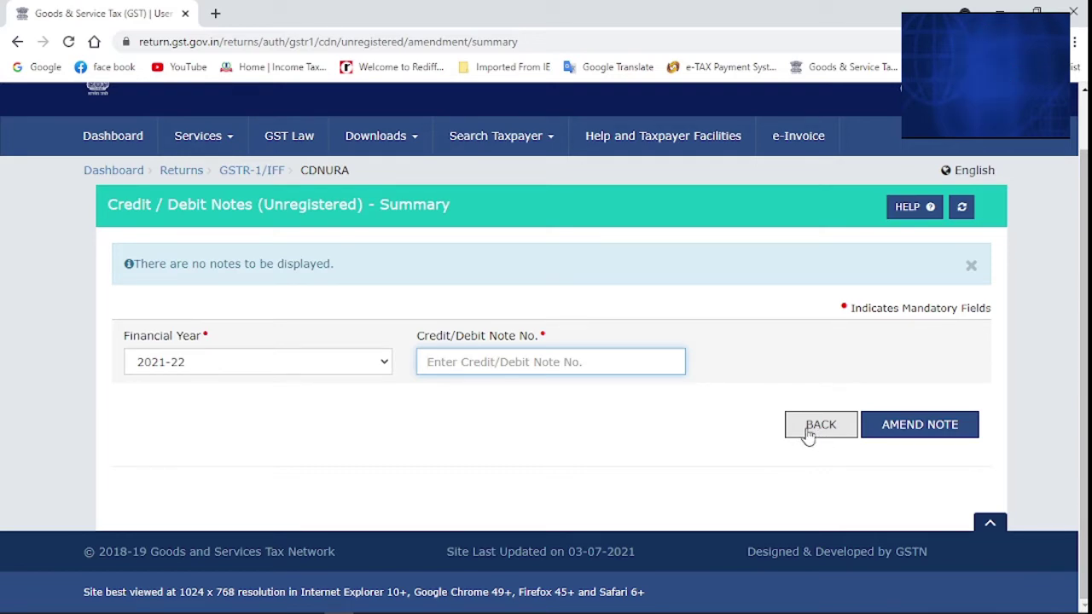
Leave the Amended Credit/Debit Notes (Unregistered) summary and scroll down to the Other Details tiles
{"action": "left_click", "coordinate": [819, 425]}
{"action": "scroll", "coordinate": [628, 414], "scroll_direction": "down", "scroll_amount": 2}
{"action": "scroll", "coordinate": [628, 420], "scroll_direction": "down", "scroll_amount": 4}
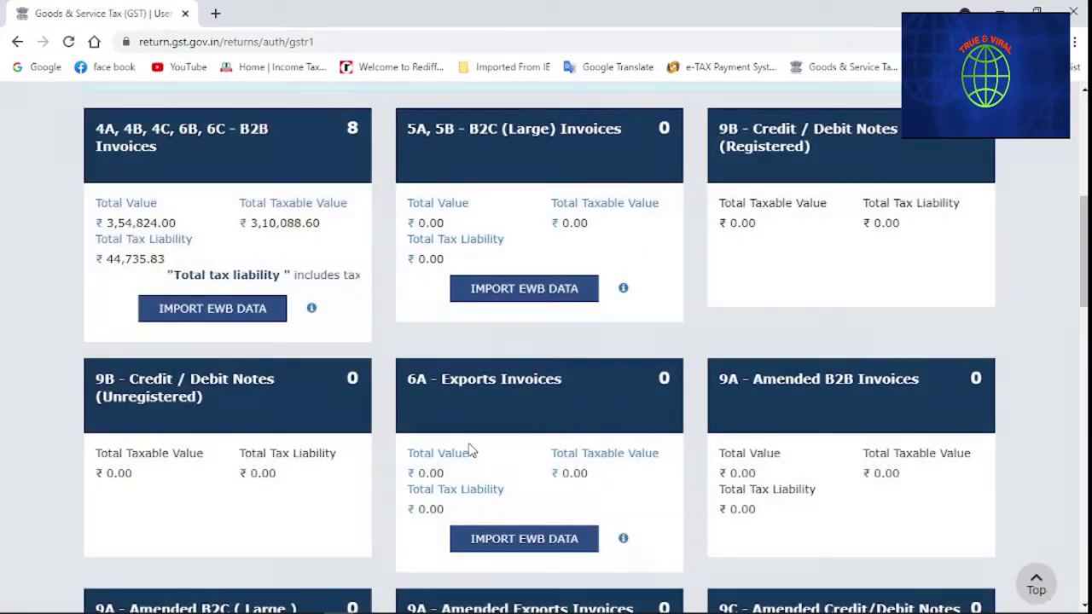
{"action": "scroll", "coordinate": [471, 444], "scroll_direction": "down", "scroll_amount": 2}
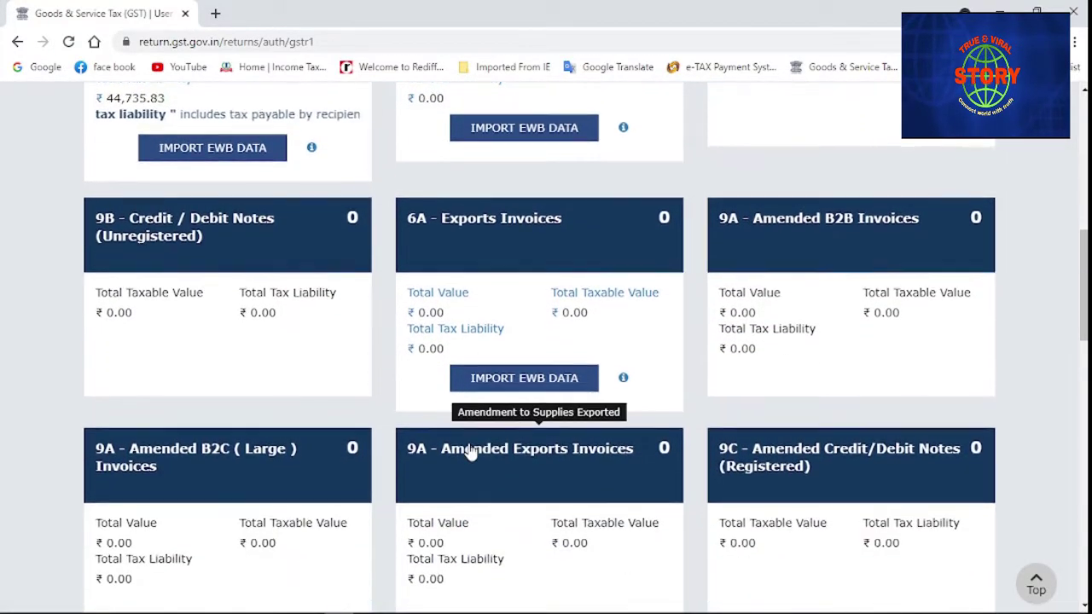
{"action": "scroll", "coordinate": [471, 452], "scroll_direction": "down", "scroll_amount": 5}
{"action": "scroll", "coordinate": [471, 451], "scroll_direction": "down", "scroll_amount": 3}
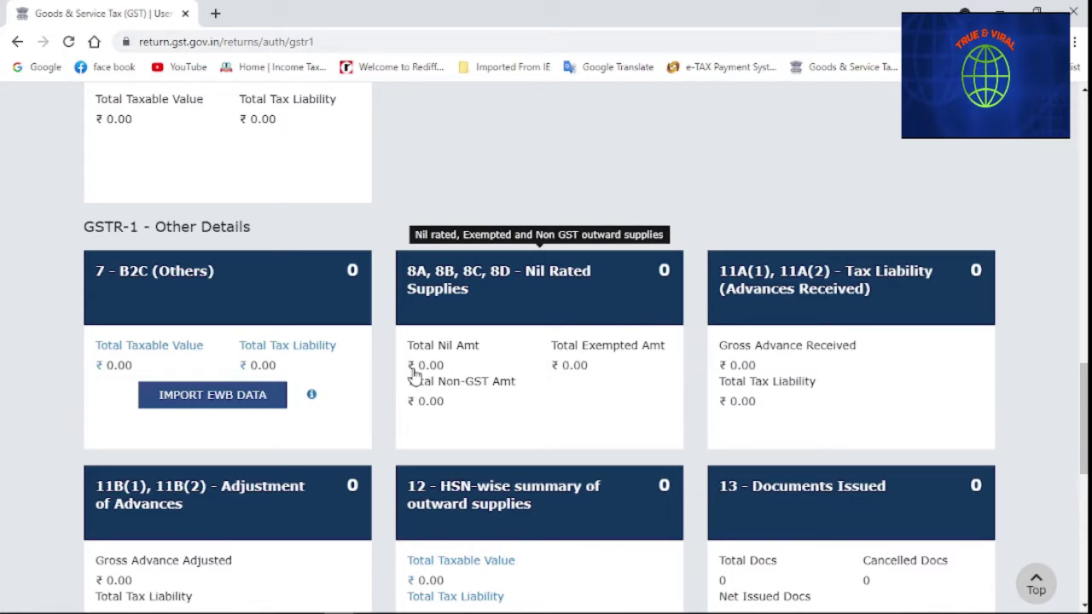
{"action": "scroll", "coordinate": [414, 375], "scroll_direction": "down", "scroll_amount": 1}
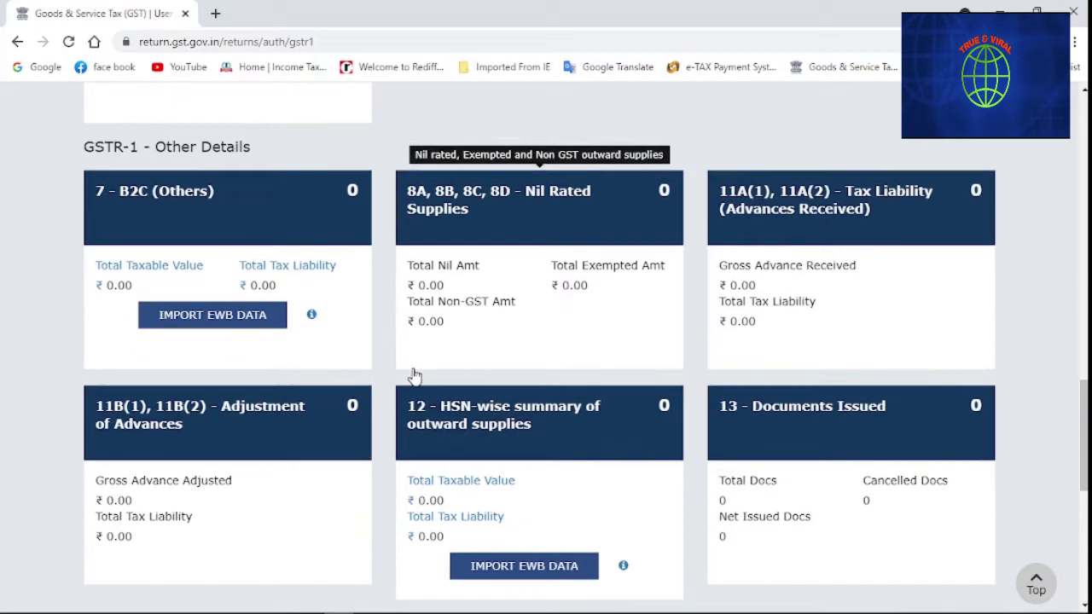
Try a B2C (Others) entry with POS 01-Jammu and Kashmir and rate 12, leaving it unsaved
{"action": "left_click", "coordinate": [211, 217]}
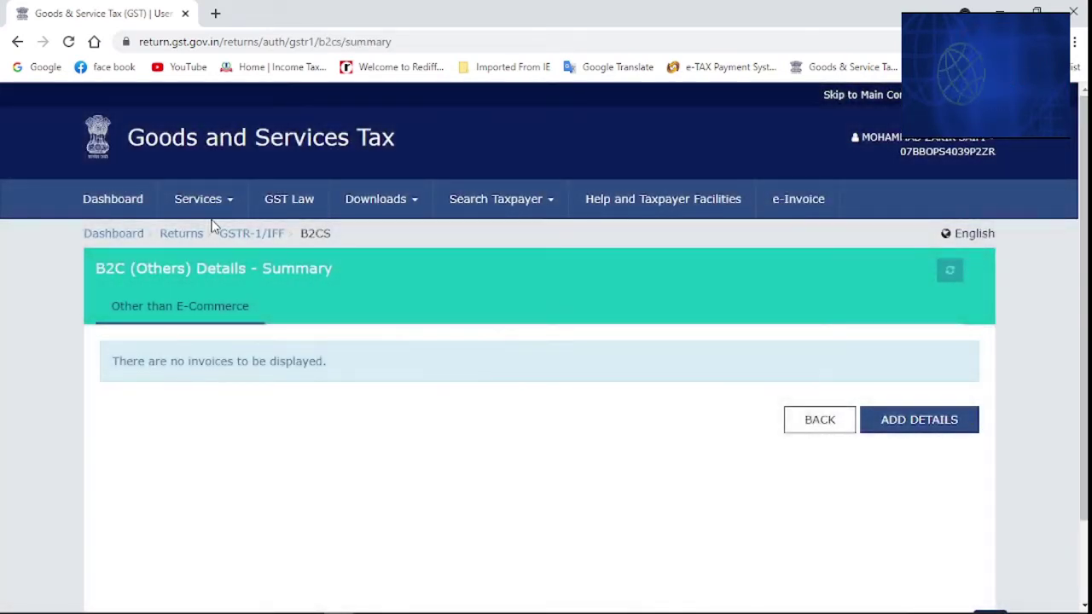
{"action": "left_click", "coordinate": [888, 423]}
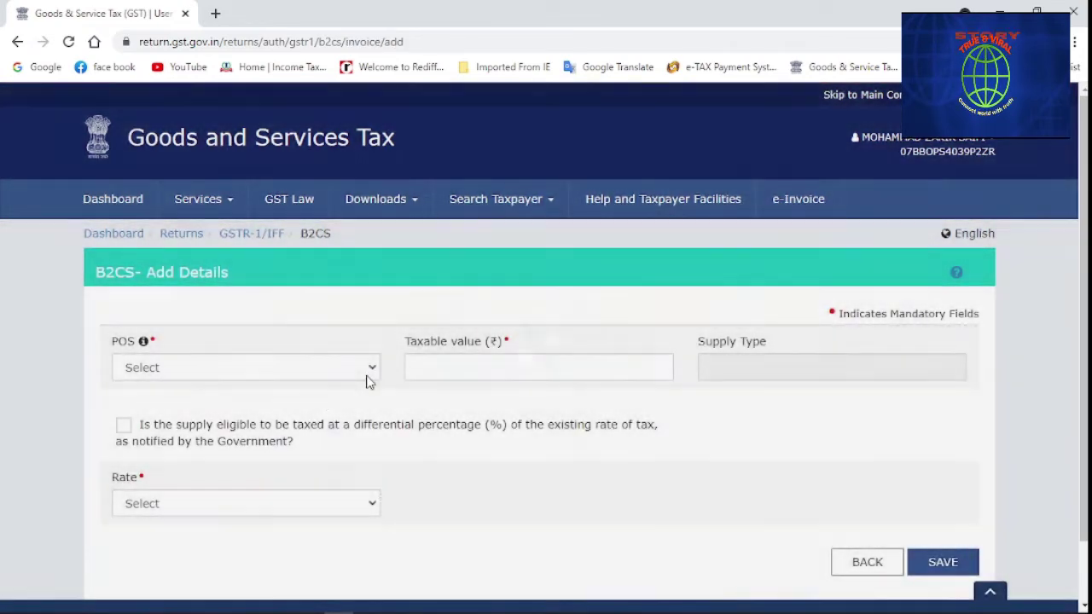
{"action": "left_click", "coordinate": [369, 381]}
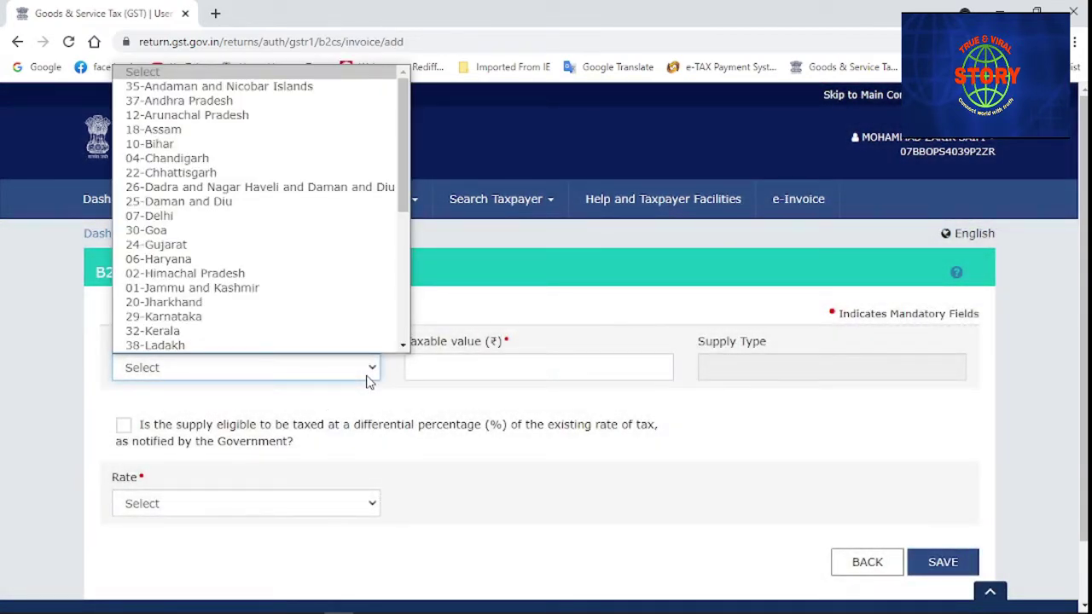
{"action": "left_click", "coordinate": [213, 288]}
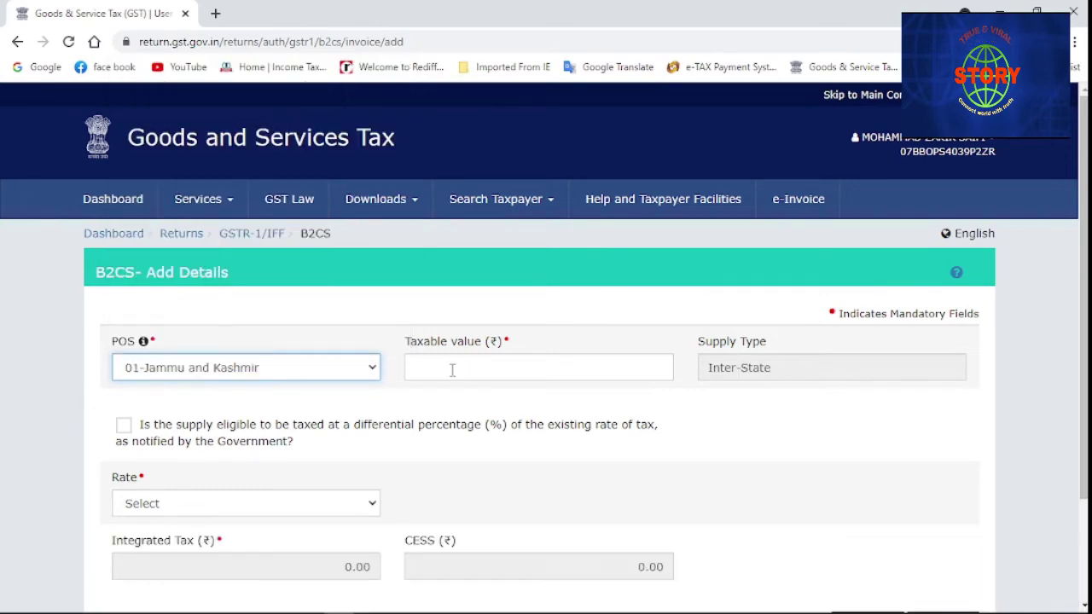
{"action": "scroll", "coordinate": [451, 372], "scroll_direction": "down", "scroll_amount": 2}
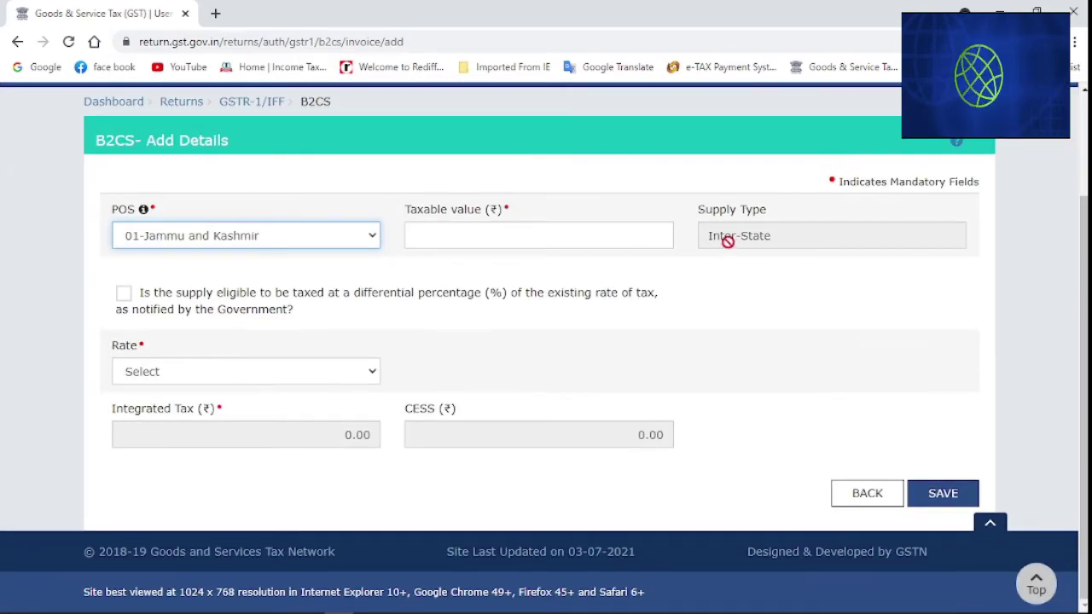
{"action": "left_click", "coordinate": [373, 373]}
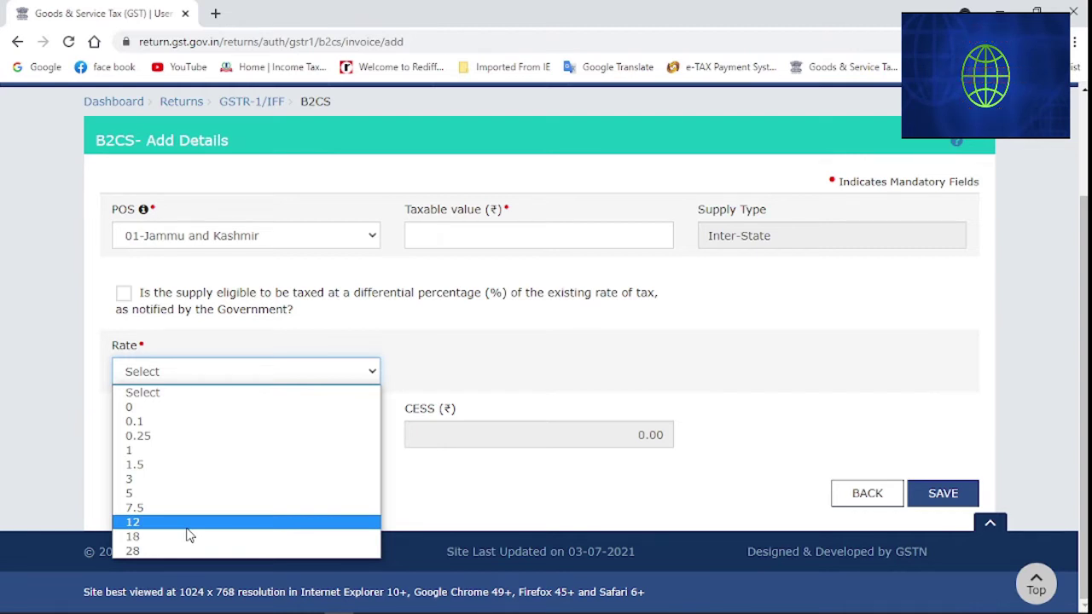
{"action": "left_click", "coordinate": [188, 526]}
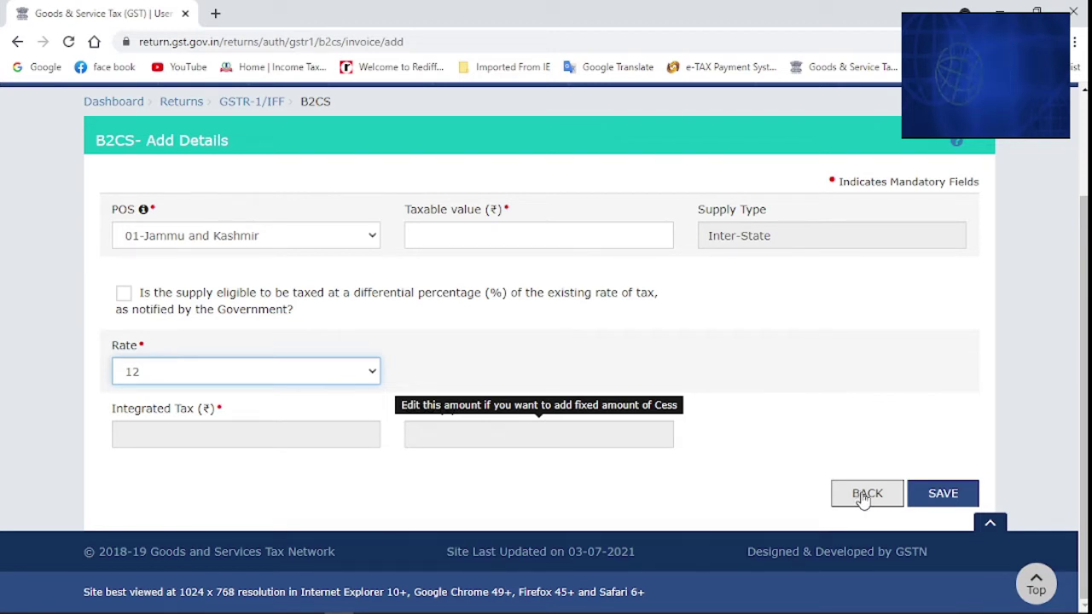
{"action": "left_click", "coordinate": [863, 497]}
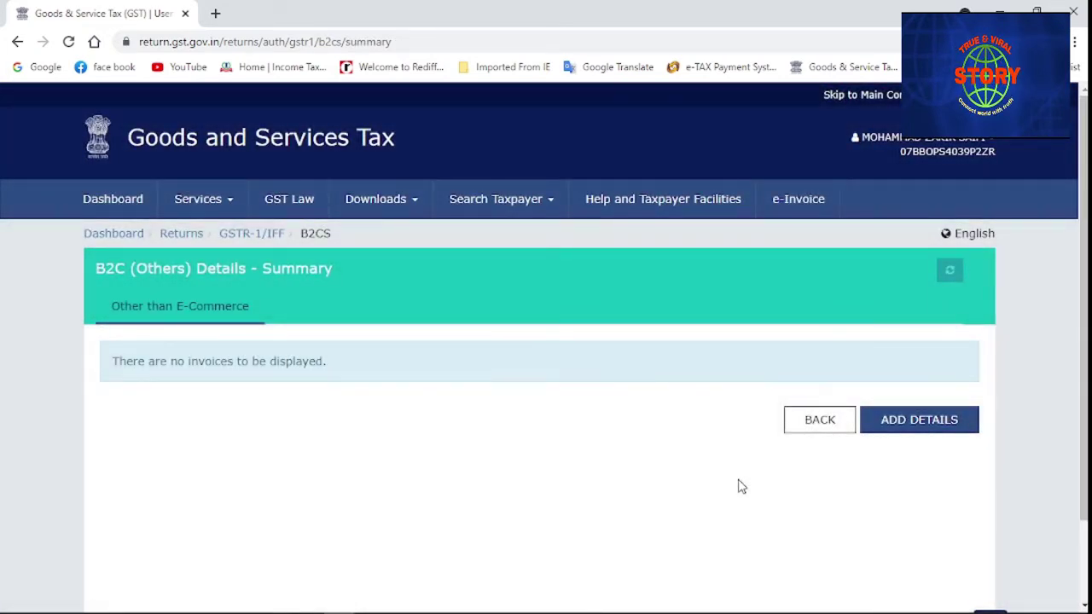
Return from B2C (Others) to the GSTR-1 summary and scroll to the Other Details tiles
{"action": "left_click", "coordinate": [824, 417]}
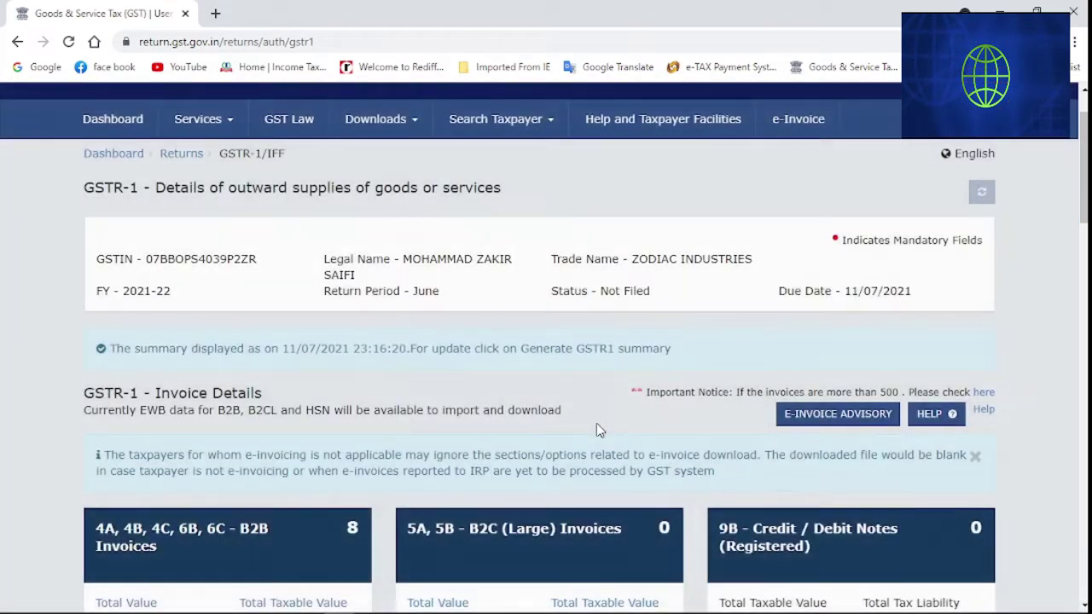
{"action": "scroll", "coordinate": [597, 424], "scroll_direction": "down", "scroll_amount": 3}
{"action": "scroll", "coordinate": [597, 430], "scroll_direction": "down", "scroll_amount": 3}
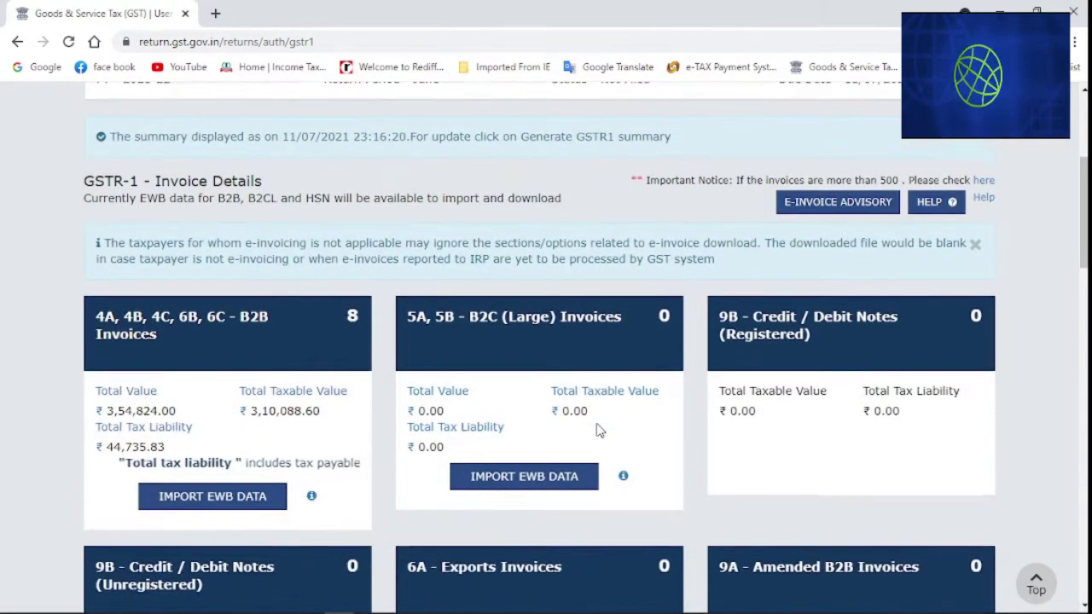
{"action": "scroll", "coordinate": [597, 430], "scroll_direction": "down", "scroll_amount": 6}
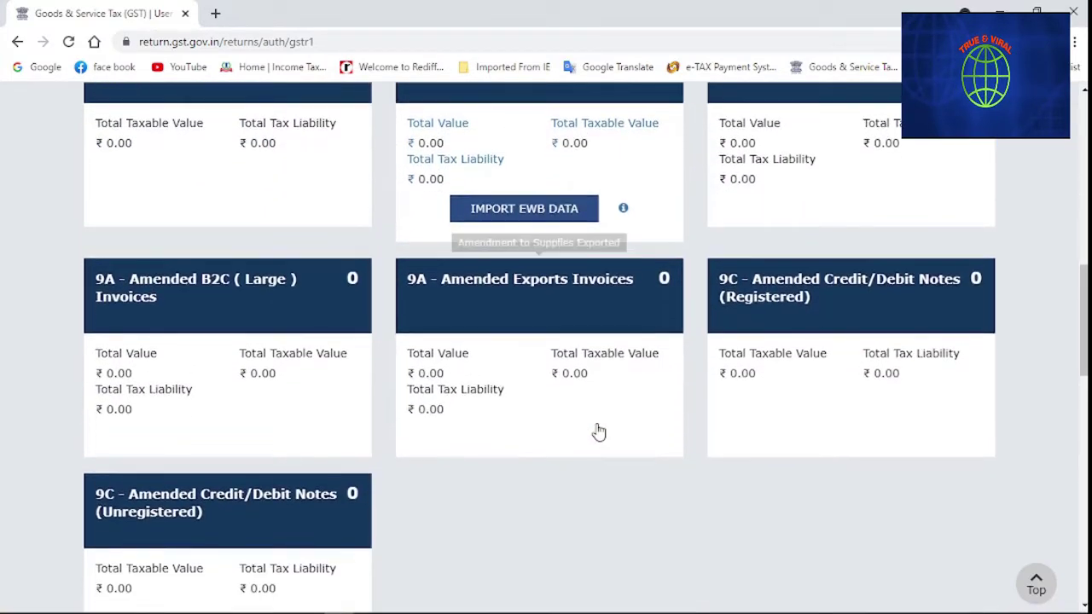
{"action": "scroll", "coordinate": [600, 433], "scroll_direction": "down", "scroll_amount": 1}
{"action": "scroll", "coordinate": [599, 416], "scroll_direction": "down", "scroll_amount": 4}
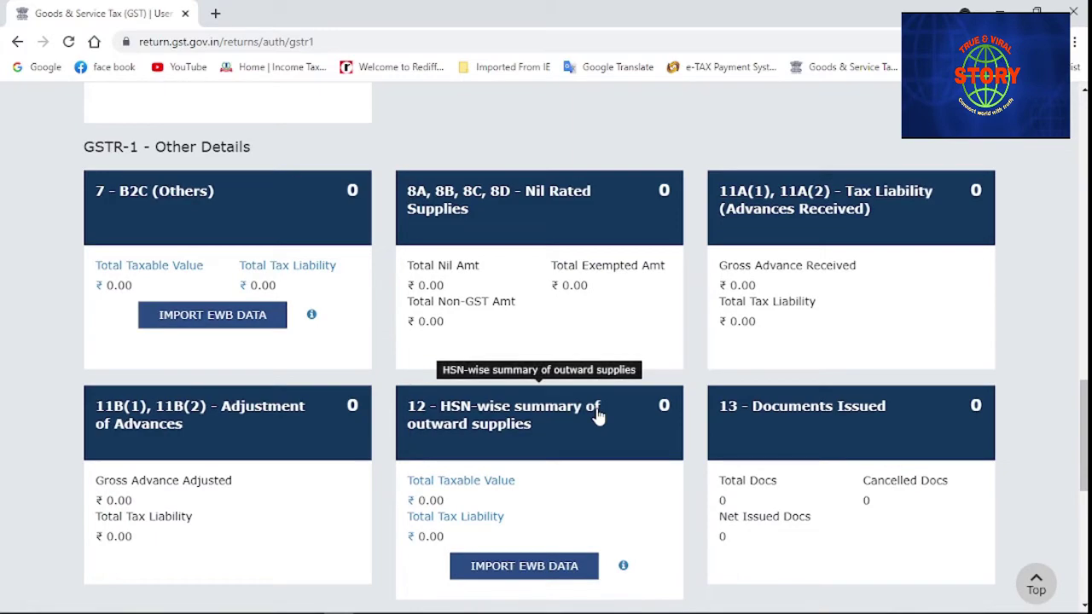
{"action": "scroll", "coordinate": [600, 415], "scroll_direction": "down", "scroll_amount": 3}
{"action": "scroll", "coordinate": [600, 416], "scroll_direction": "down", "scroll_amount": 1}
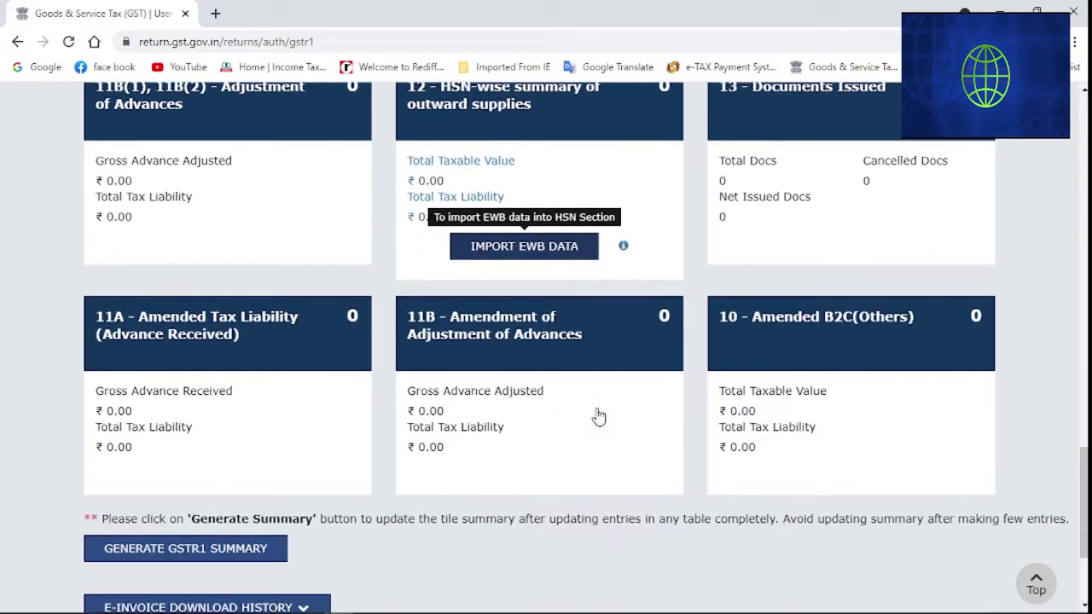
{"action": "scroll", "coordinate": [600, 416], "scroll_direction": "up", "scroll_amount": 1}
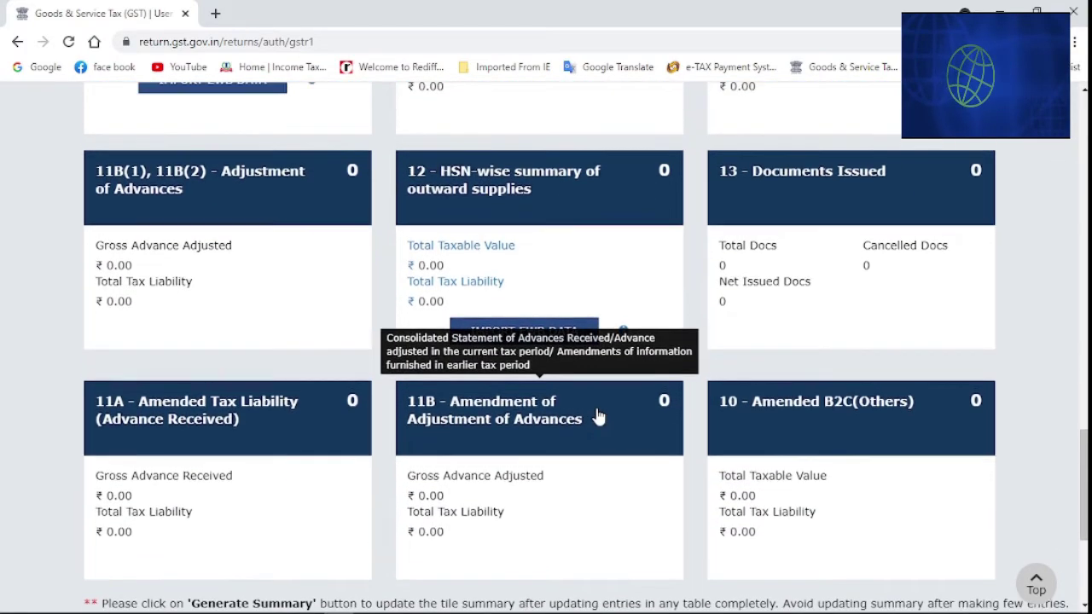
{"action": "scroll", "coordinate": [600, 415], "scroll_direction": "up", "scroll_amount": 3}
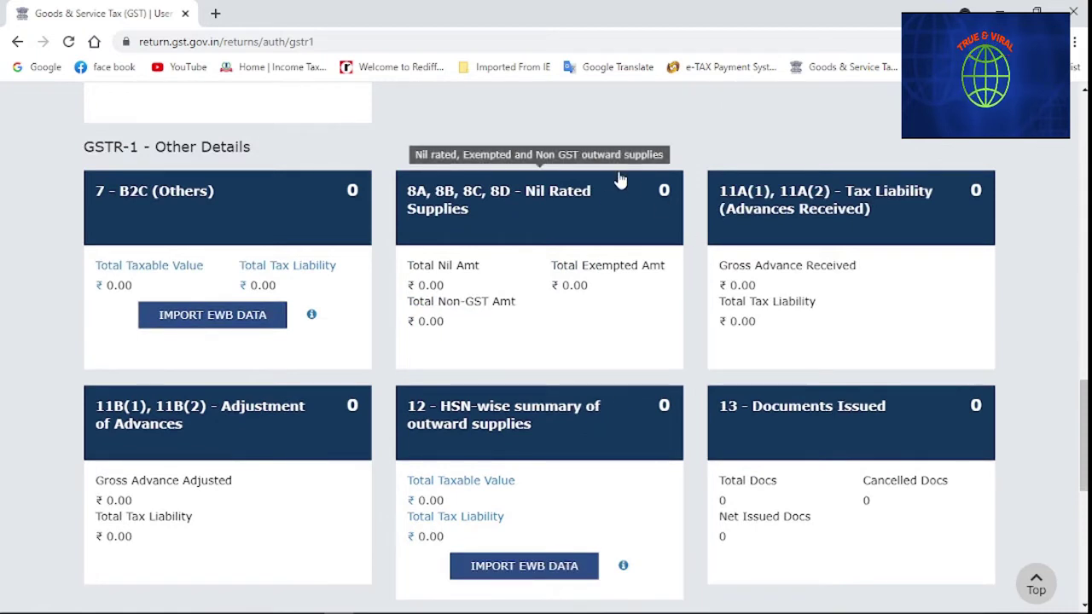
Review the 8A-8D Nil Rated Supplies table, all 0.00, then leave without saving
{"action": "left_click", "coordinate": [555, 325]}
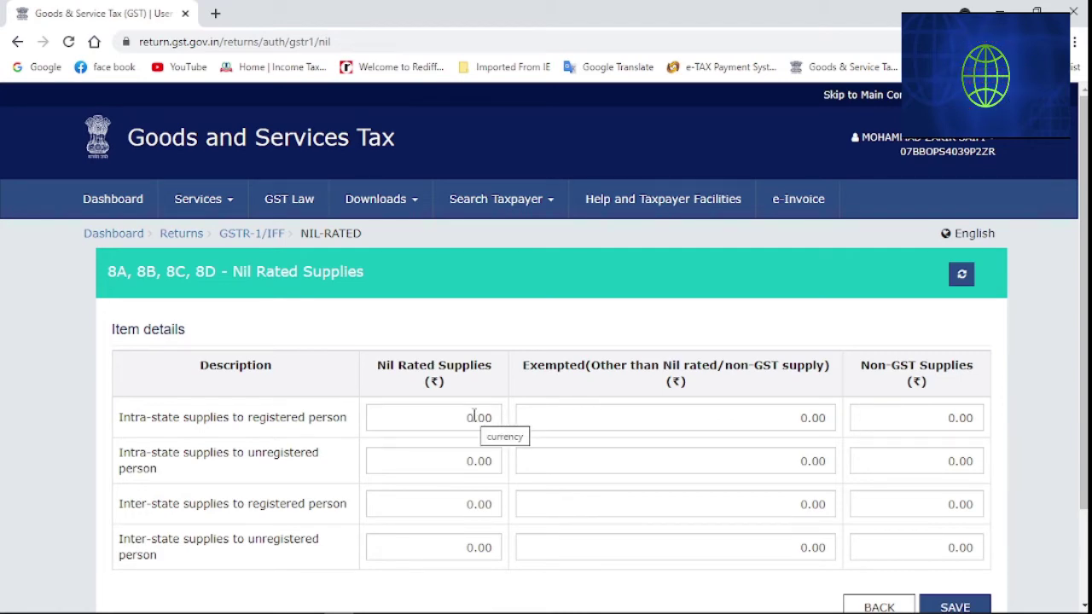
{"action": "scroll", "coordinate": [474, 415], "scroll_direction": "down", "scroll_amount": 1}
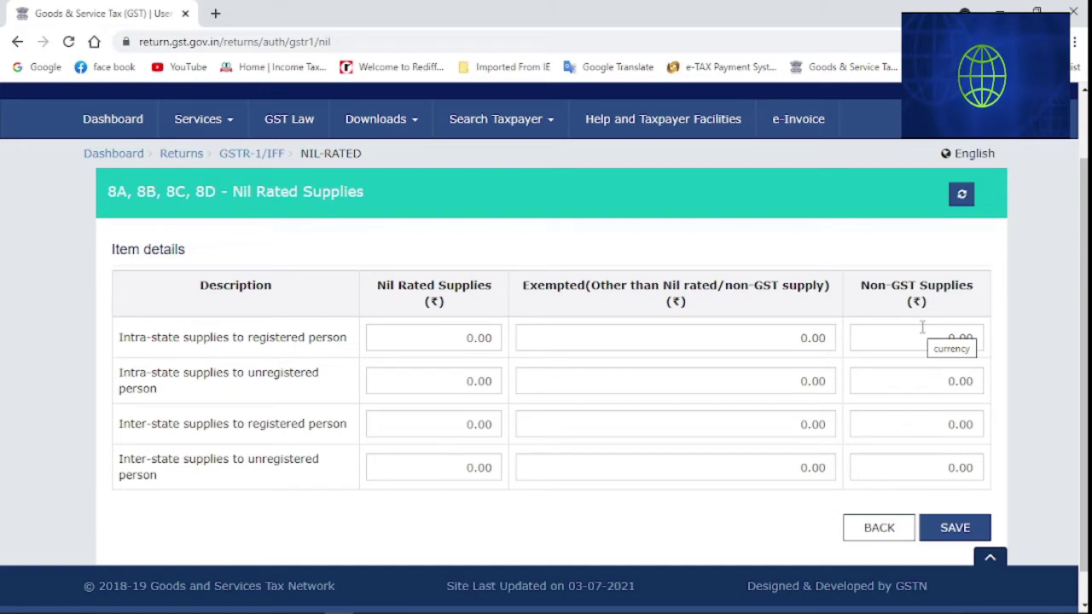
{"action": "scroll", "coordinate": [585, 386], "scroll_direction": "down", "scroll_amount": 1}
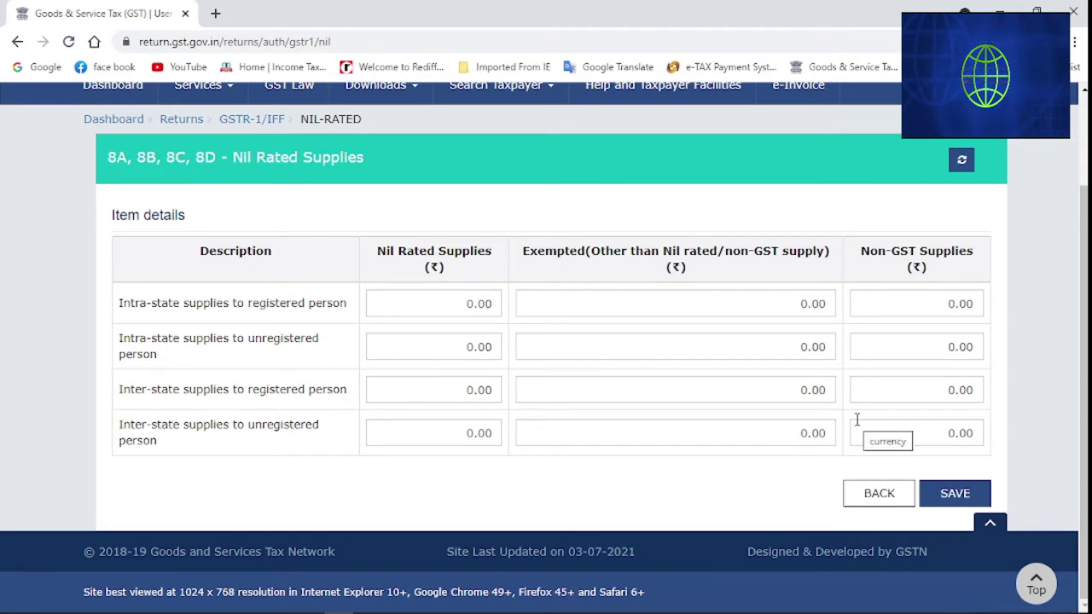
{"action": "left_click", "coordinate": [876, 496]}
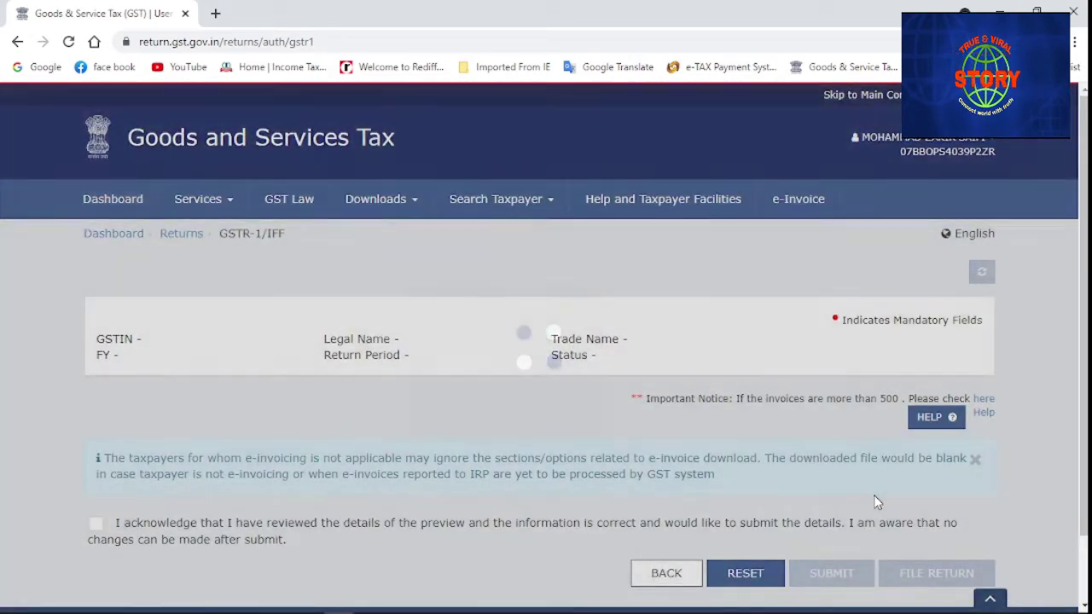
Scroll down to the Other Details tiles, including 12 HSN-wise summary and 13 Documents Issued
{"action": "scroll", "coordinate": [396, 435], "scroll_direction": "down", "scroll_amount": 3}
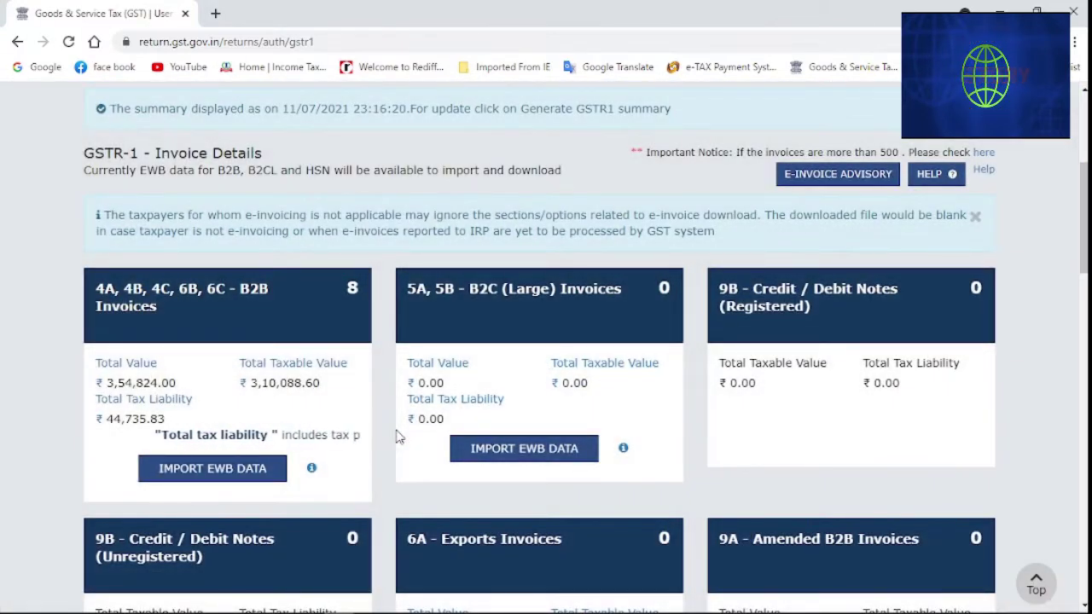
{"action": "scroll", "coordinate": [399, 435], "scroll_direction": "down", "scroll_amount": 1}
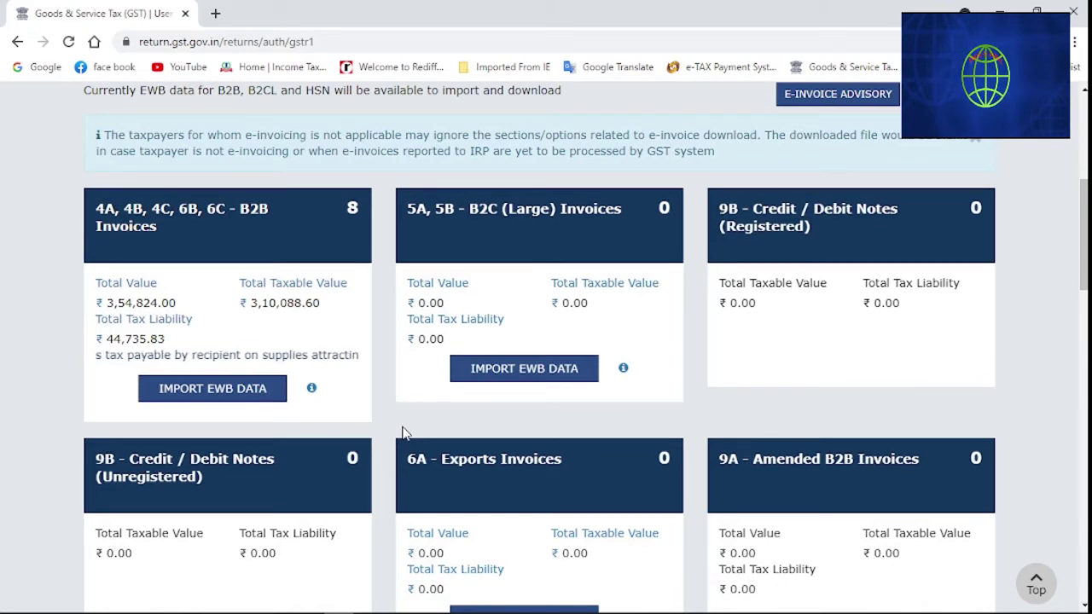
{"action": "scroll", "coordinate": [405, 433], "scroll_direction": "down", "scroll_amount": 4}
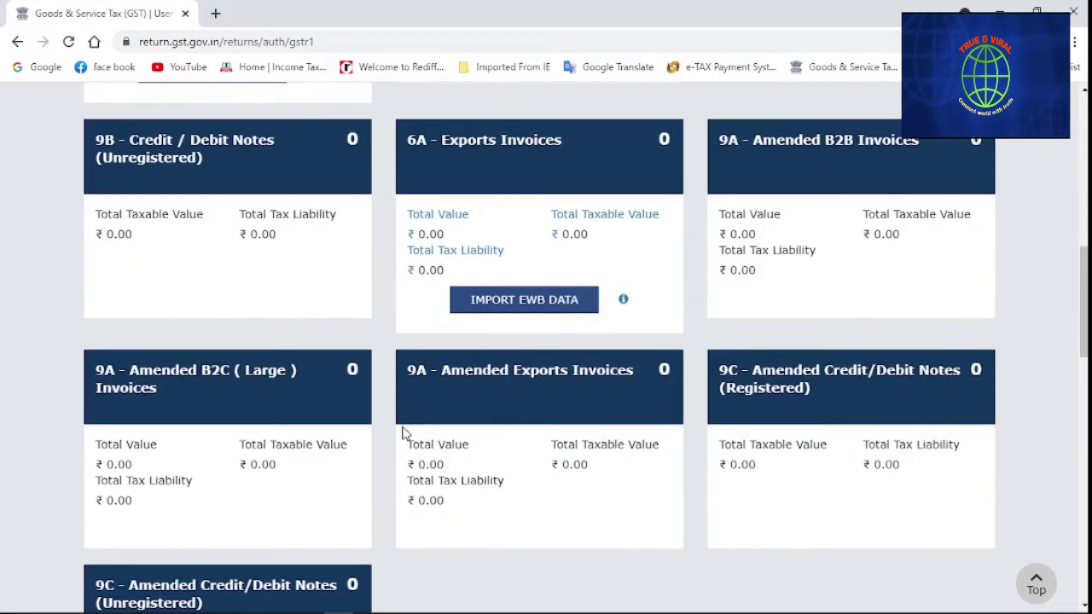
{"action": "scroll", "coordinate": [404, 433], "scroll_direction": "down", "scroll_amount": 2}
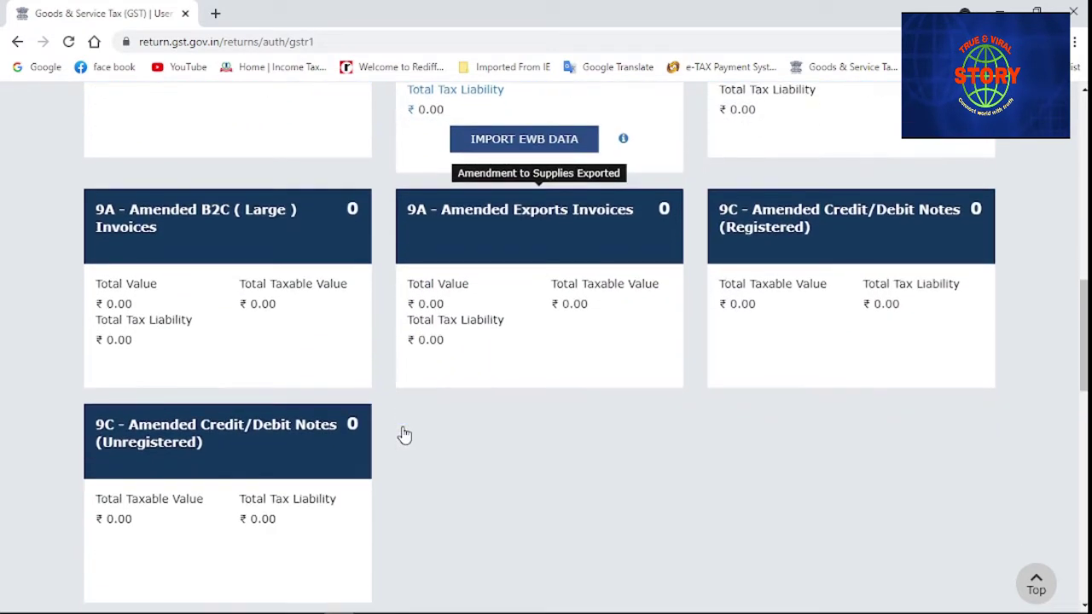
{"action": "scroll", "coordinate": [404, 434], "scroll_direction": "down", "scroll_amount": 3}
{"action": "scroll", "coordinate": [404, 433], "scroll_direction": "down", "scroll_amount": 2}
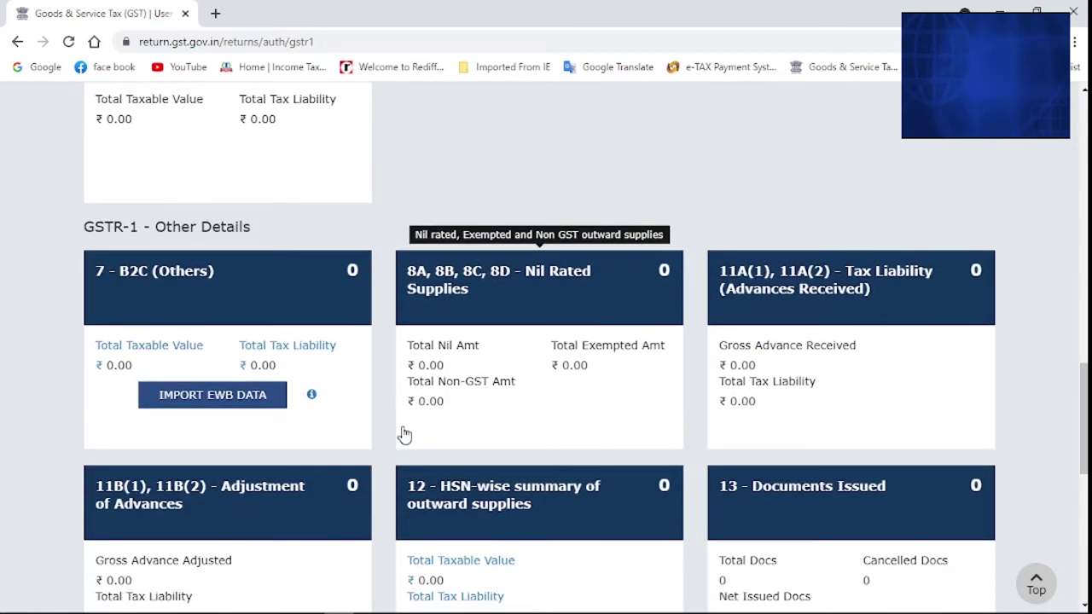
{"action": "scroll", "coordinate": [404, 435], "scroll_direction": "down", "scroll_amount": 1}
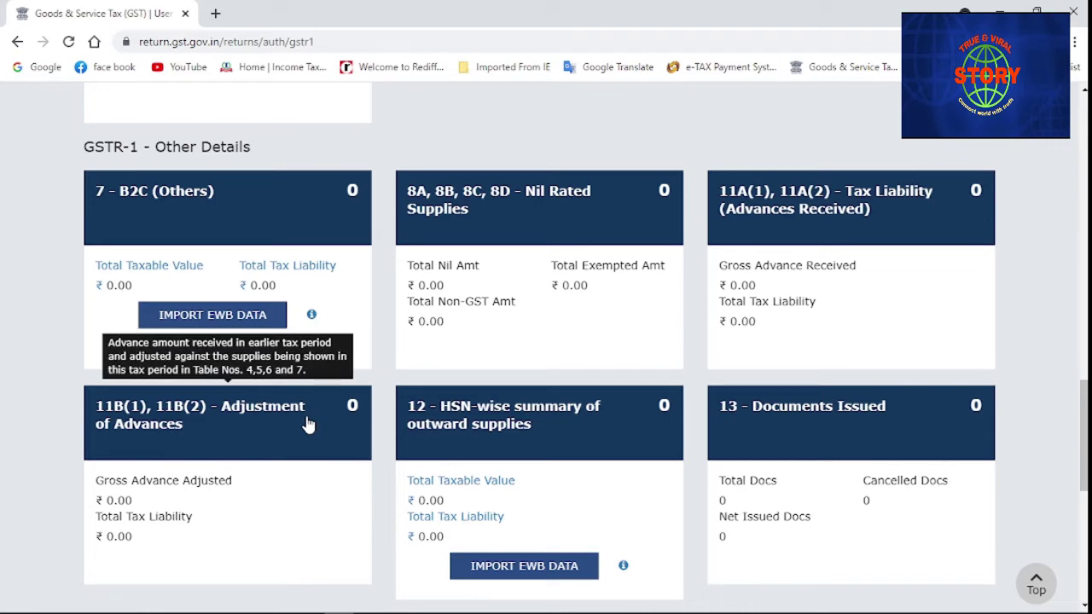
{"action": "left_click", "coordinate": [868, 314]}
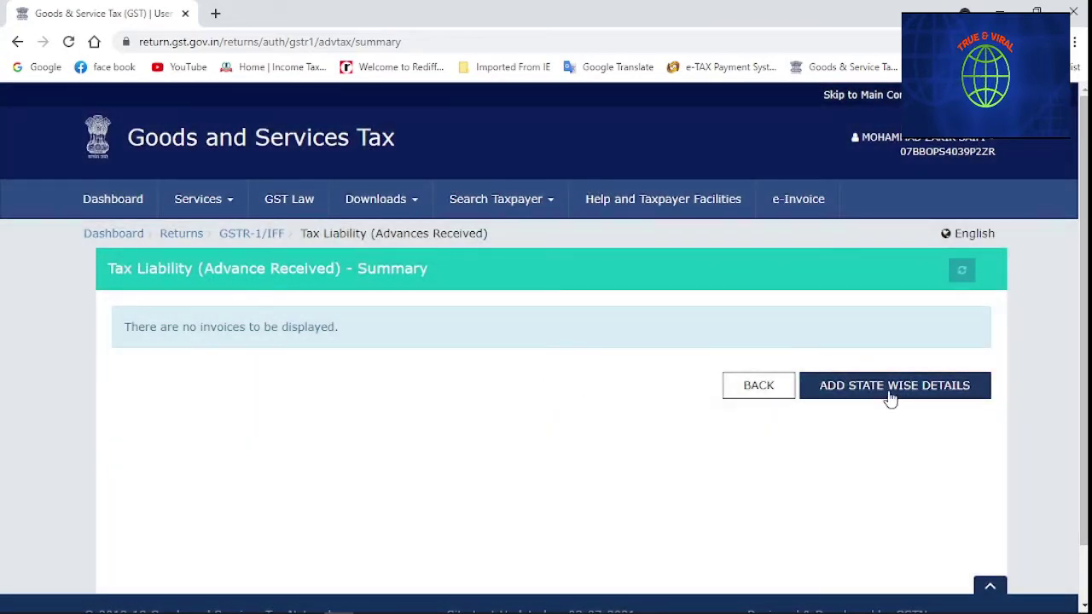
{"action": "left_click", "coordinate": [890, 392]}
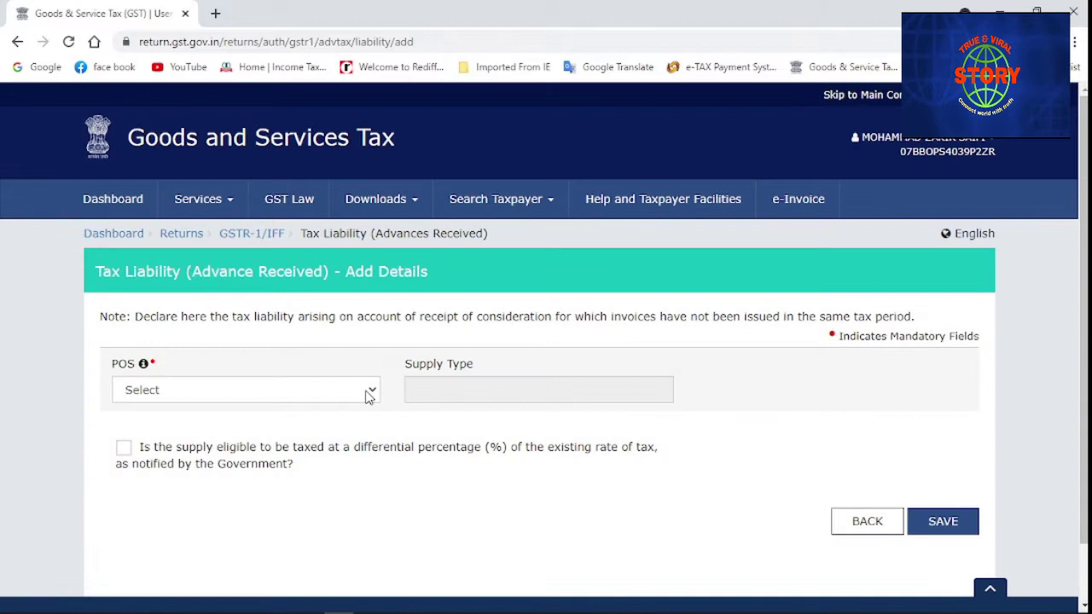
{"action": "left_click", "coordinate": [369, 395]}
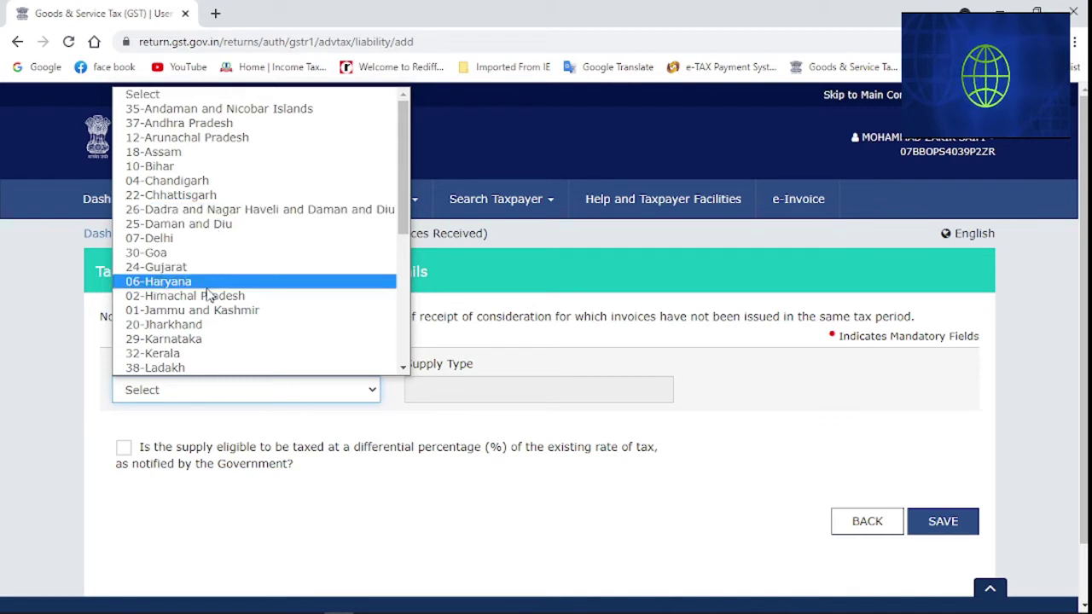
{"action": "left_click_drag", "start_coordinate": [406, 194], "coordinate": [392, 328]}
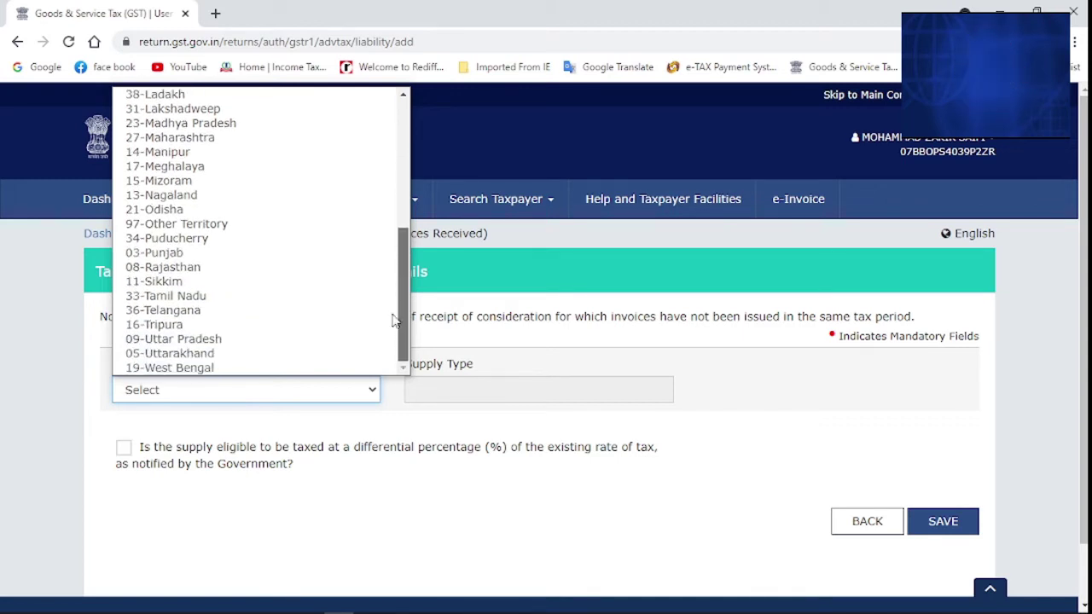
{"action": "mouse_move", "coordinate": [397, 327]}
{"action": "left_mouse_down"}
{"action": "mouse_move", "coordinate": [394, 155]}
{"action": "mouse_move", "coordinate": [398, 329]}
{"action": "left_mouse_up"}
{"action": "left_click", "coordinate": [424, 497]}
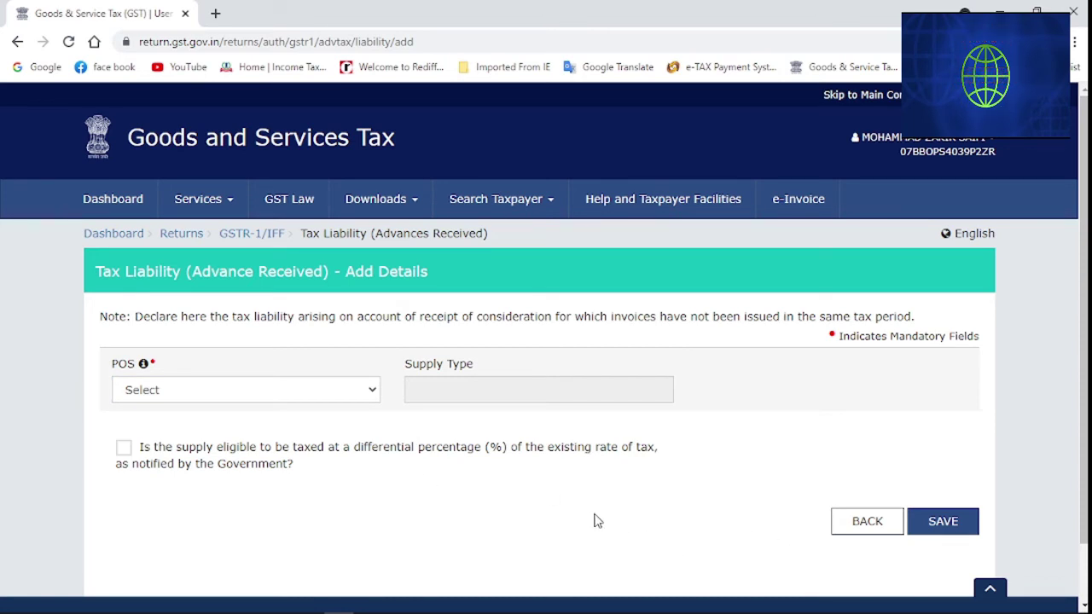
{"action": "left_click", "coordinate": [863, 535]}
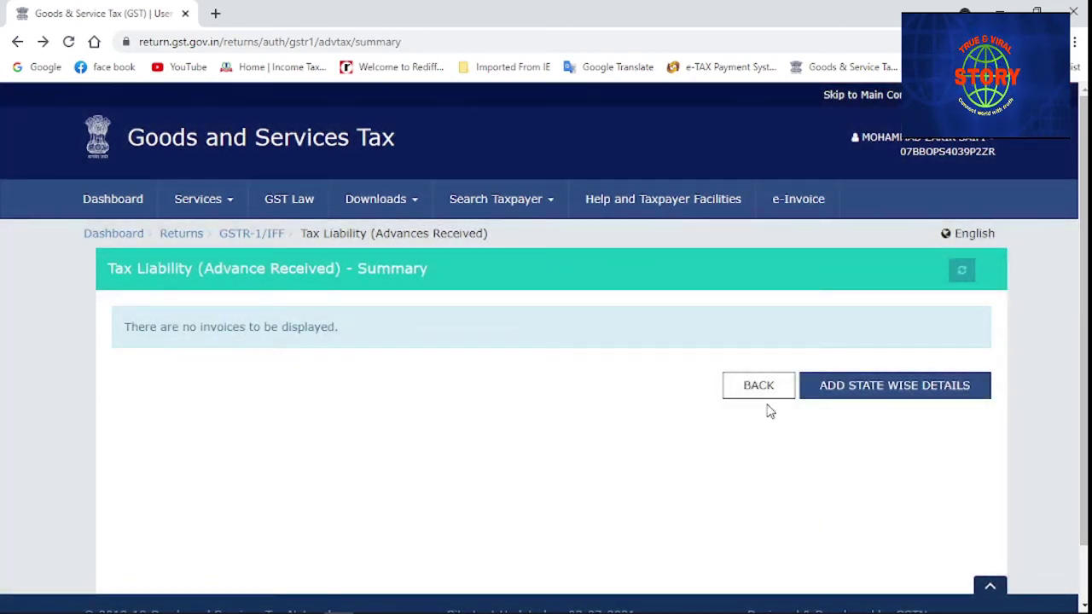
Return to the GSTR-1 details page and scroll down to the Adjustment of Advances tile
{"action": "left_click", "coordinate": [762, 392]}
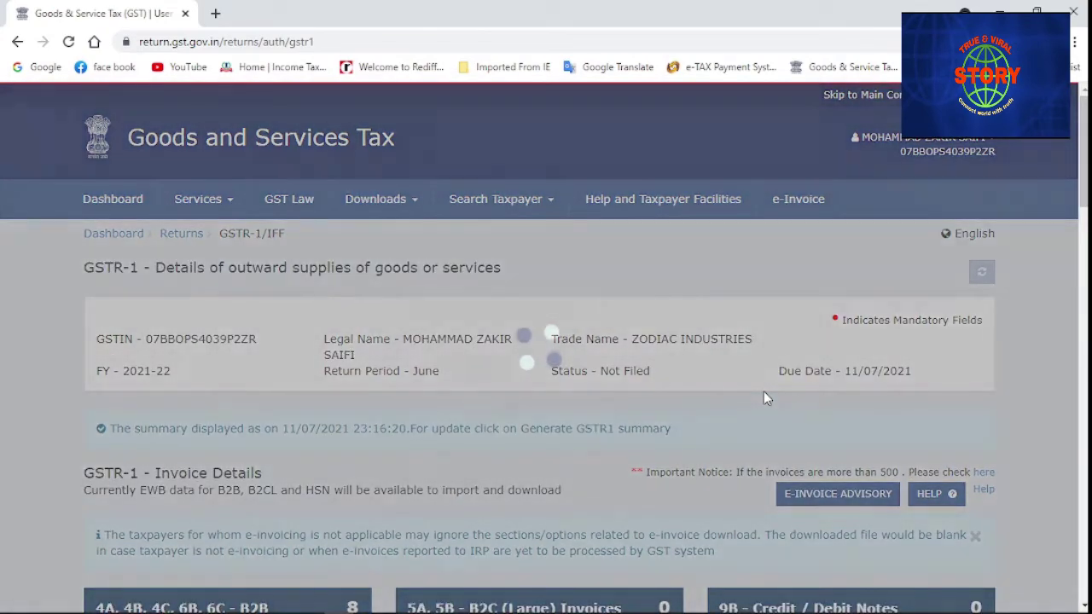
{"action": "scroll", "coordinate": [504, 495], "scroll_direction": "down", "scroll_amount": 3}
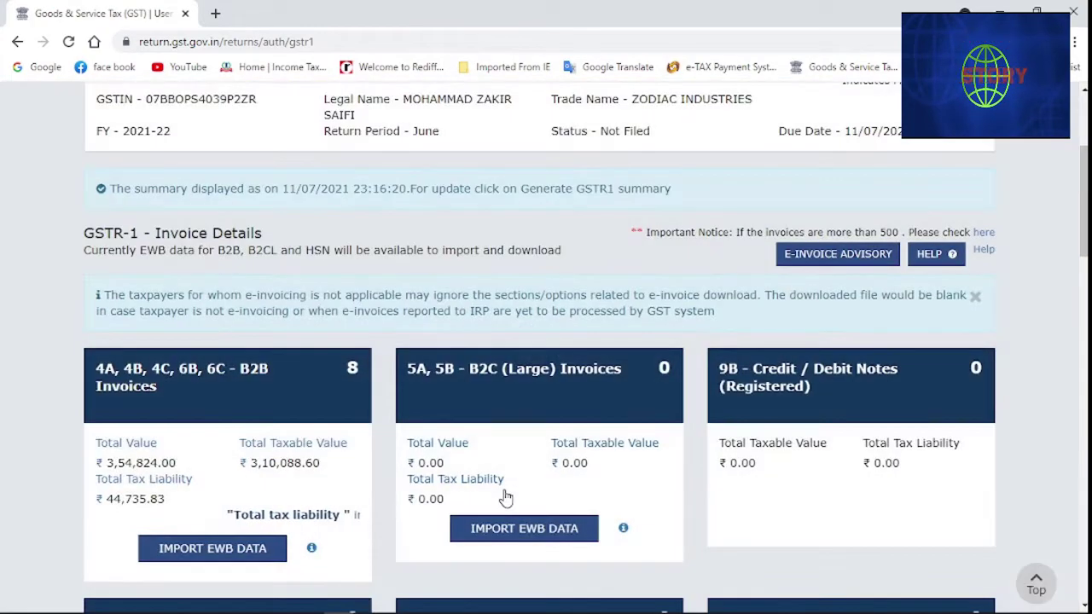
{"action": "scroll", "coordinate": [504, 495], "scroll_direction": "down", "scroll_amount": 5}
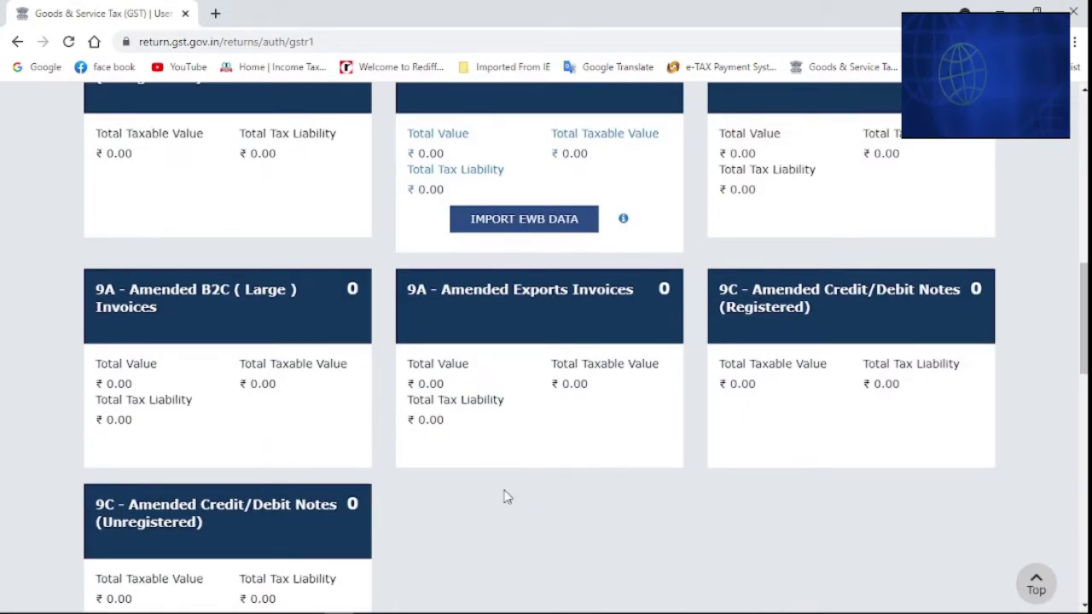
{"action": "scroll", "coordinate": [504, 496], "scroll_direction": "down", "scroll_amount": 4}
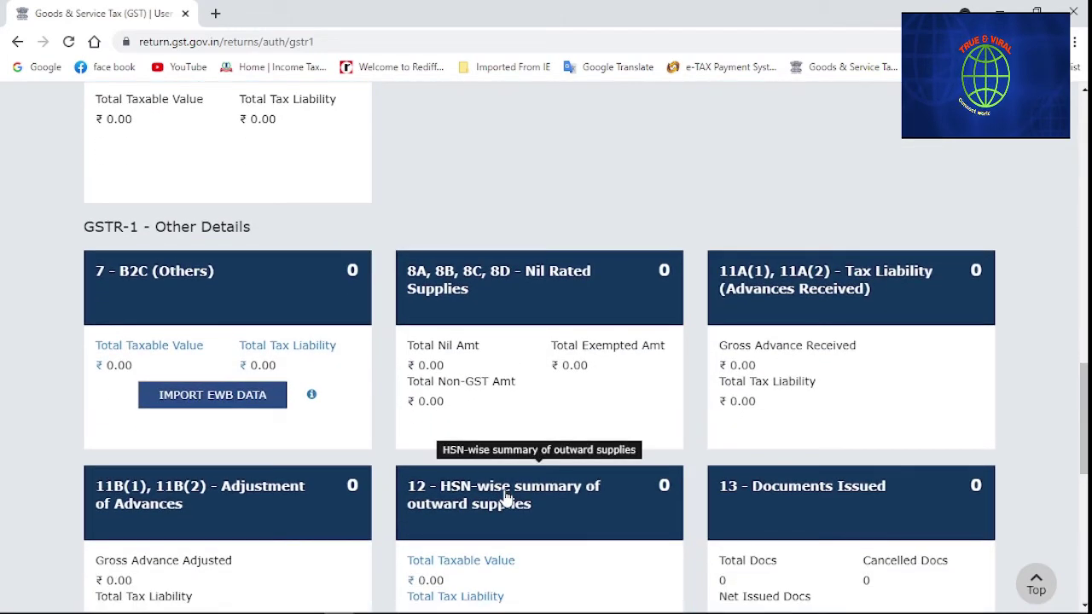
{"action": "scroll", "coordinate": [504, 497], "scroll_direction": "down", "scroll_amount": 2}
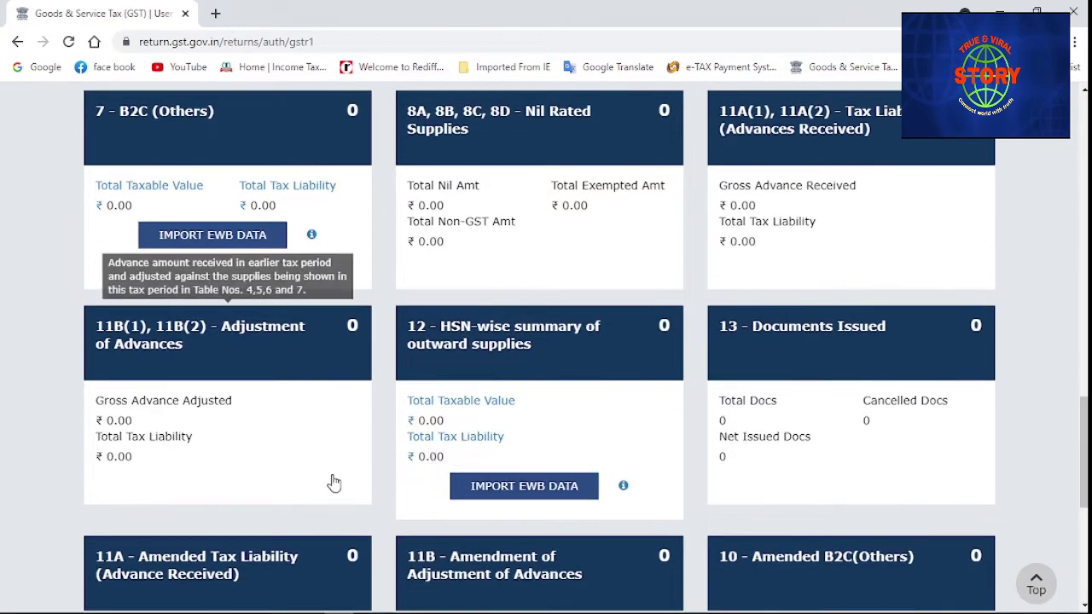
Start an Adjustment of Advances entry with POS 31-Lakshadweep, then leave it unsaved
{"action": "left_click", "coordinate": [307, 418]}
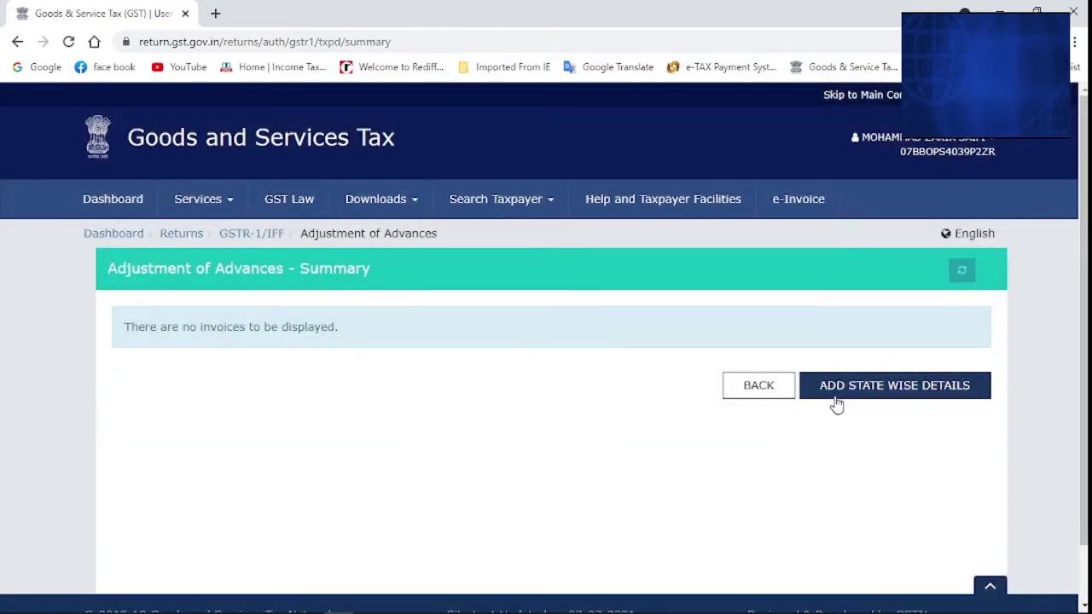
{"action": "left_click", "coordinate": [836, 402]}
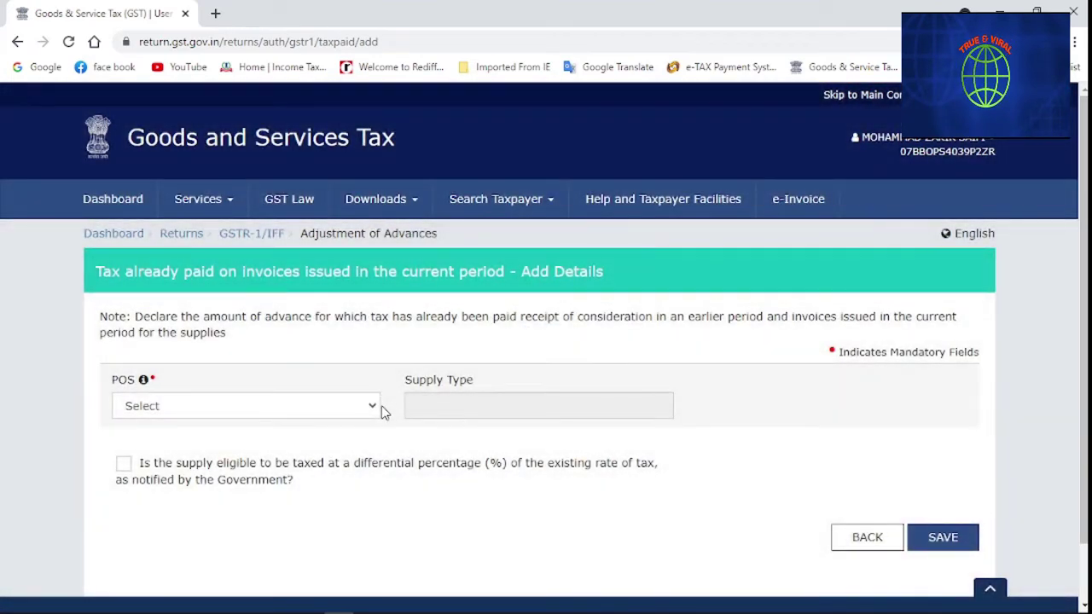
{"action": "left_click", "coordinate": [380, 412]}
{"action": "scroll", "coordinate": [261, 370], "scroll_direction": "down", "scroll_amount": 1}
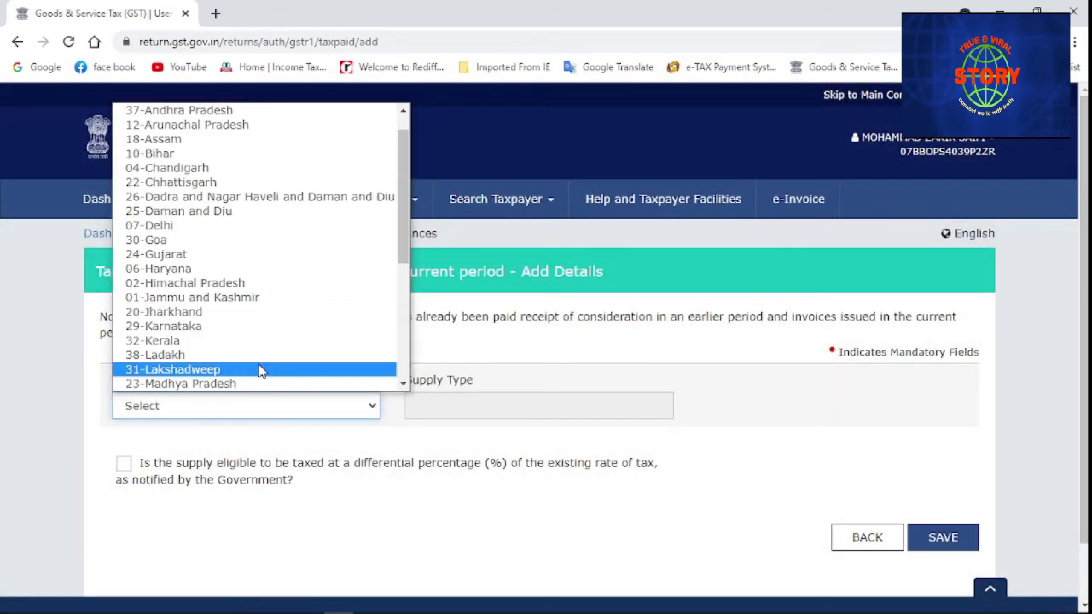
{"action": "left_click", "coordinate": [261, 370]}
{"action": "scroll", "coordinate": [312, 421], "scroll_direction": "down", "scroll_amount": 1}
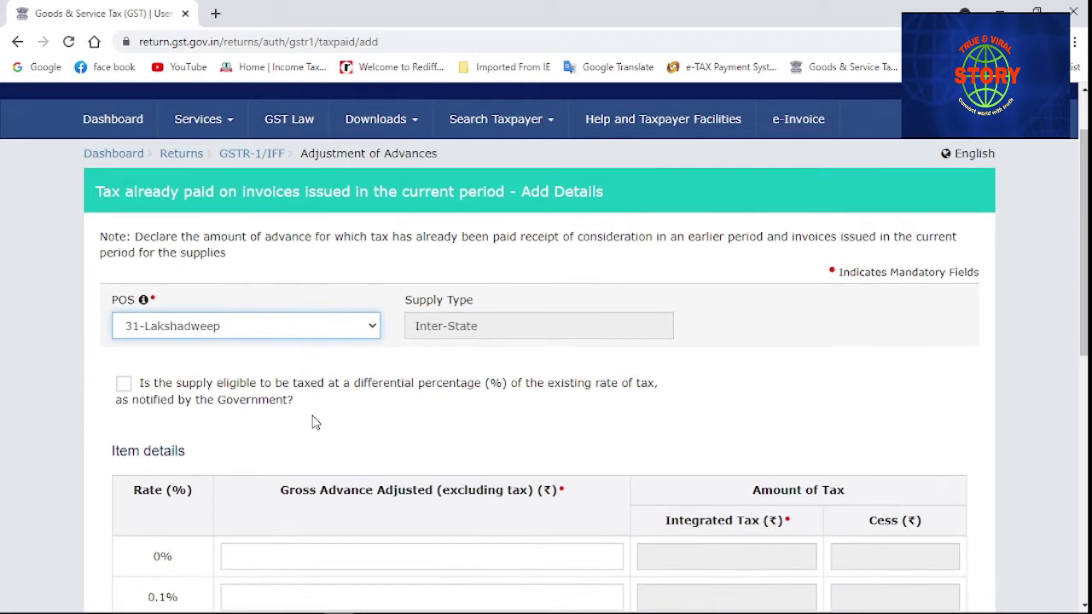
{"action": "scroll", "coordinate": [314, 421], "scroll_direction": "down", "scroll_amount": 2}
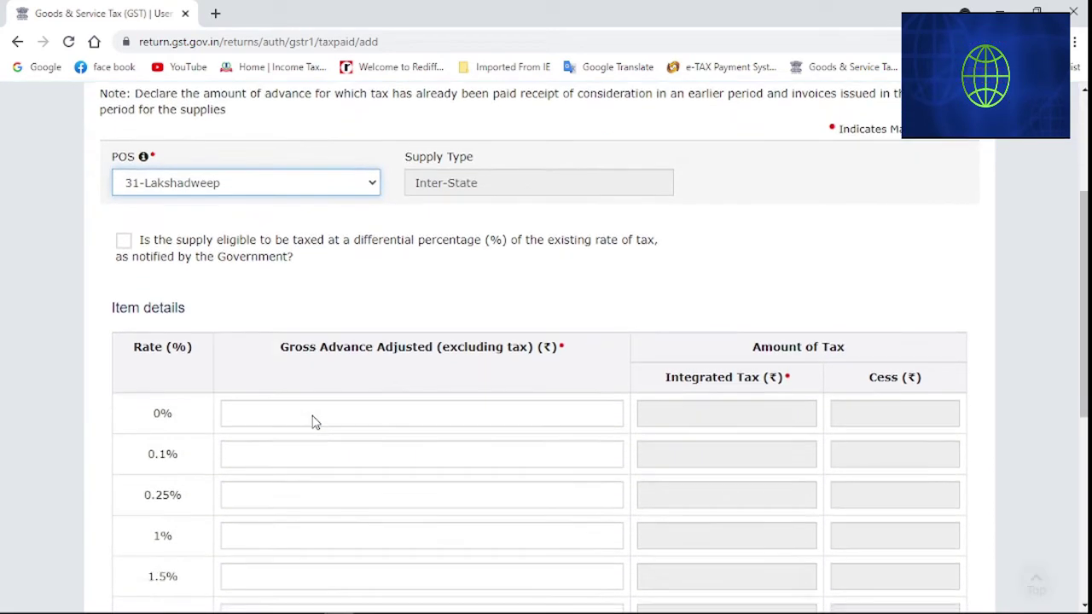
{"action": "scroll", "coordinate": [462, 508], "scroll_direction": "down", "scroll_amount": 5}
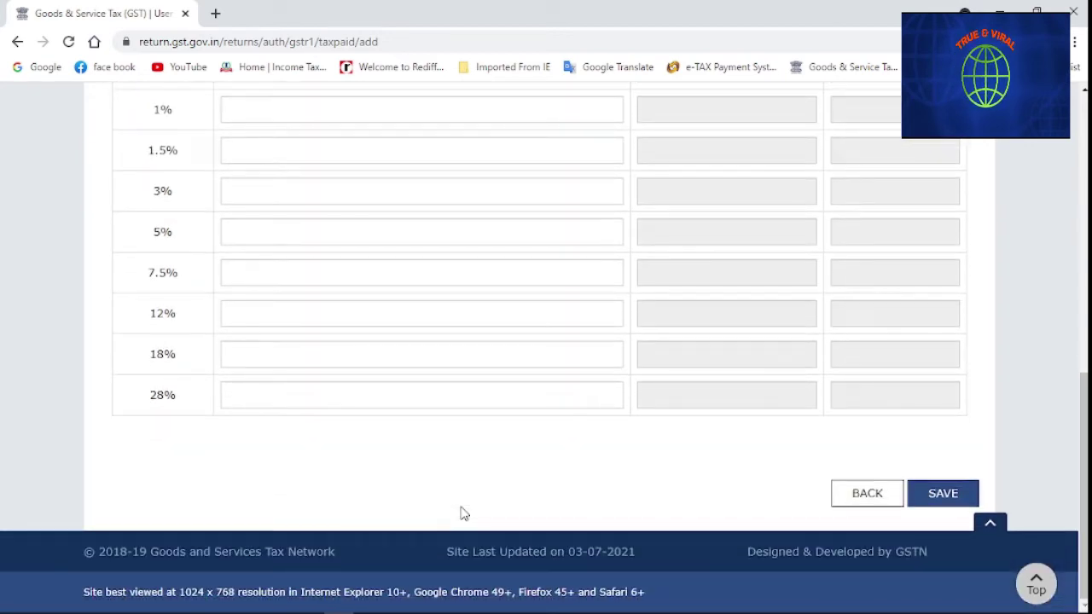
{"action": "left_click", "coordinate": [863, 495]}
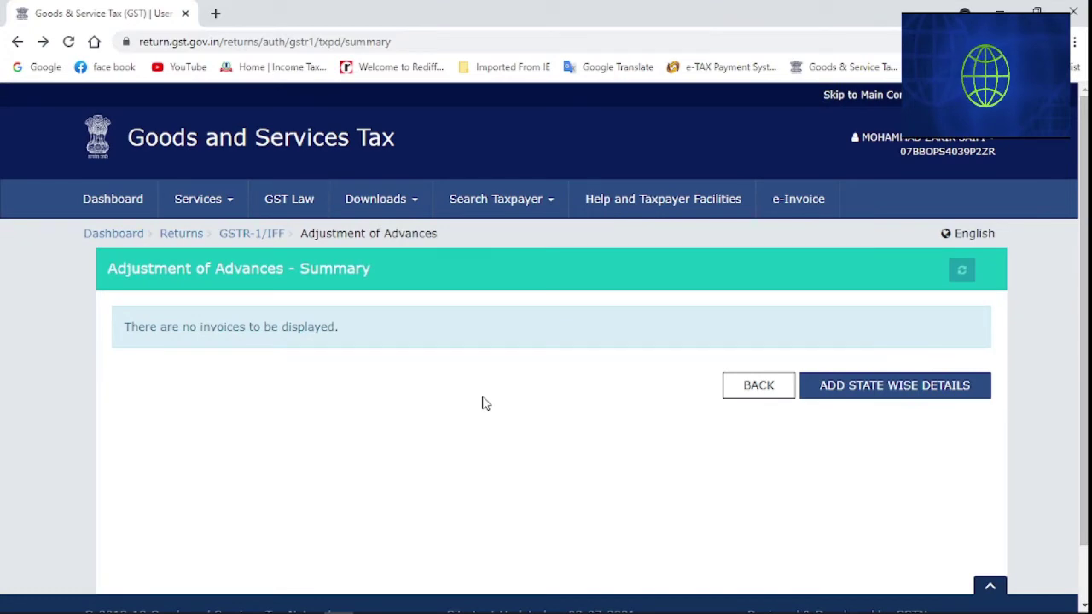
Return to GSTR-1 and open the 12 HSN-wise summary of outward supplies
{"action": "scroll", "coordinate": [482, 403], "scroll_direction": "down", "scroll_amount": 2}
{"action": "left_click", "coordinate": [754, 331]}
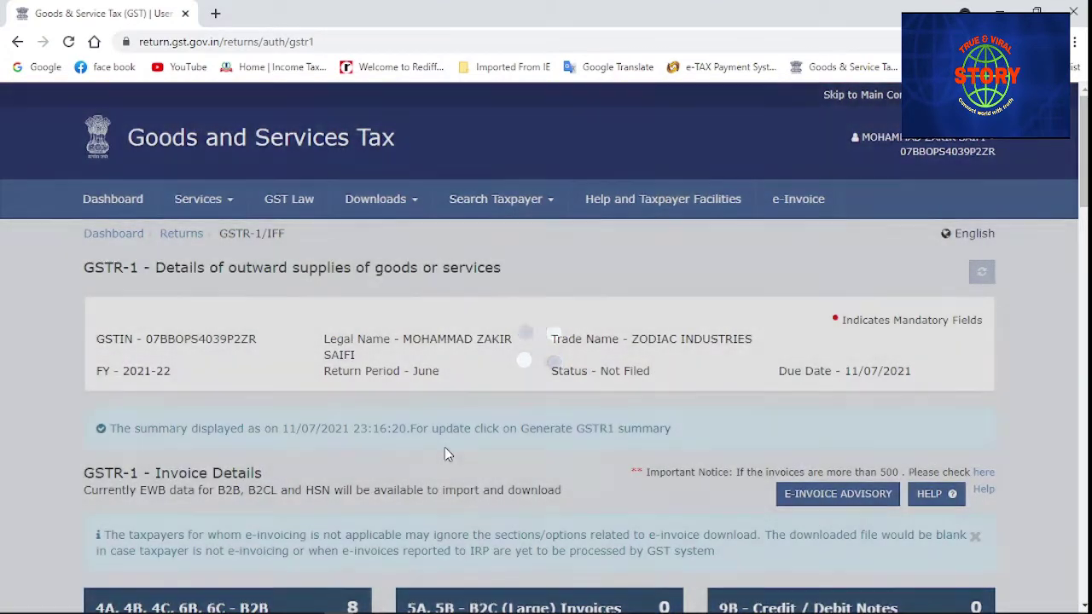
{"action": "scroll", "coordinate": [444, 447], "scroll_direction": "down", "scroll_amount": 5}
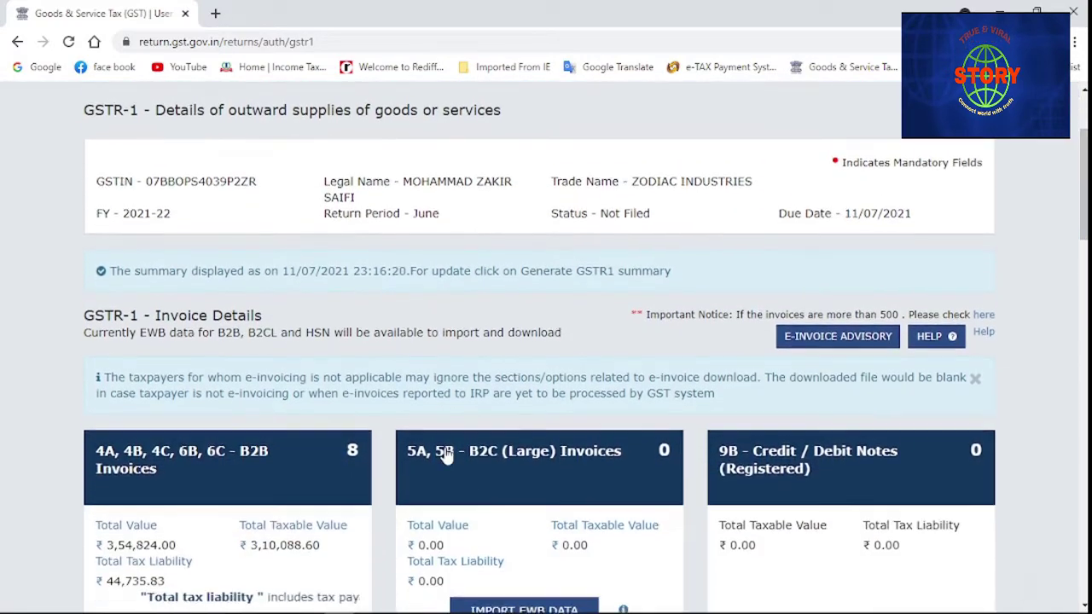
{"action": "scroll", "coordinate": [445, 454], "scroll_direction": "down", "scroll_amount": 5}
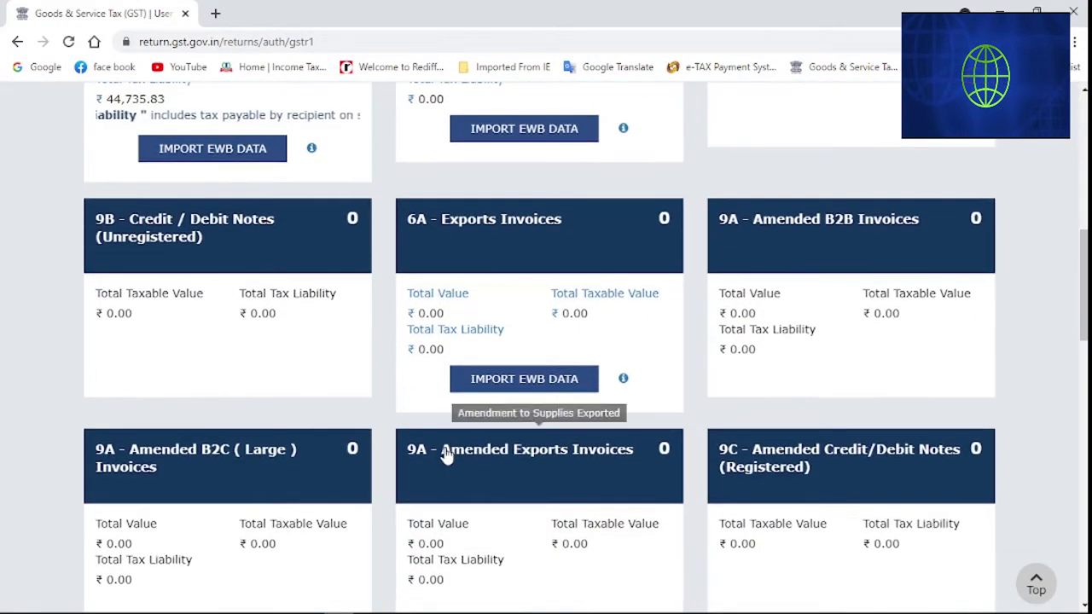
{"action": "scroll", "coordinate": [447, 457], "scroll_direction": "down", "scroll_amount": 8}
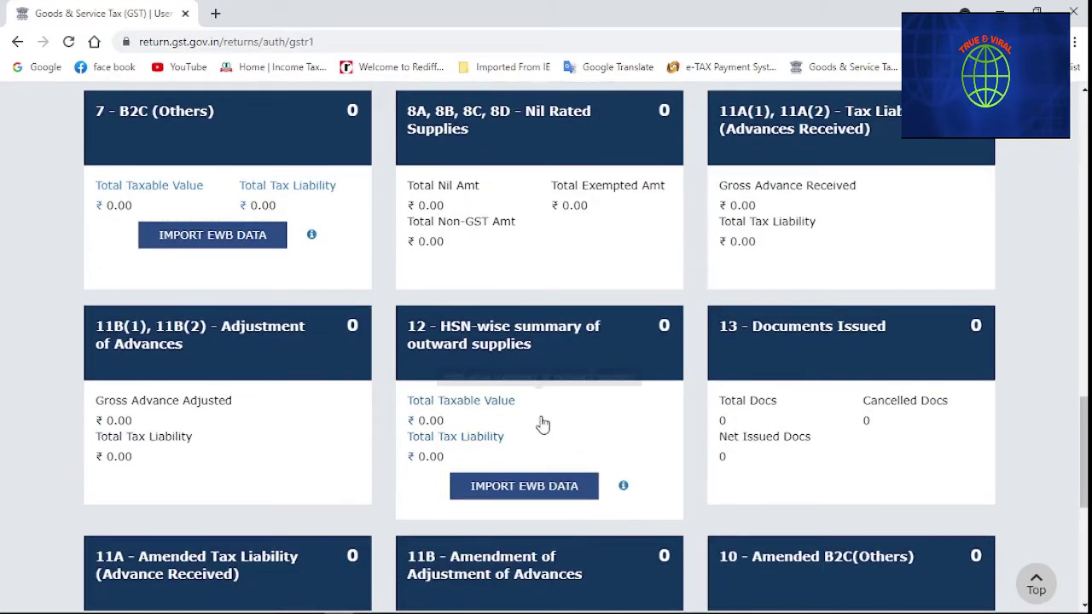
{"action": "left_click", "coordinate": [556, 423]}
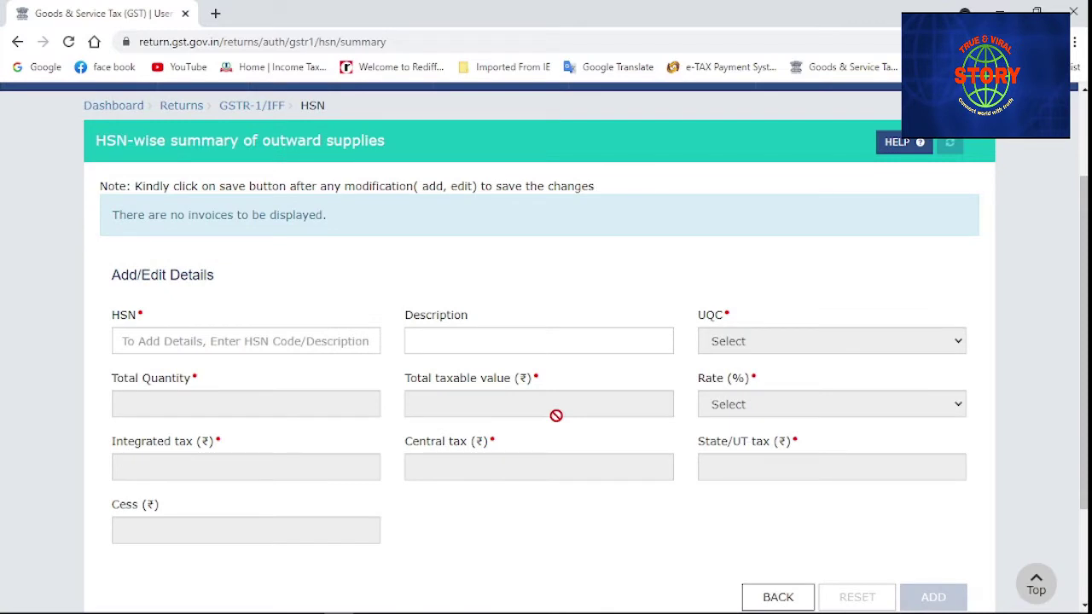
{"action": "left_click", "coordinate": [273, 344]}
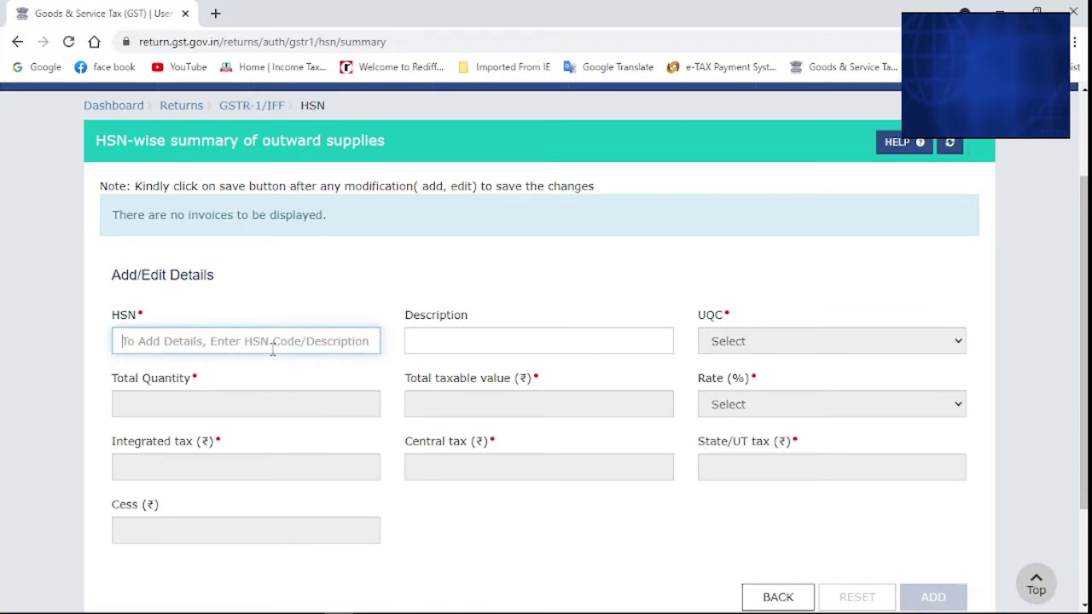
{"action": "left_click", "coordinate": [411, 346]}
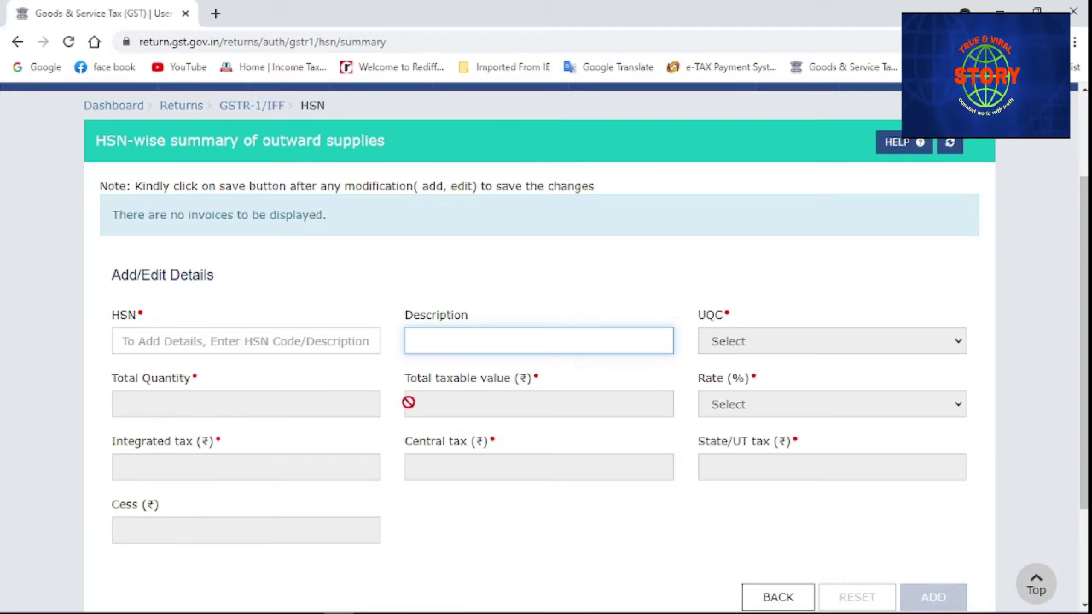
{"action": "scroll", "coordinate": [410, 407], "scroll_direction": "down", "scroll_amount": 3}
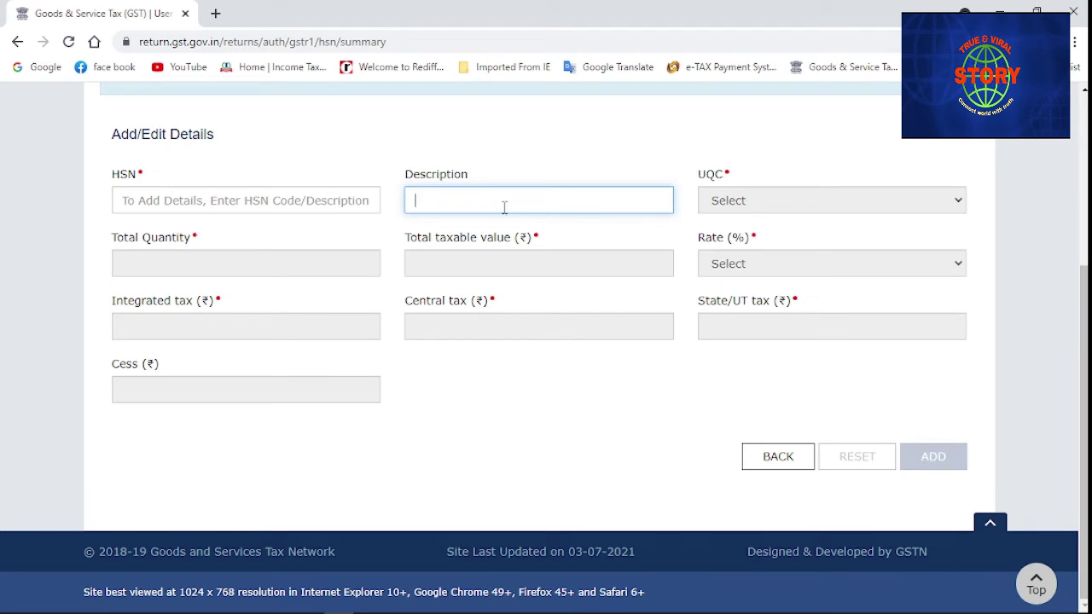
{"action": "left_click", "coordinate": [344, 200]}
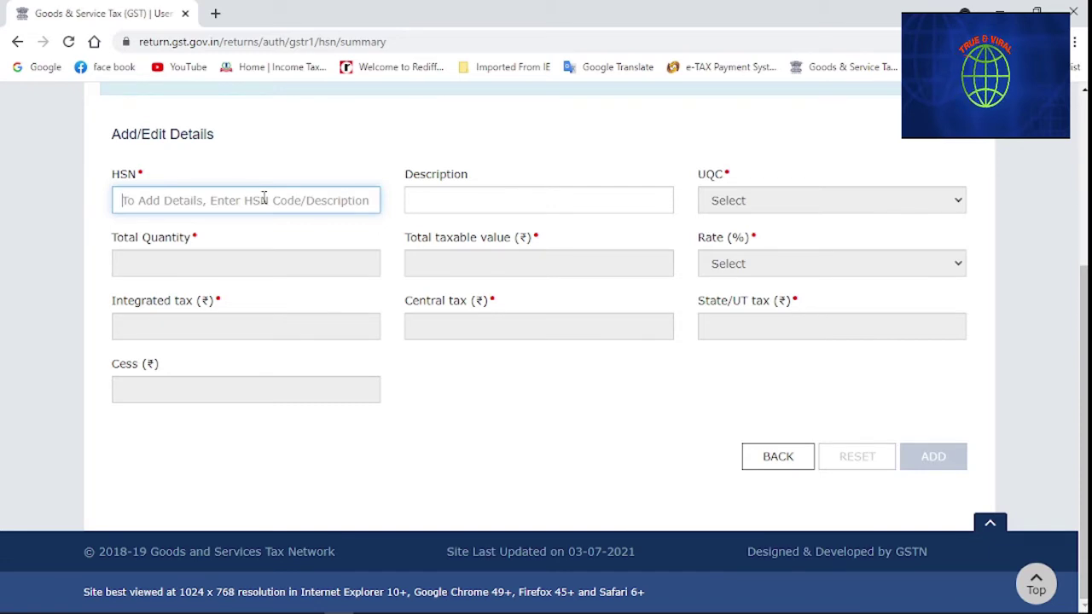
{"action": "type", "text": "998873"}
{"action": "left_click", "coordinate": [302, 160]}
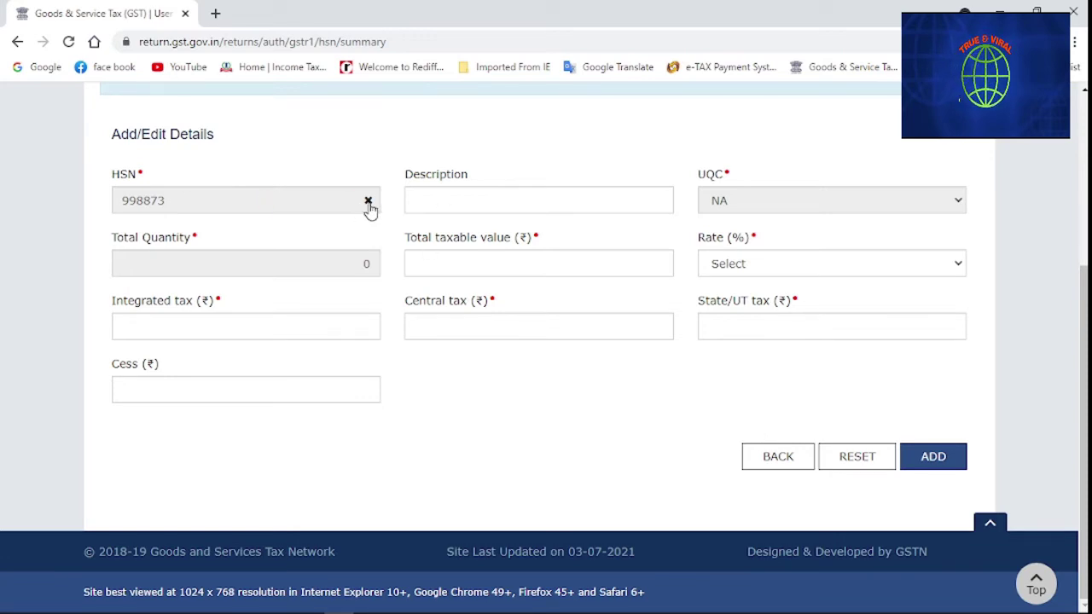
{"action": "left_click", "coordinate": [368, 203]}
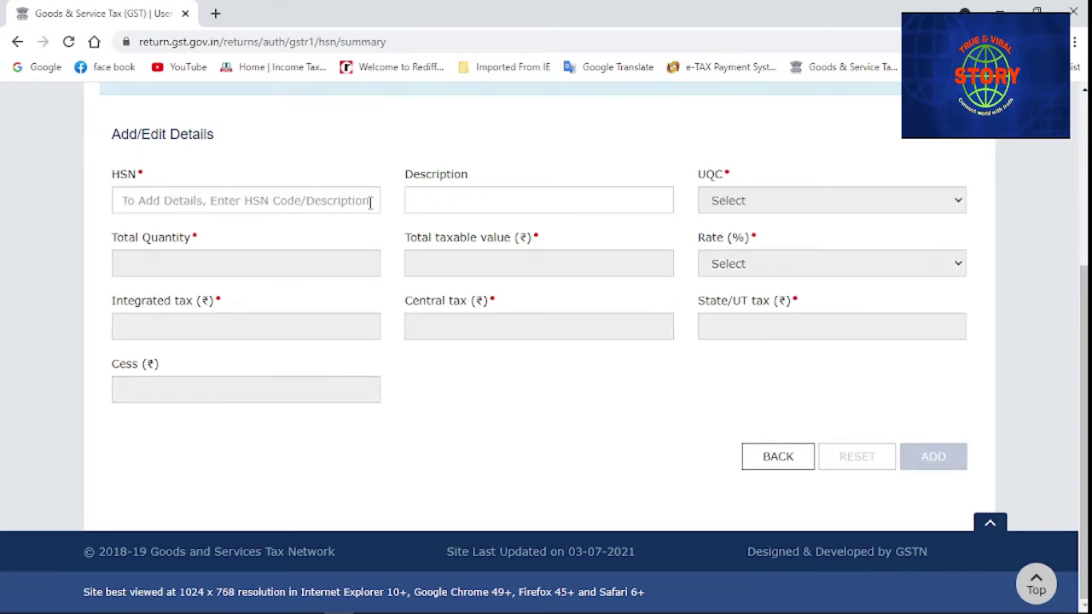
{"action": "left_click", "coordinate": [340, 202]}
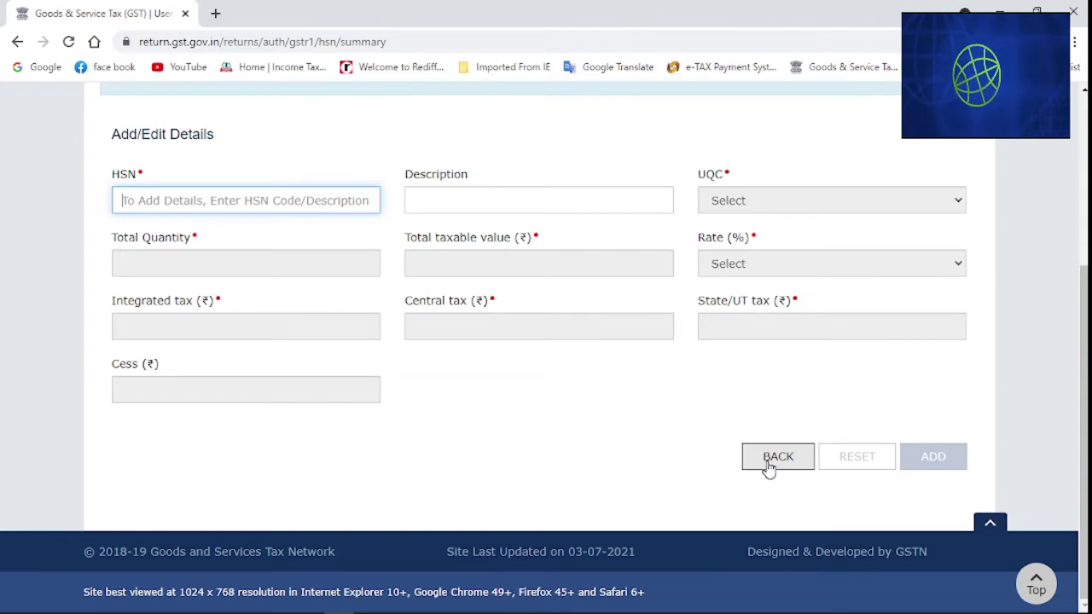
Return to the GSTR-1 summary and open the 13 - Documents Issued section
{"action": "left_click", "coordinate": [775, 459]}
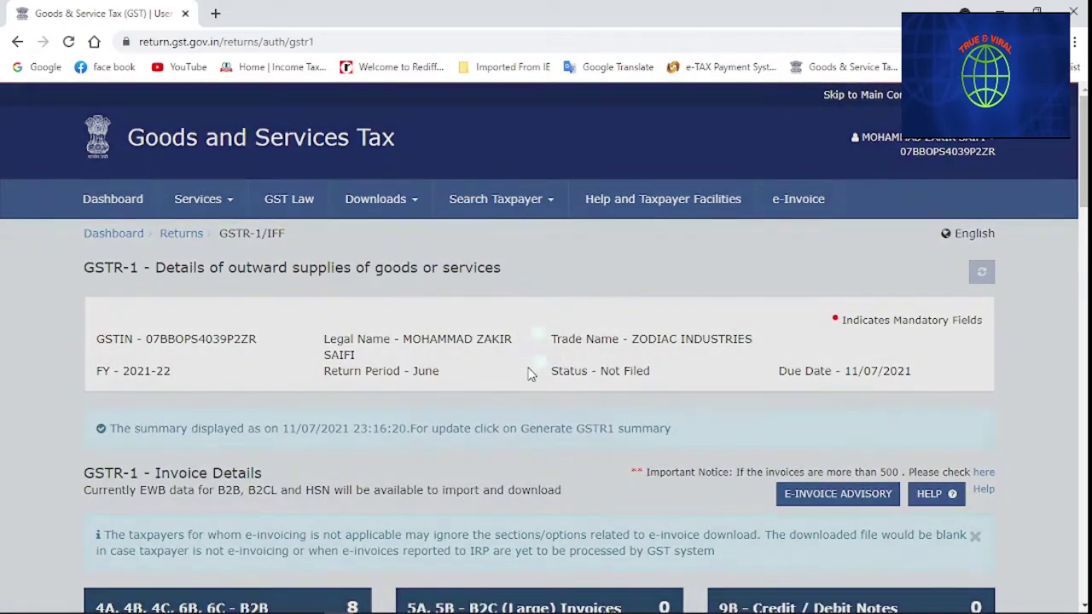
{"action": "scroll", "coordinate": [563, 384], "scroll_direction": "down", "scroll_amount": 4}
{"action": "scroll", "coordinate": [529, 376], "scroll_direction": "down", "scroll_amount": 10}
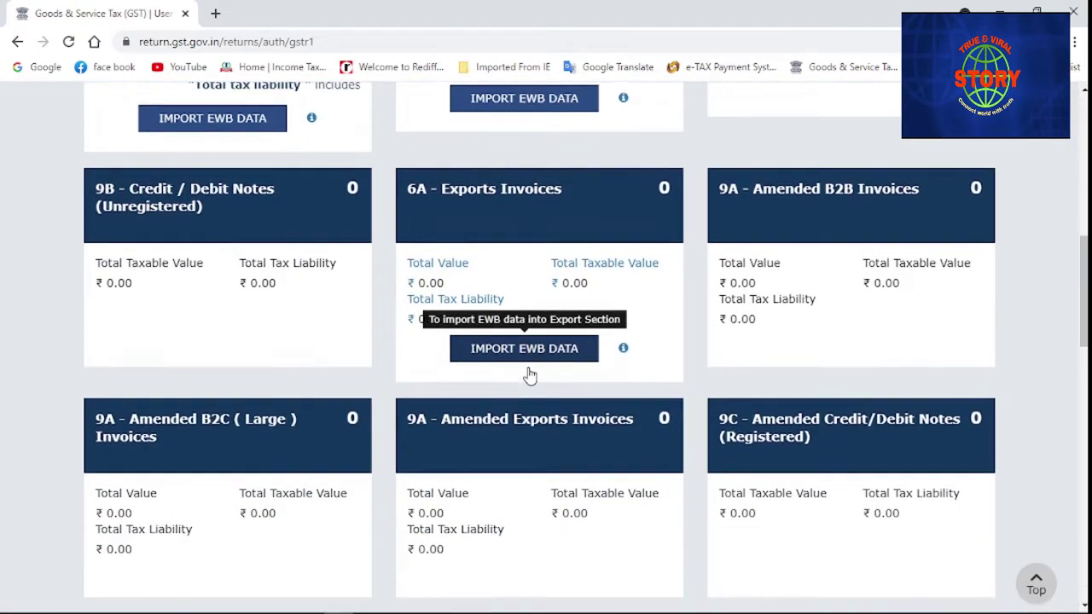
{"action": "scroll", "coordinate": [529, 376], "scroll_direction": "down", "scroll_amount": 5}
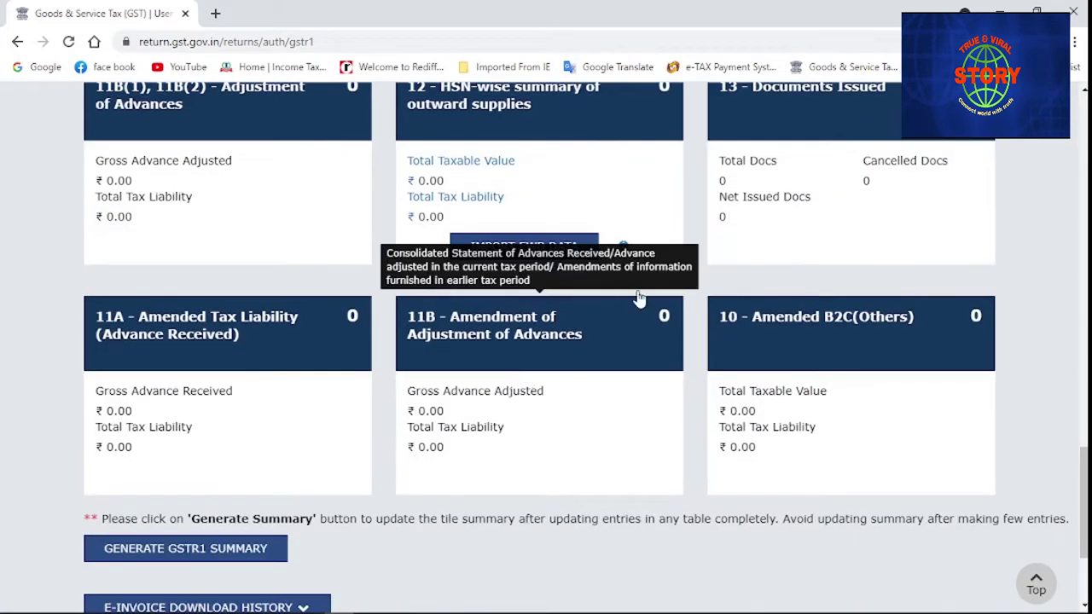
{"action": "left_click", "coordinate": [791, 139]}
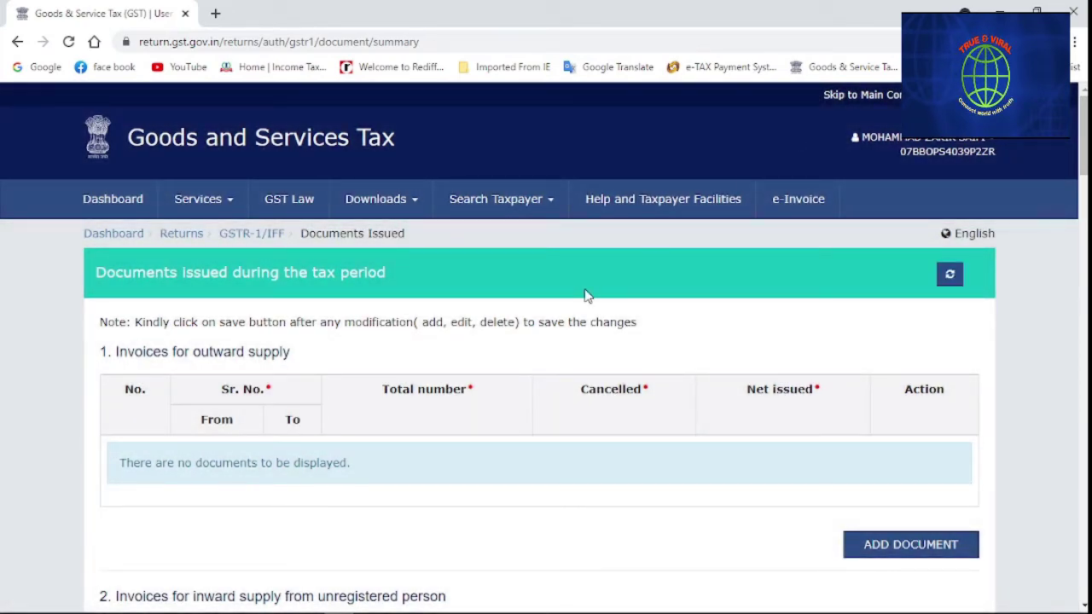
Highlight the Invoices for outward supply and inward supply from unregistered person headings
{"action": "scroll", "coordinate": [631, 509], "scroll_direction": "down", "scroll_amount": 4}
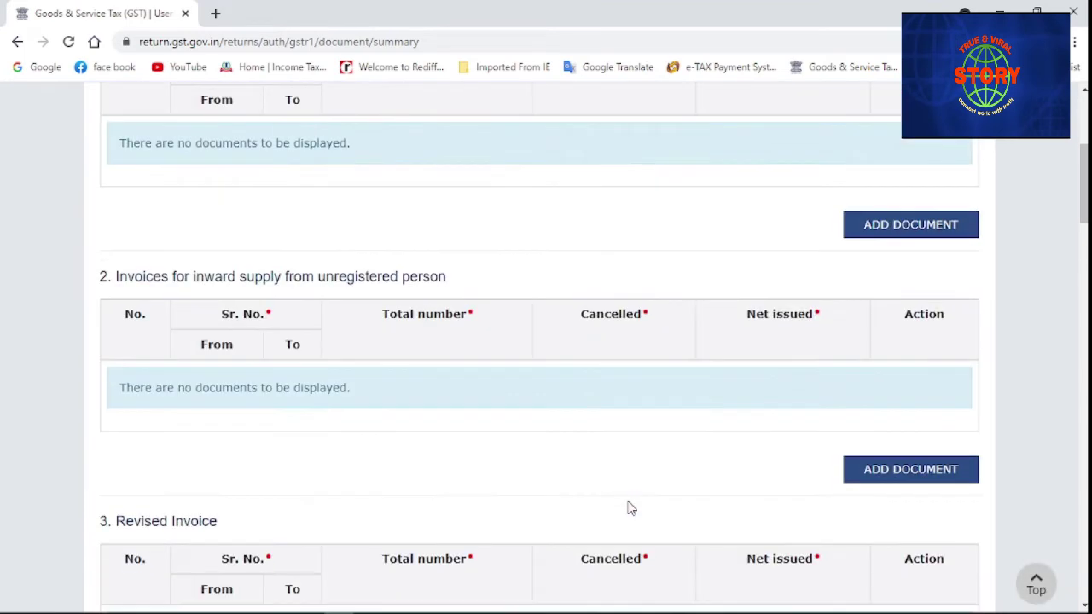
{"action": "scroll", "coordinate": [631, 510], "scroll_direction": "up", "scroll_amount": 2}
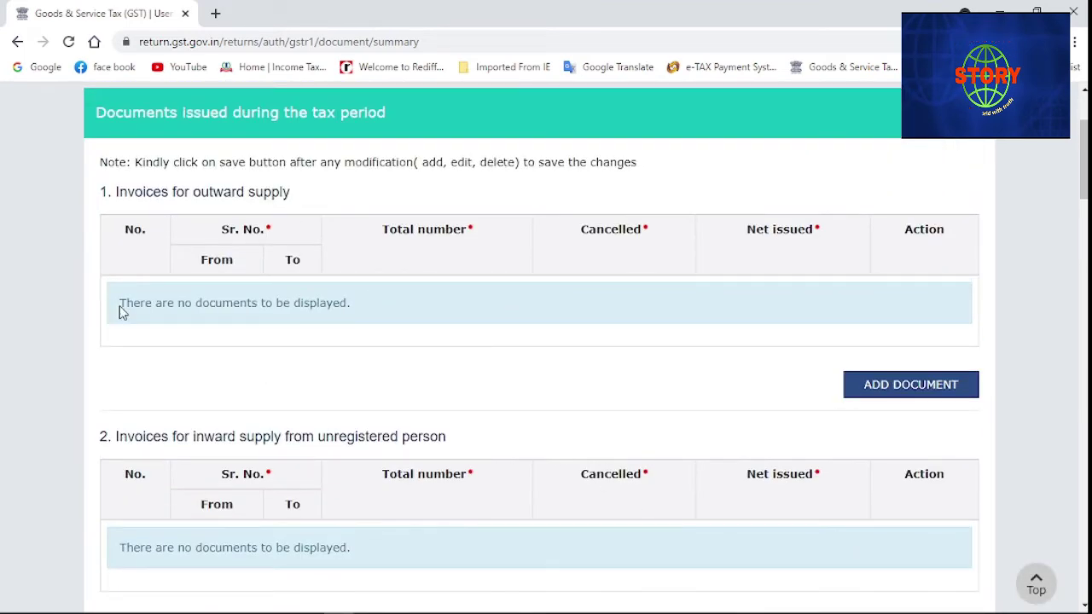
{"action": "left_click_drag", "start_coordinate": [112, 195], "coordinate": [319, 193]}
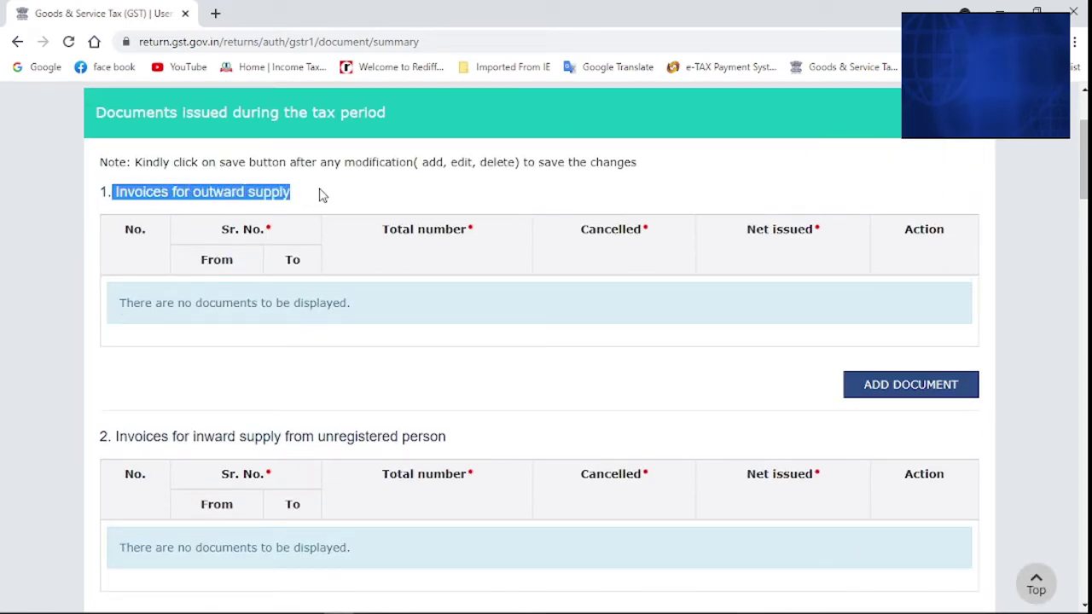
{"action": "left_click_drag", "start_coordinate": [114, 437], "coordinate": [504, 445]}
{"action": "left_click", "coordinate": [502, 444]}
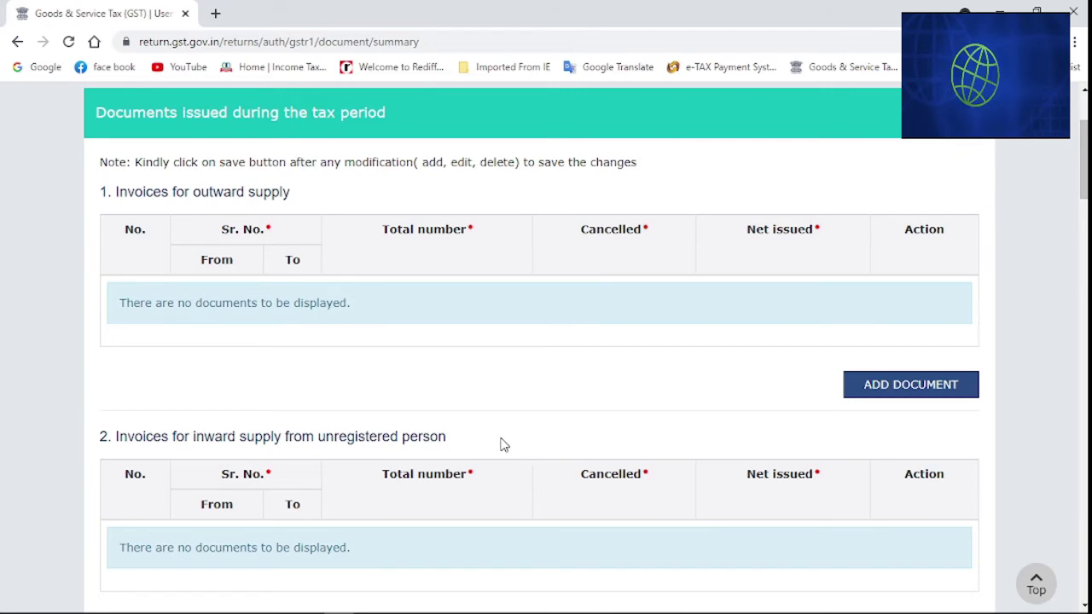
Scroll through the middle document sections, highlighting each empty section's heading
{"action": "scroll", "coordinate": [503, 444], "scroll_direction": "down", "scroll_amount": 1}
{"action": "scroll", "coordinate": [504, 443], "scroll_direction": "down", "scroll_amount": 4}
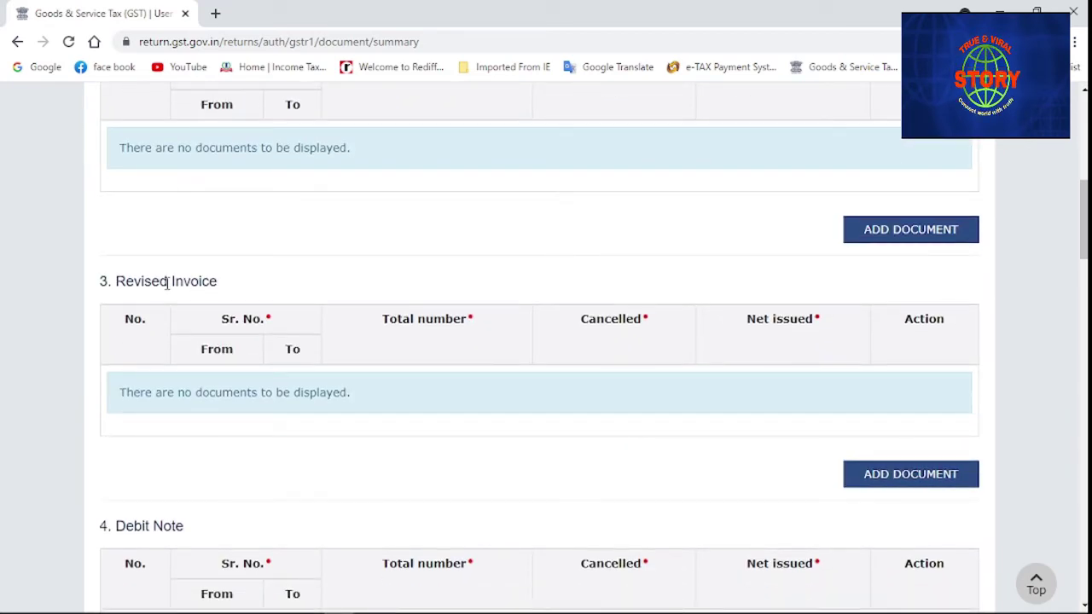
{"action": "left_click_drag", "start_coordinate": [159, 282], "coordinate": [268, 310]}
{"action": "scroll", "coordinate": [268, 310], "scroll_direction": "down", "scroll_amount": 2}
{"action": "left_click", "coordinate": [120, 365]}
{"action": "left_click_drag", "start_coordinate": [120, 365], "coordinate": [224, 366]}
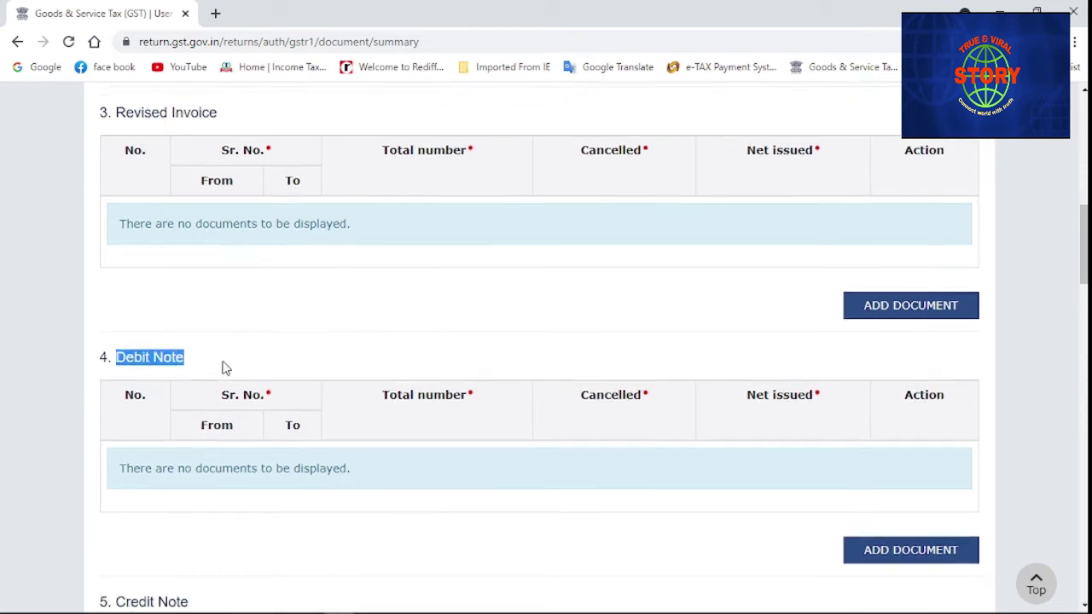
{"action": "scroll", "coordinate": [224, 366], "scroll_direction": "down", "scroll_amount": 3}
{"action": "left_click_drag", "start_coordinate": [114, 370], "coordinate": [247, 383]}
{"action": "scroll", "coordinate": [249, 380], "scroll_direction": "down", "scroll_amount": 1}
{"action": "scroll", "coordinate": [250, 380], "scroll_direction": "down", "scroll_amount": 2}
{"action": "scroll", "coordinate": [284, 397], "scroll_direction": "down", "scroll_amount": 3}
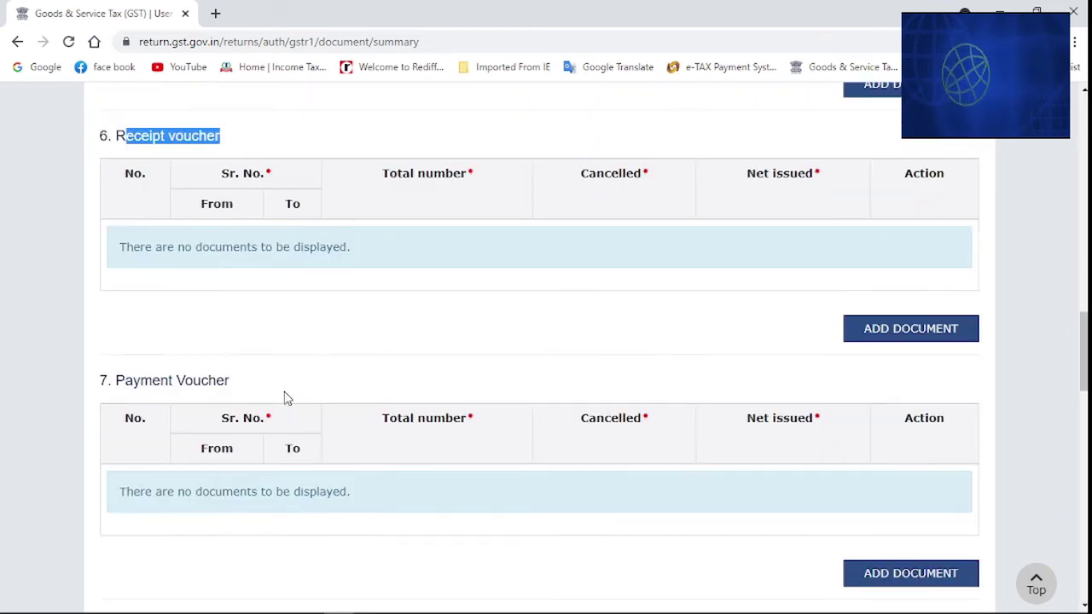
{"action": "left_click_drag", "start_coordinate": [133, 378], "coordinate": [253, 405]}
{"action": "scroll", "coordinate": [254, 405], "scroll_direction": "down", "scroll_amount": 2}
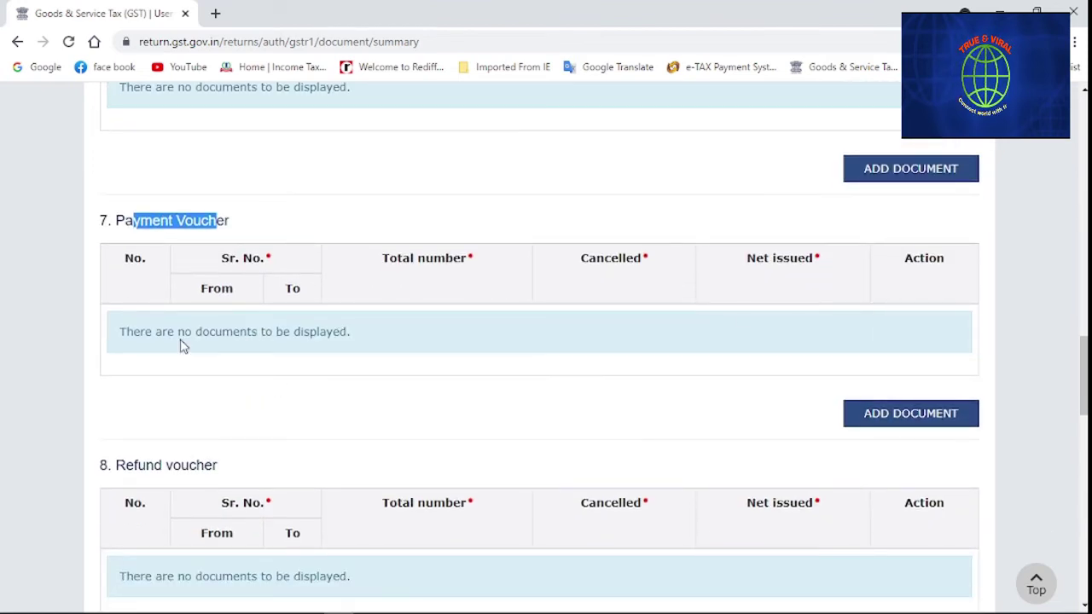
{"action": "scroll", "coordinate": [182, 346], "scroll_direction": "down", "scroll_amount": 2}
{"action": "left_click_drag", "start_coordinate": [115, 305], "coordinate": [271, 312]}
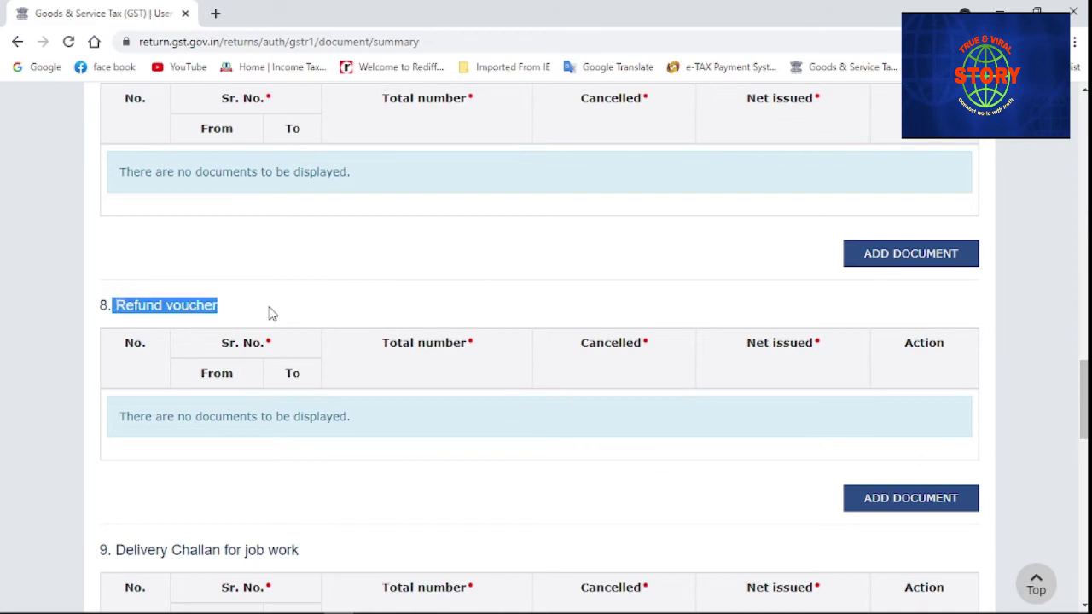
{"action": "scroll", "coordinate": [270, 313], "scroll_direction": "down", "scroll_amount": 3}
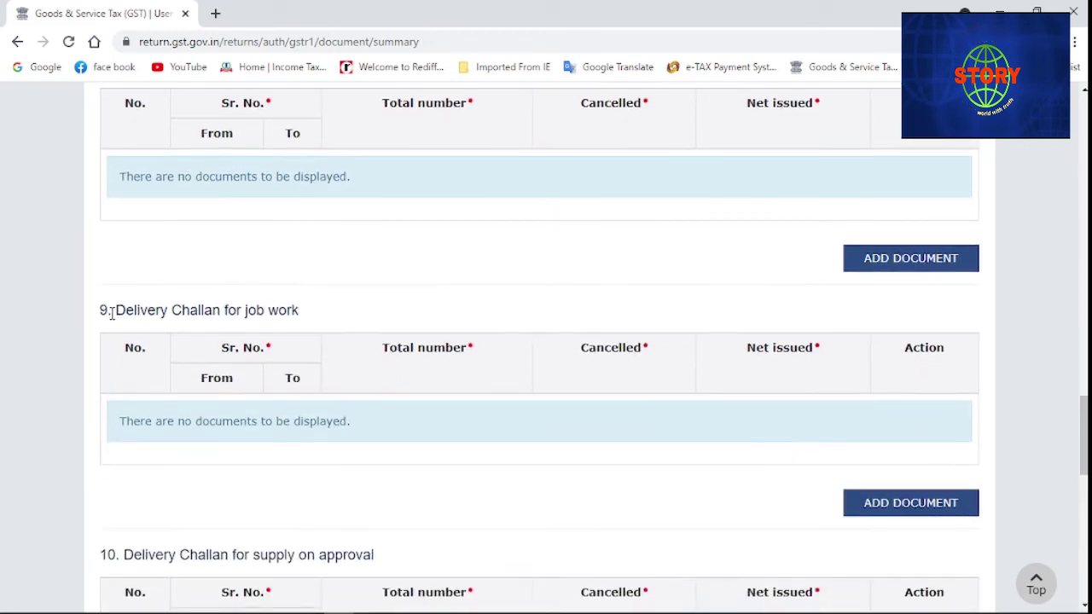
Highlight the Delivery Challan headings down to section 12, all listing no documents
{"action": "left_click_drag", "start_coordinate": [111, 314], "coordinate": [335, 323]}
{"action": "scroll", "coordinate": [335, 324], "scroll_direction": "down", "scroll_amount": 3}
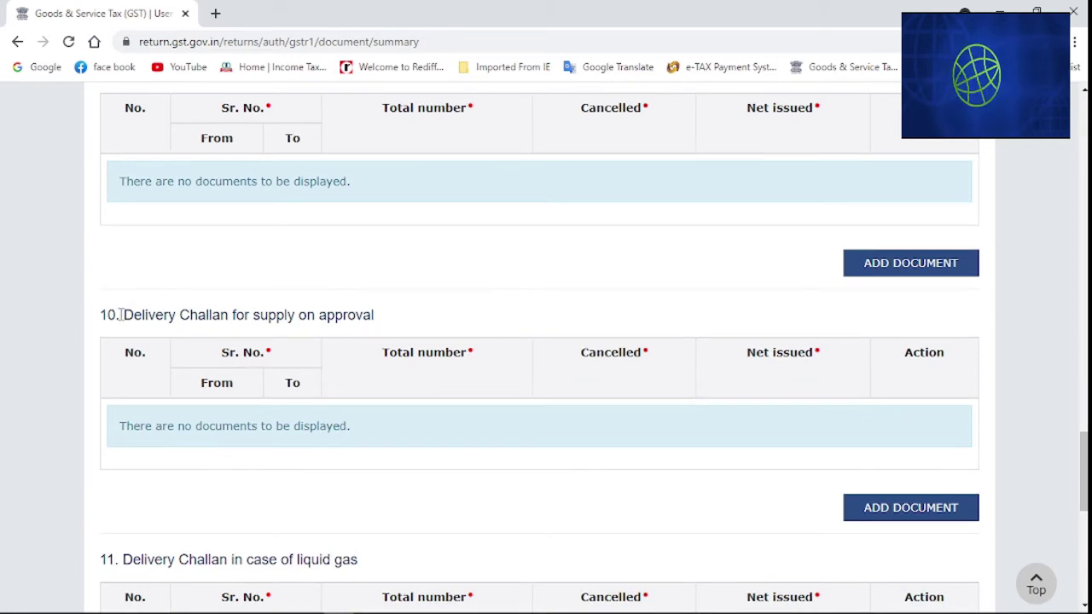
{"action": "left_click_drag", "start_coordinate": [121, 315], "coordinate": [415, 319]}
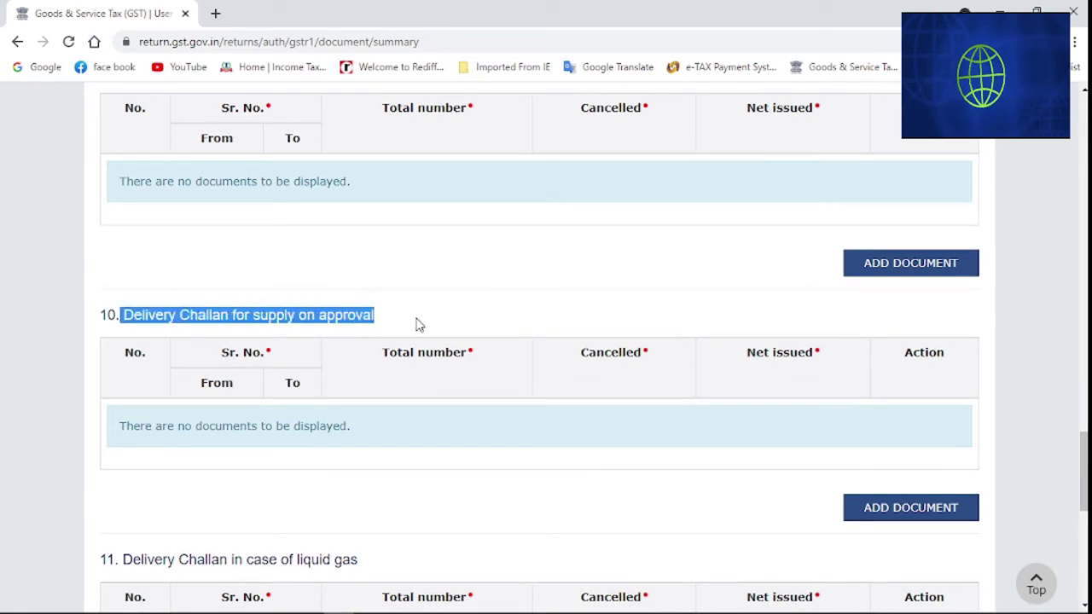
{"action": "scroll", "coordinate": [415, 319], "scroll_direction": "down", "scroll_amount": 3}
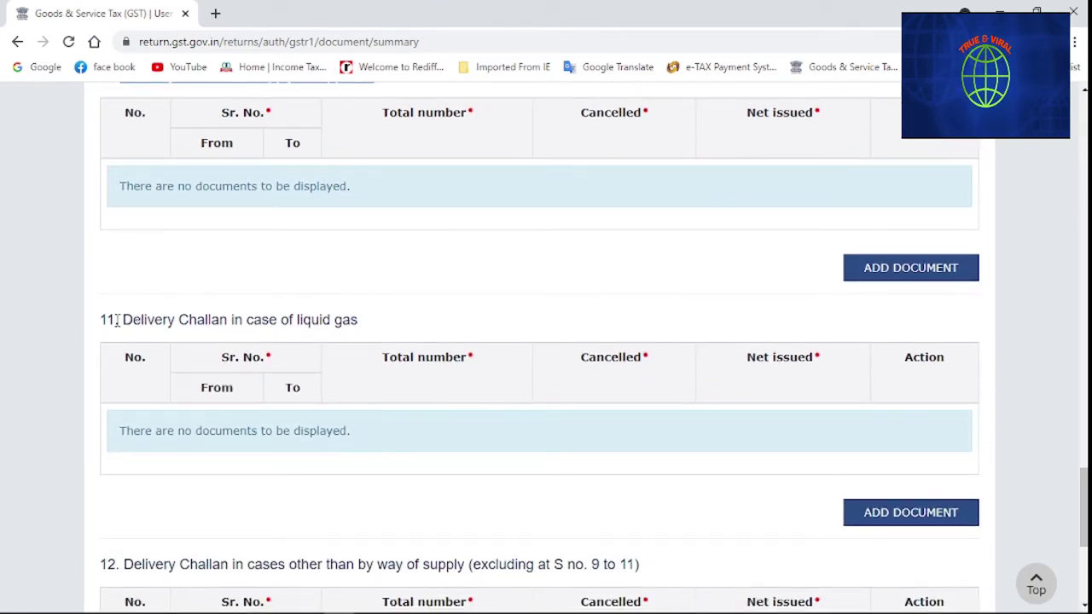
{"action": "left_click_drag", "start_coordinate": [241, 321], "coordinate": [402, 329]}
{"action": "scroll", "coordinate": [402, 330], "scroll_direction": "down", "scroll_amount": 2}
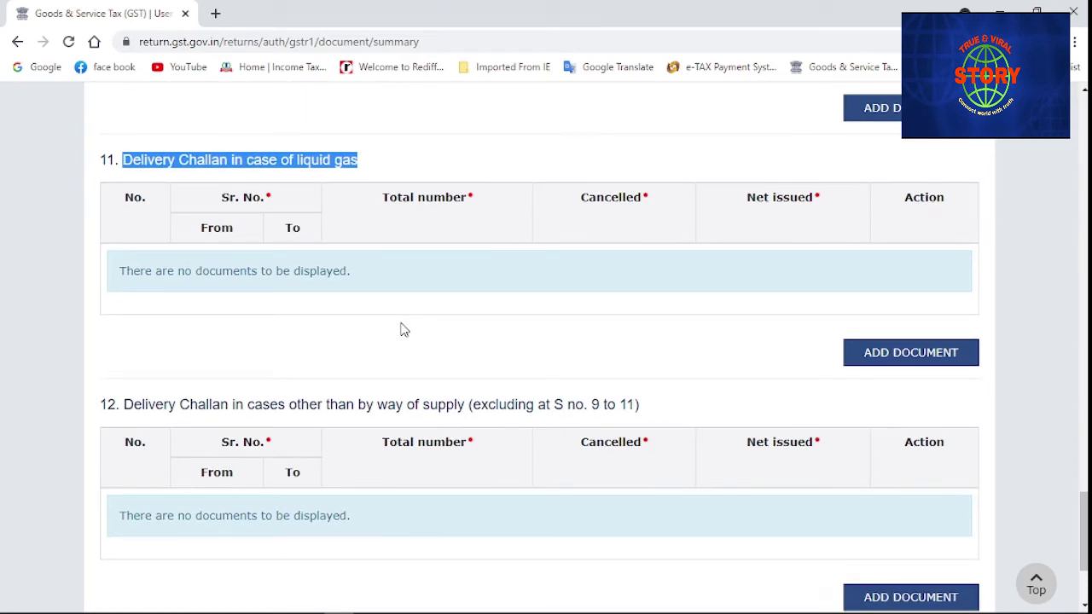
{"action": "scroll", "coordinate": [402, 329], "scroll_direction": "down", "scroll_amount": 1}
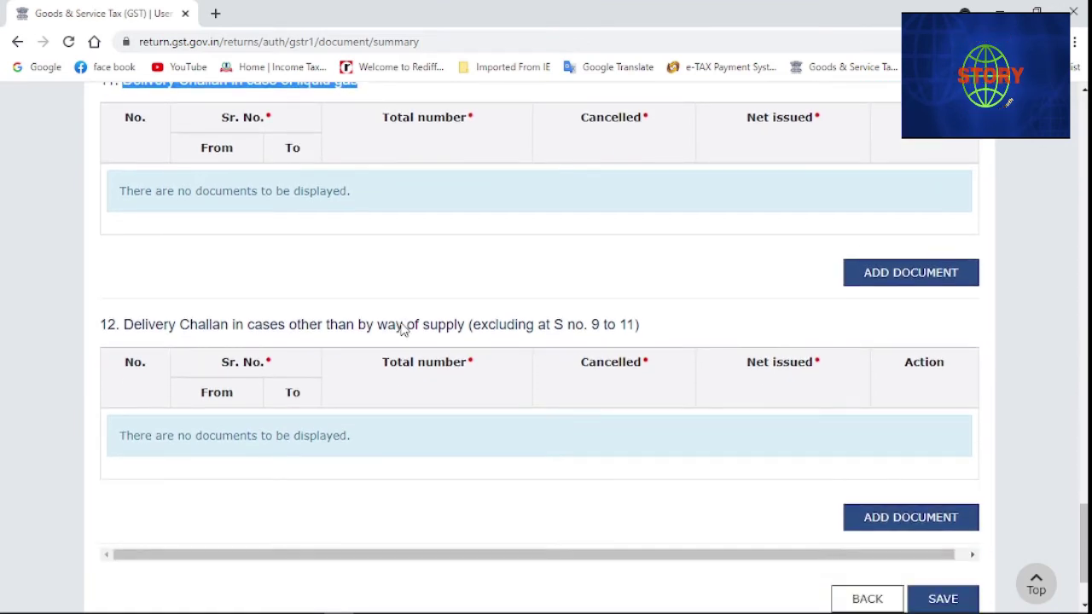
{"action": "left_click", "coordinate": [124, 324]}
{"action": "left_click_drag", "start_coordinate": [527, 324], "coordinate": [655, 336]}
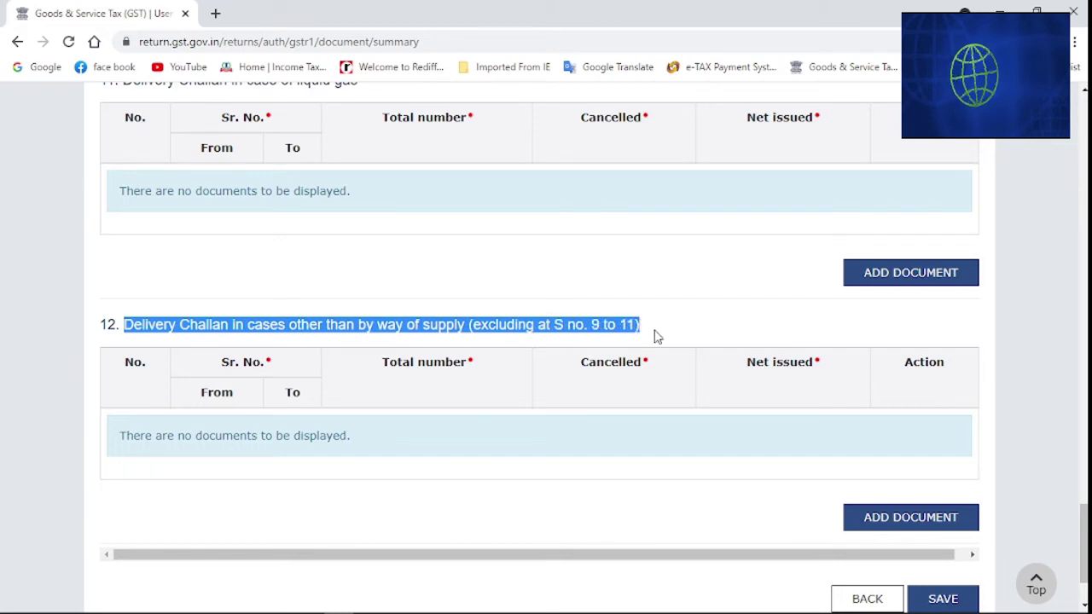
{"action": "scroll", "coordinate": [198, 363], "scroll_direction": "down", "scroll_amount": 3}
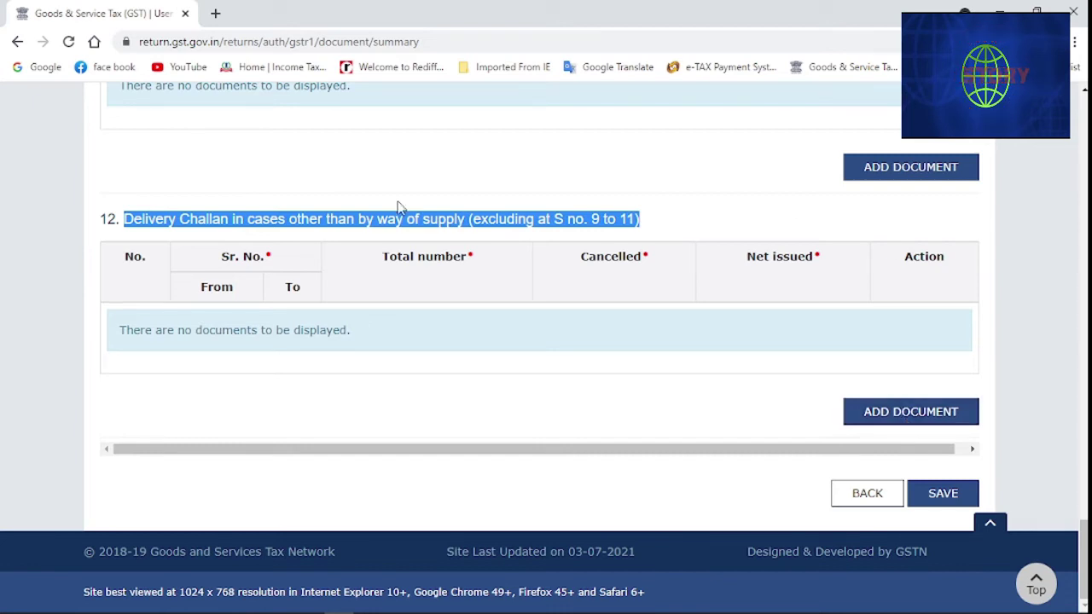
{"action": "scroll", "coordinate": [329, 275], "scroll_direction": "up", "scroll_amount": 2}
{"action": "scroll", "coordinate": [346, 291], "scroll_direction": "down", "scroll_amount": 2}
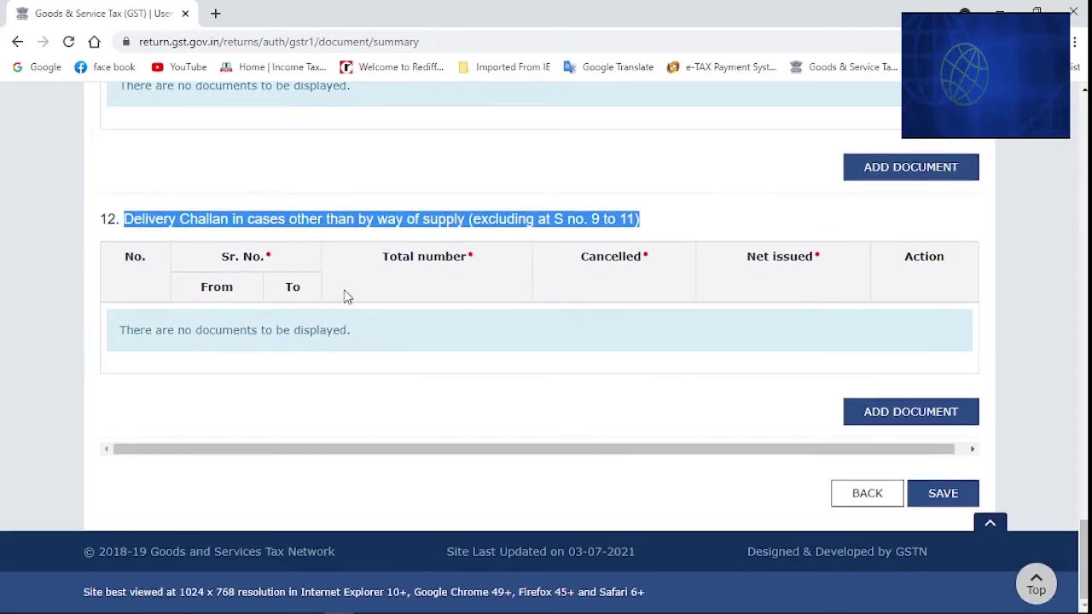
{"action": "left_click", "coordinate": [668, 427]}
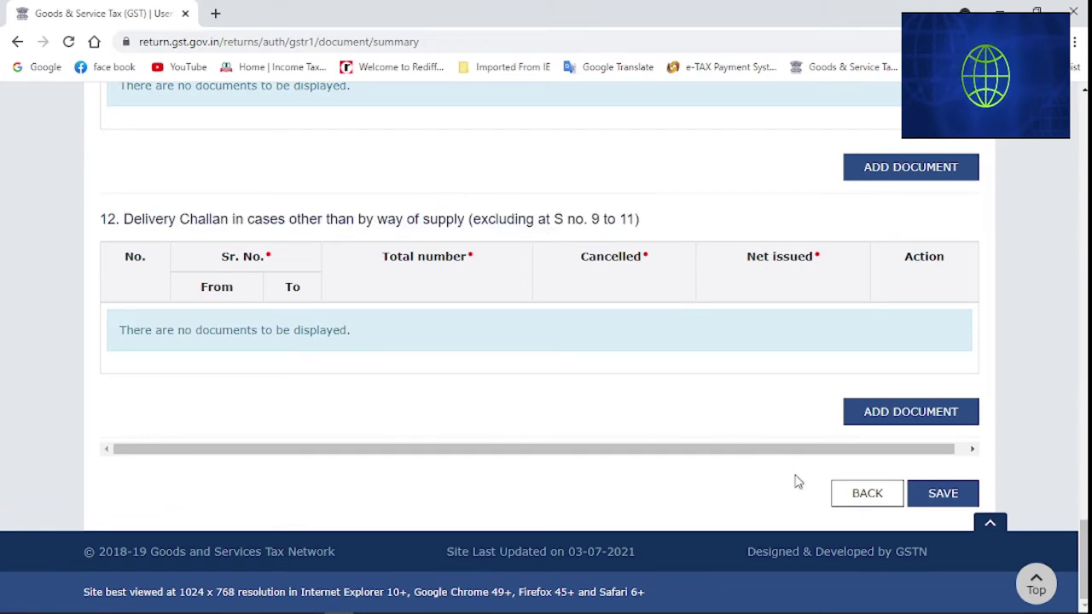
Return to GSTR-1 and open the 9A Amended B2C (Large) Invoices summary
{"action": "left_click", "coordinate": [867, 493]}
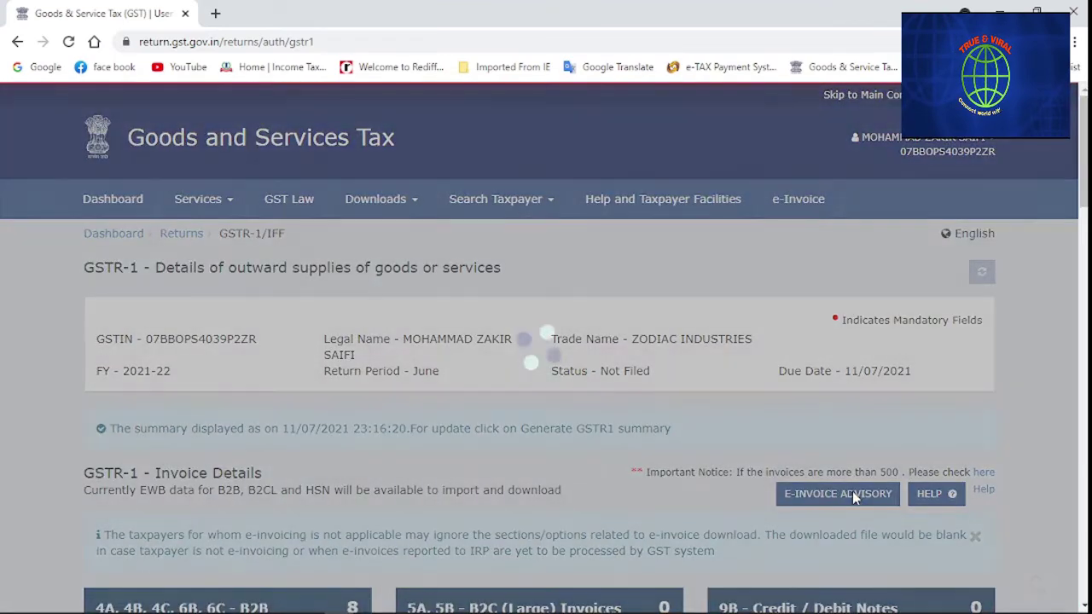
{"action": "scroll", "coordinate": [713, 443], "scroll_direction": "down", "scroll_amount": 5}
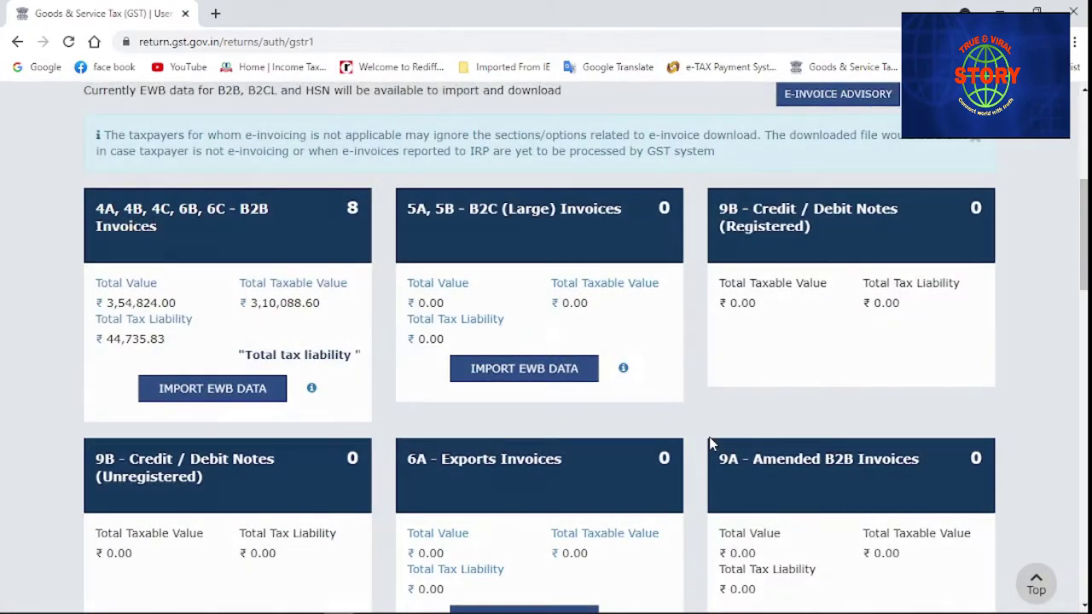
{"action": "scroll", "coordinate": [714, 443], "scroll_direction": "down", "scroll_amount": 4}
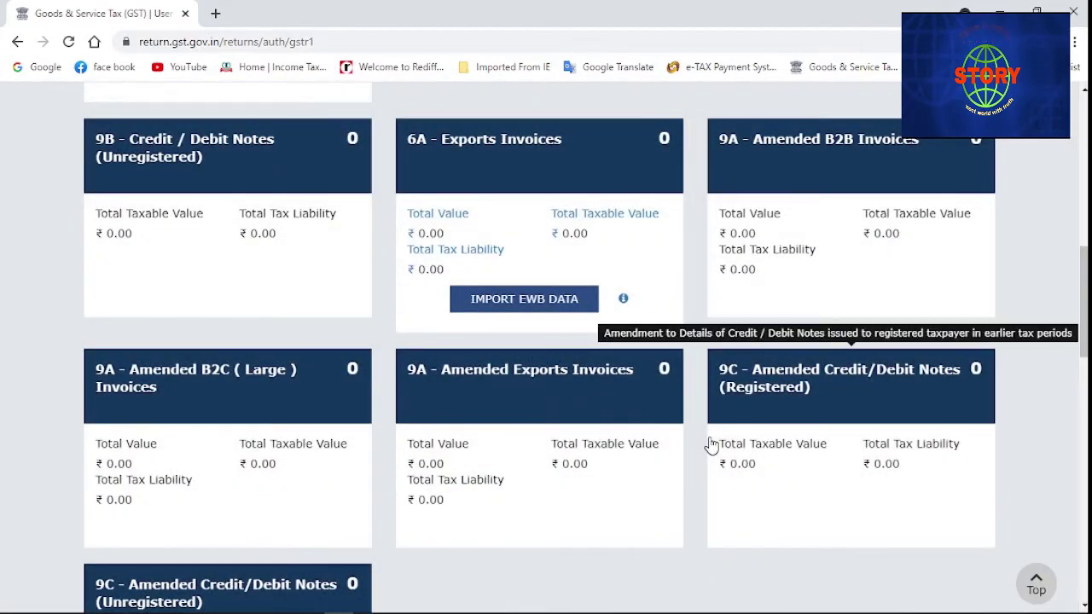
{"action": "scroll", "coordinate": [710, 447], "scroll_direction": "down", "scroll_amount": 1}
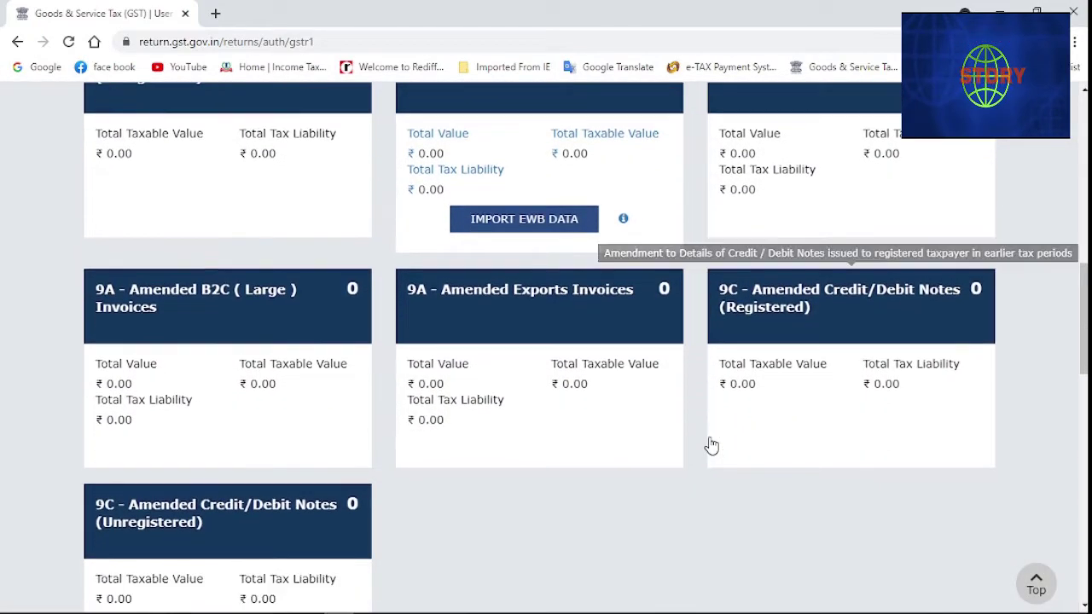
{"action": "left_click", "coordinate": [175, 327]}
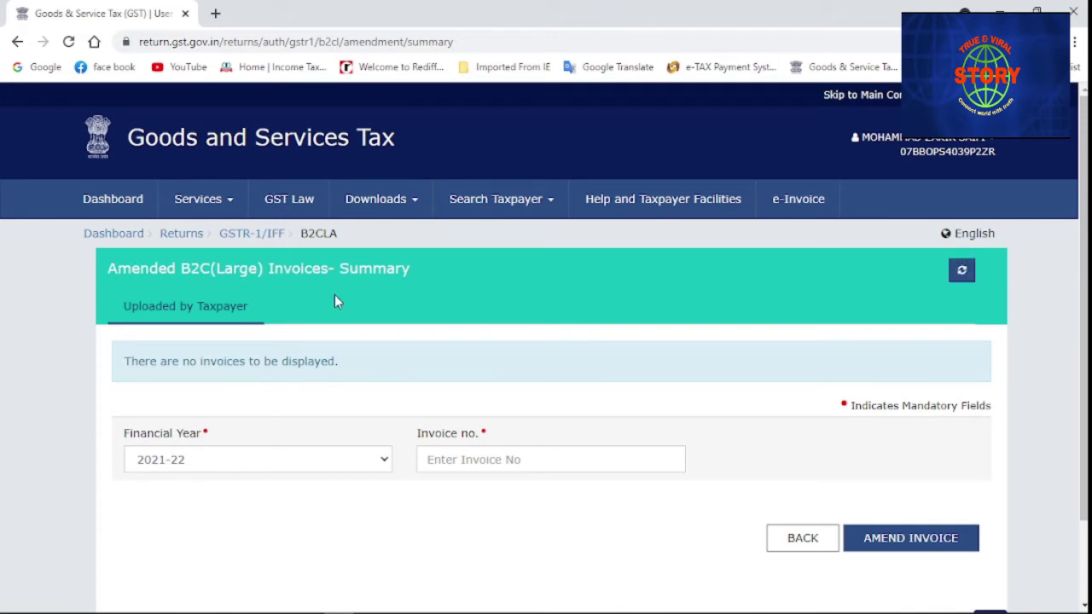
Try financial year 2020-21, then set it back to 2021-22
{"action": "left_click", "coordinate": [383, 459]}
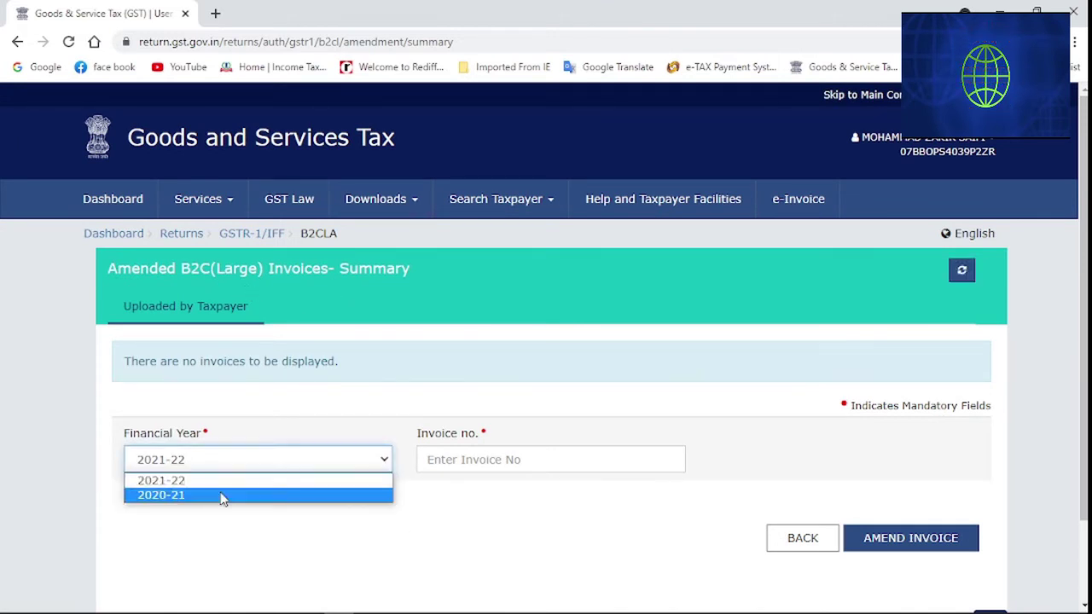
{"action": "left_click", "coordinate": [220, 496]}
{"action": "left_click", "coordinate": [158, 466]}
{"action": "left_click", "coordinate": [175, 480]}
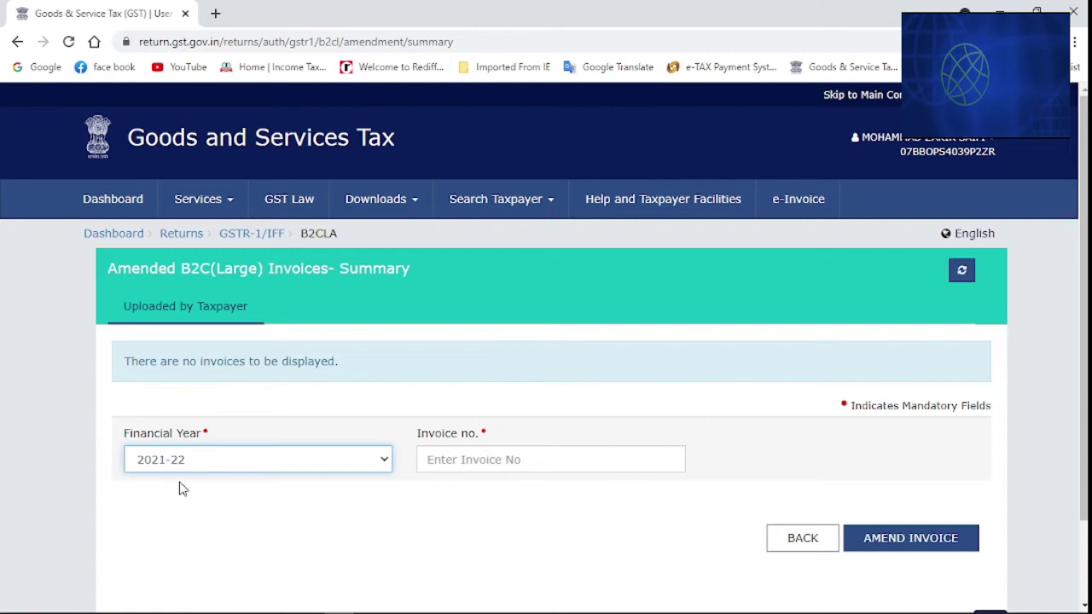
{"action": "left_click", "coordinate": [337, 522]}
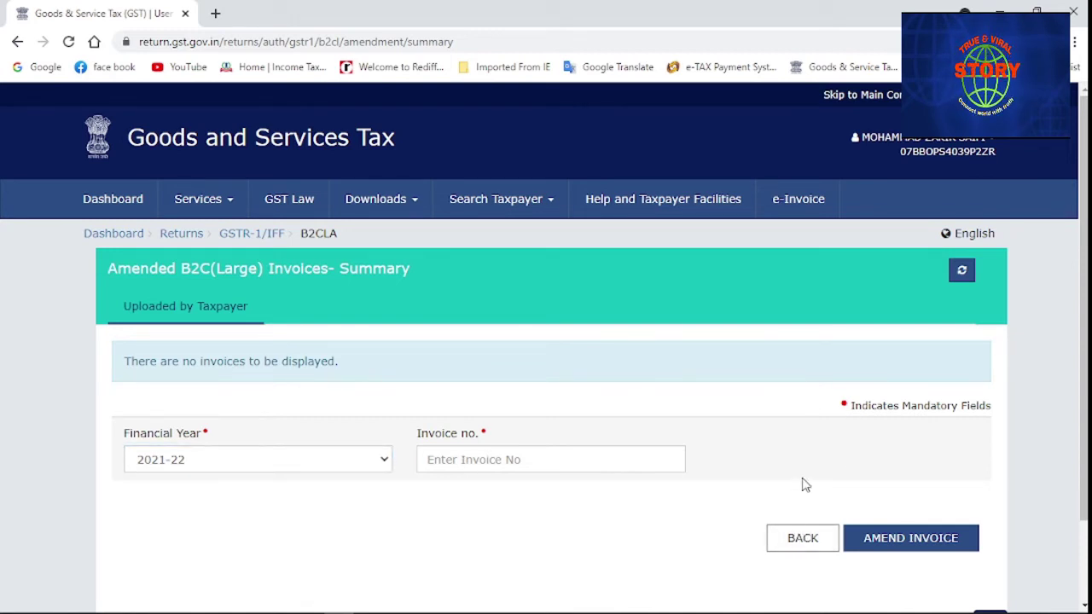
Go back to GSTR-1 and open the 11B Amendment of Adjustment of Advances summary
{"action": "left_click", "coordinate": [787, 546]}
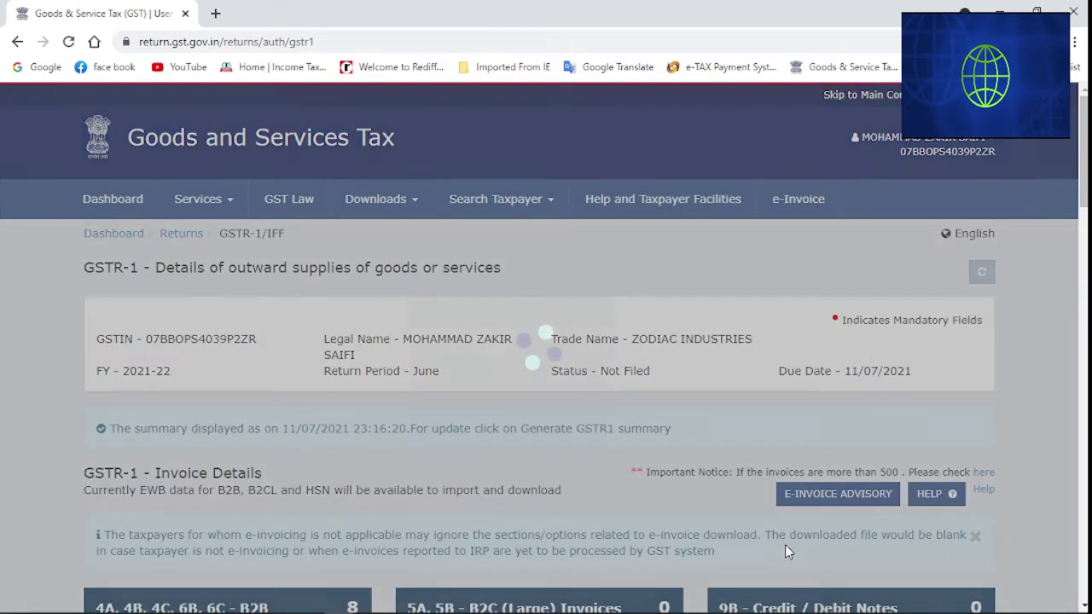
{"action": "scroll", "coordinate": [388, 529], "scroll_direction": "down", "scroll_amount": 2}
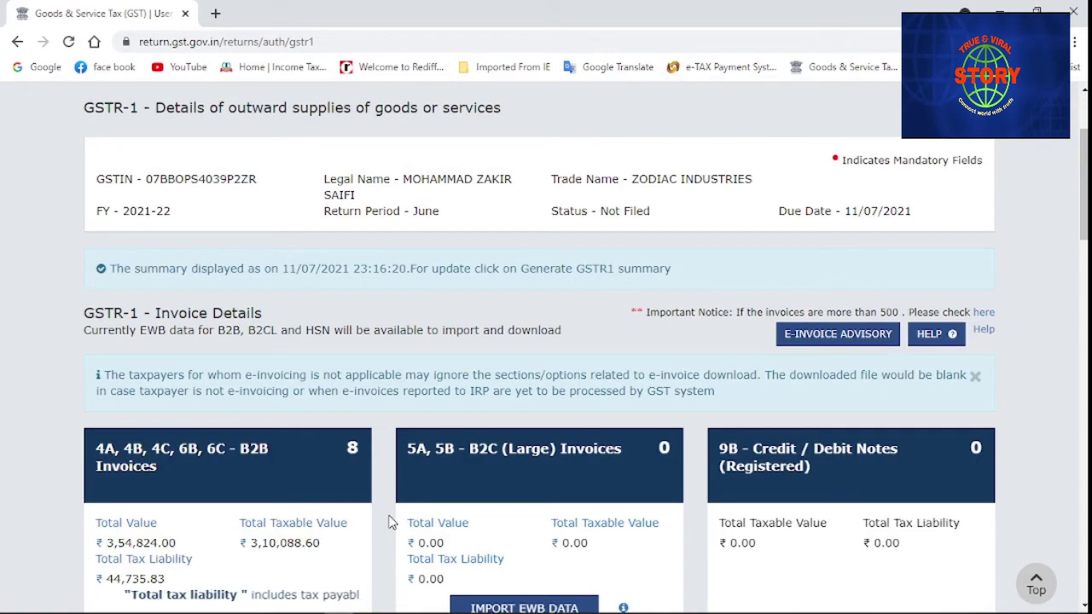
{"action": "scroll", "coordinate": [392, 522], "scroll_direction": "down", "scroll_amount": 1}
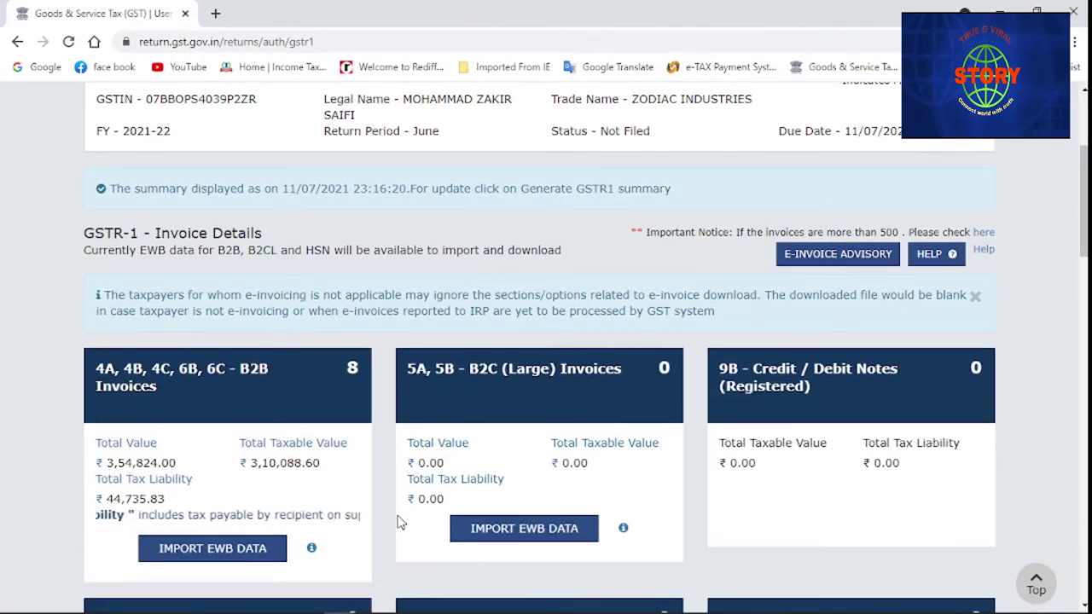
{"action": "scroll", "coordinate": [396, 522], "scroll_direction": "down", "scroll_amount": 4}
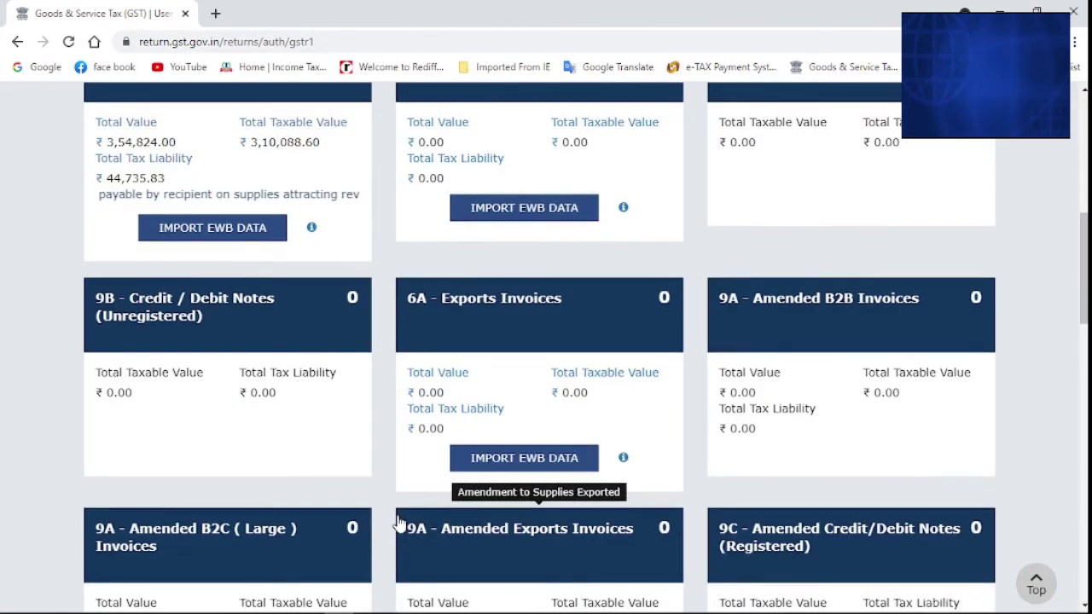
{"action": "scroll", "coordinate": [397, 522], "scroll_direction": "down", "scroll_amount": 14}
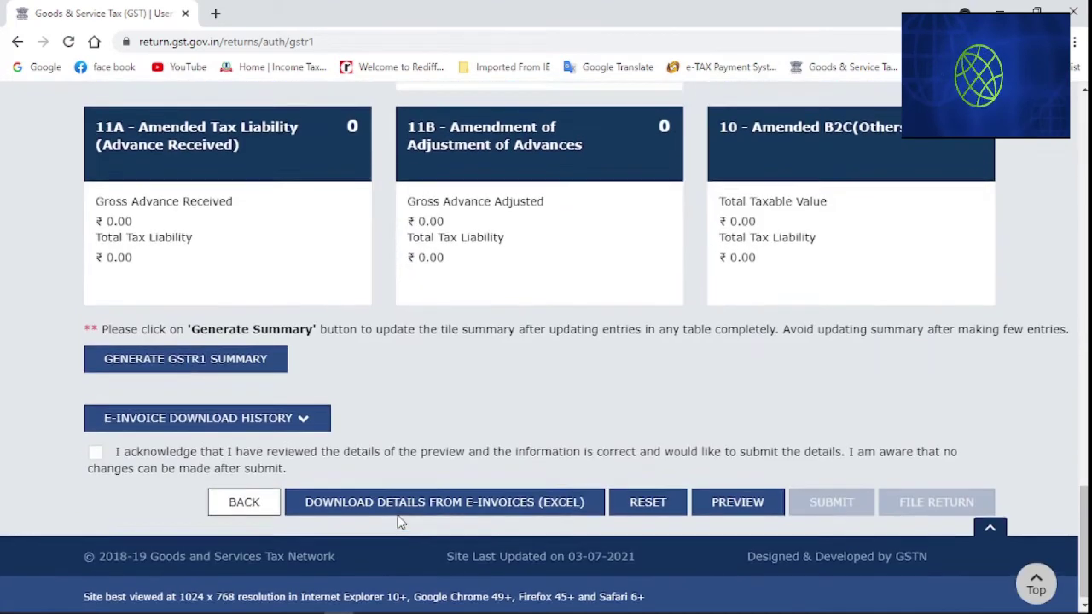
{"action": "scroll", "coordinate": [401, 522], "scroll_direction": "up", "scroll_amount": 1}
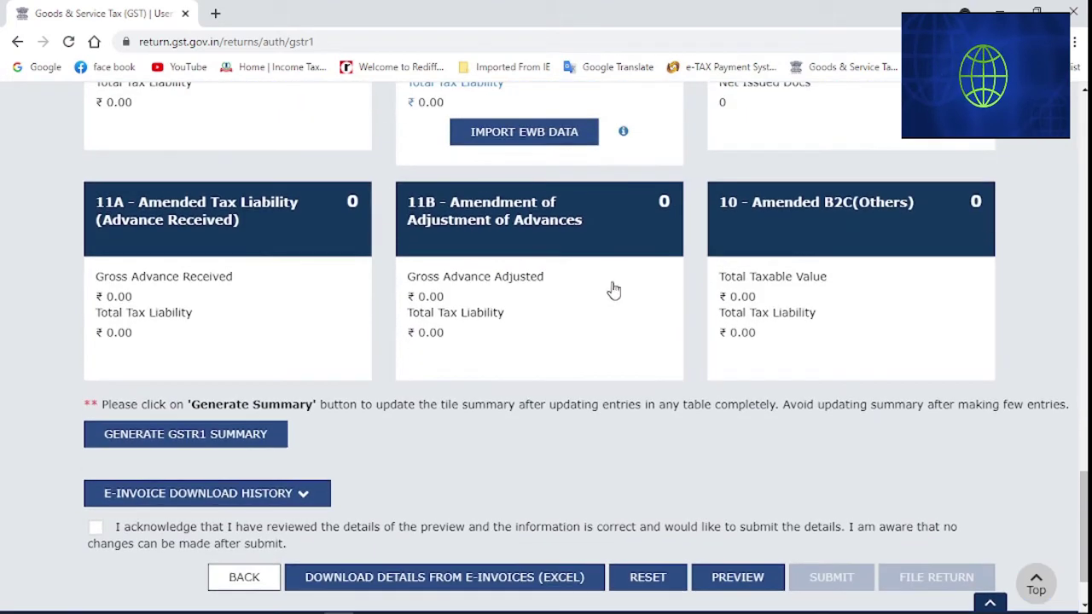
{"action": "left_click", "coordinate": [538, 306]}
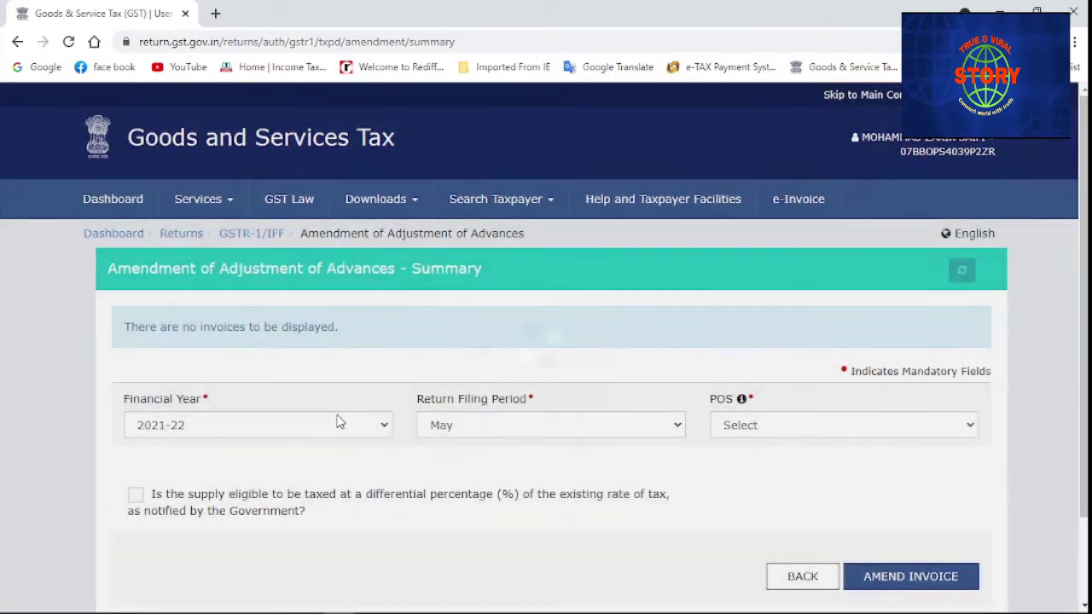
Check the financial year options, keep 2021-22, and return to the GSTR-1 details page
{"action": "left_click", "coordinate": [339, 422]}
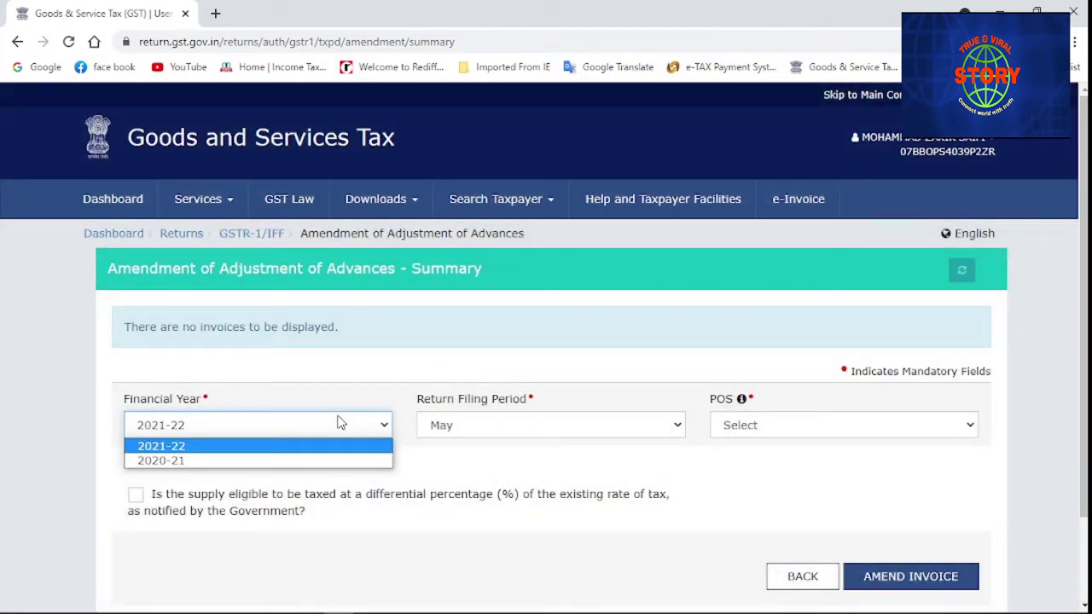
{"action": "left_click", "coordinate": [210, 453]}
{"action": "left_click", "coordinate": [227, 422]}
{"action": "left_click", "coordinate": [227, 422]}
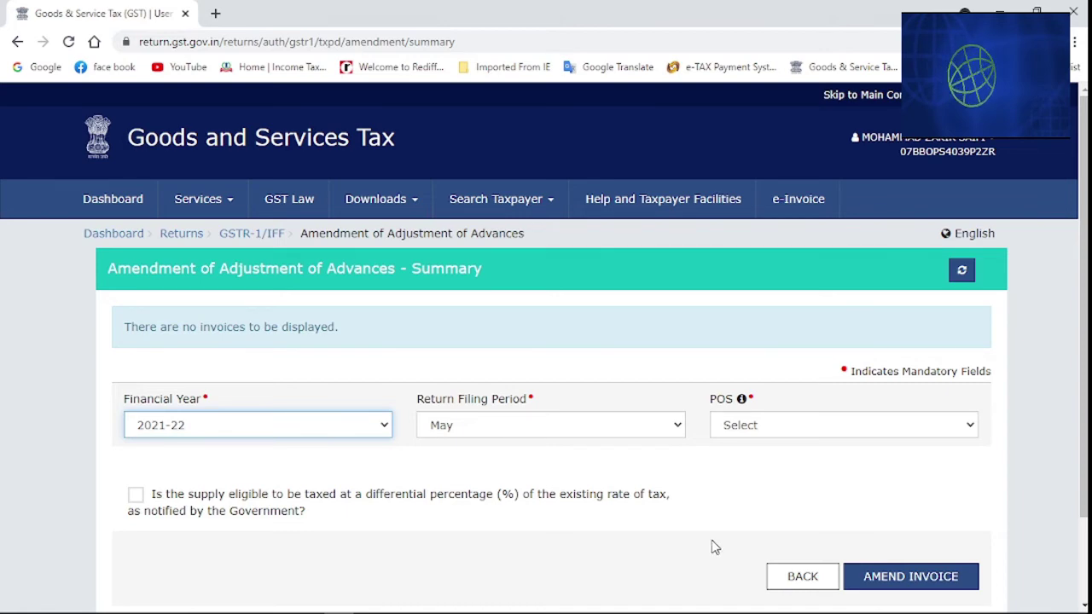
{"action": "left_click", "coordinate": [783, 575]}
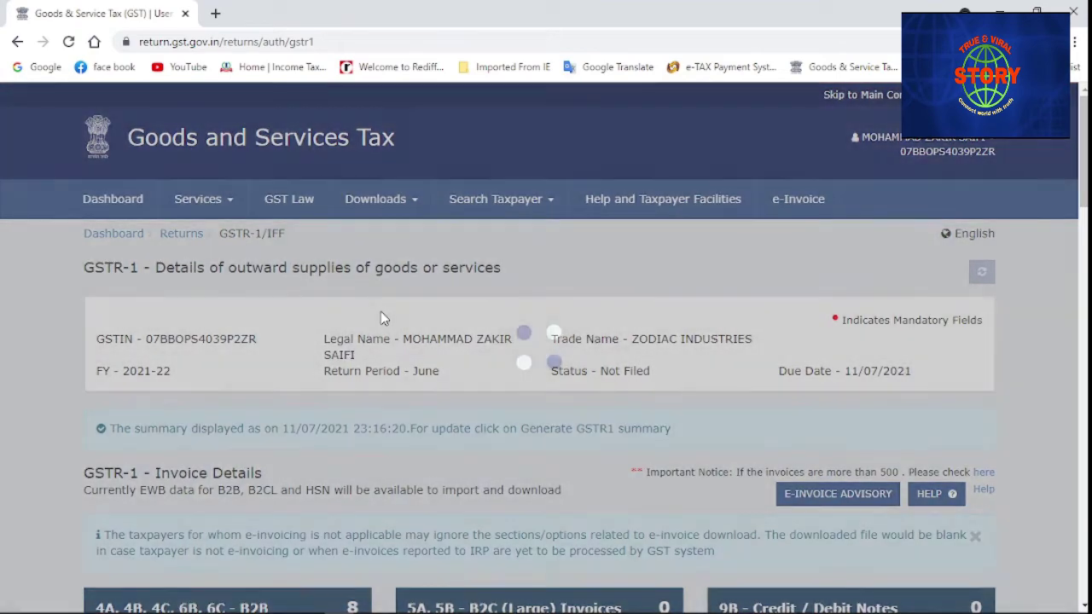
Open the 10 - Amended B2C(Others) summary and check Year 2021-22 and Month May
{"action": "scroll", "coordinate": [381, 318], "scroll_direction": "down", "scroll_amount": 8}
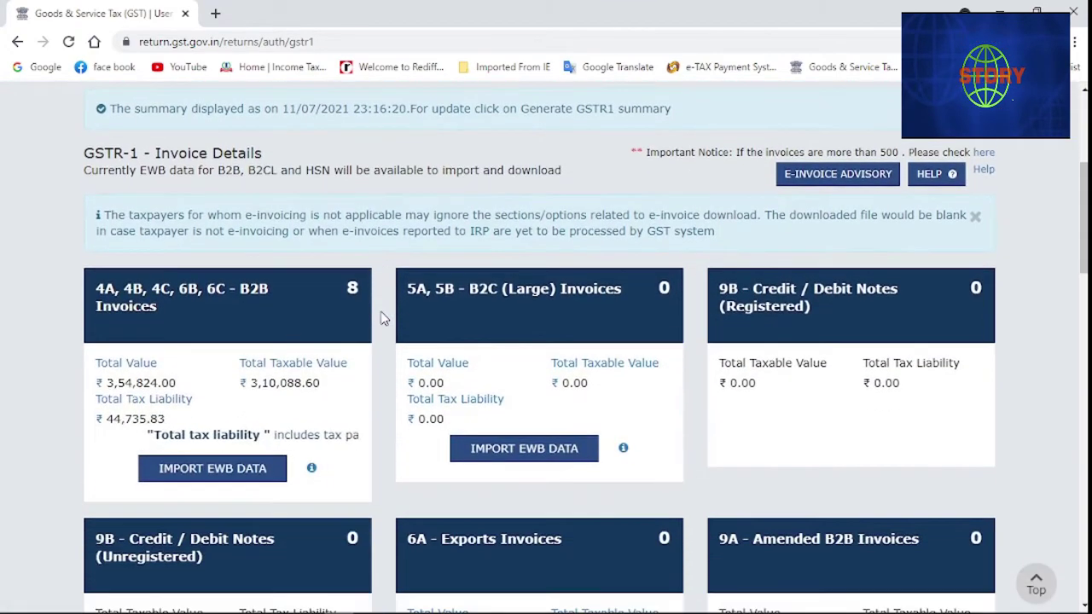
{"action": "scroll", "coordinate": [381, 319], "scroll_direction": "down", "scroll_amount": 6}
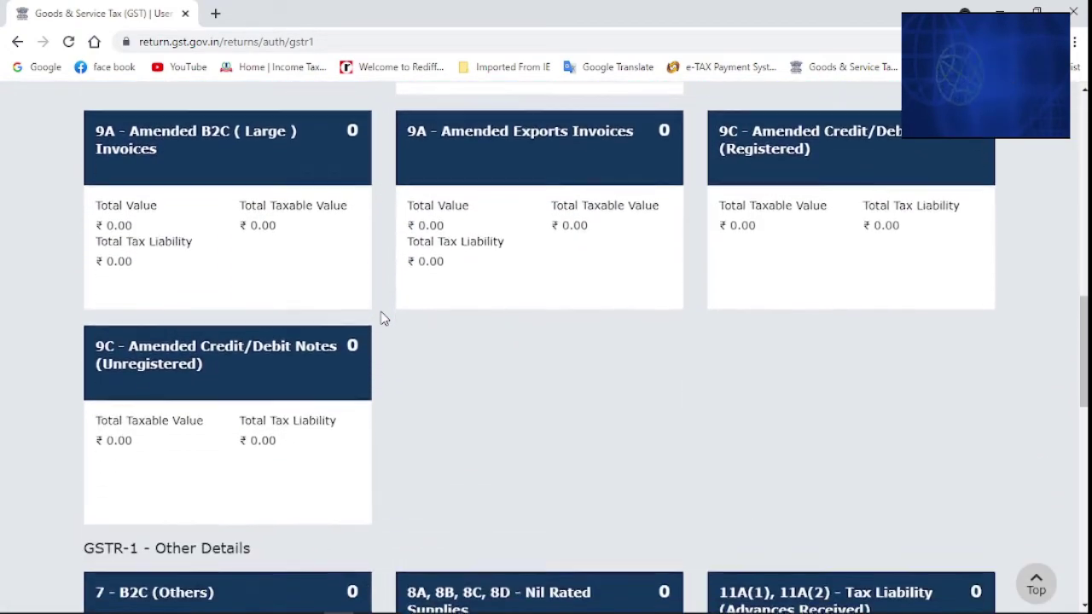
{"action": "scroll", "coordinate": [382, 318], "scroll_direction": "down", "scroll_amount": 8}
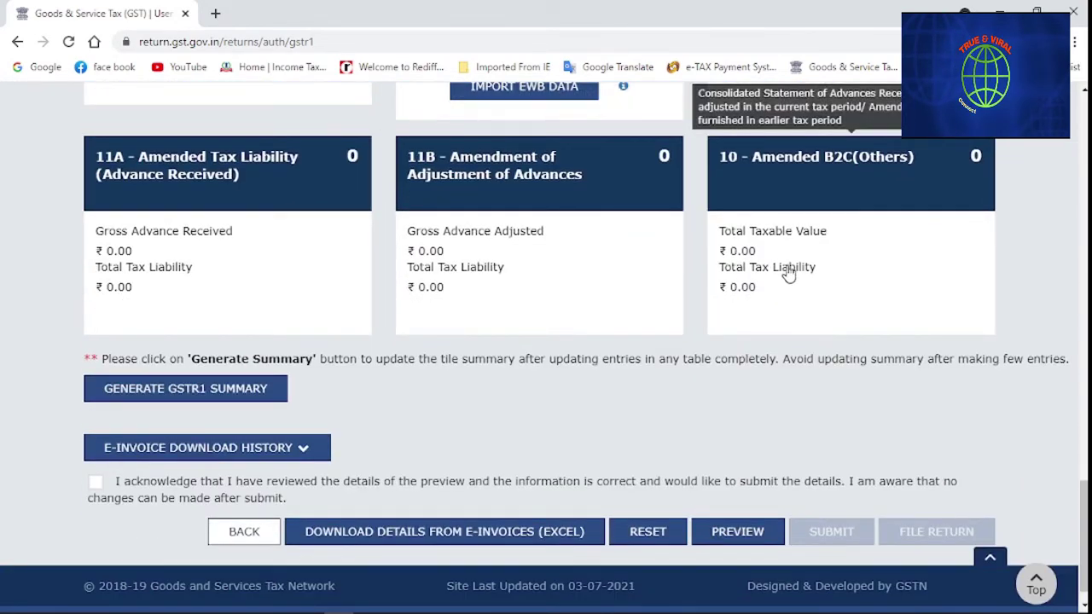
{"action": "left_click", "coordinate": [873, 278]}
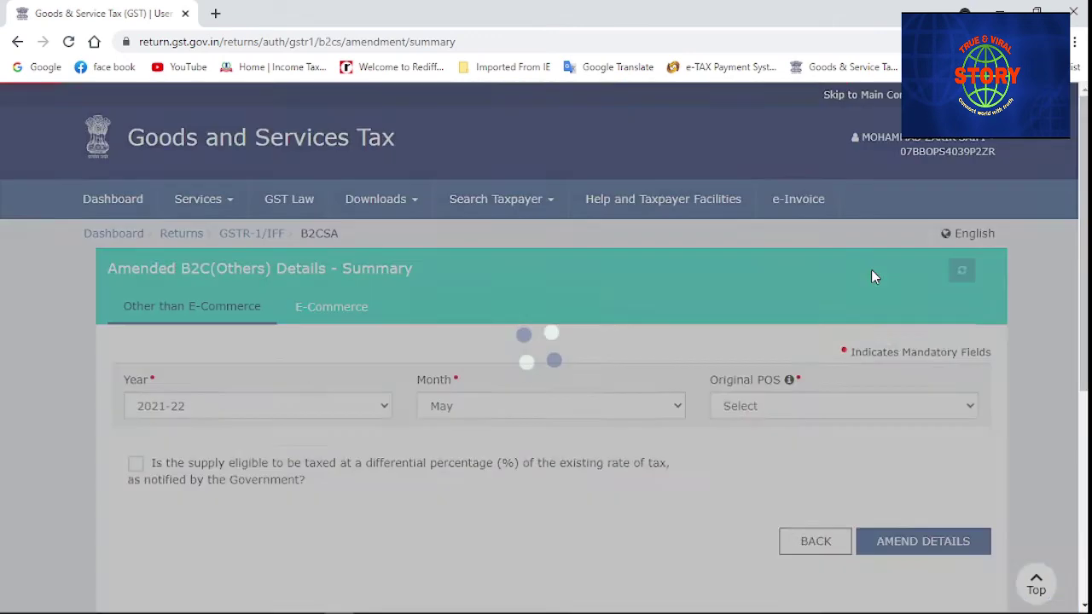
{"action": "scroll", "coordinate": [490, 386], "scroll_direction": "down", "scroll_amount": 3}
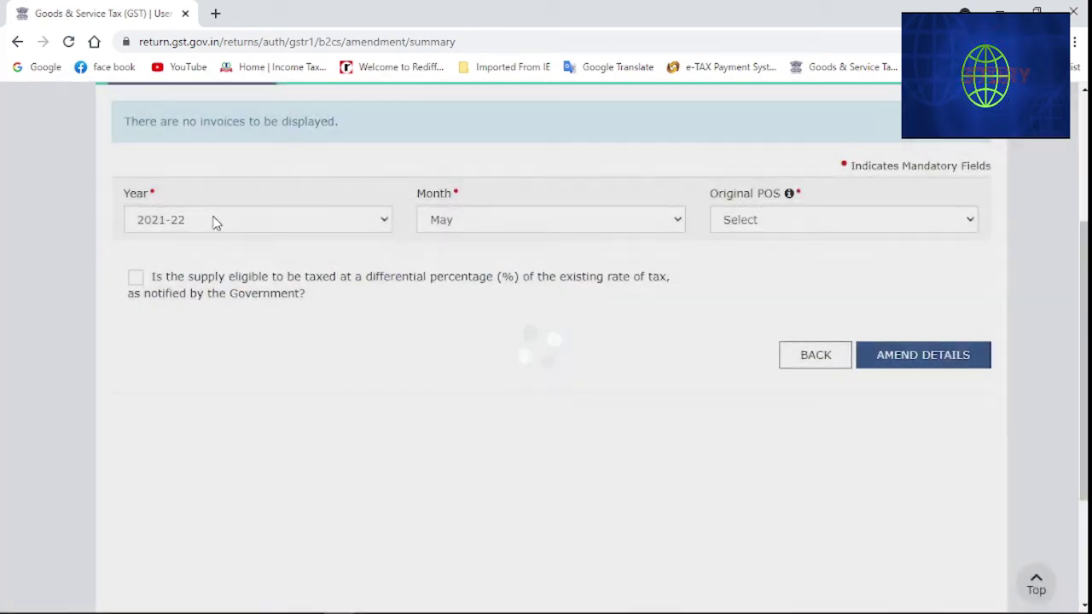
{"action": "left_click", "coordinate": [215, 222]}
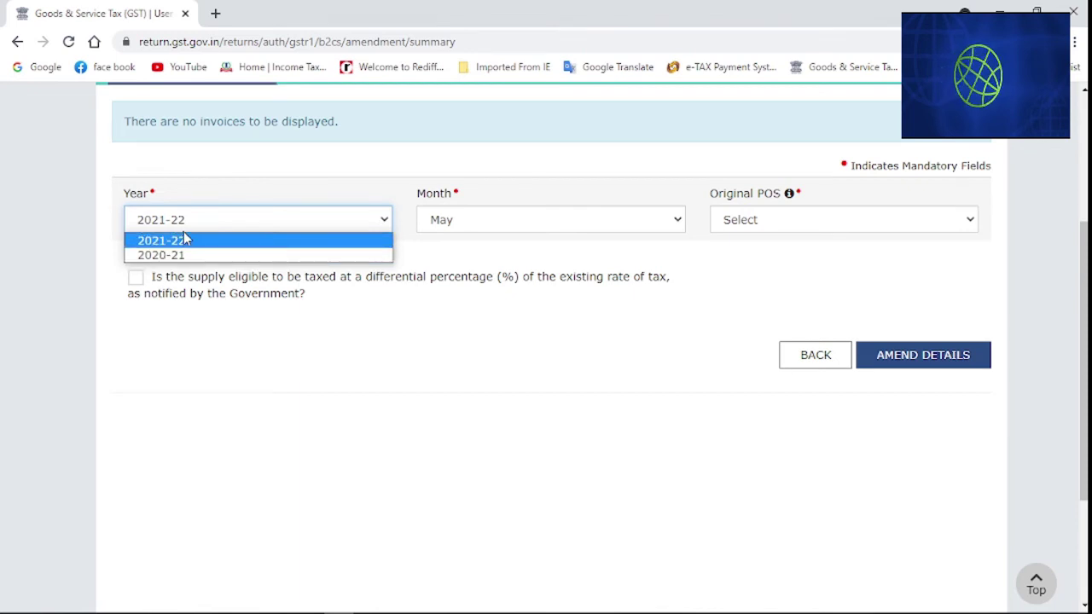
{"action": "left_click", "coordinate": [186, 240]}
{"action": "left_click", "coordinate": [446, 222]}
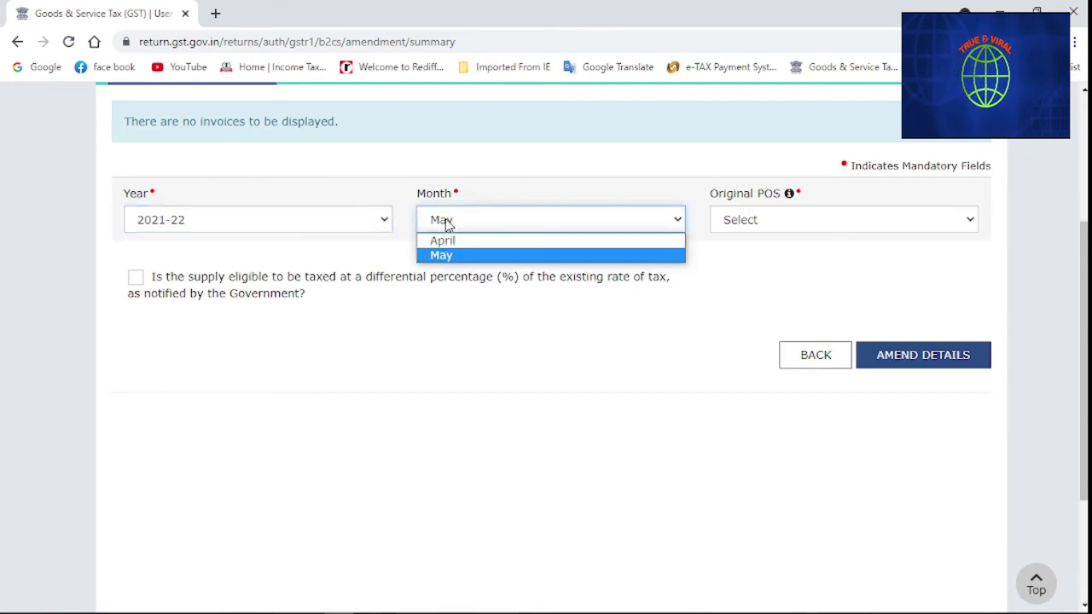
{"action": "left_click", "coordinate": [446, 222]}
{"action": "left_click", "coordinate": [446, 221]}
{"action": "left_click", "coordinate": [455, 257]}
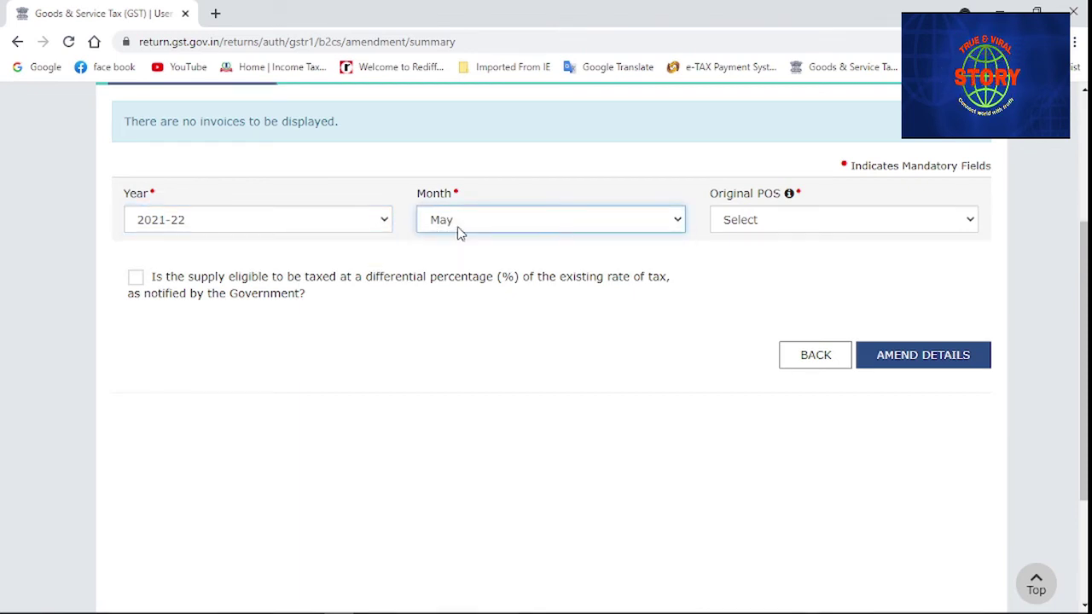
Browse the Original POS states, toggle the differential-percentage option off again, and return to GSTR-1
{"action": "left_click", "coordinate": [731, 225]}
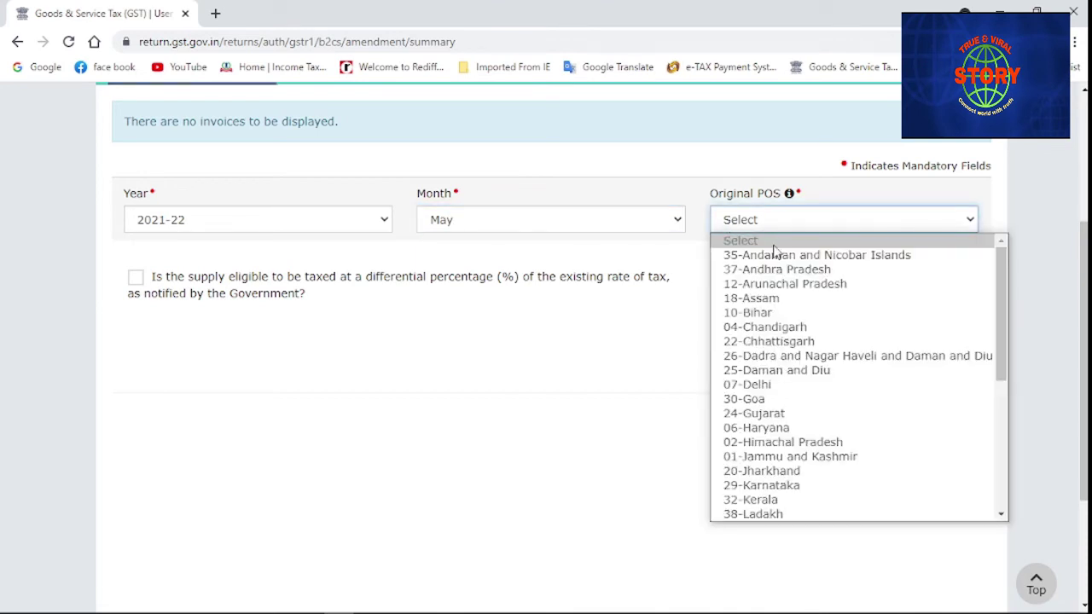
{"action": "scroll", "coordinate": [821, 302], "scroll_direction": "down", "scroll_amount": 4}
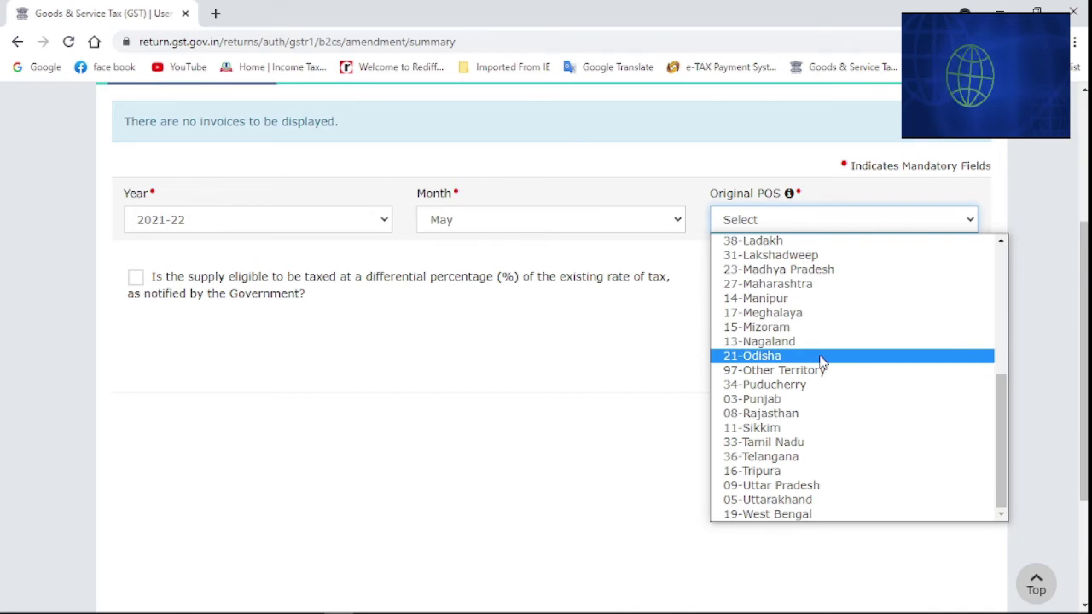
{"action": "scroll", "coordinate": [802, 349], "scroll_direction": "up", "scroll_amount": 4}
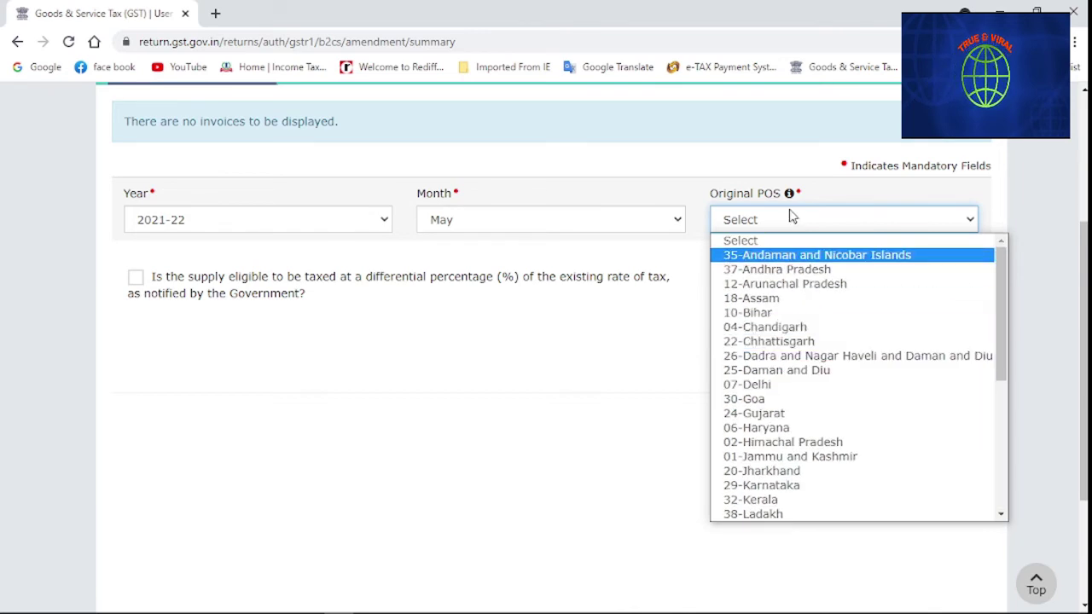
{"action": "left_click", "coordinate": [629, 301]}
{"action": "left_click", "coordinate": [629, 301]}
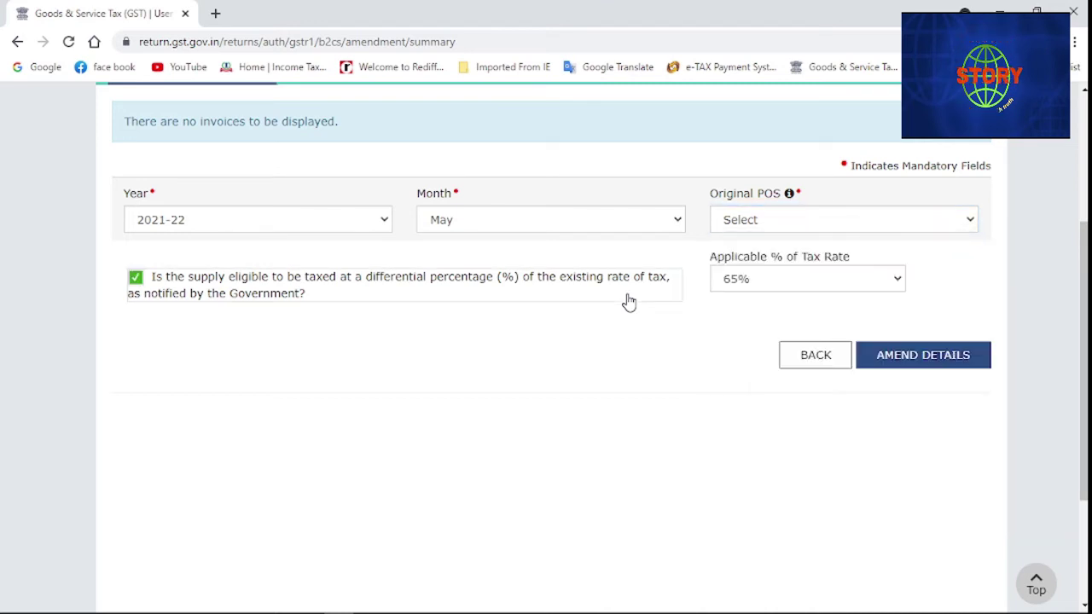
{"action": "left_click", "coordinate": [138, 284]}
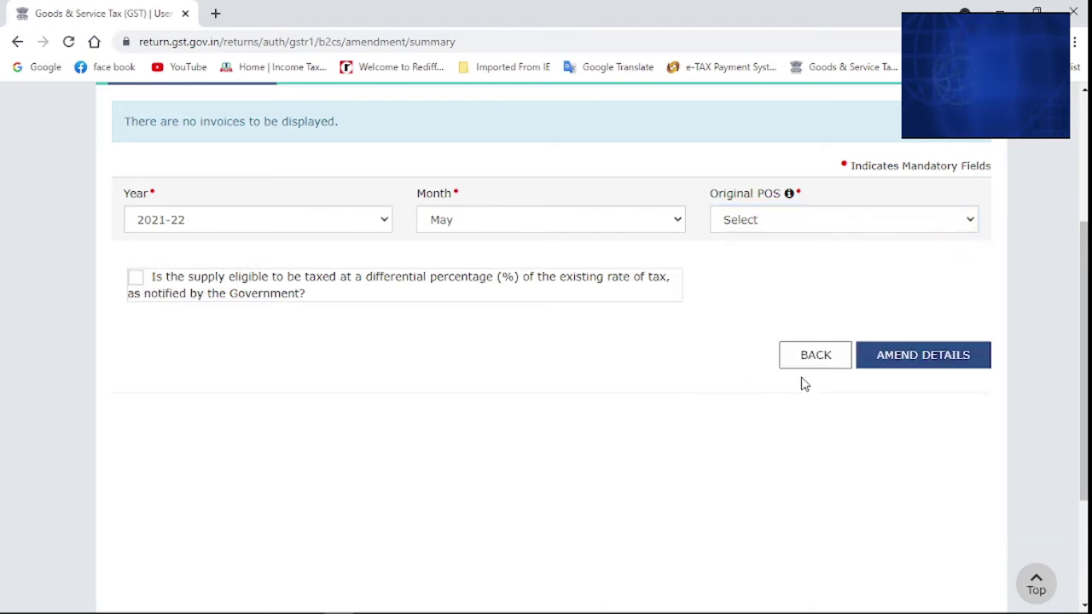
{"action": "scroll", "coordinate": [455, 376], "scroll_direction": "up", "scroll_amount": 2}
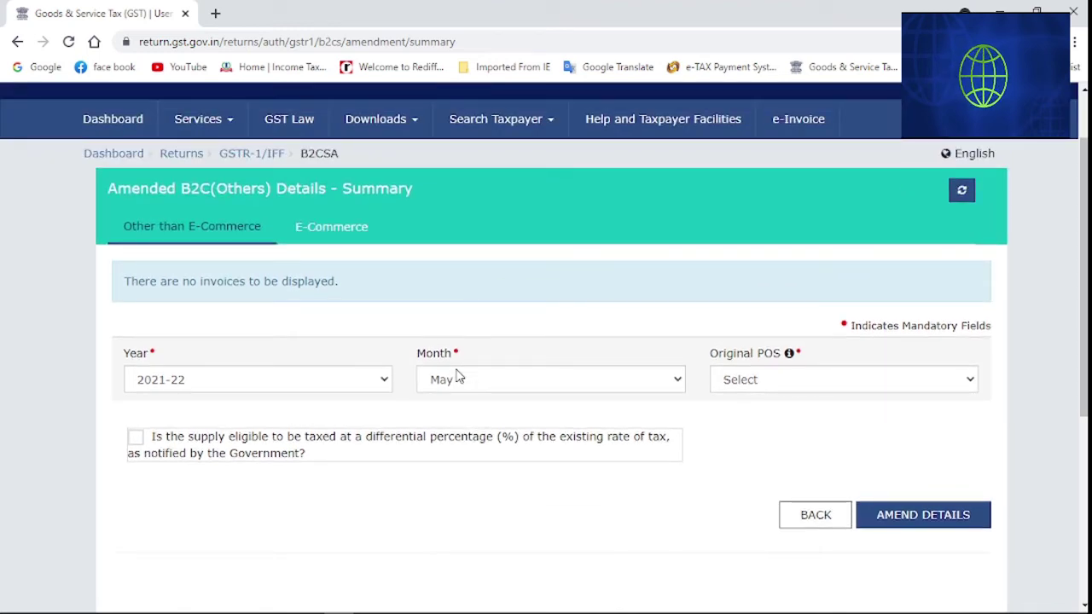
{"action": "scroll", "coordinate": [457, 373], "scroll_direction": "down", "scroll_amount": 3}
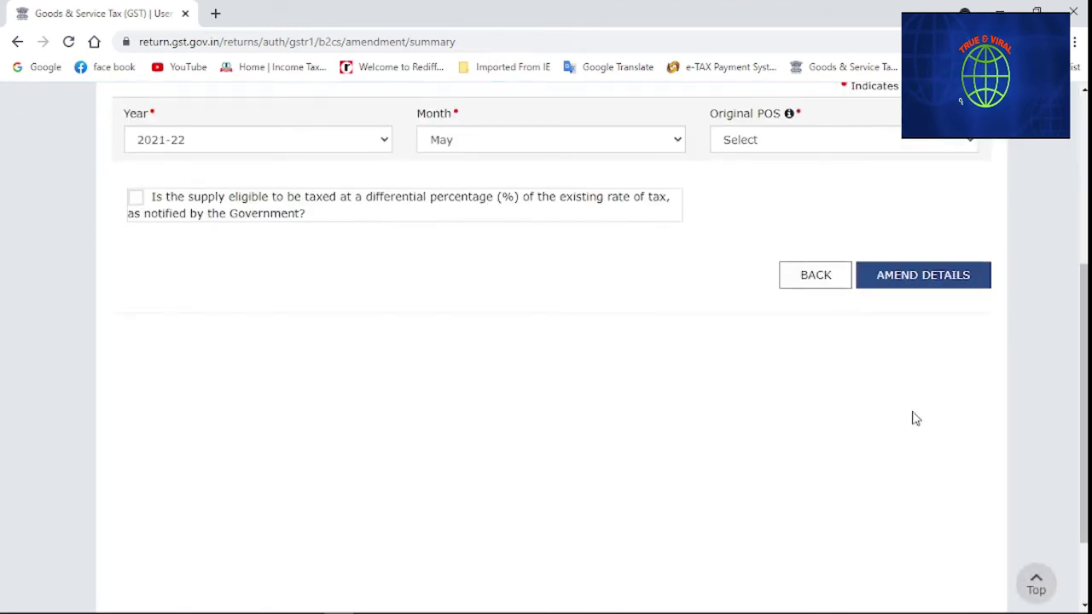
{"action": "left_click", "coordinate": [800, 279]}
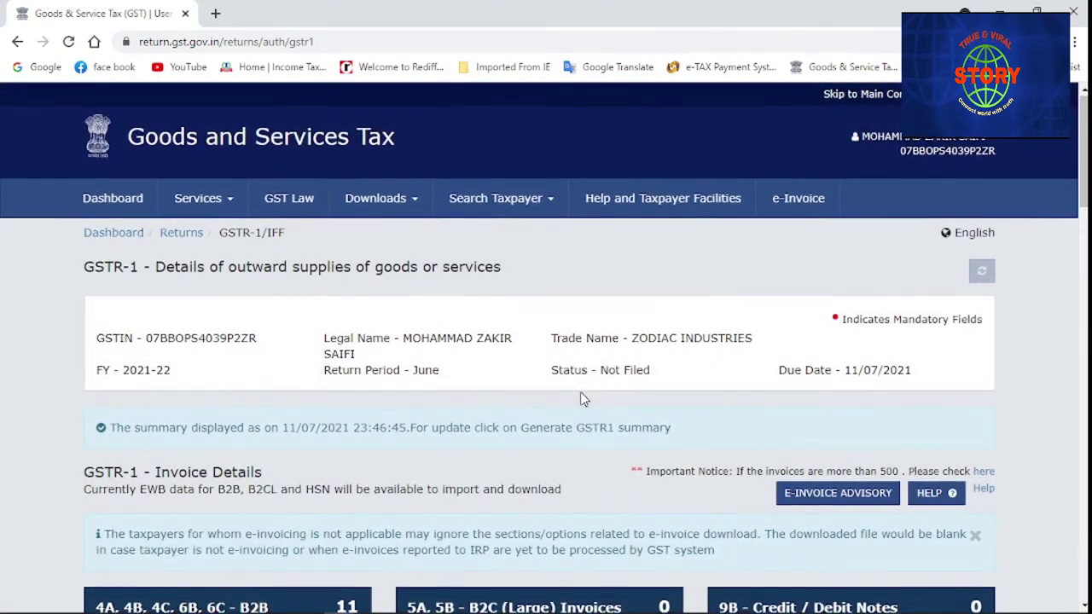
Scroll the June GSTR-1 page down to the Generate GSTR1 Summary button and acknowledgement checkbox
{"action": "scroll", "coordinate": [580, 394], "scroll_direction": "down", "scroll_amount": 3}
{"action": "scroll", "coordinate": [580, 399], "scroll_direction": "down", "scroll_amount": 15}
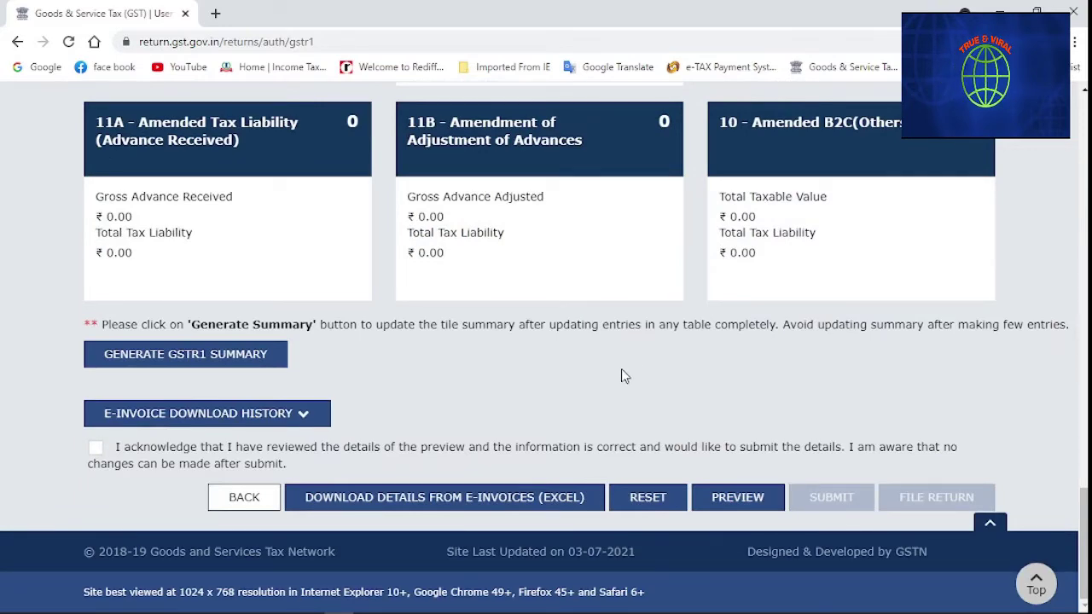
{"action": "scroll", "coordinate": [621, 376], "scroll_direction": "up", "scroll_amount": 20}
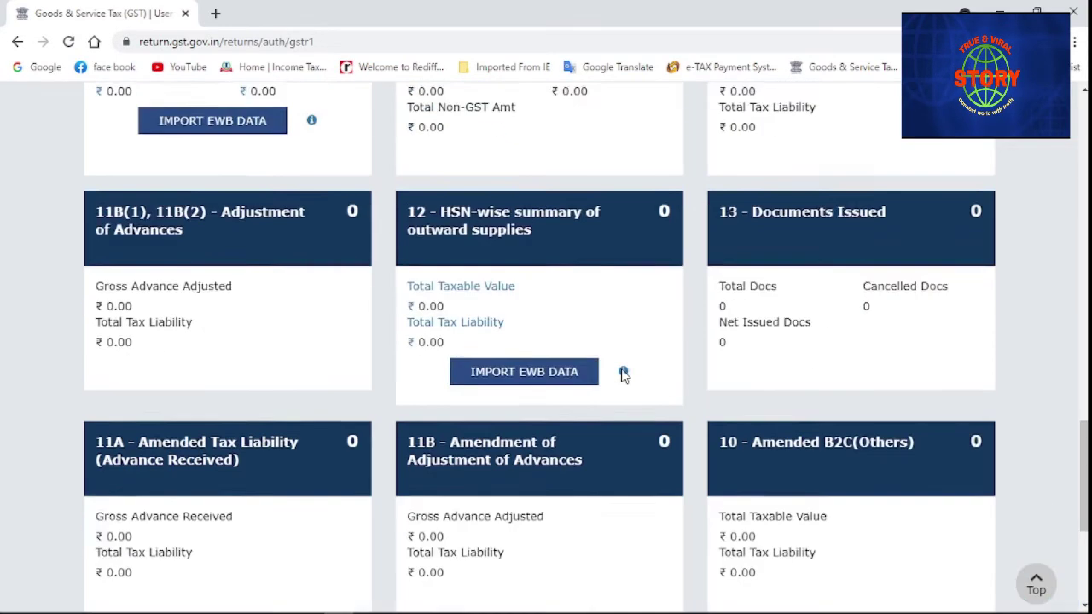
{"action": "scroll", "coordinate": [621, 376], "scroll_direction": "up", "scroll_amount": 2}
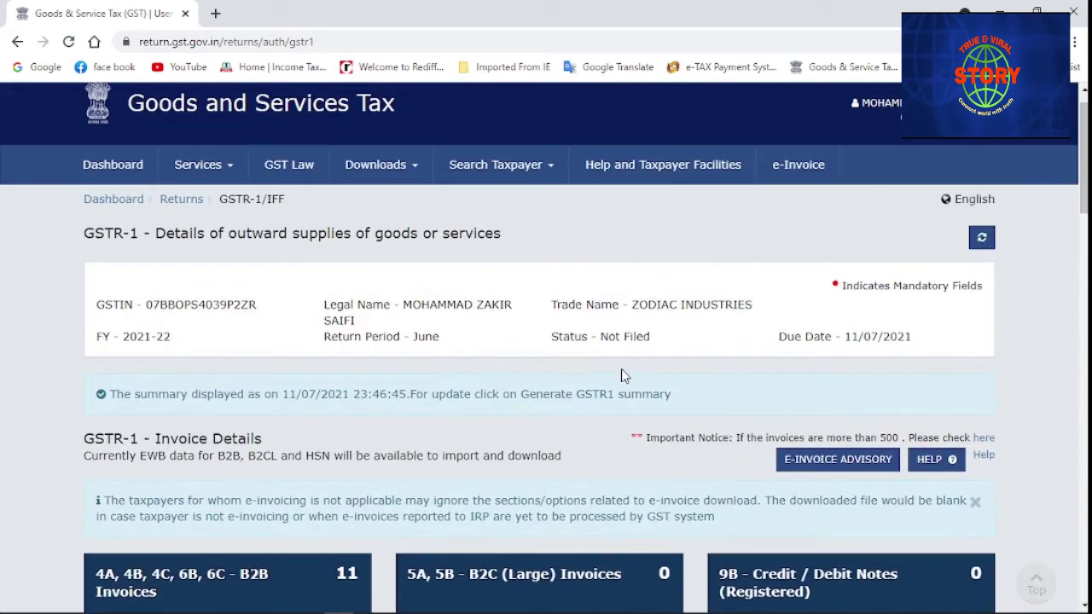
{"action": "scroll", "coordinate": [621, 376], "scroll_direction": "down", "scroll_amount": 8}
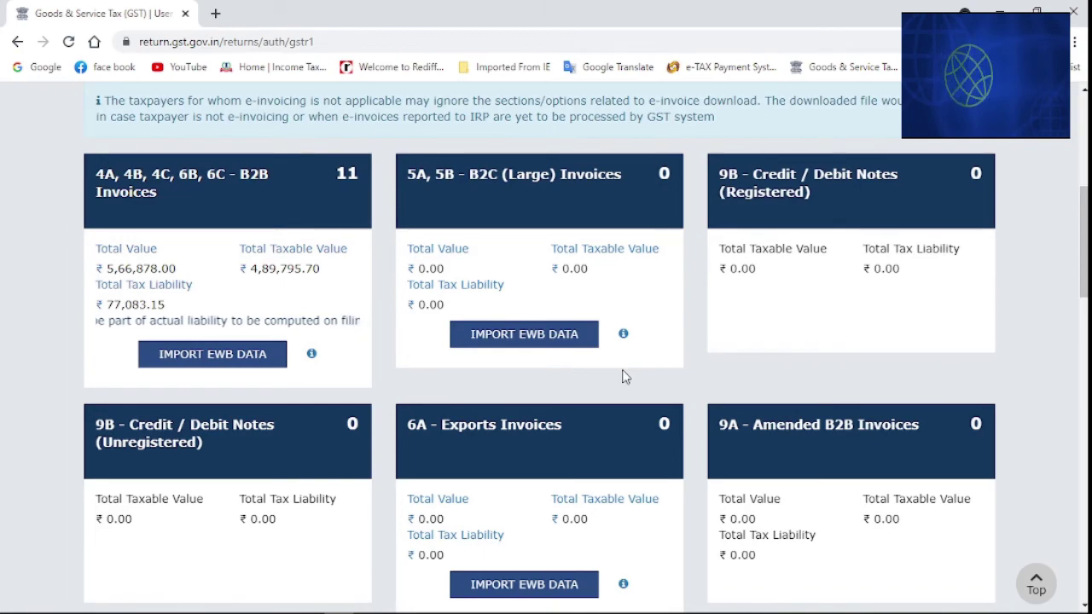
{"action": "scroll", "coordinate": [623, 377], "scroll_direction": "down", "scroll_amount": 20}
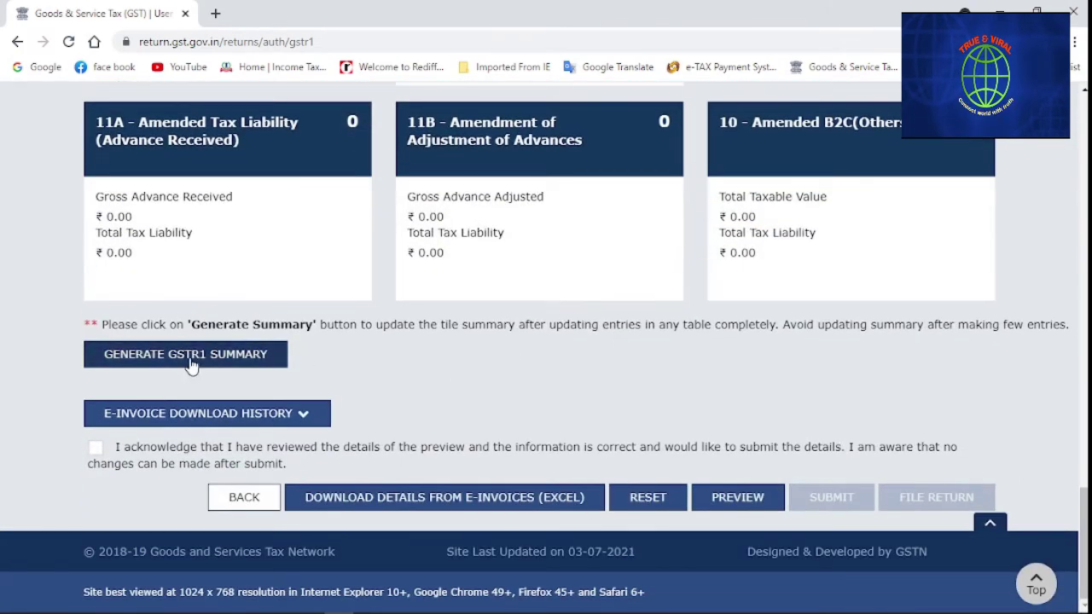
Request a GSTR-1 summary regeneration, dismiss the recently-generated error and reload the return details
{"action": "left_click", "coordinate": [189, 358]}
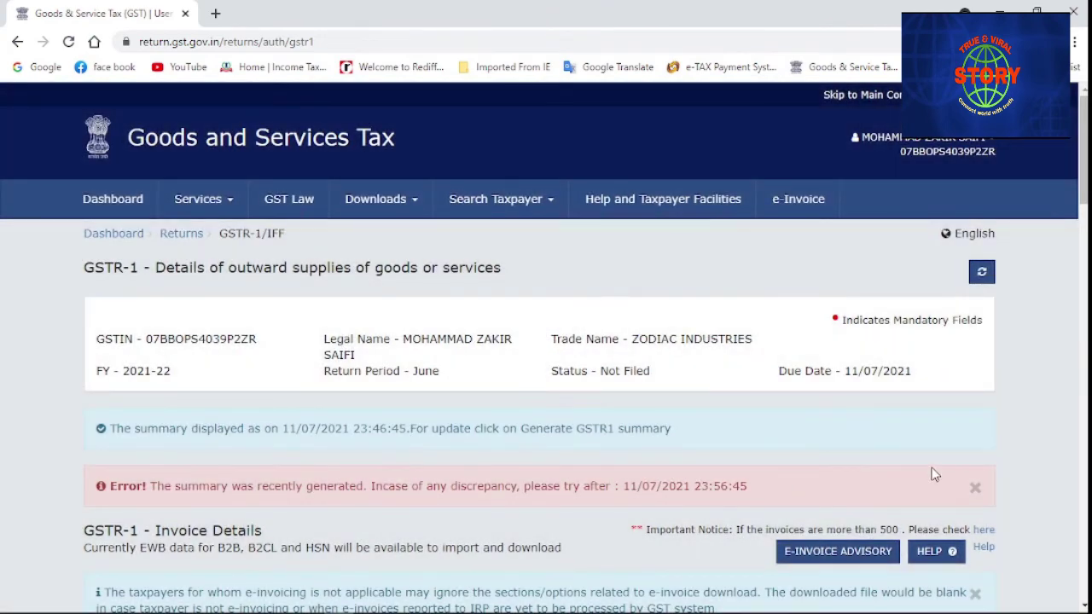
{"action": "left_click", "coordinate": [975, 490]}
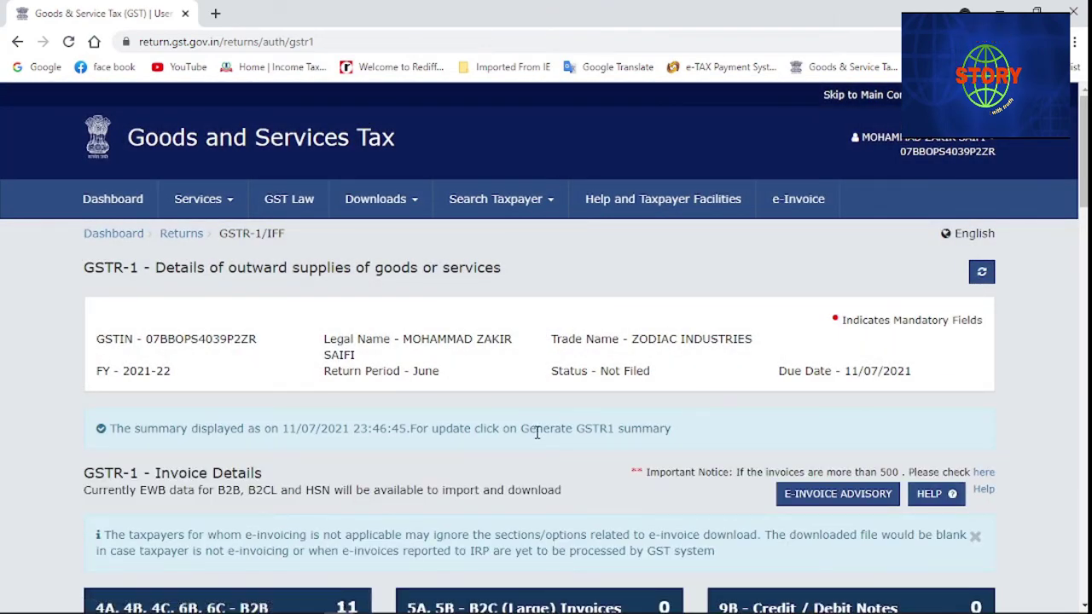
{"action": "scroll", "coordinate": [1039, 397], "scroll_direction": "down", "scroll_amount": 1}
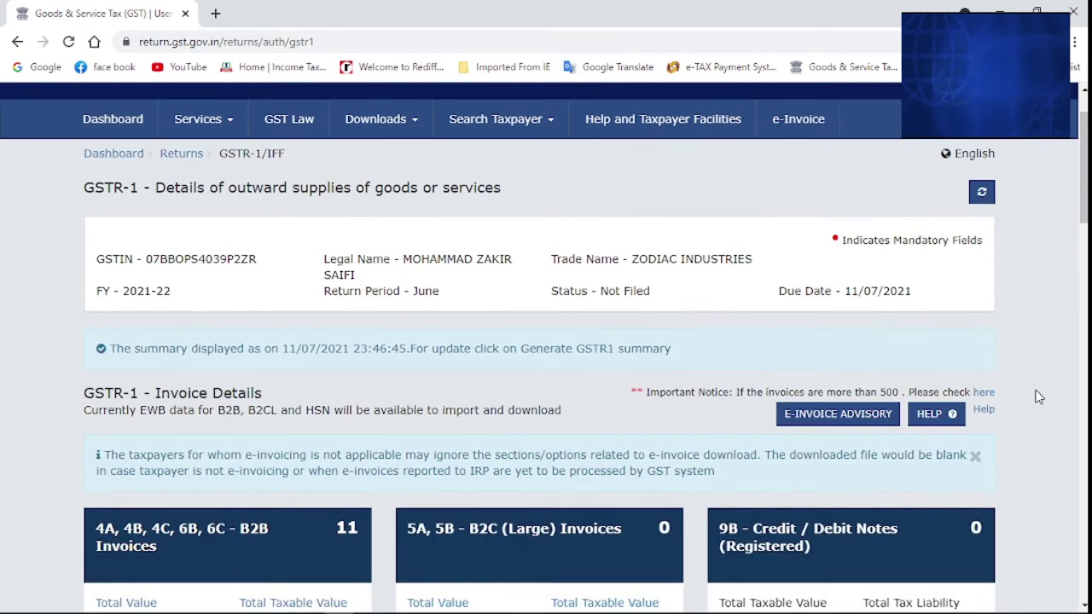
{"action": "left_click", "coordinate": [981, 193]}
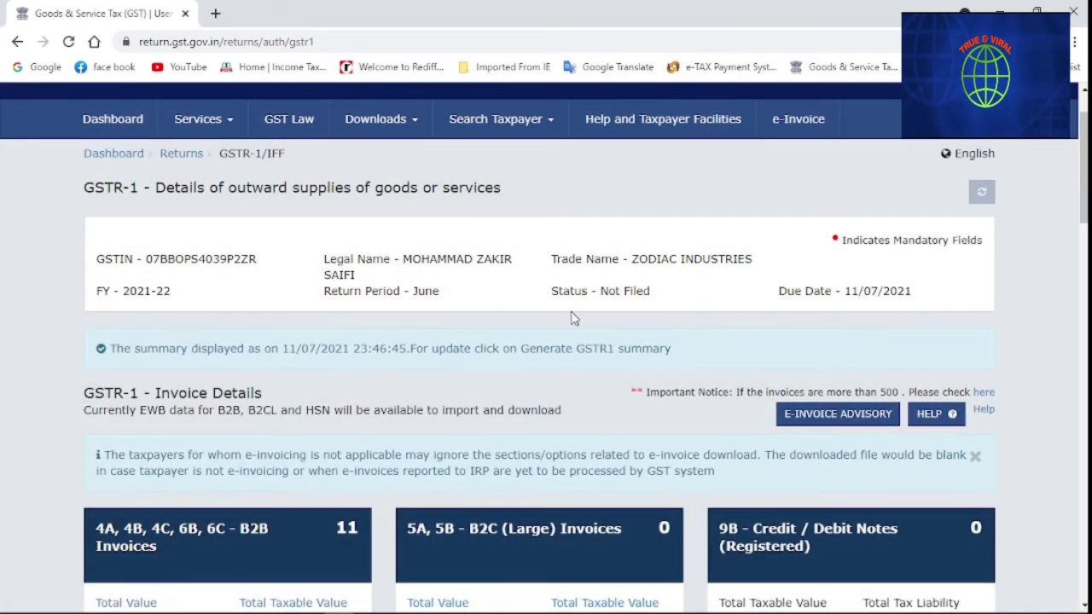
{"action": "scroll", "coordinate": [572, 319], "scroll_direction": "down", "scroll_amount": 1}
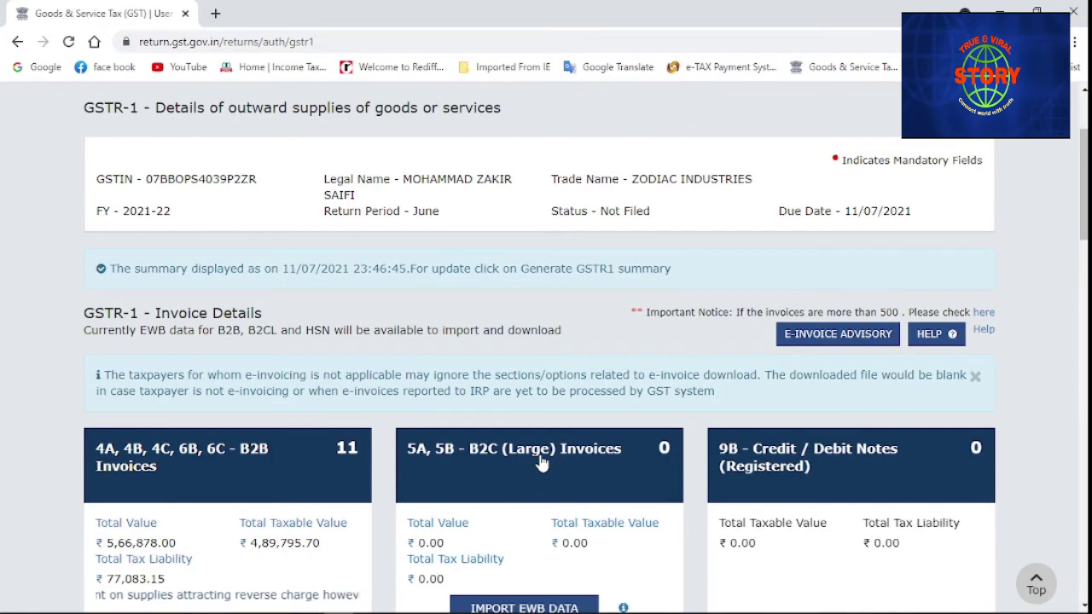
{"action": "scroll", "coordinate": [540, 462], "scroll_direction": "down", "scroll_amount": 1}
{"action": "scroll", "coordinate": [541, 462], "scroll_direction": "down", "scroll_amount": 5}
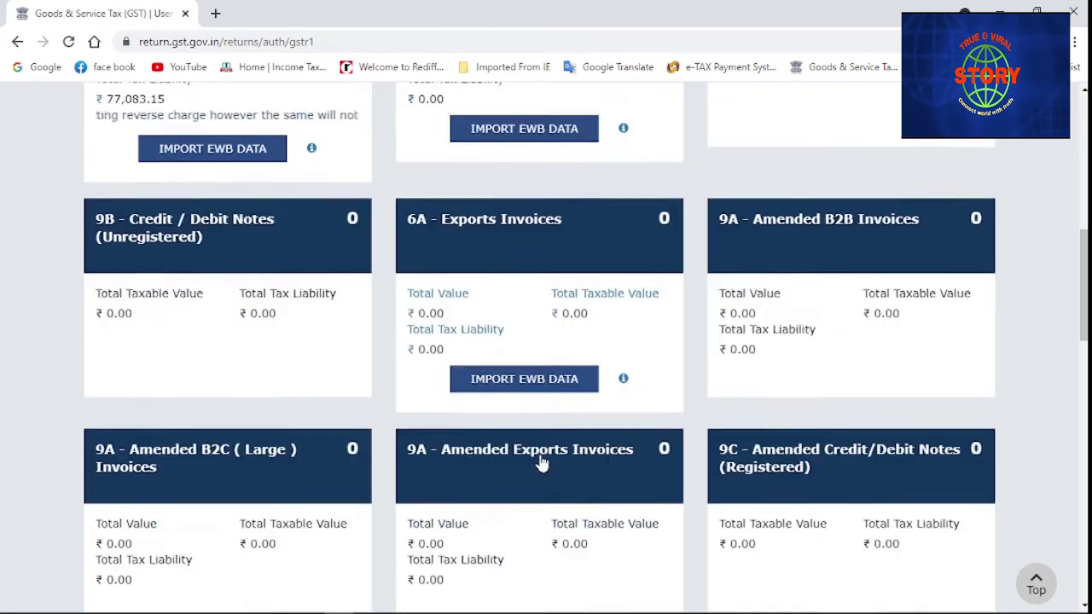
{"action": "scroll", "coordinate": [540, 462], "scroll_direction": "down", "scroll_amount": 5}
{"action": "scroll", "coordinate": [540, 461], "scroll_direction": "down", "scroll_amount": 10}
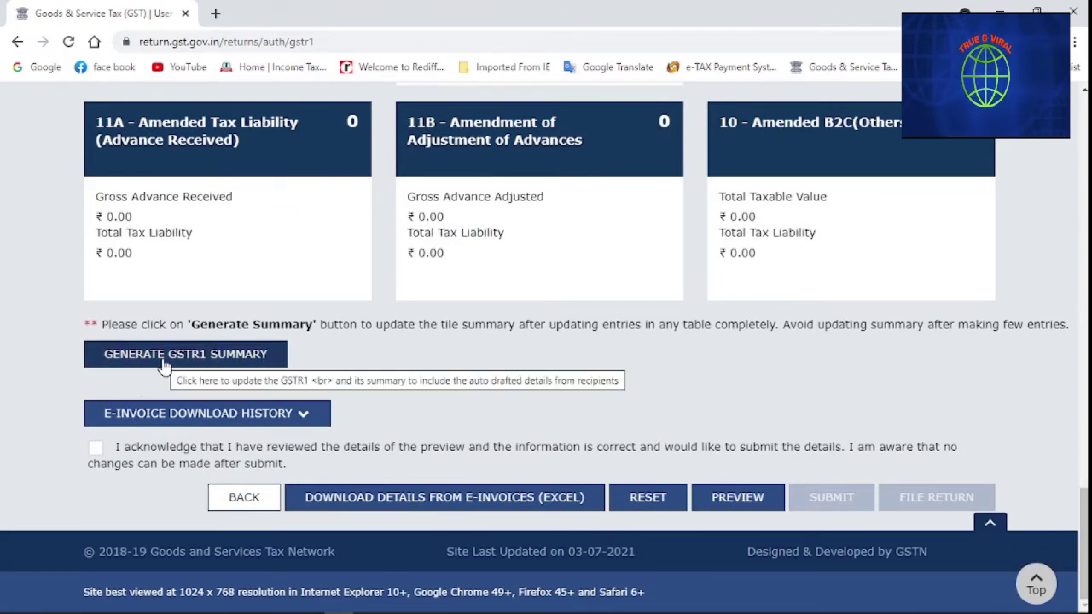
Regenerate the summary again and reload until it is dated 11/07/2021 23:56:57
{"action": "left_click", "coordinate": [163, 362]}
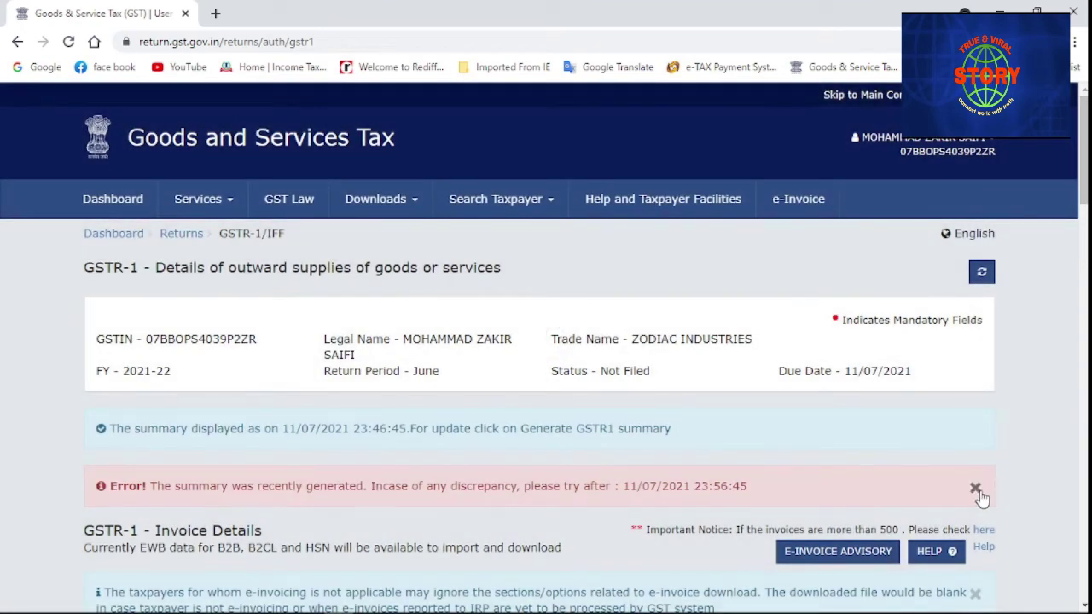
{"action": "left_click", "coordinate": [975, 489]}
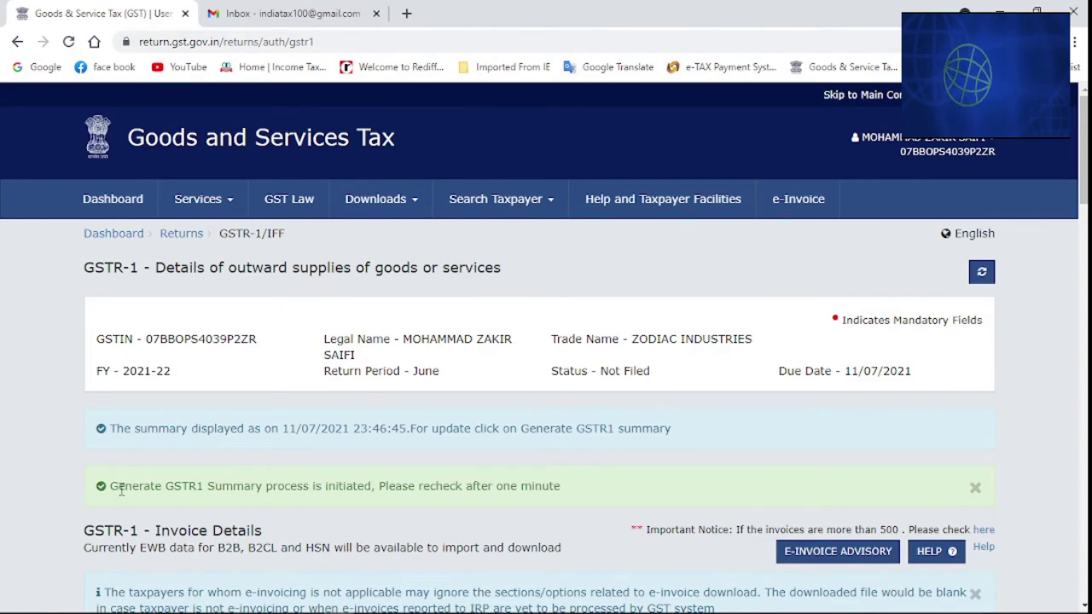
{"action": "left_click_drag", "start_coordinate": [119, 489], "coordinate": [561, 499]}
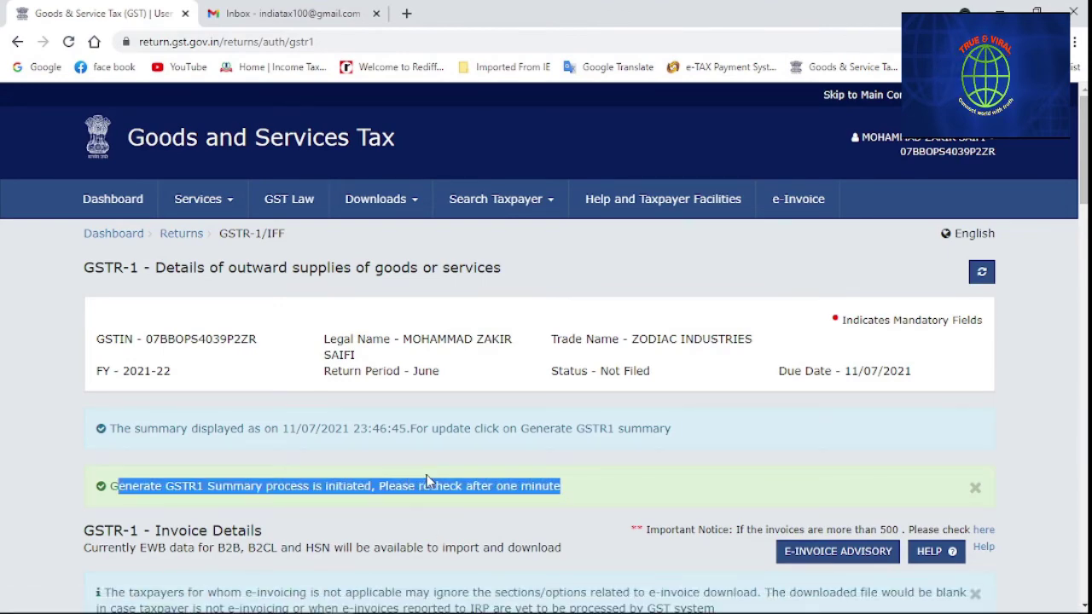
{"action": "scroll", "coordinate": [428, 482], "scroll_direction": "down", "scroll_amount": 3}
{"action": "scroll", "coordinate": [429, 483], "scroll_direction": "up", "scroll_amount": 2}
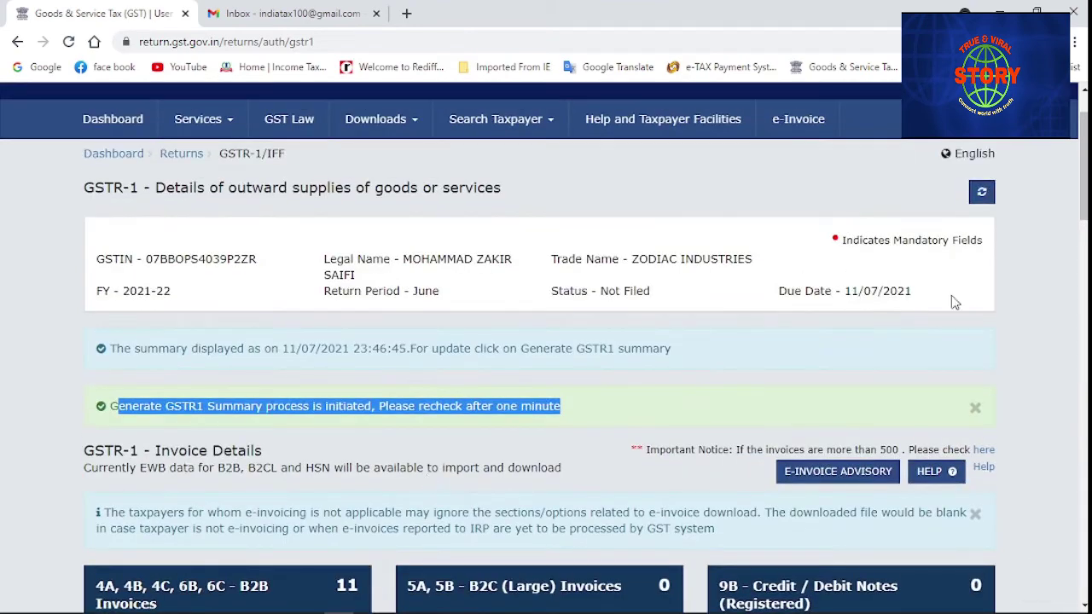
{"action": "left_click", "coordinate": [981, 192]}
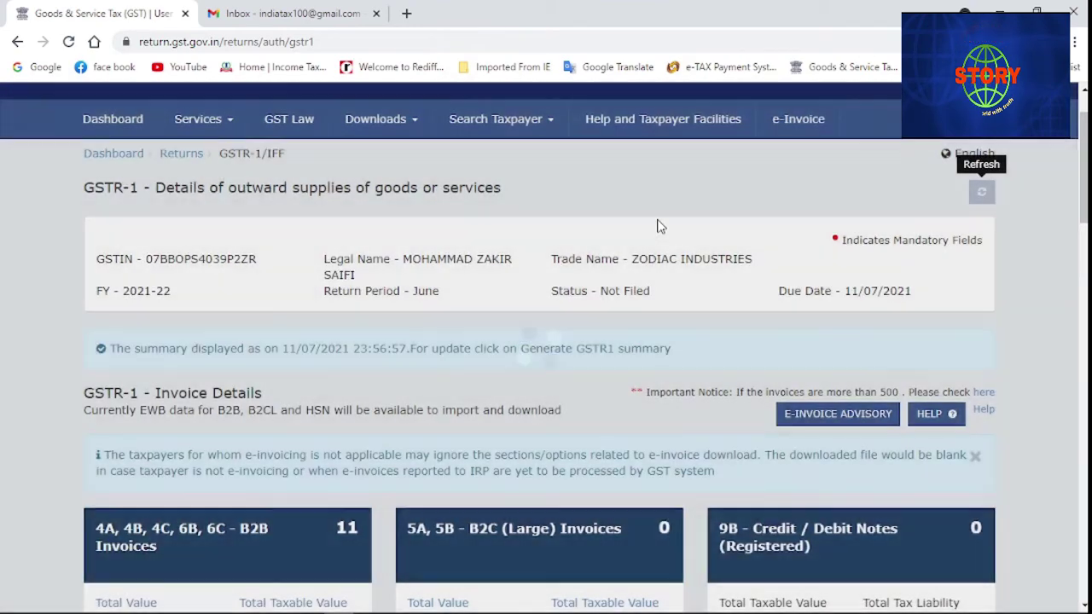
{"action": "scroll", "coordinate": [629, 249], "scroll_direction": "down", "scroll_amount": 2}
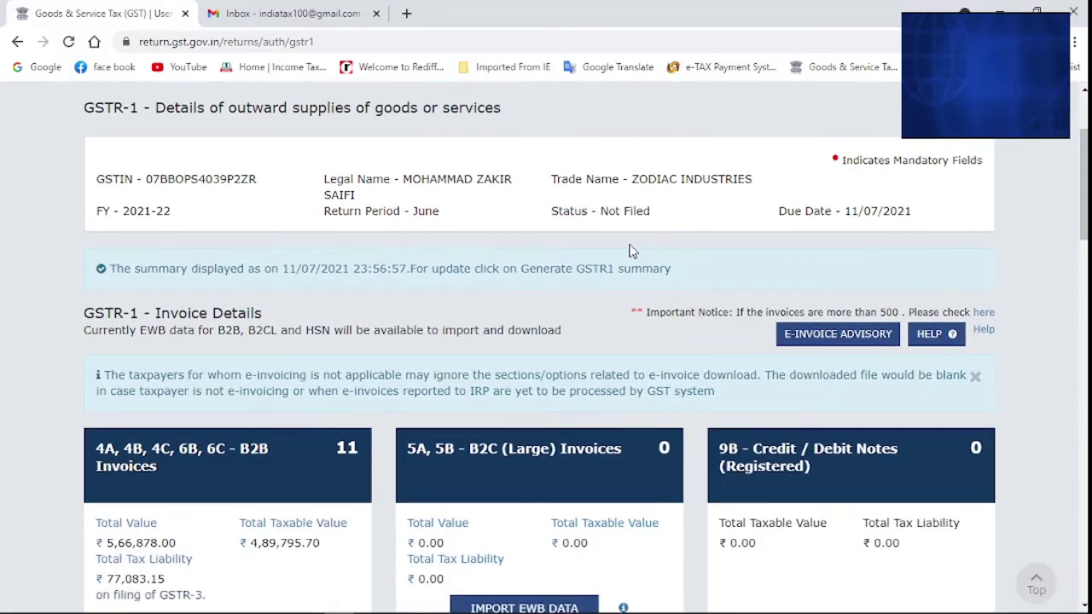
{"action": "scroll", "coordinate": [628, 249], "scroll_direction": "up", "scroll_amount": 2}
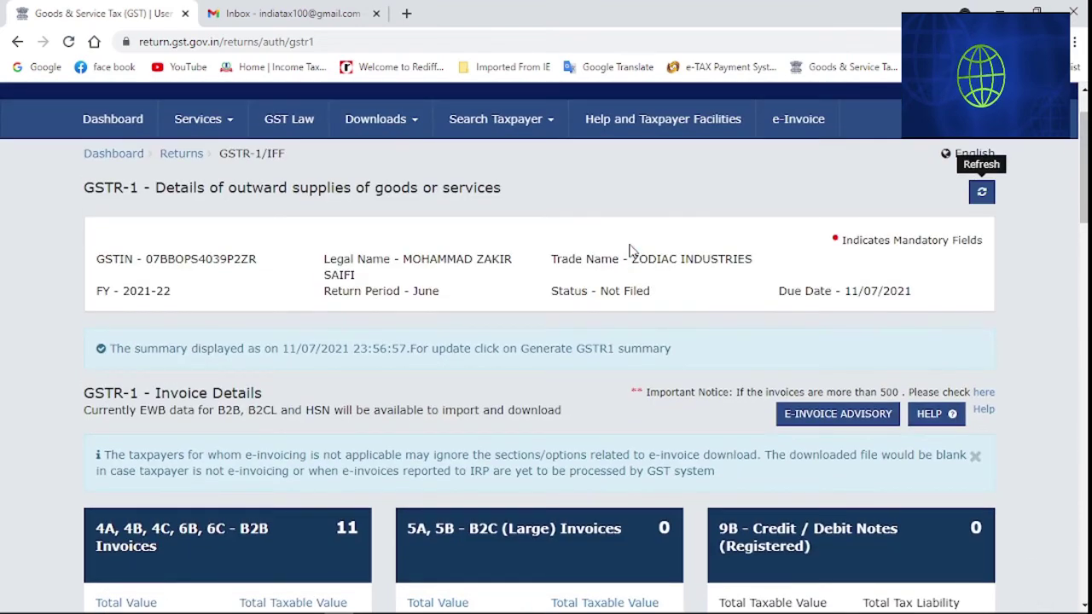
{"action": "scroll", "coordinate": [548, 365], "scroll_direction": "down", "scroll_amount": 15}
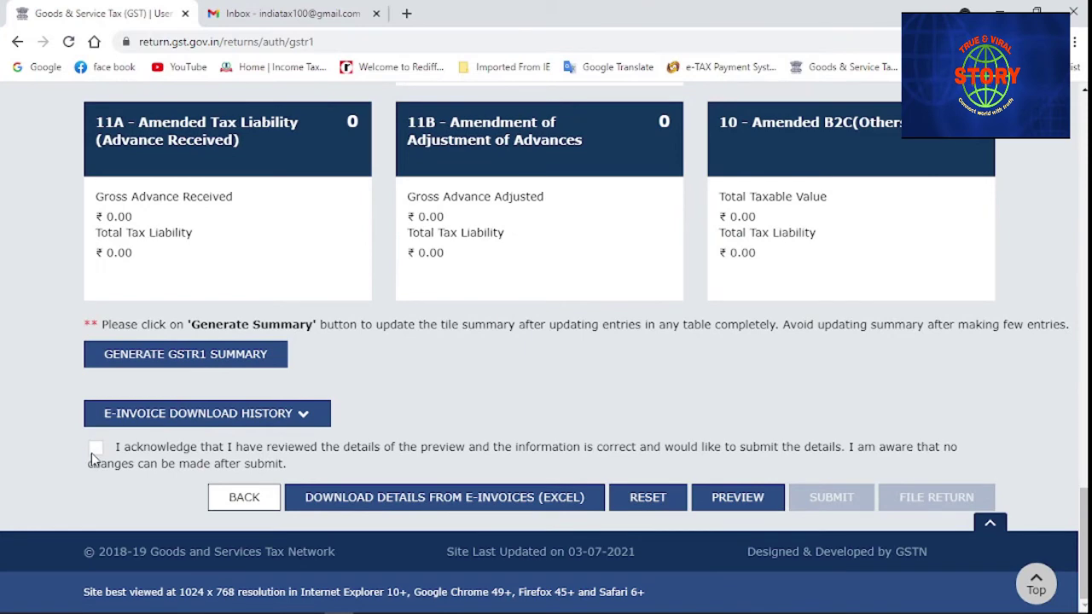
Tick the acknowledgement and submit the June GSTR-1, proceeding past both warnings
{"action": "left_click", "coordinate": [91, 453]}
{"action": "left_click", "coordinate": [840, 502]}
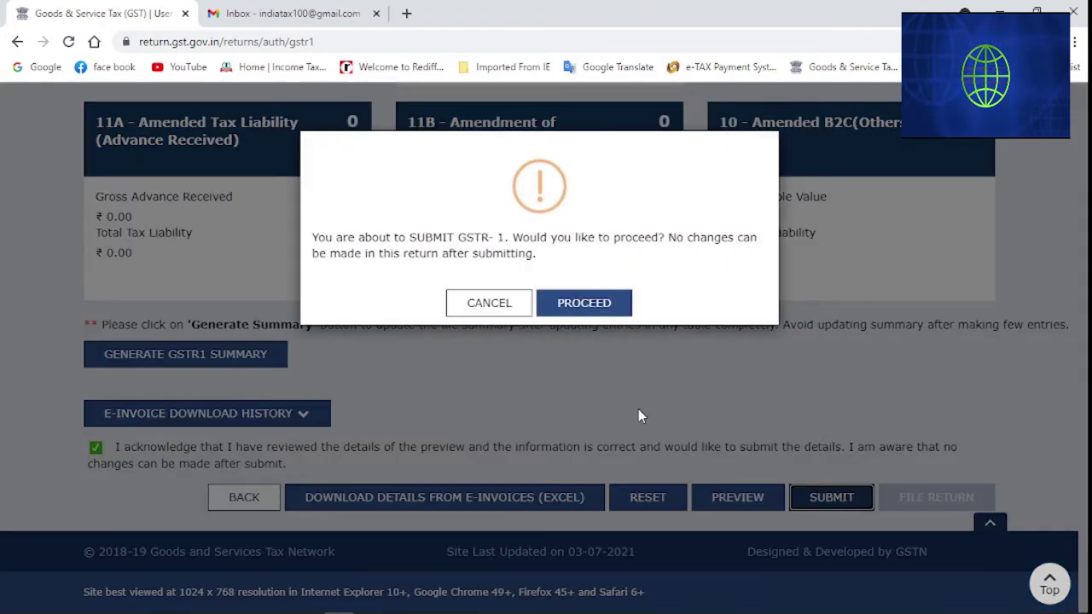
{"action": "left_click", "coordinate": [588, 306]}
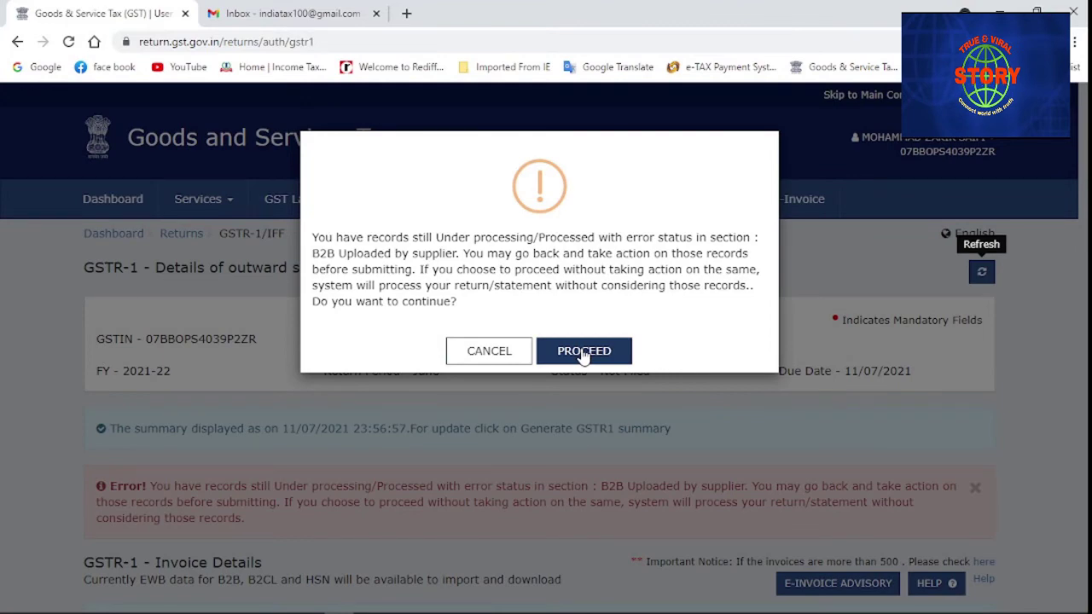
{"action": "left_click", "coordinate": [583, 351]}
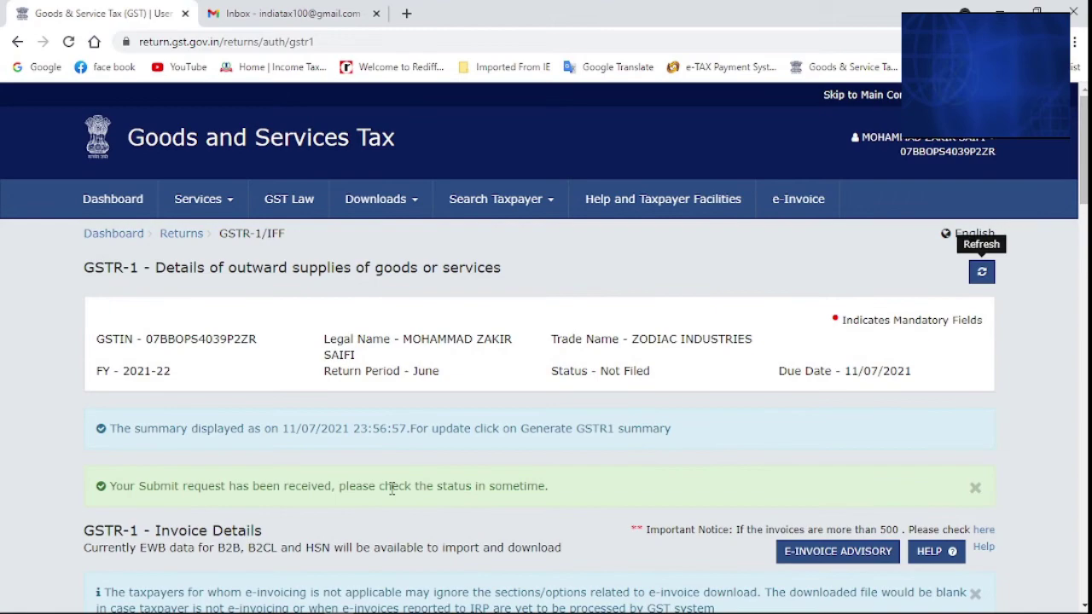
Close the submit-received message and reload so the return status reads Submitted
{"action": "left_click_drag", "start_coordinate": [391, 488], "coordinate": [571, 498]}
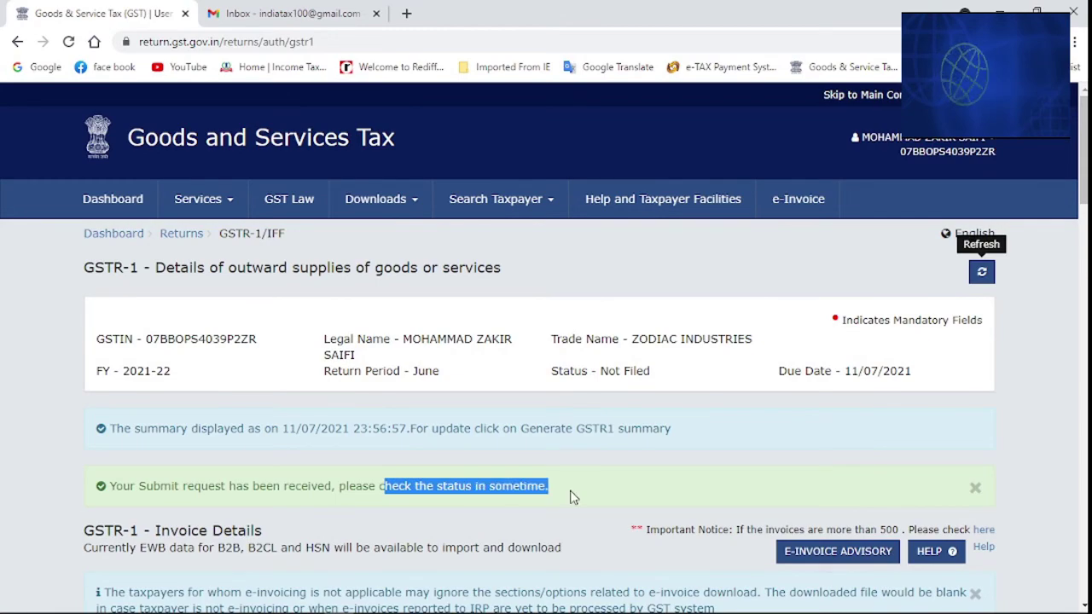
{"action": "left_click", "coordinate": [571, 497]}
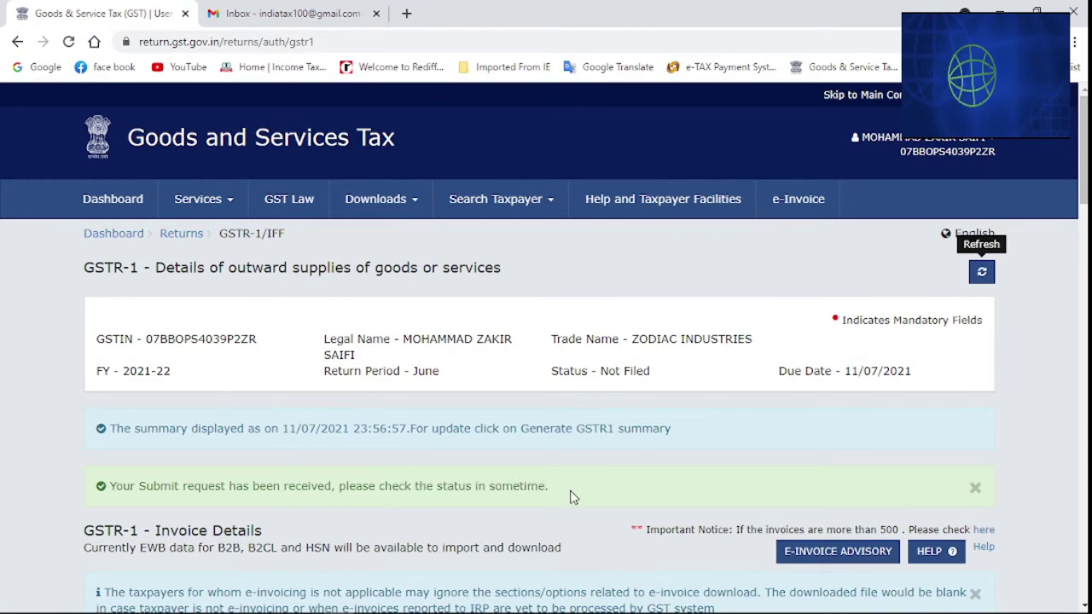
{"action": "left_click", "coordinate": [975, 487]}
{"action": "left_click", "coordinate": [981, 271]}
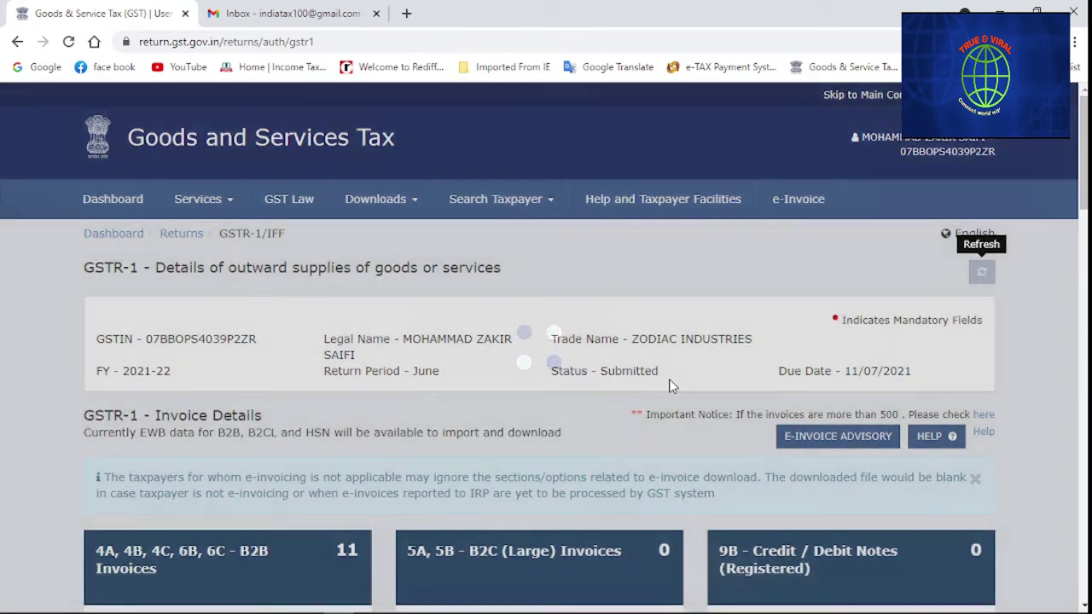
{"action": "scroll", "coordinate": [671, 384], "scroll_direction": "down", "scroll_amount": 20}
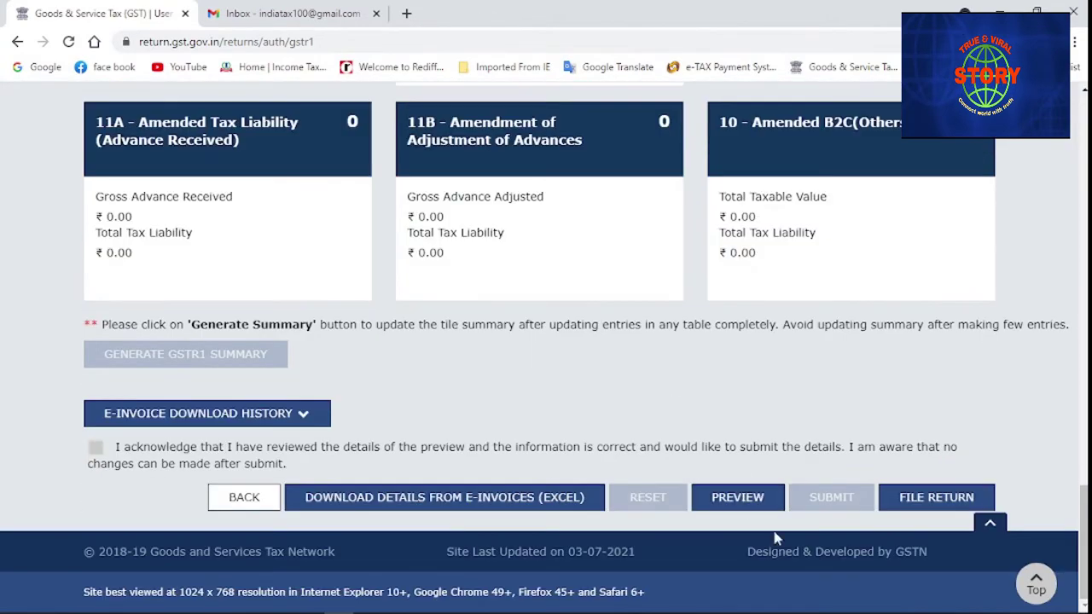
{"action": "left_click", "coordinate": [936, 504]}
Bring up the GSTR-1 Returns Filing page and reload its details
{"action": "left_click", "coordinate": [936, 499]}
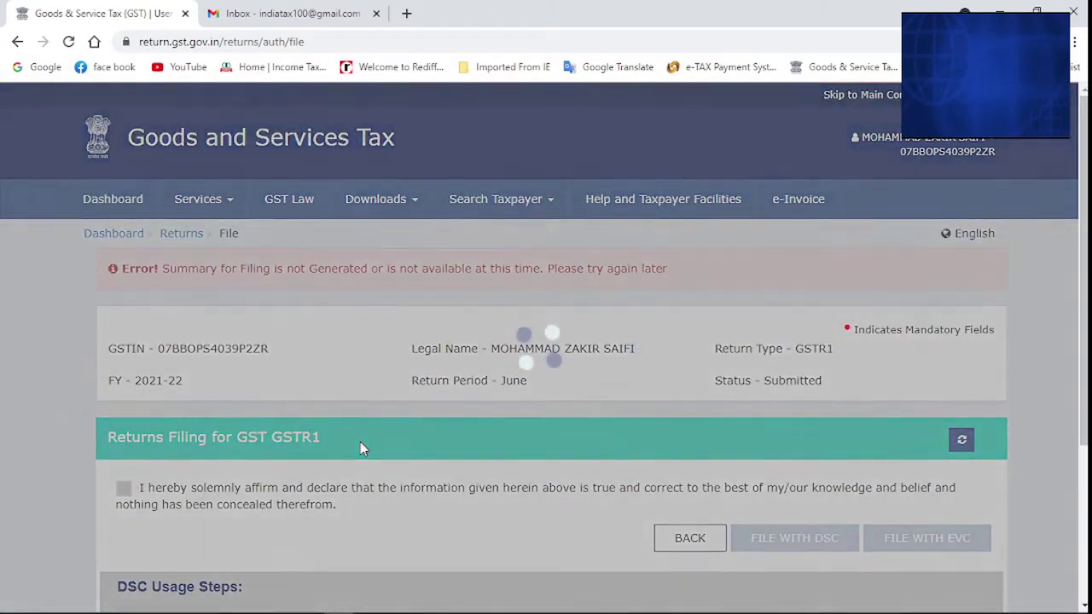
{"action": "scroll", "coordinate": [360, 442], "scroll_direction": "down", "scroll_amount": 2}
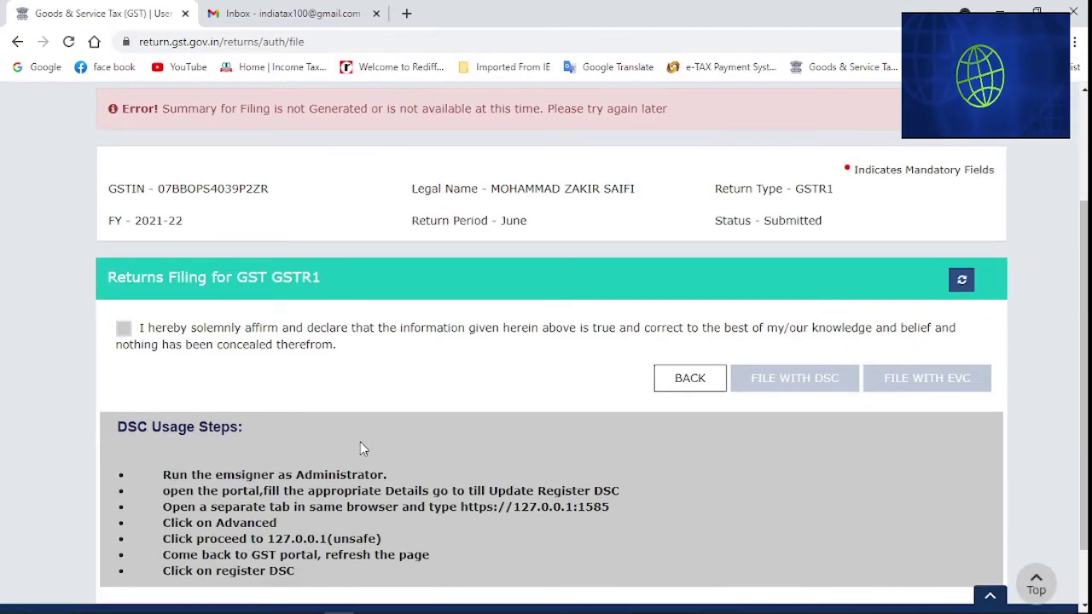
{"action": "left_click", "coordinate": [964, 282]}
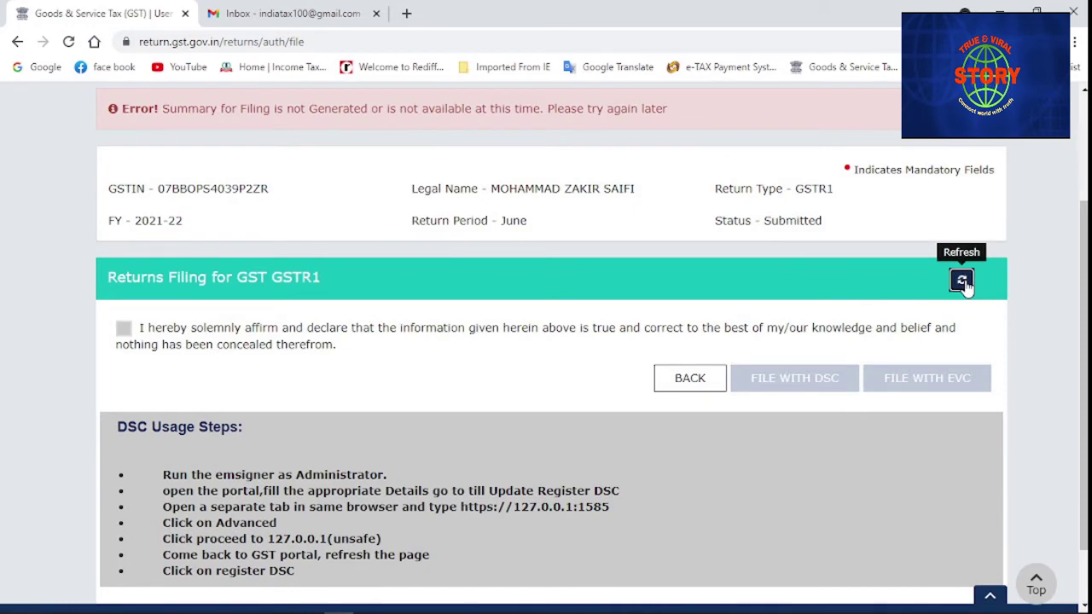
{"action": "left_click", "coordinate": [963, 281]}
{"action": "scroll", "coordinate": [314, 344], "scroll_direction": "down", "scroll_amount": 1}
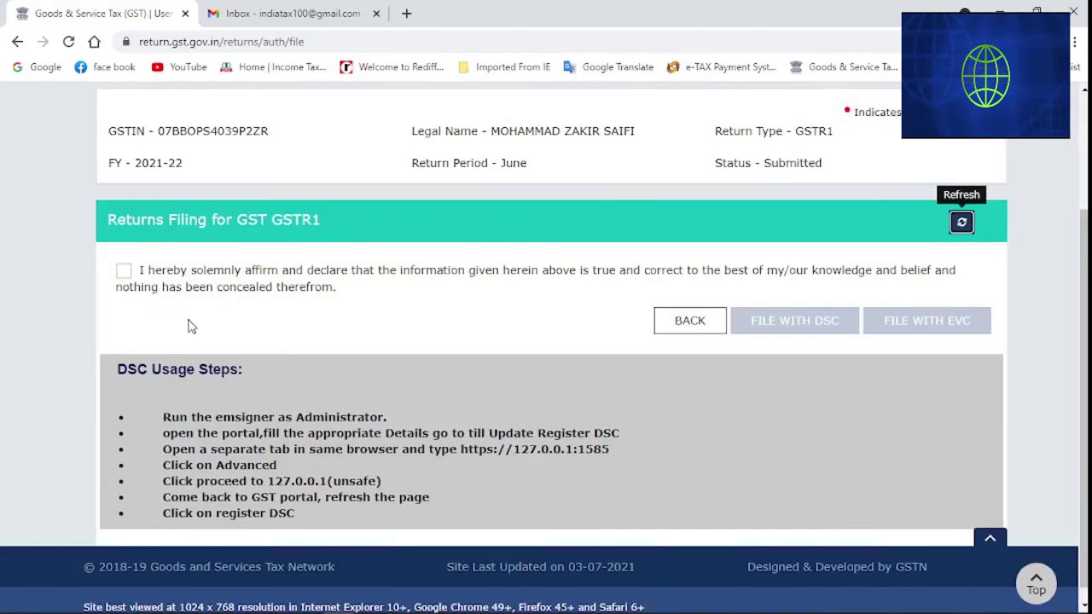
Tick the declaration, select the Authorised Signatory and file the return with EVC
{"action": "left_click", "coordinate": [125, 271]}
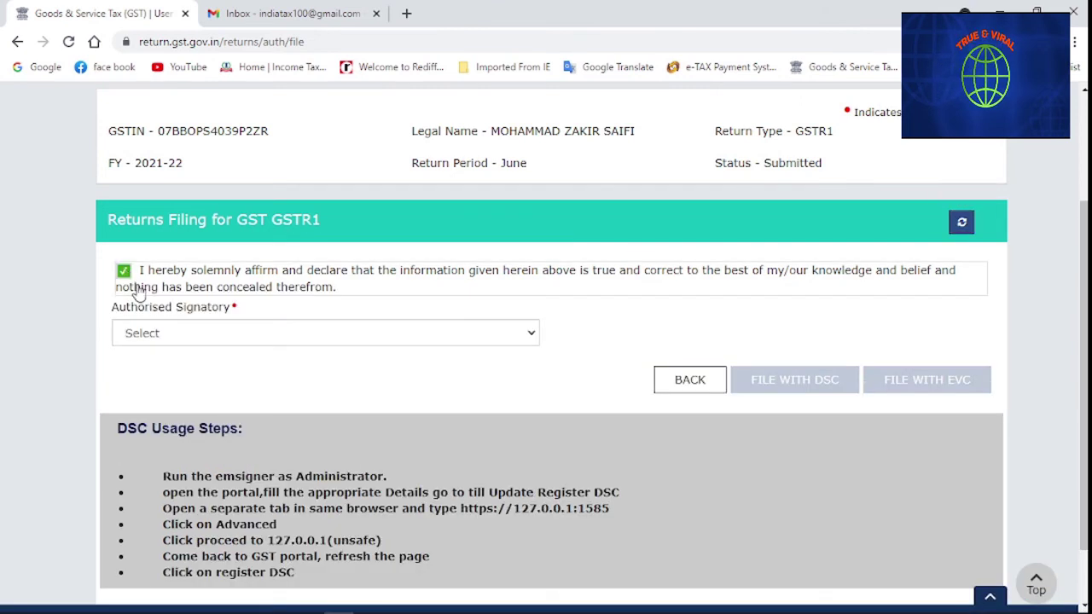
{"action": "left_click", "coordinate": [135, 333]}
{"action": "left_click", "coordinate": [162, 371]}
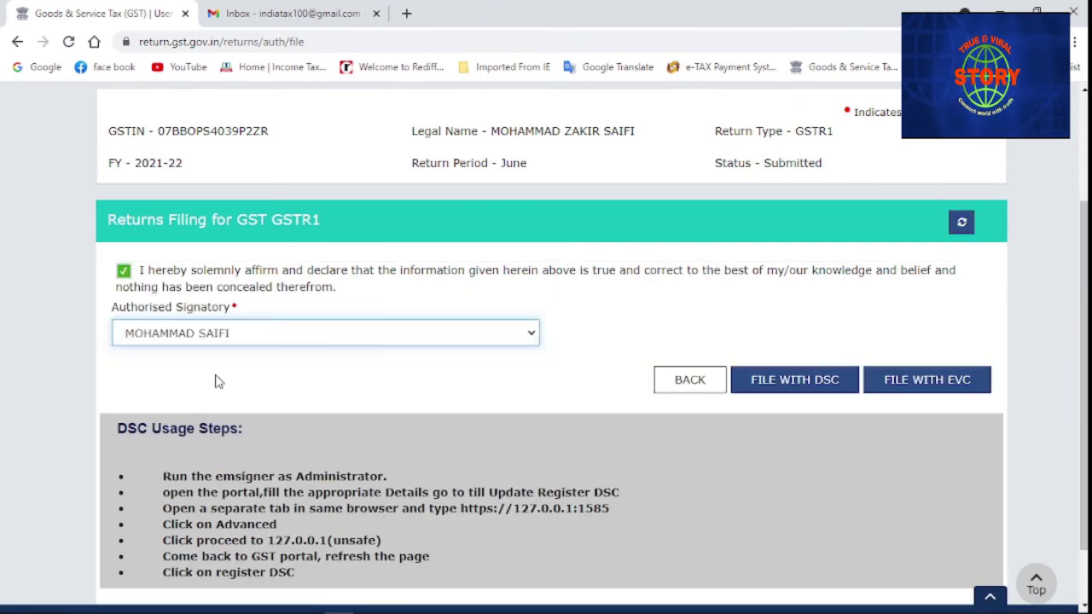
{"action": "left_click", "coordinate": [935, 385]}
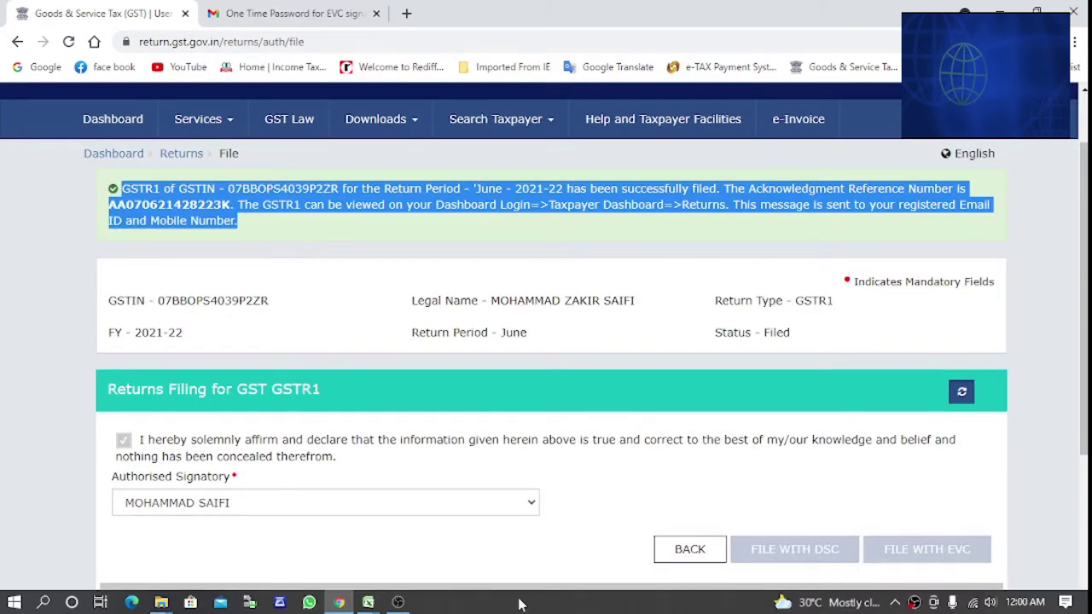
Review the successful-filing acknowledgement message, then go back to the GSTR-1 details page
{"action": "left_click", "coordinate": [265, 207]}
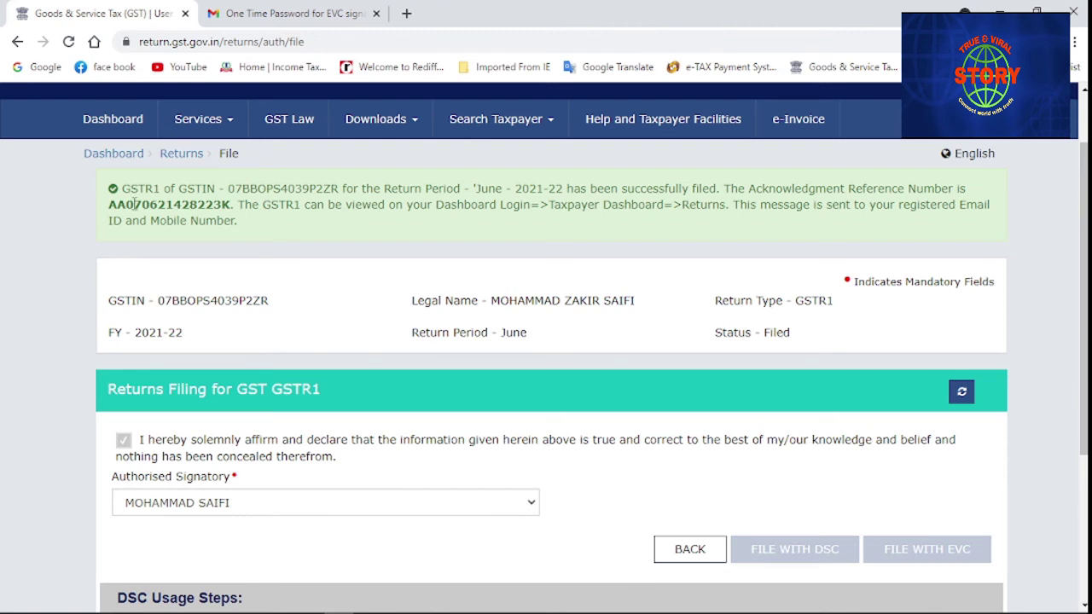
{"action": "left_click_drag", "start_coordinate": [134, 202], "coordinate": [323, 248]}
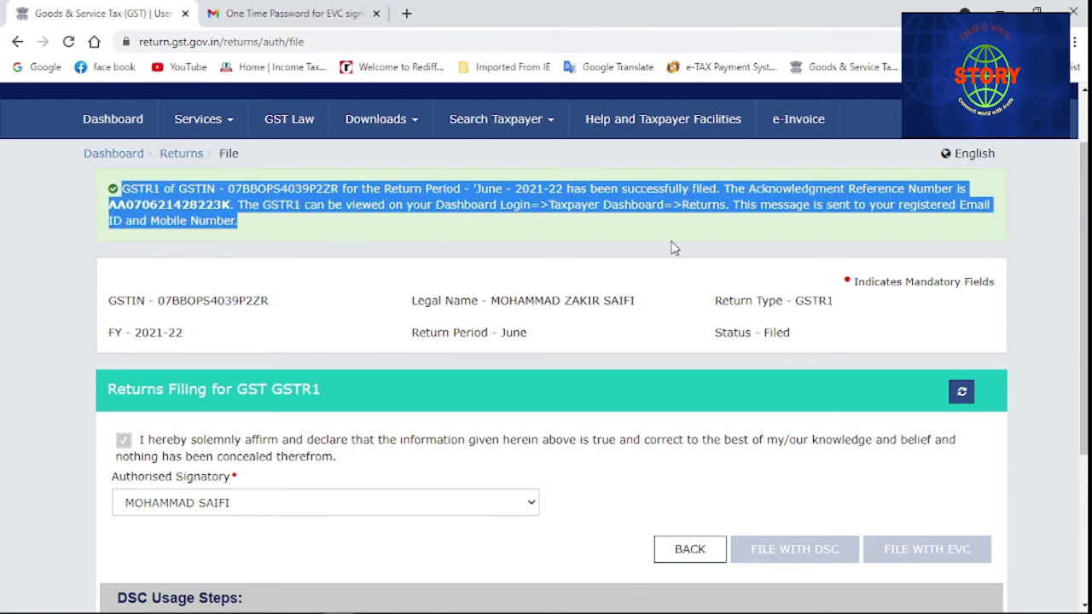
{"action": "left_click", "coordinate": [624, 206]}
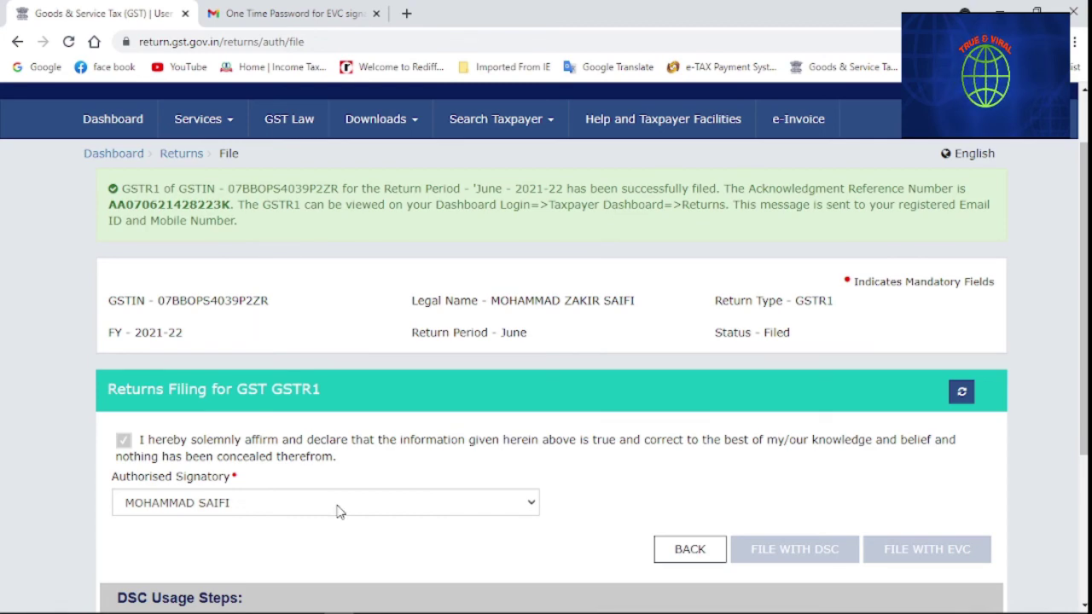
{"action": "scroll", "coordinate": [339, 511], "scroll_direction": "down", "scroll_amount": 2}
{"action": "scroll", "coordinate": [429, 498], "scroll_direction": "down", "scroll_amount": 1}
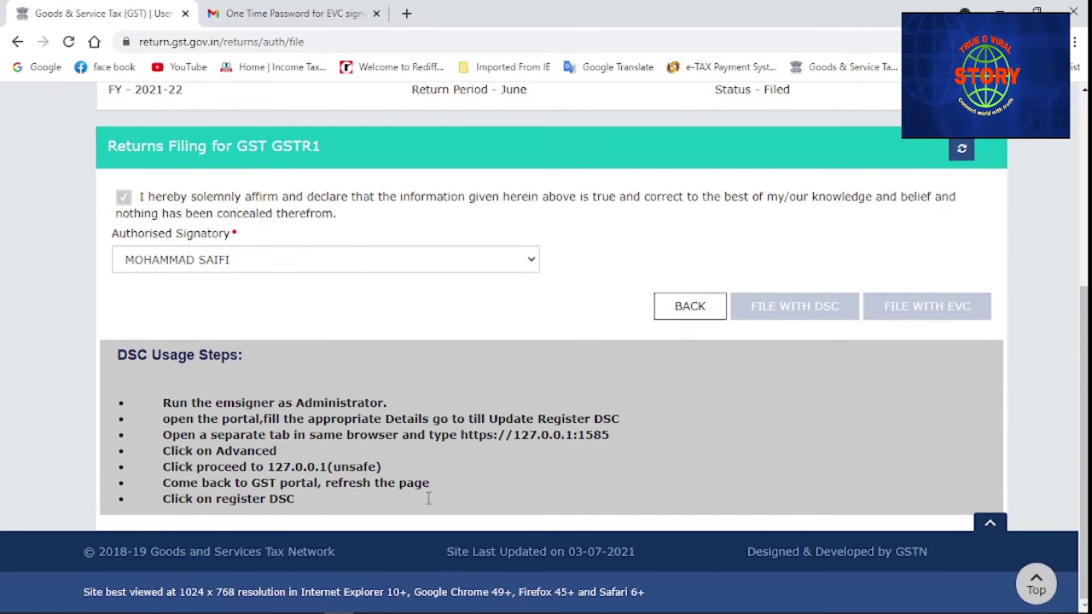
{"action": "scroll", "coordinate": [621, 458], "scroll_direction": "up", "scroll_amount": 1}
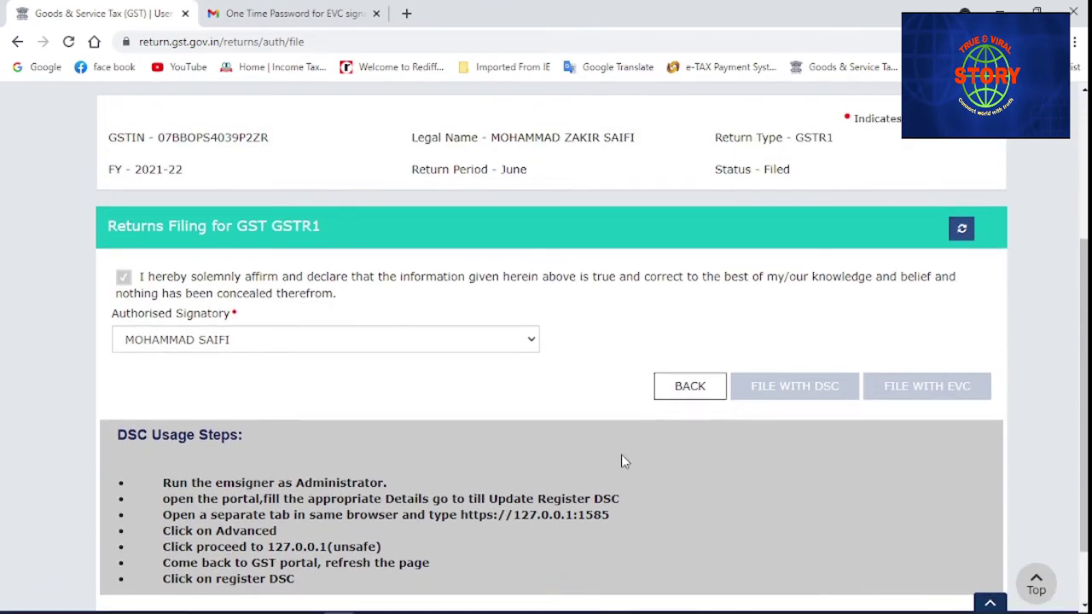
{"action": "left_click", "coordinate": [675, 394]}
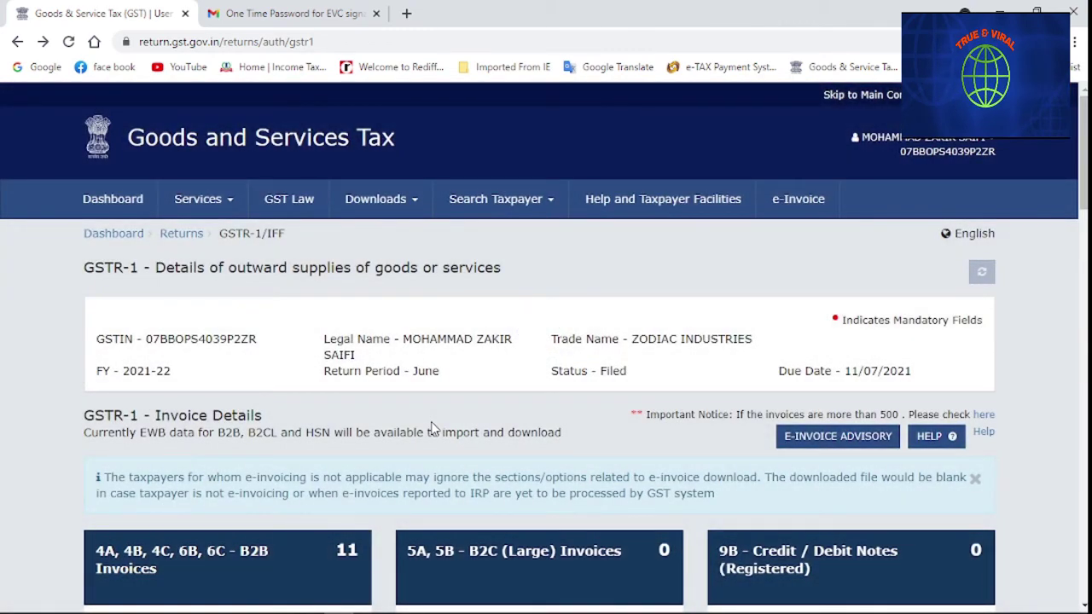
Download the GSTR-1 summary PDF to the Desktop with 'zodiac' prefixed to its file name
{"action": "scroll", "coordinate": [433, 428], "scroll_direction": "down", "scroll_amount": 15}
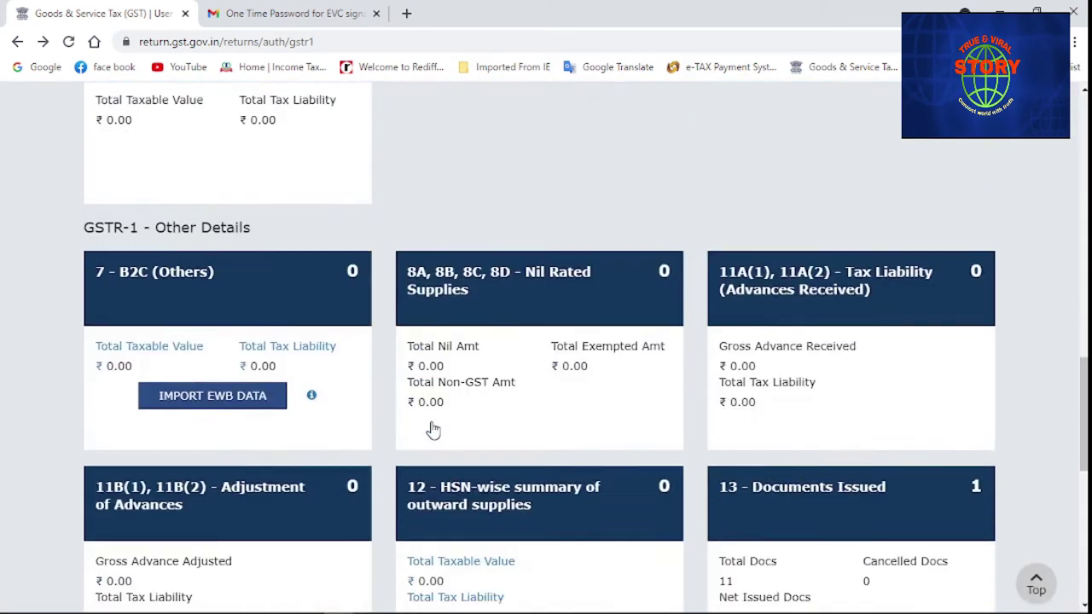
{"action": "scroll", "coordinate": [433, 428], "scroll_direction": "down", "scroll_amount": 2}
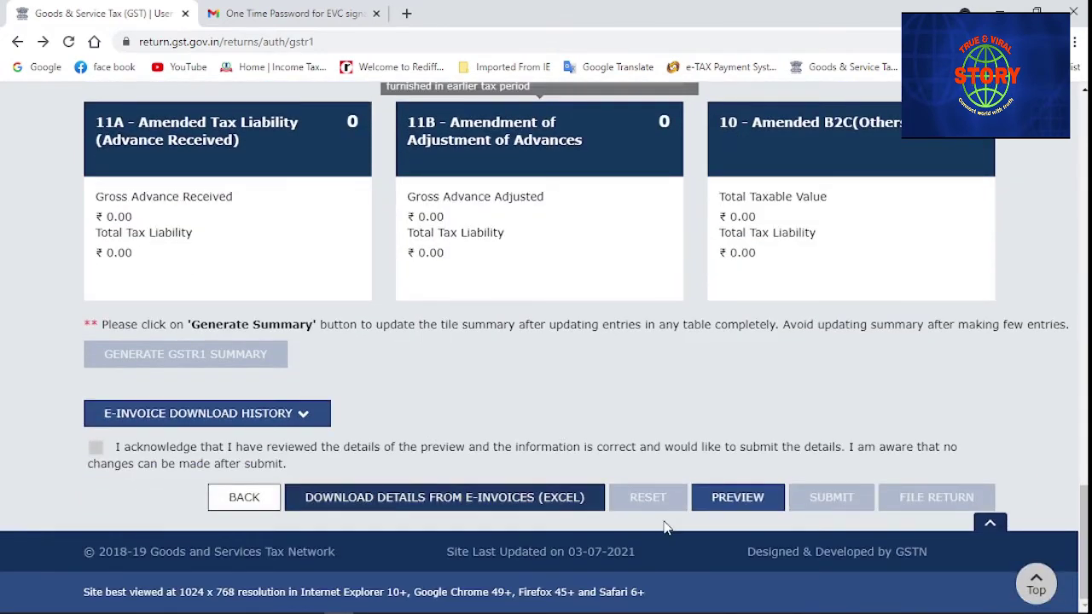
{"action": "left_click", "coordinate": [723, 503]}
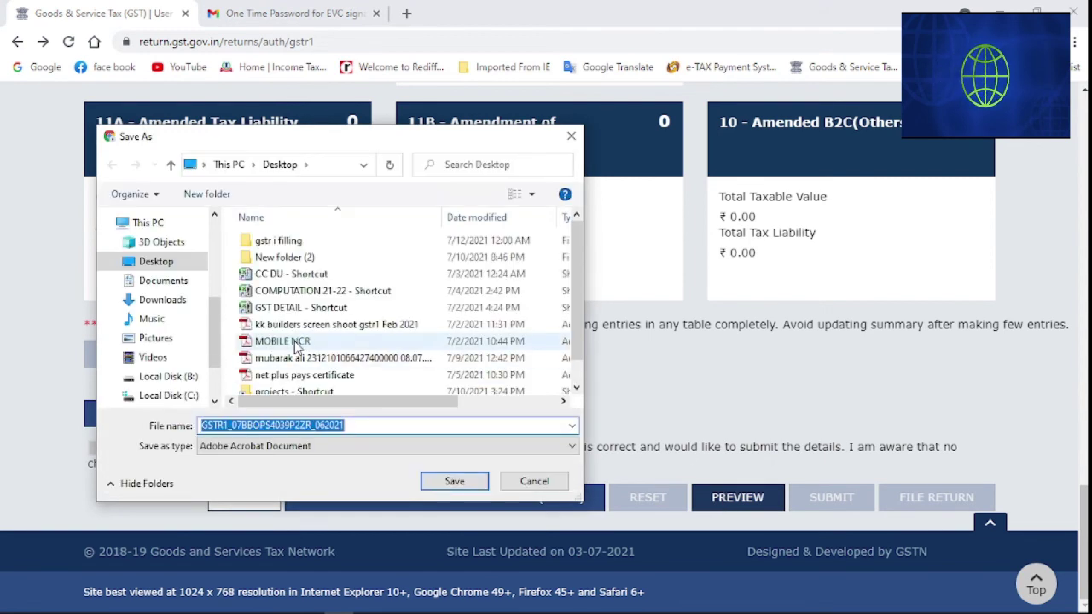
{"action": "left_click", "coordinate": [202, 426]}
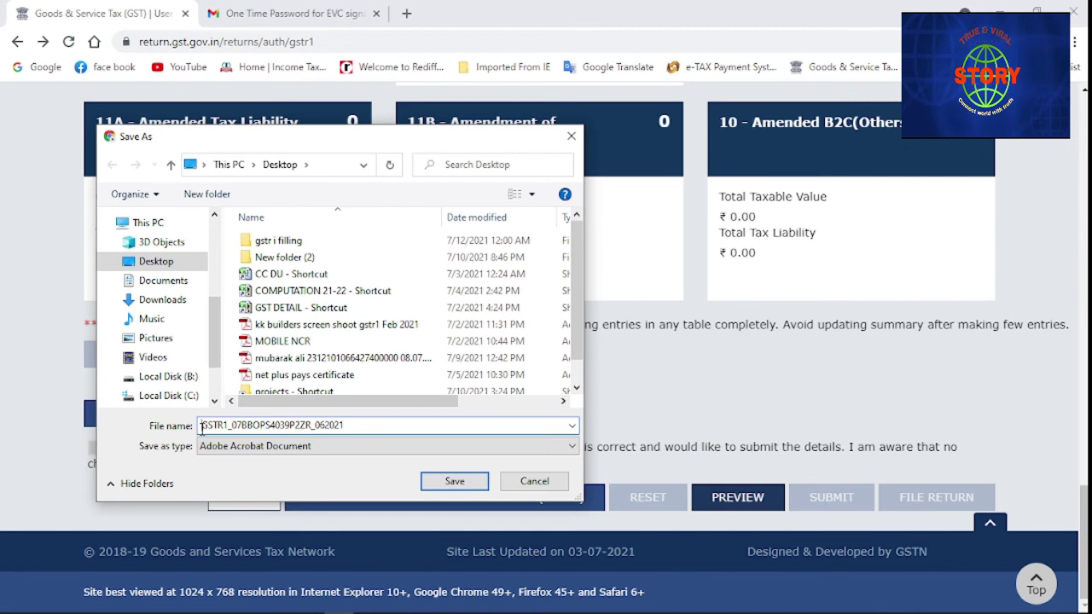
{"action": "type", "text": "zodi"}
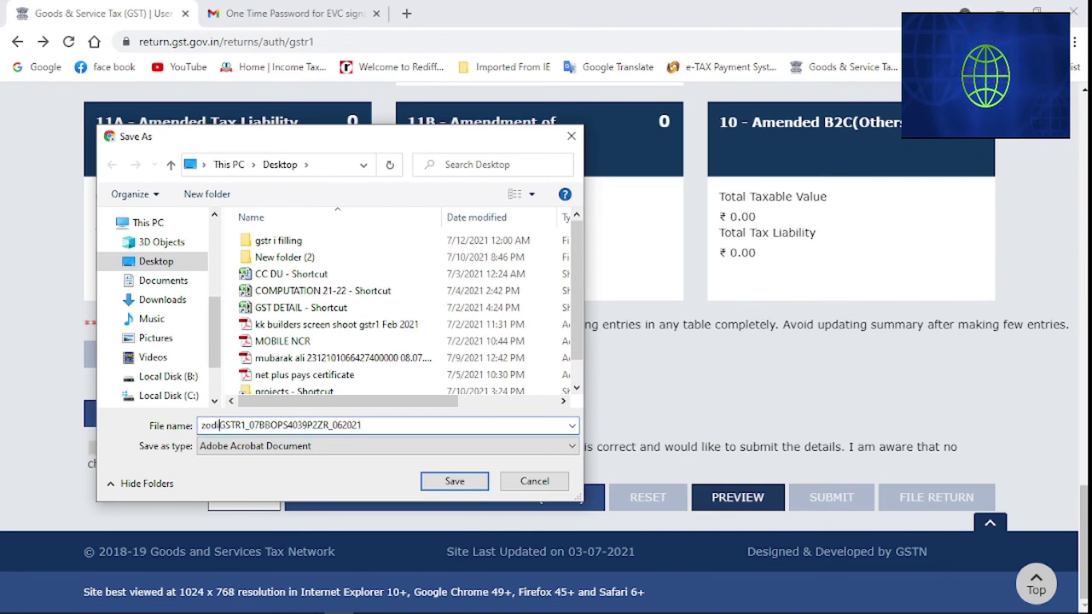
{"action": "type", "text": "ac"}
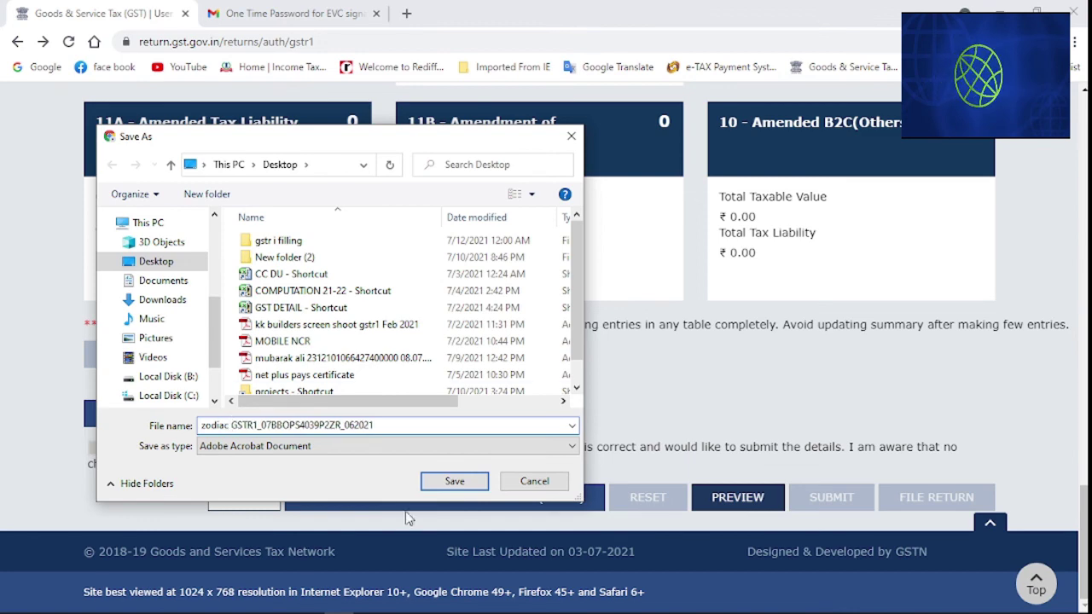
{"action": "left_click", "coordinate": [453, 482]}
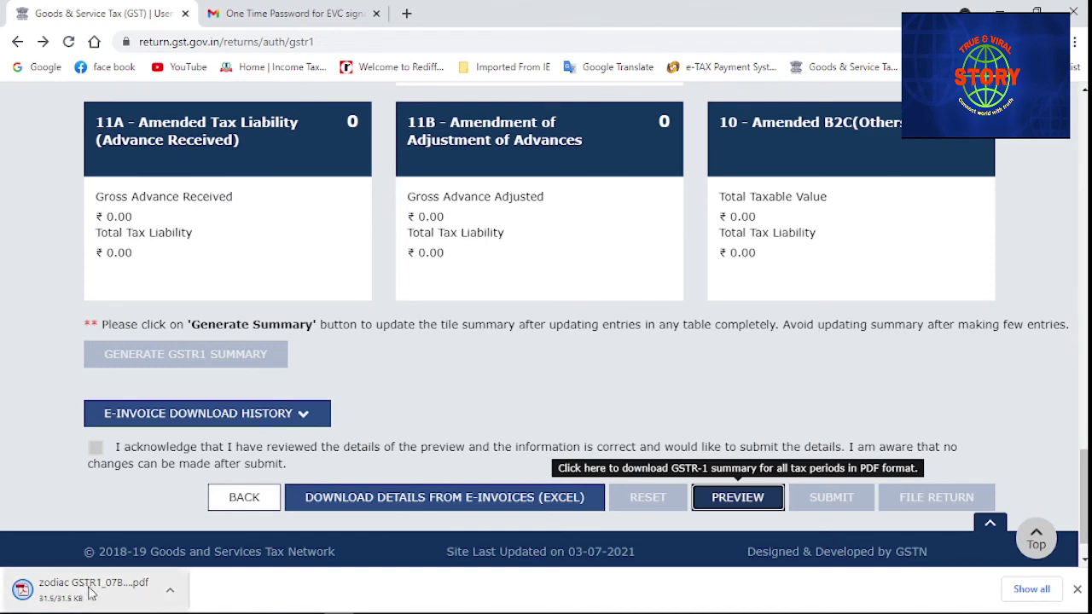
Review the downloaded five-page FINAL summary PDF, then return to the GST portal tab
{"action": "left_click", "coordinate": [112, 595]}
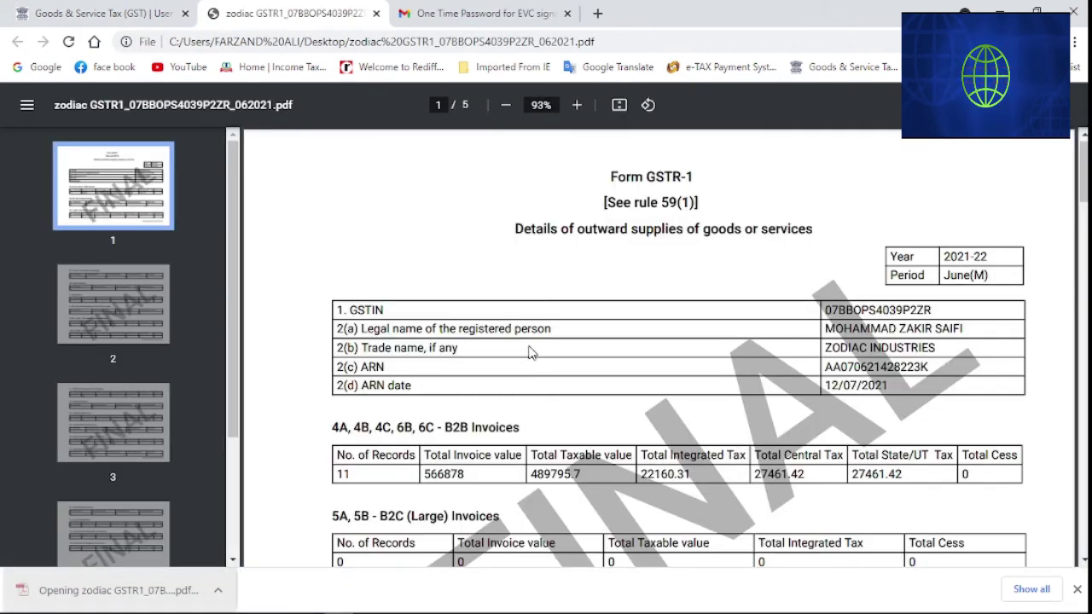
{"action": "scroll", "coordinate": [528, 352], "scroll_direction": "down", "scroll_amount": 5}
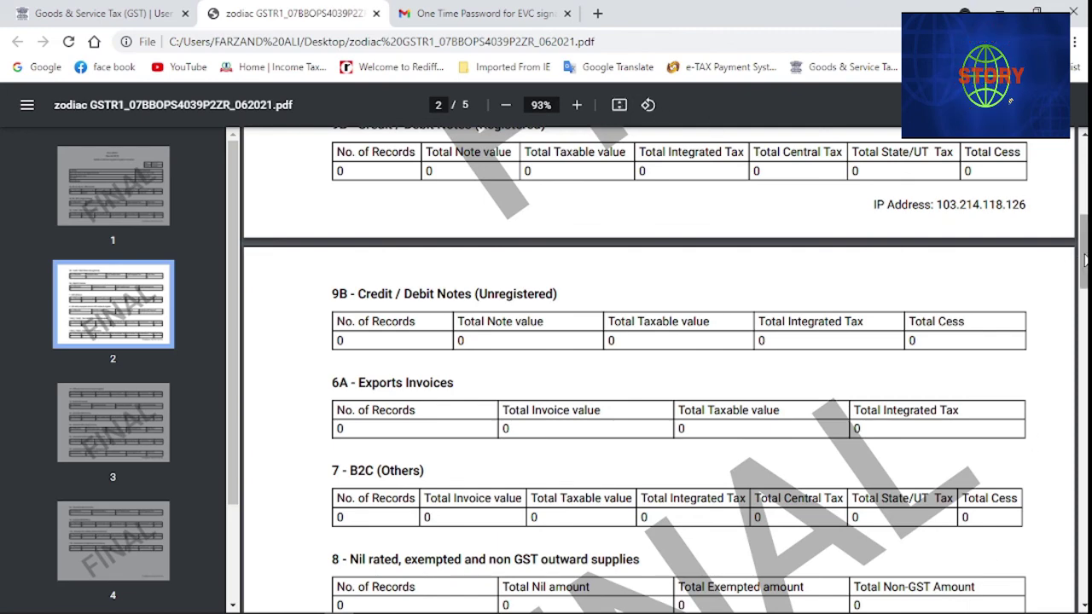
{"action": "left_click_drag", "start_coordinate": [1085, 260], "coordinate": [1064, 237]}
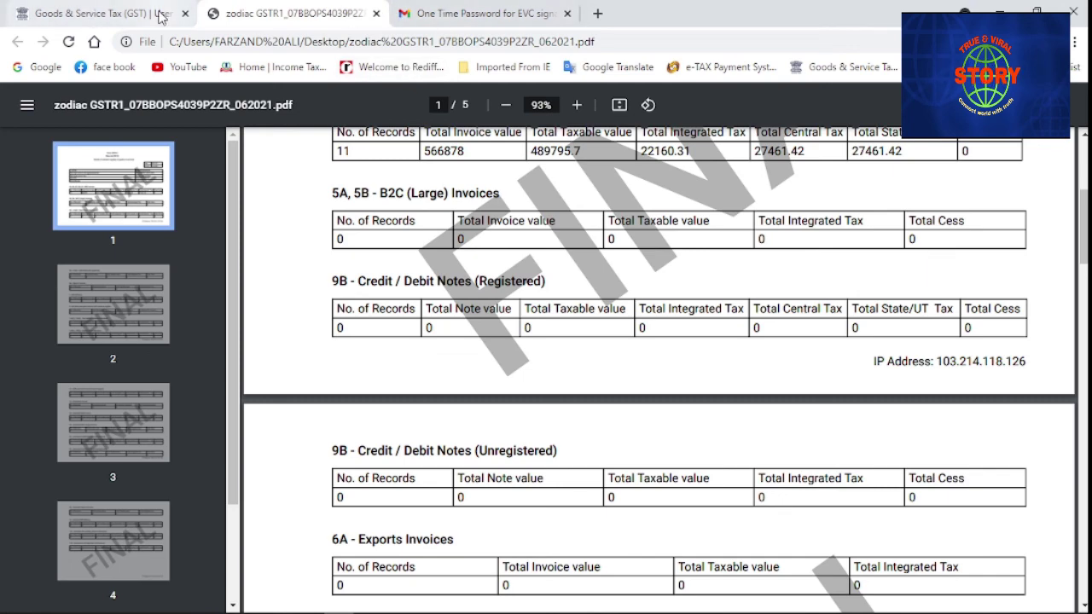
{"action": "left_click", "coordinate": [160, 17]}
{"action": "scroll", "coordinate": [636, 333], "scroll_direction": "up", "scroll_amount": 5}
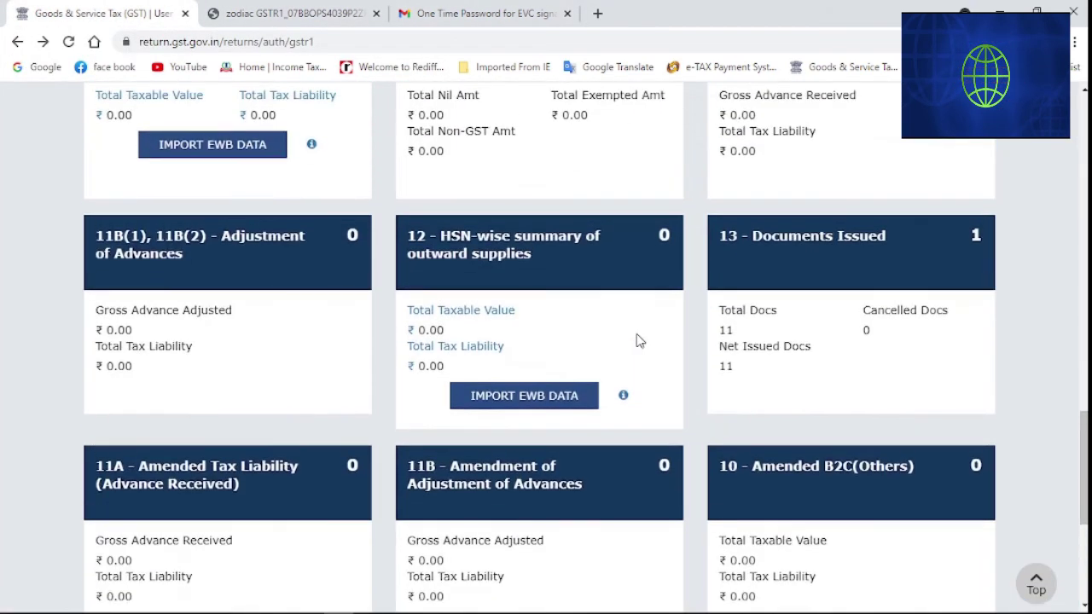
Search the returns dashboard for 2021-22, Quarter 1 (Apr - Jun), June and confirm GSTR1 shows Filed
{"action": "scroll", "coordinate": [636, 337], "scroll_direction": "up", "scroll_amount": 10}
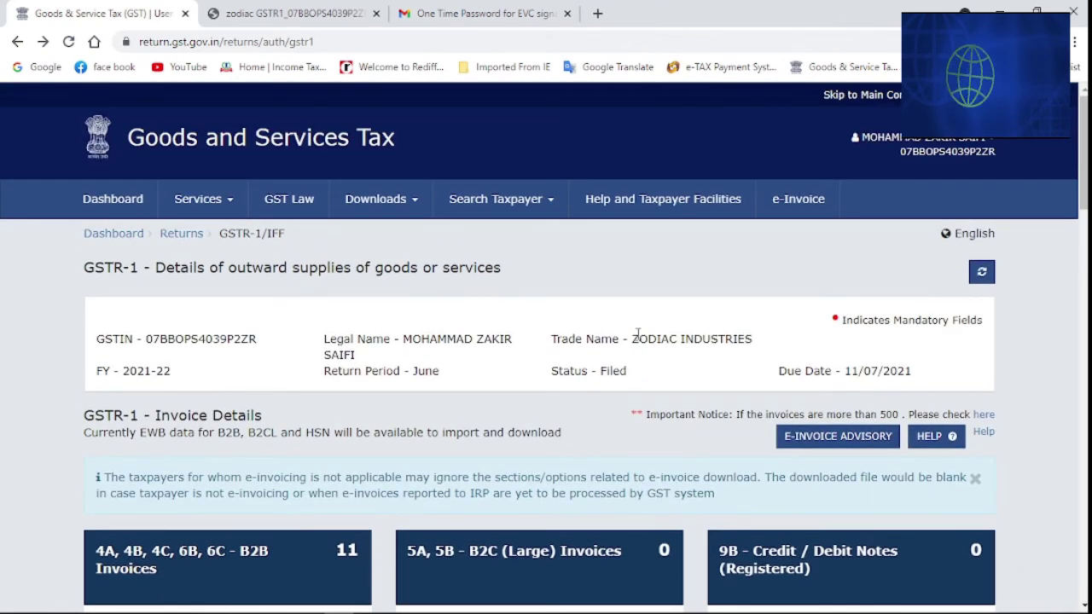
{"action": "left_click", "coordinate": [180, 235]}
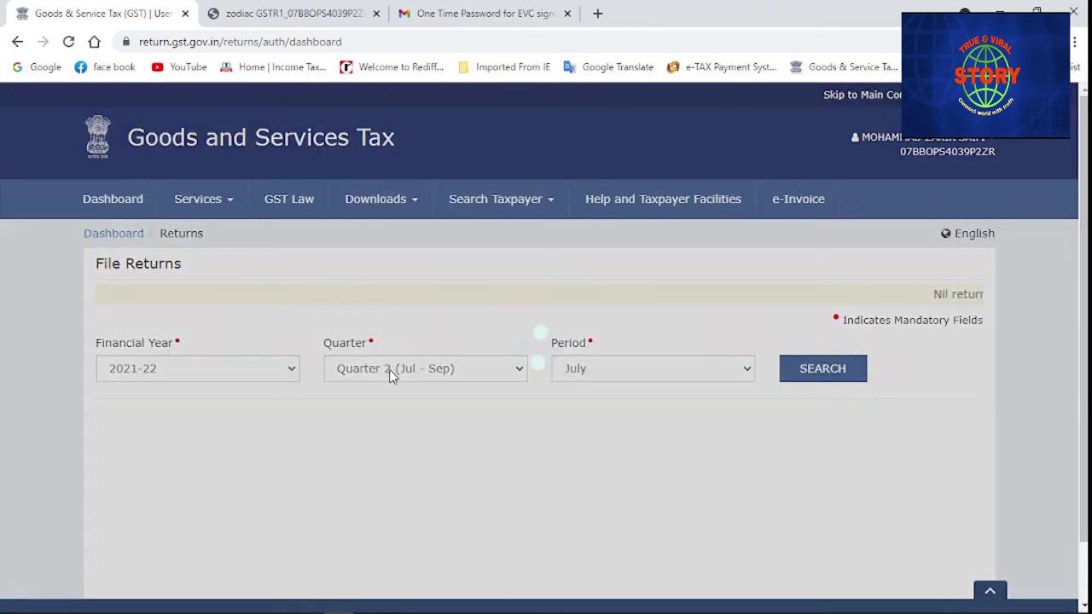
{"action": "left_click", "coordinate": [389, 372]}
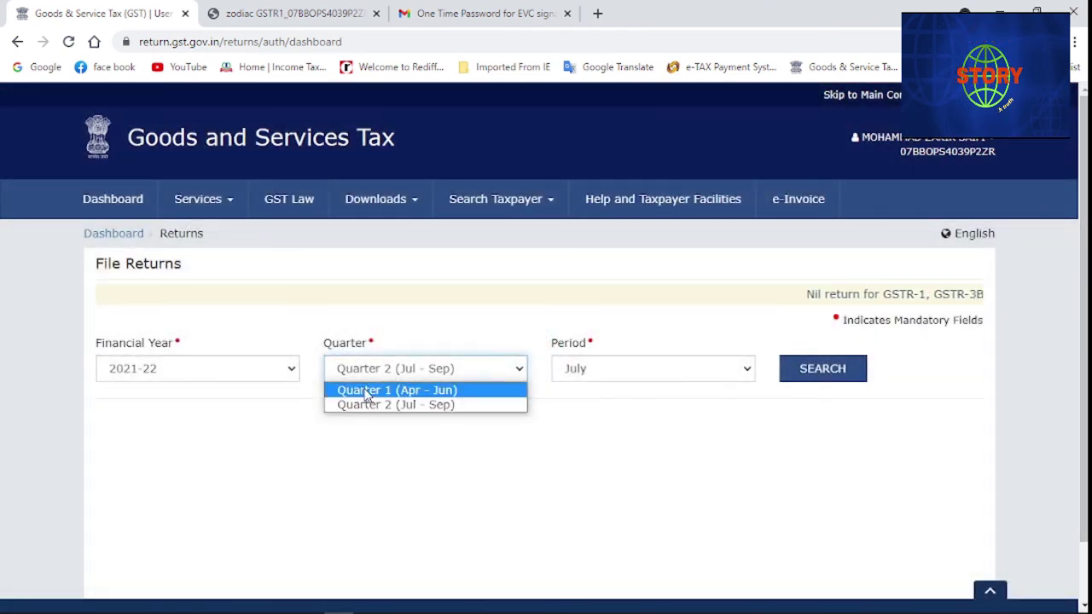
{"action": "left_click", "coordinate": [366, 390]}
{"action": "left_click", "coordinate": [819, 375]}
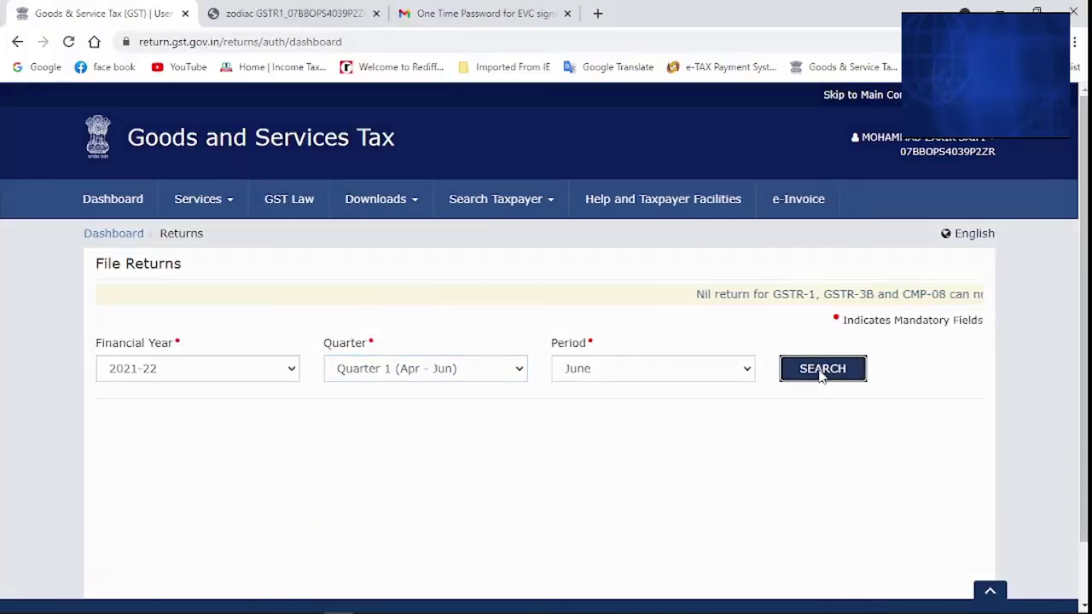
{"action": "scroll", "coordinate": [318, 405], "scroll_direction": "down", "scroll_amount": 2}
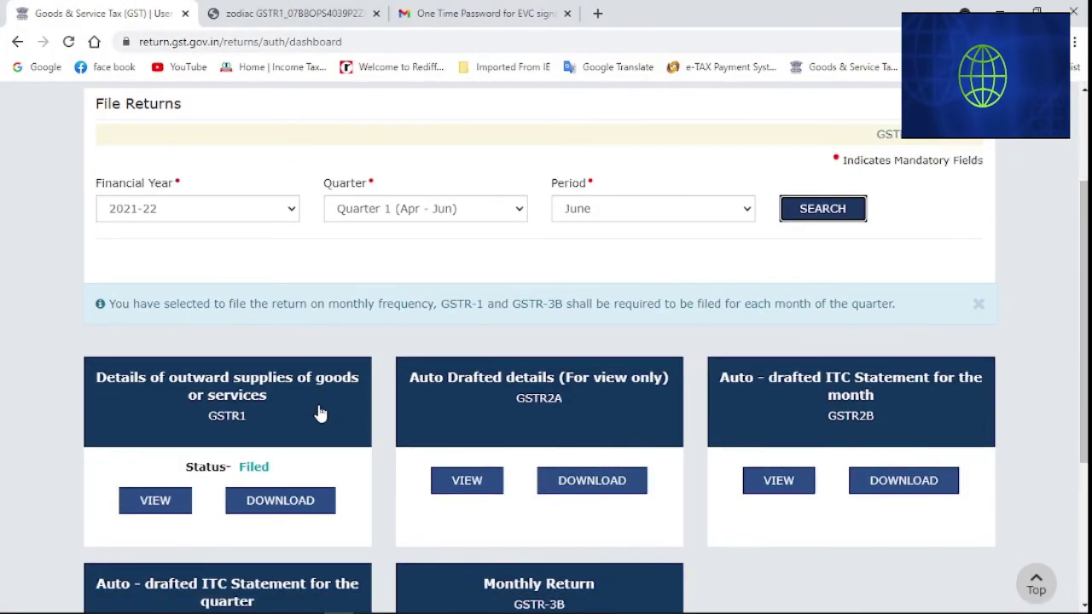
{"action": "left_click_drag", "start_coordinate": [186, 466], "coordinate": [195, 462]}
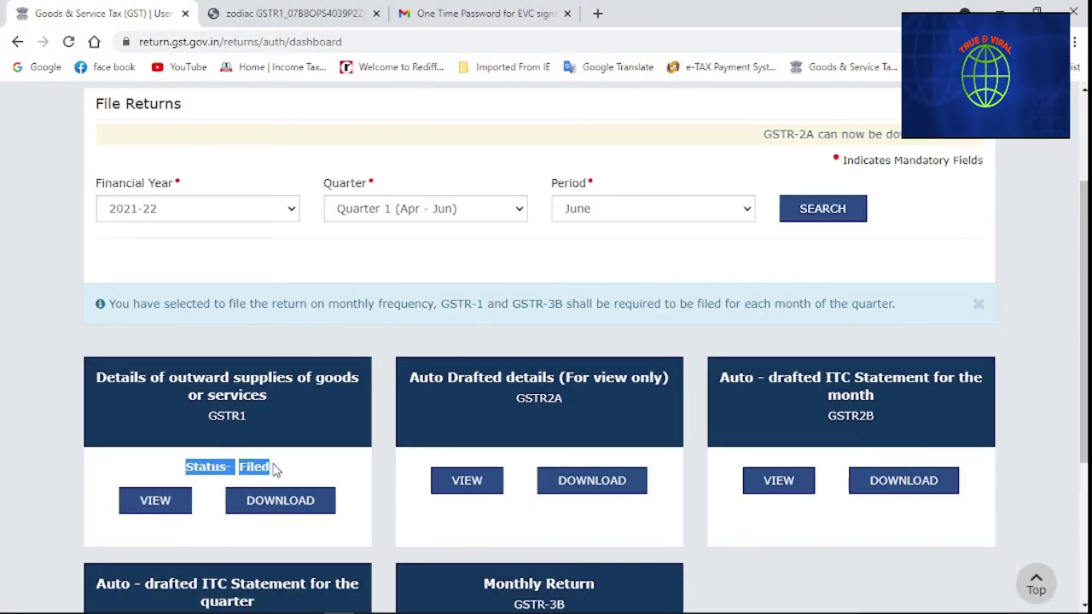
{"action": "scroll", "coordinate": [287, 470], "scroll_direction": "down", "scroll_amount": 2}
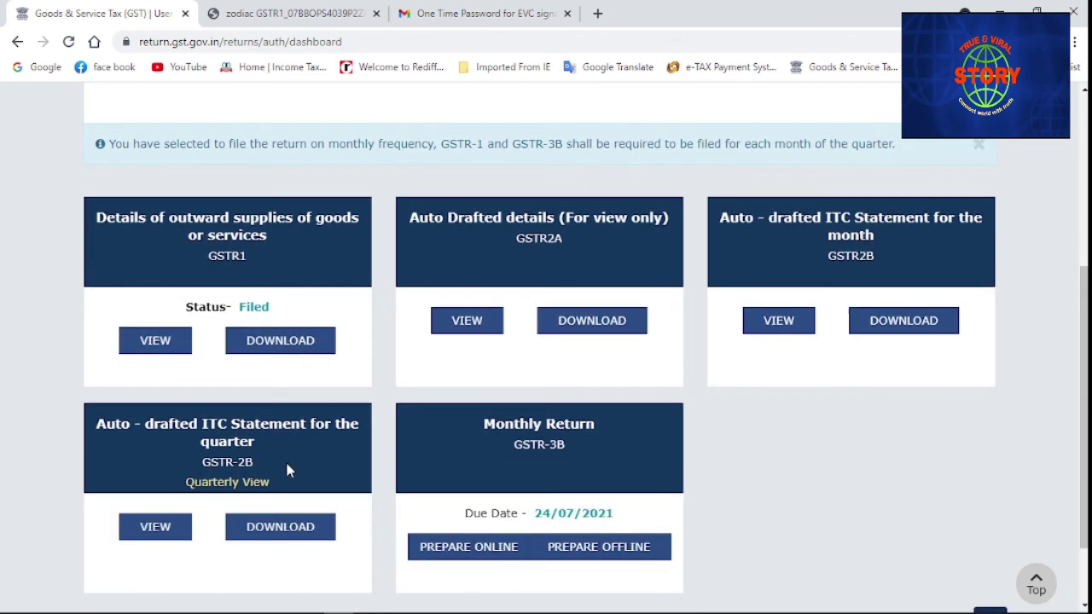
{"action": "scroll", "coordinate": [287, 470], "scroll_direction": "up", "scroll_amount": 1}
{"action": "scroll", "coordinate": [290, 460], "scroll_direction": "up", "scroll_amount": 1}
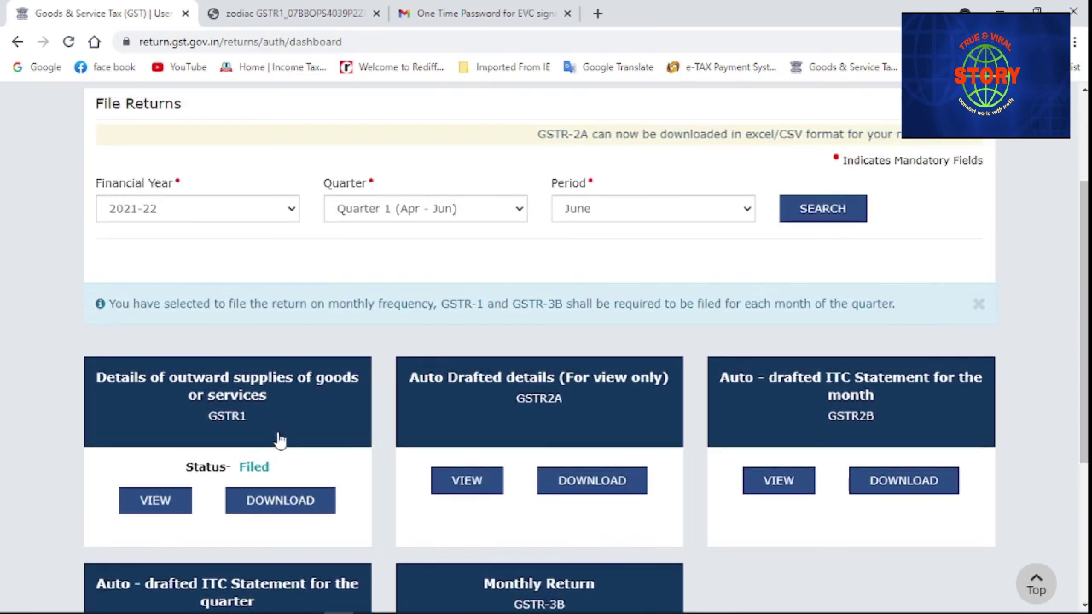